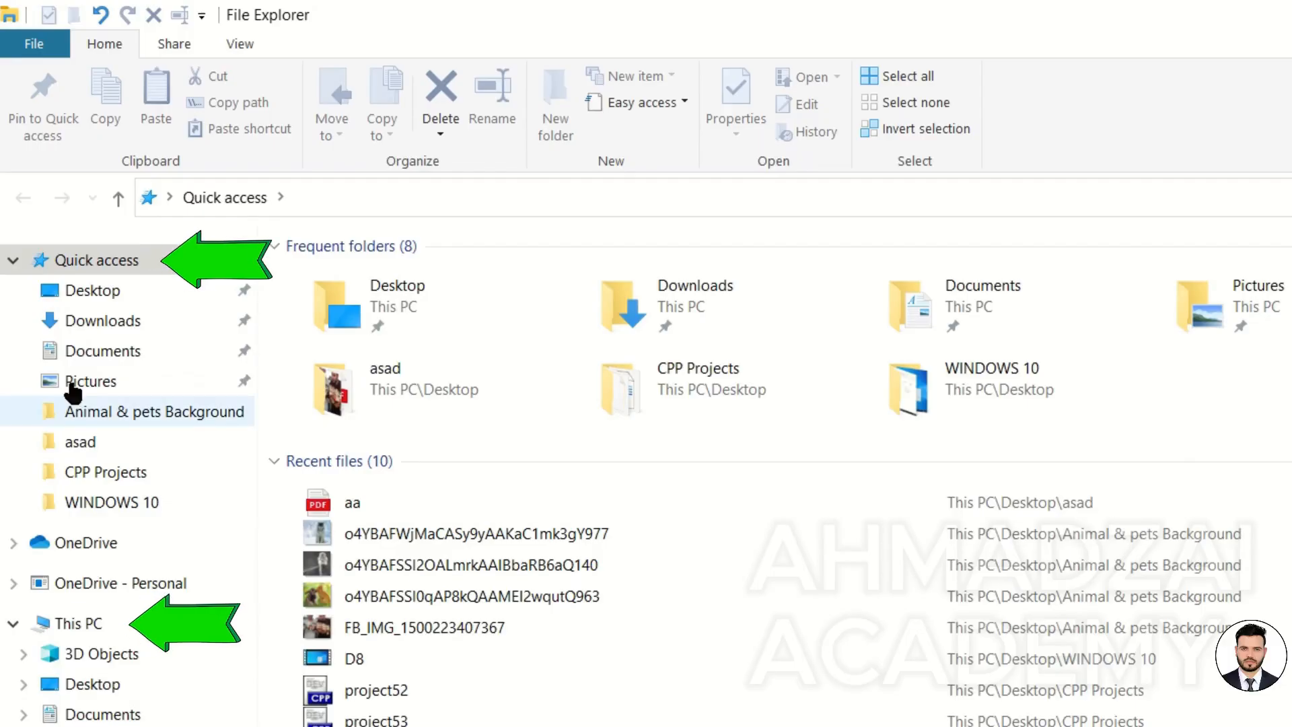
# Turn off Expand to open folder in the navigation pane options and collapse the Quick access and This PC branches.
pyautogui.click(230, 39)
pyautogui.click(40, 121)
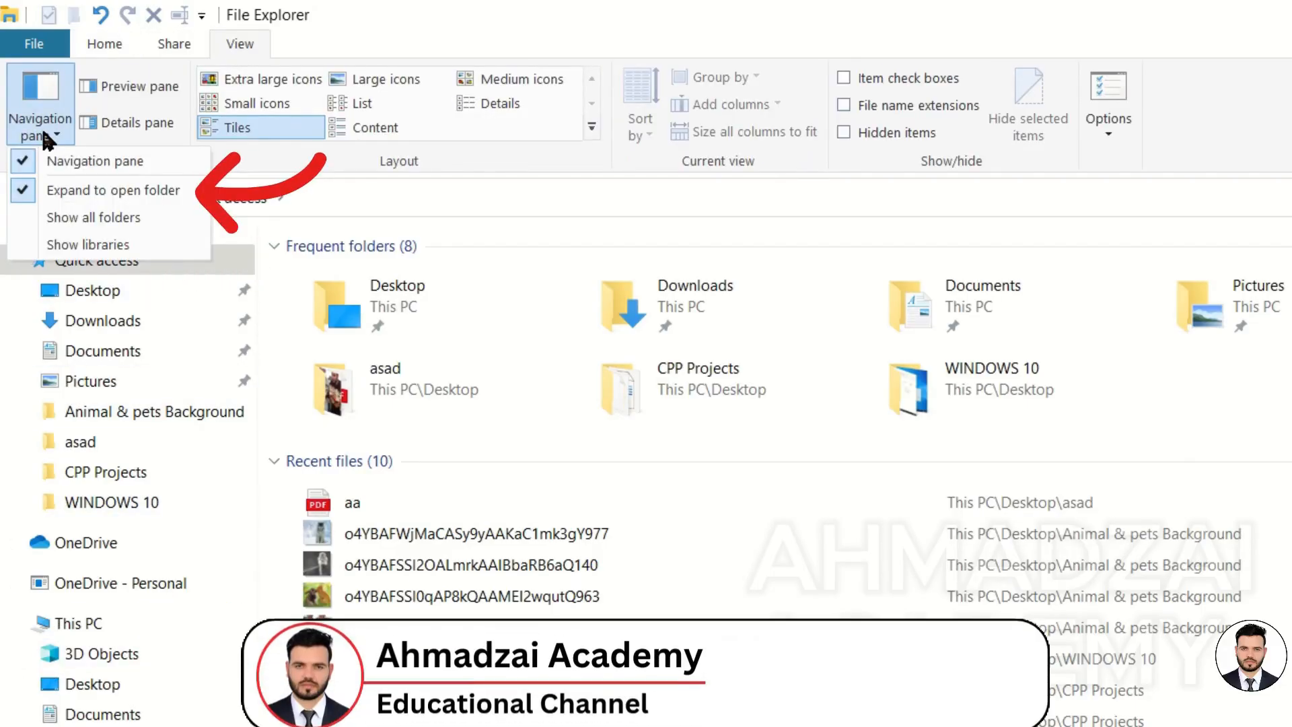
pyautogui.click(49, 188)
pyautogui.click(14, 260)
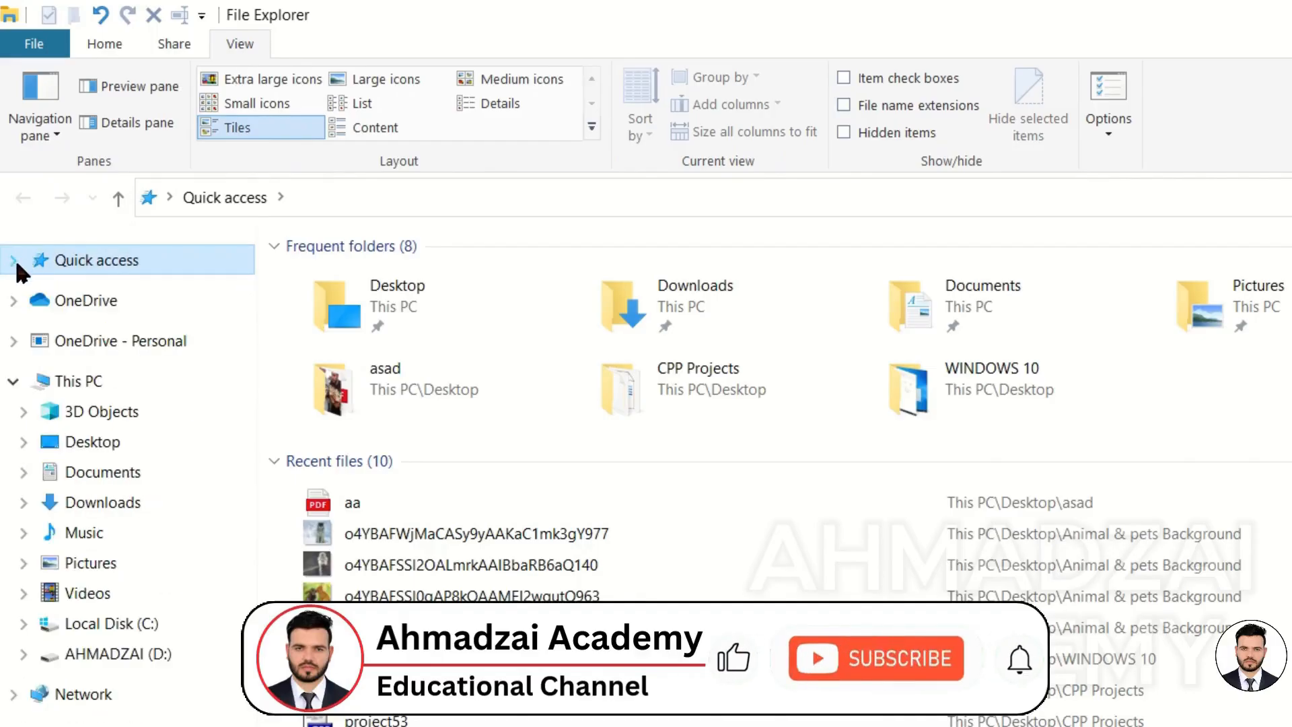
pyautogui.click(13, 381)
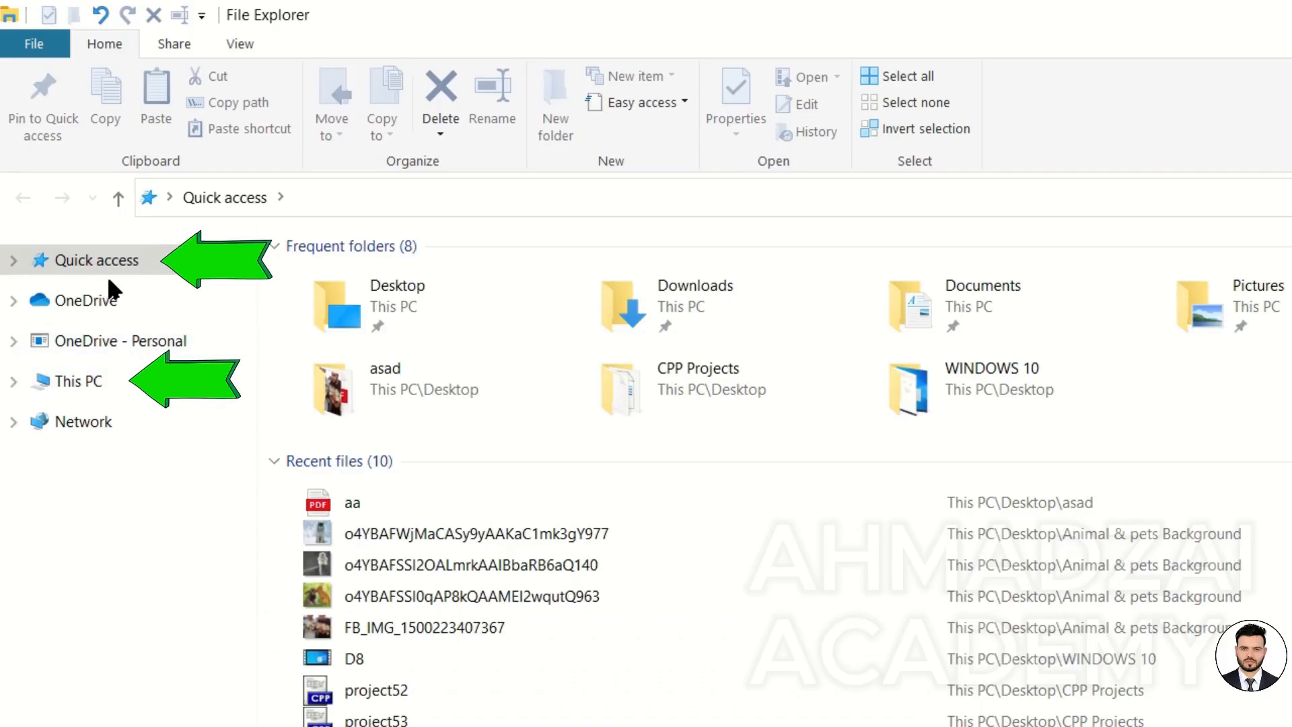
# Enable Show all folders in the navigation pane options.
pyautogui.click(243, 43)
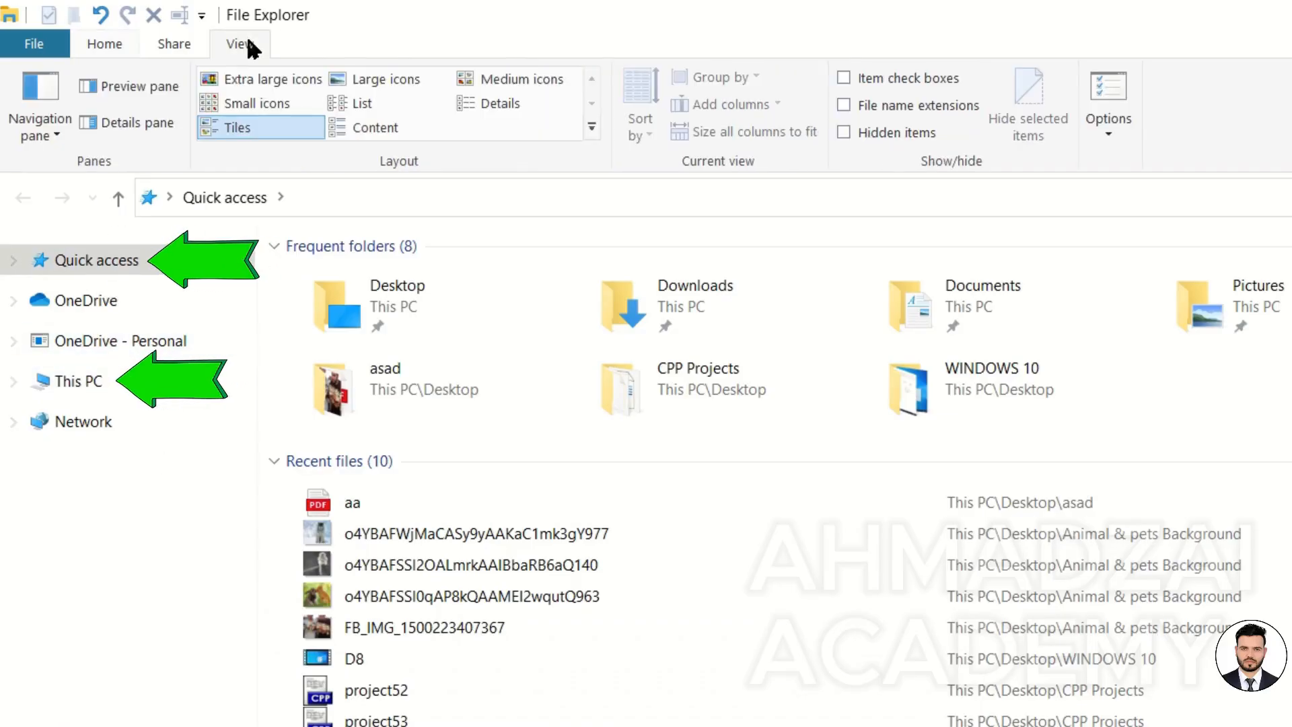
pyautogui.click(54, 131)
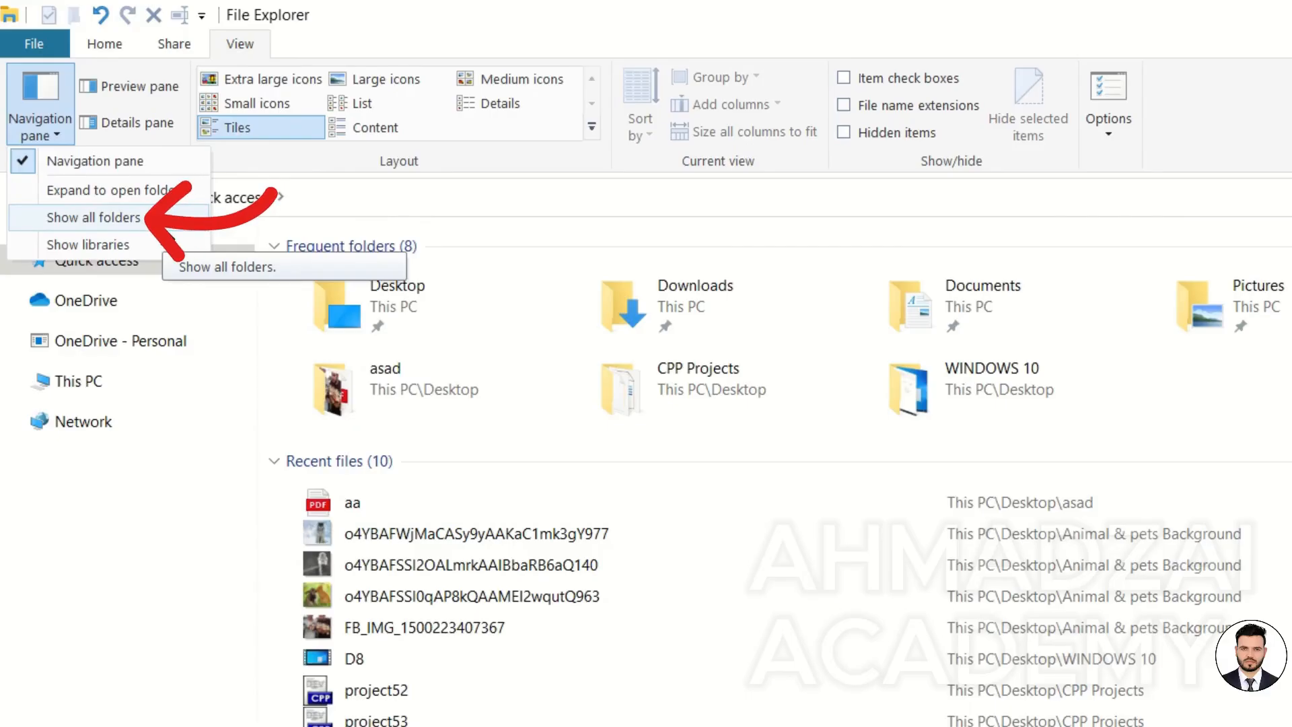
pyautogui.click(159, 220)
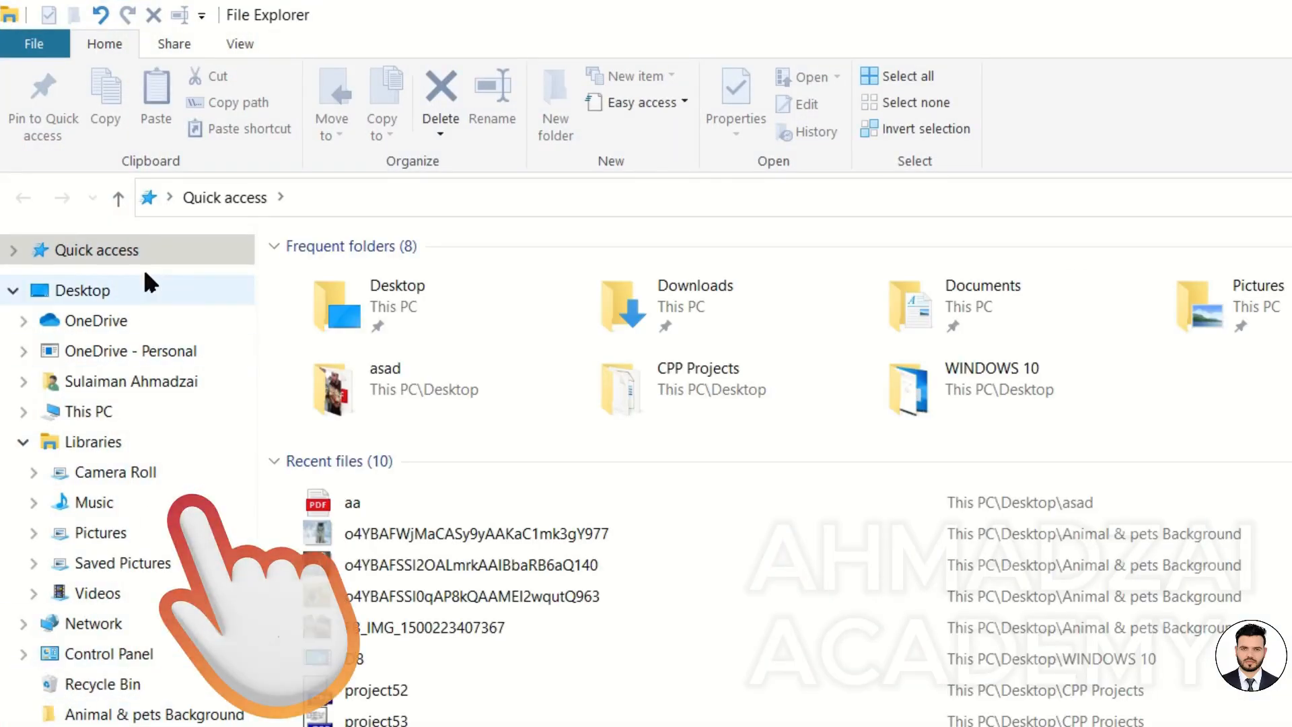
# Turn Show all folders off again in the navigation pane options.
pyautogui.click(229, 43)
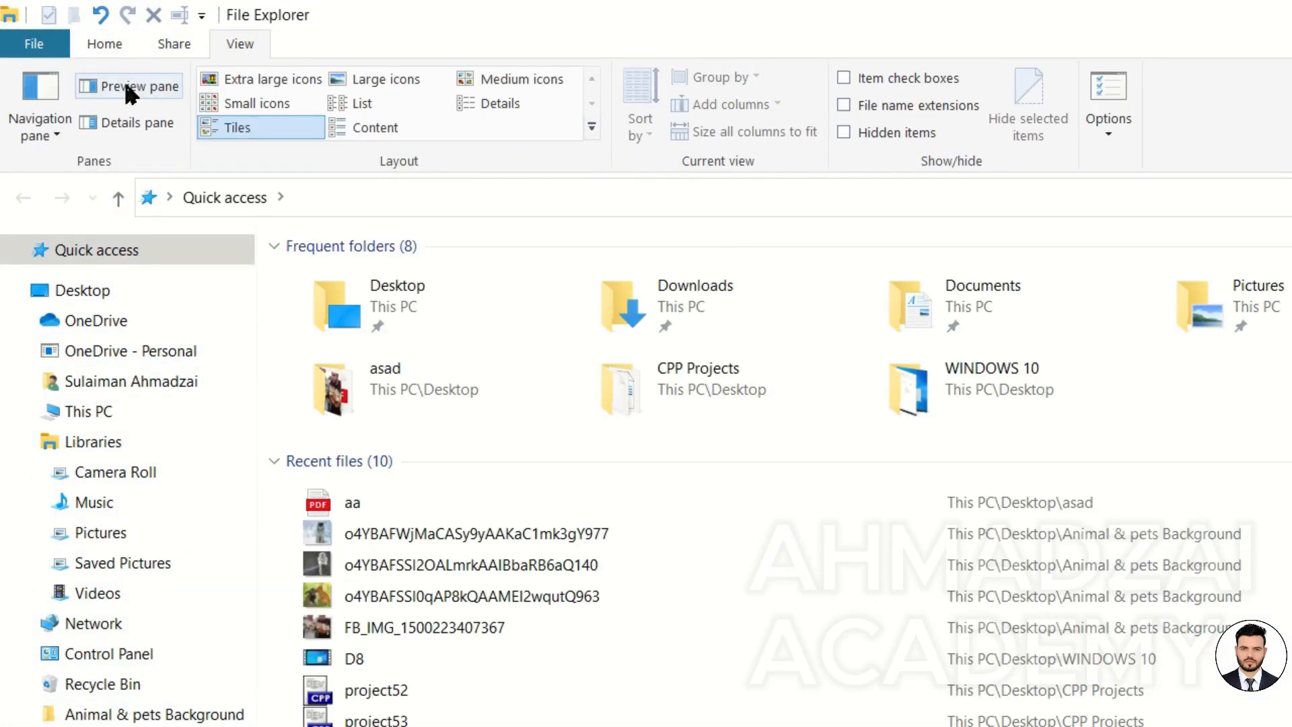
pyautogui.click(41, 127)
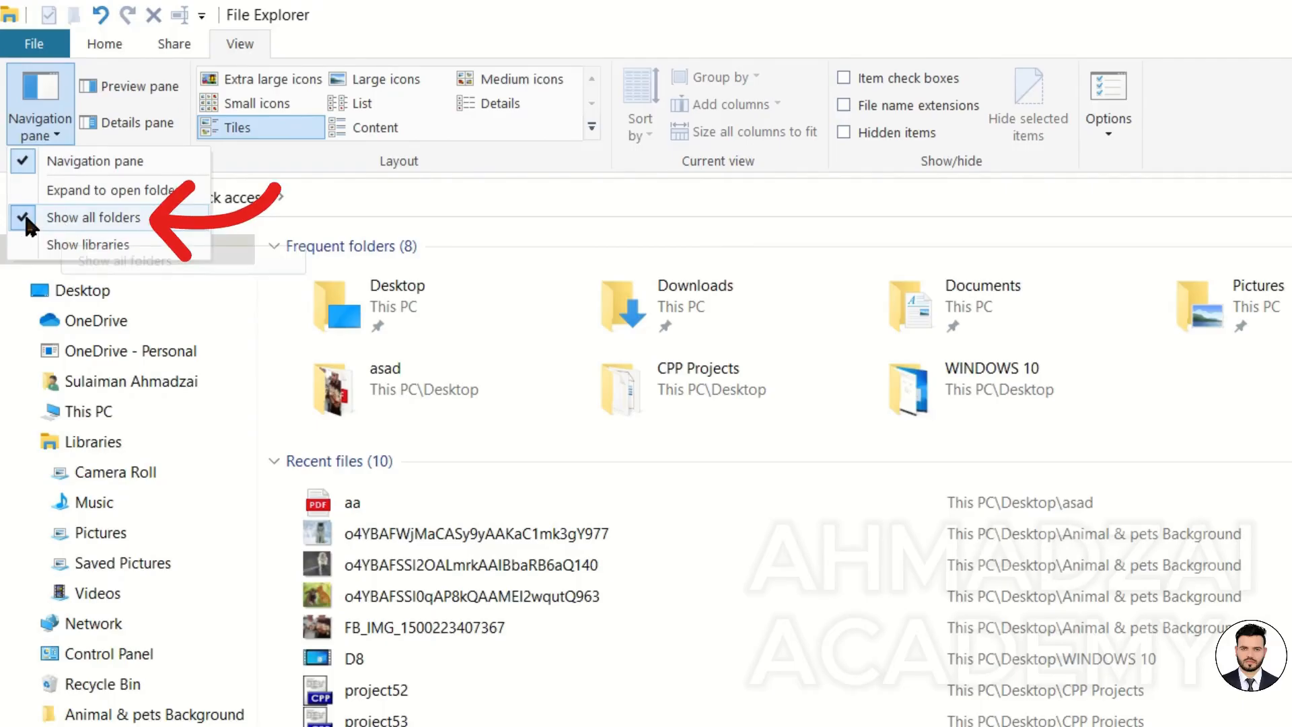
pyautogui.click(26, 218)
# Turn Show libraries on in the navigation pane options and then switch it off again.
pyautogui.click(48, 127)
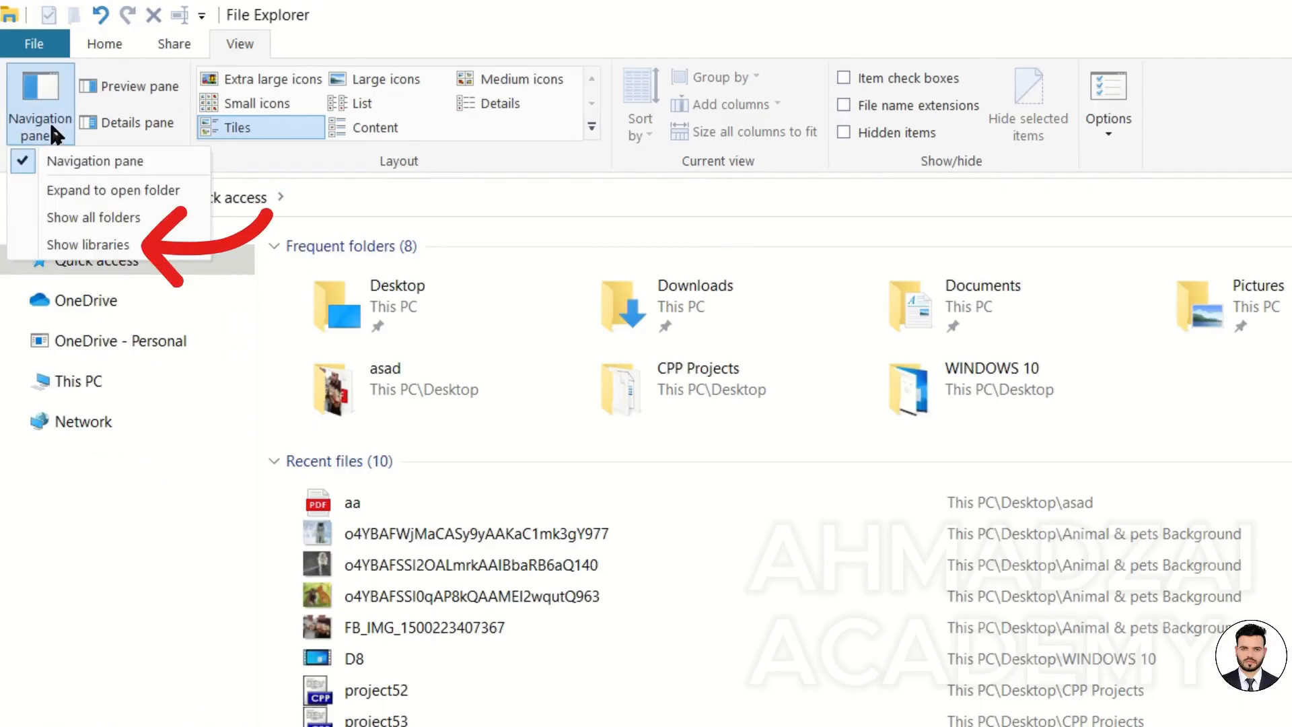
pyautogui.click(106, 245)
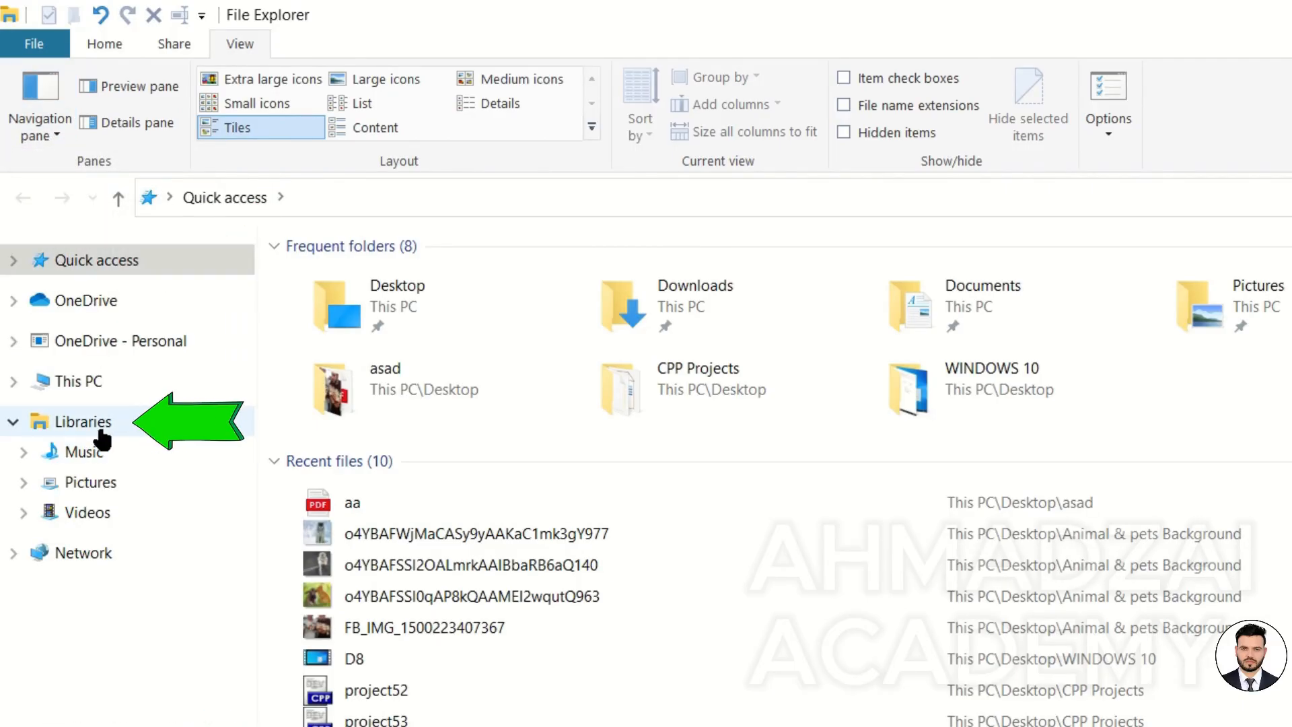
pyautogui.click(49, 138)
pyautogui.click(84, 242)
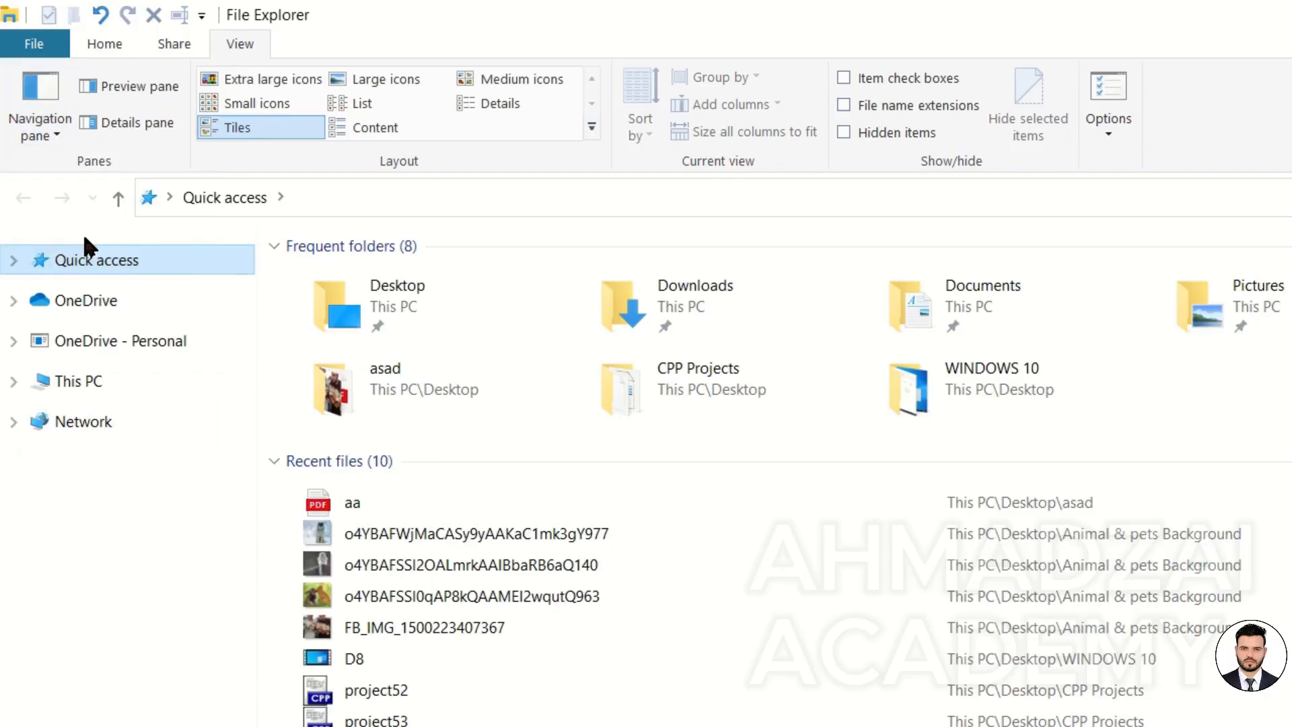
# Turn on the Preview pane and select each recent file in turn to preview it.
pyautogui.click(104, 43)
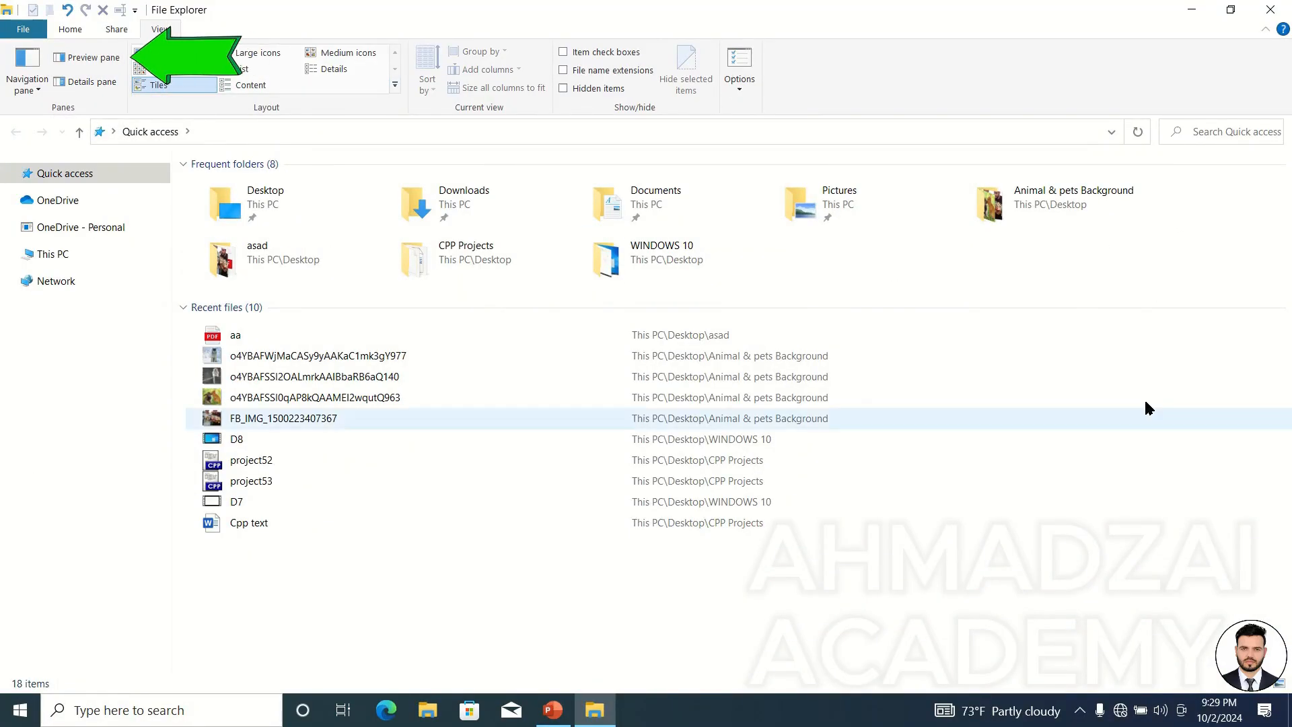
pyautogui.click(99, 60)
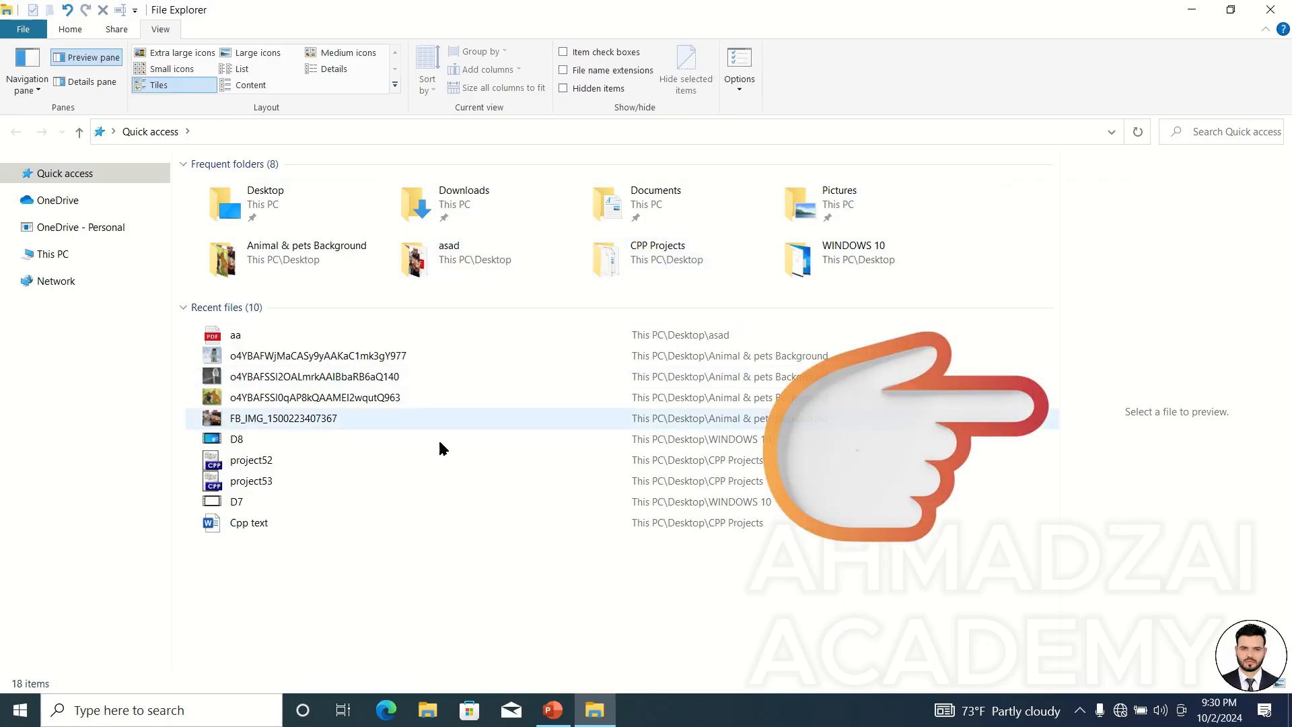
pyautogui.click(250, 336)
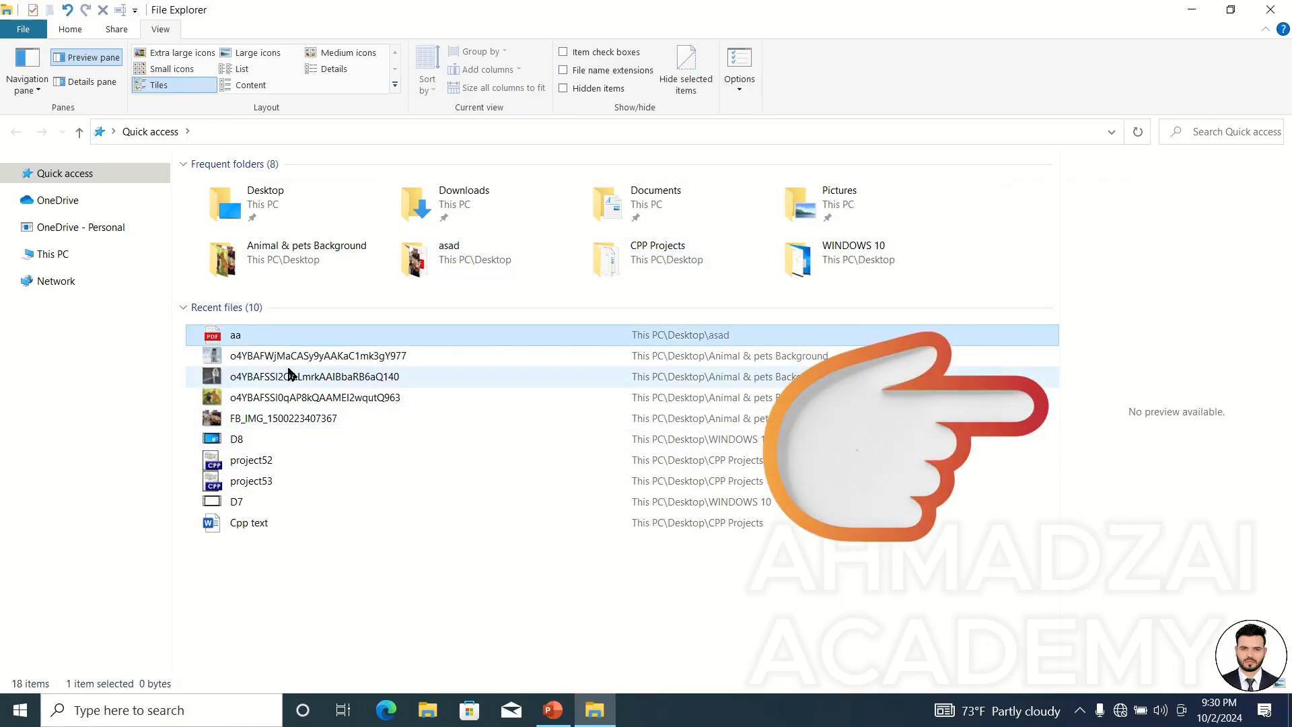
pyautogui.click(268, 357)
pyautogui.click(286, 379)
pyautogui.click(264, 399)
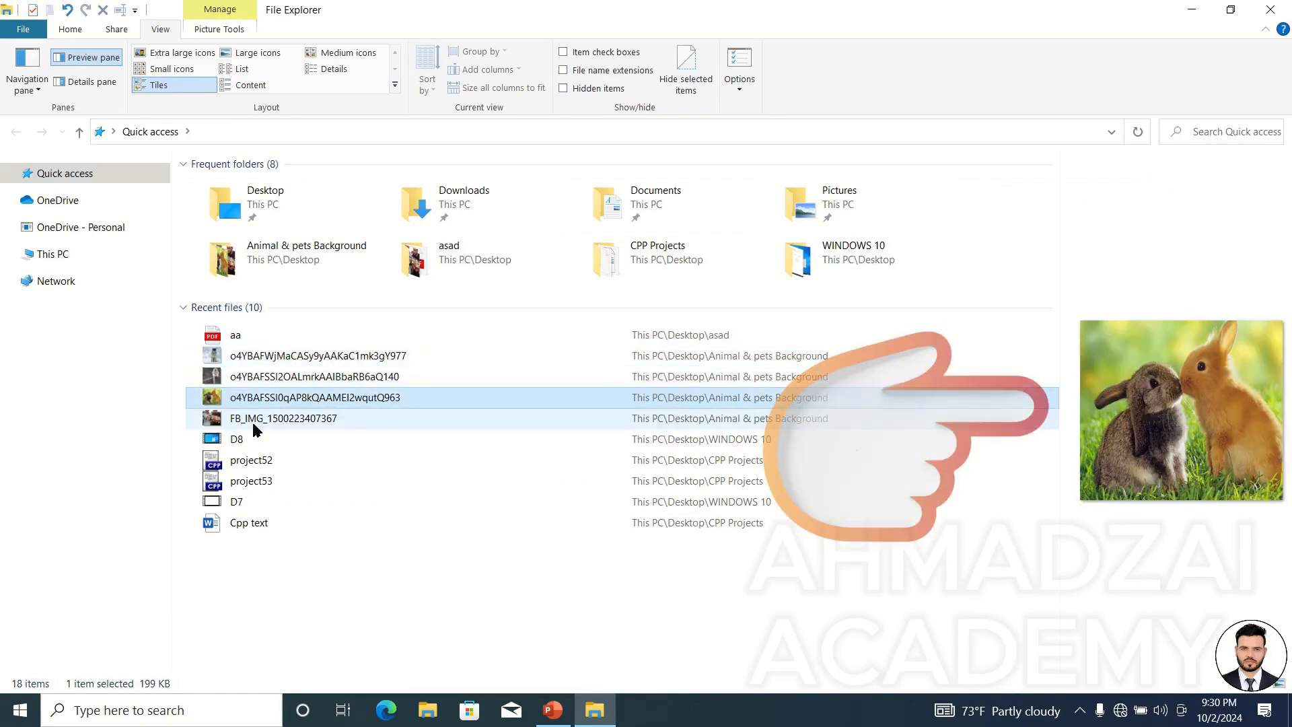
pyautogui.click(243, 438)
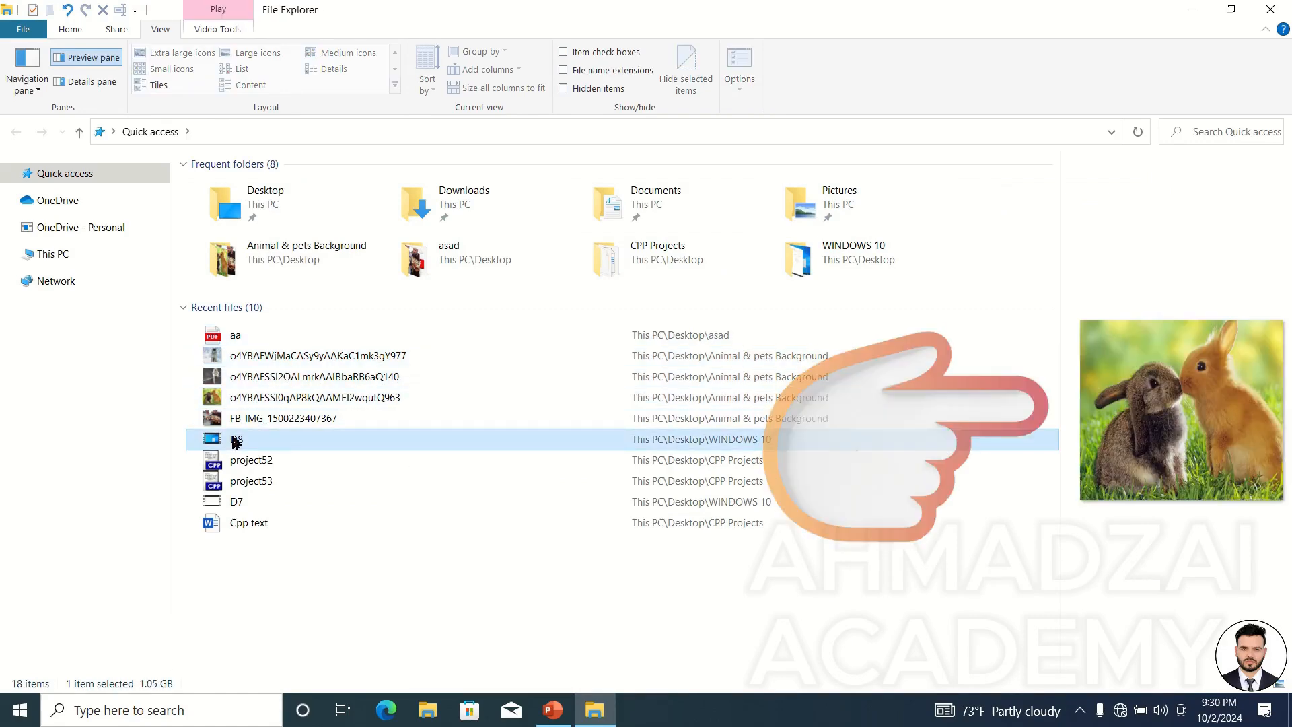
pyautogui.click(237, 502)
pyautogui.click(253, 523)
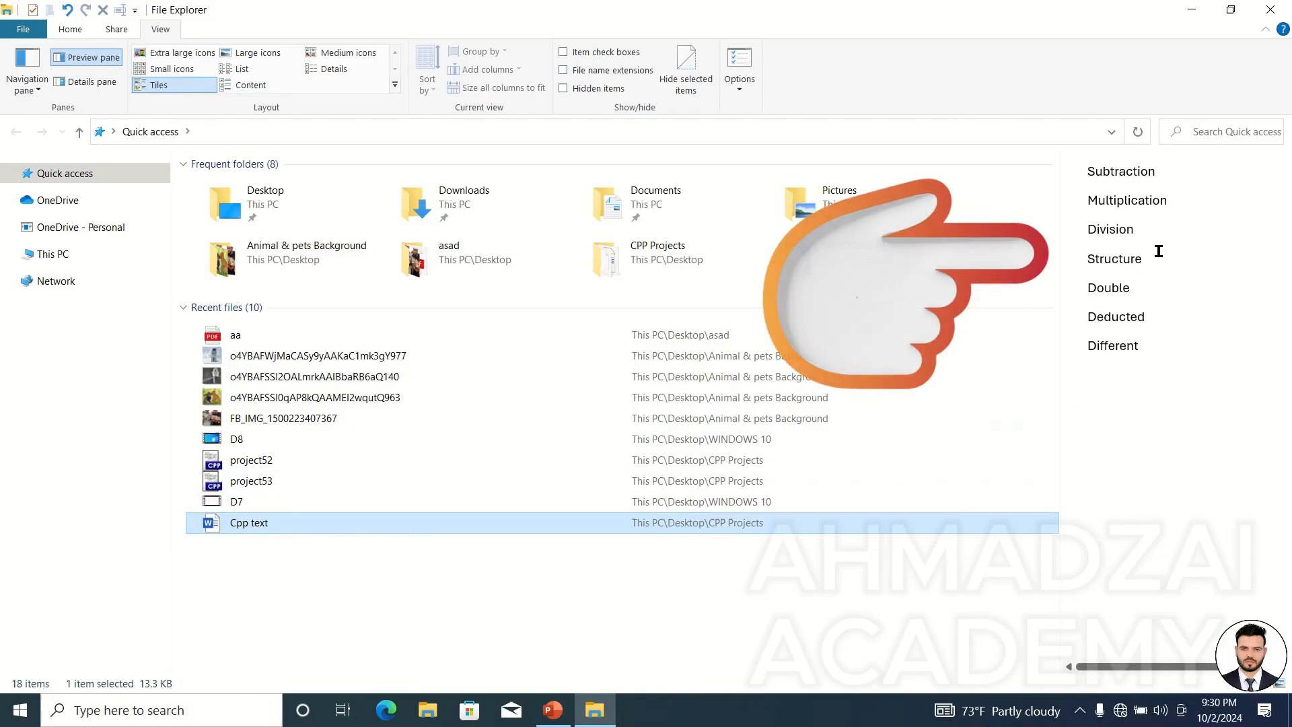
# Open the Cpp text document in Word and close it again.
pyautogui.doubleClick(263, 530)
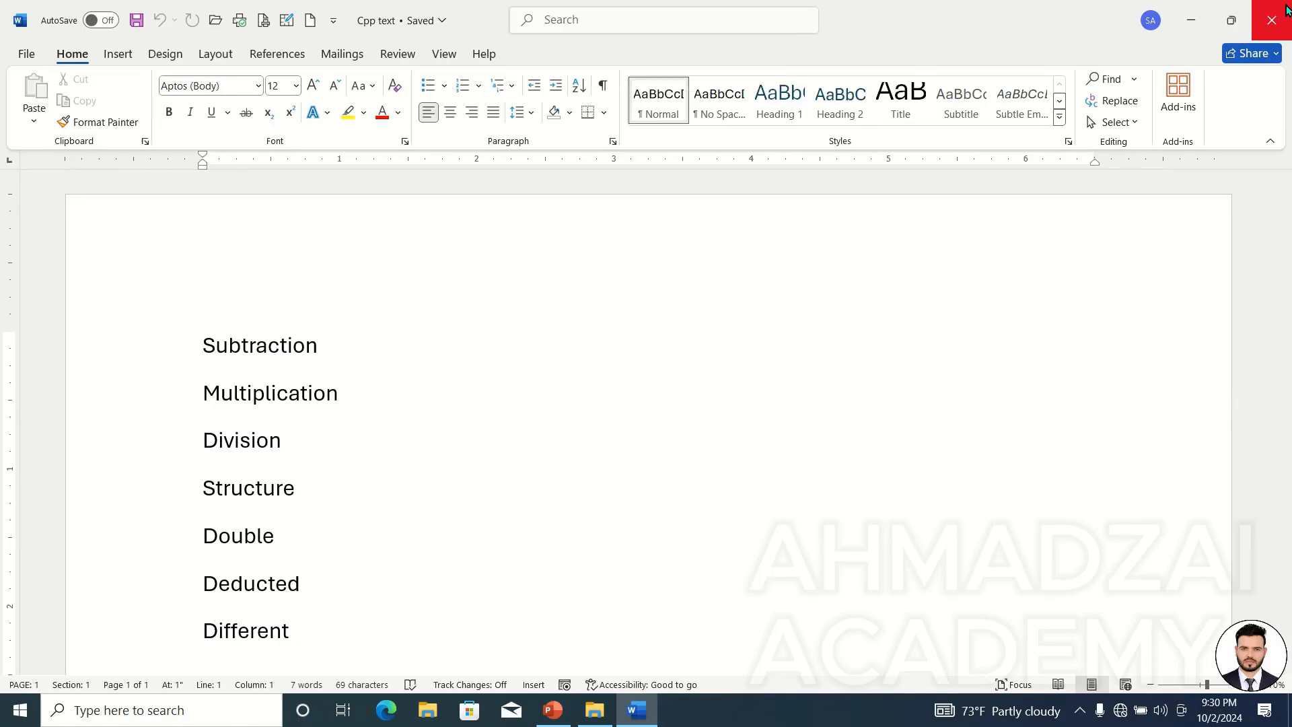
pyautogui.click(1272, 20)
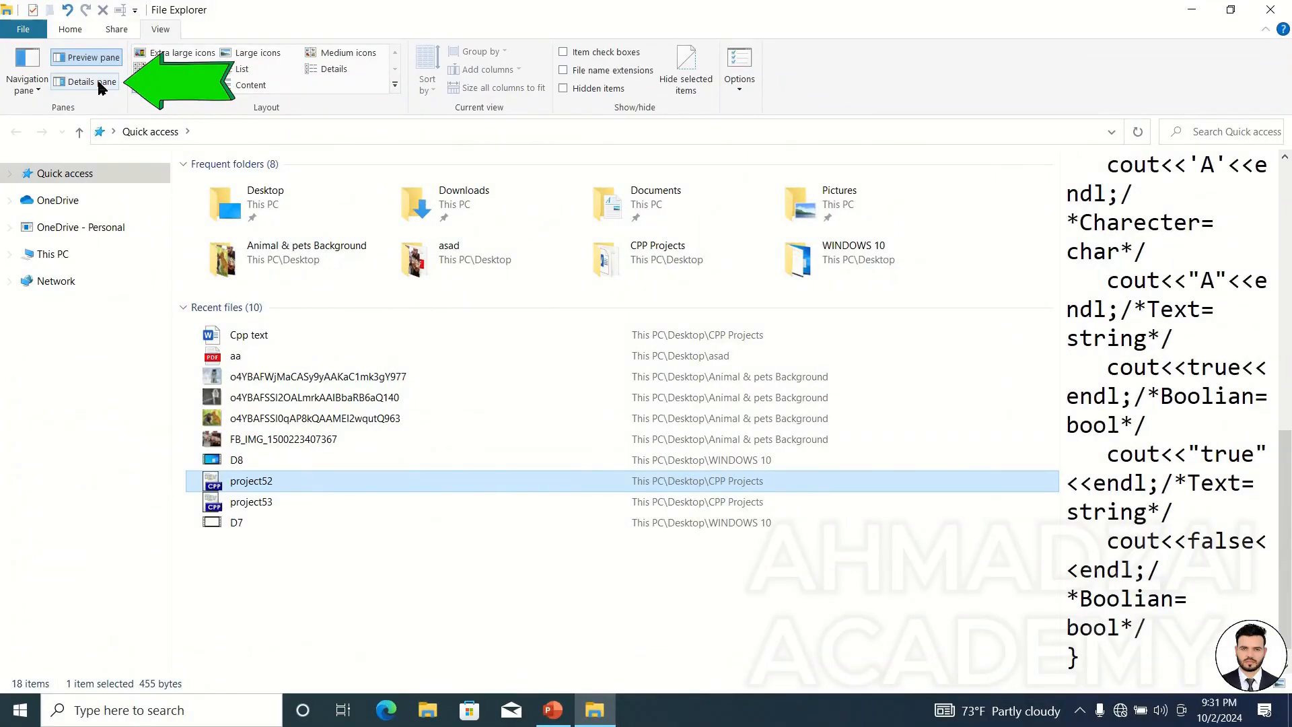
# Replace the Preview pane with the Details pane and select Cpp text to show its properties.
pyautogui.click(95, 58)
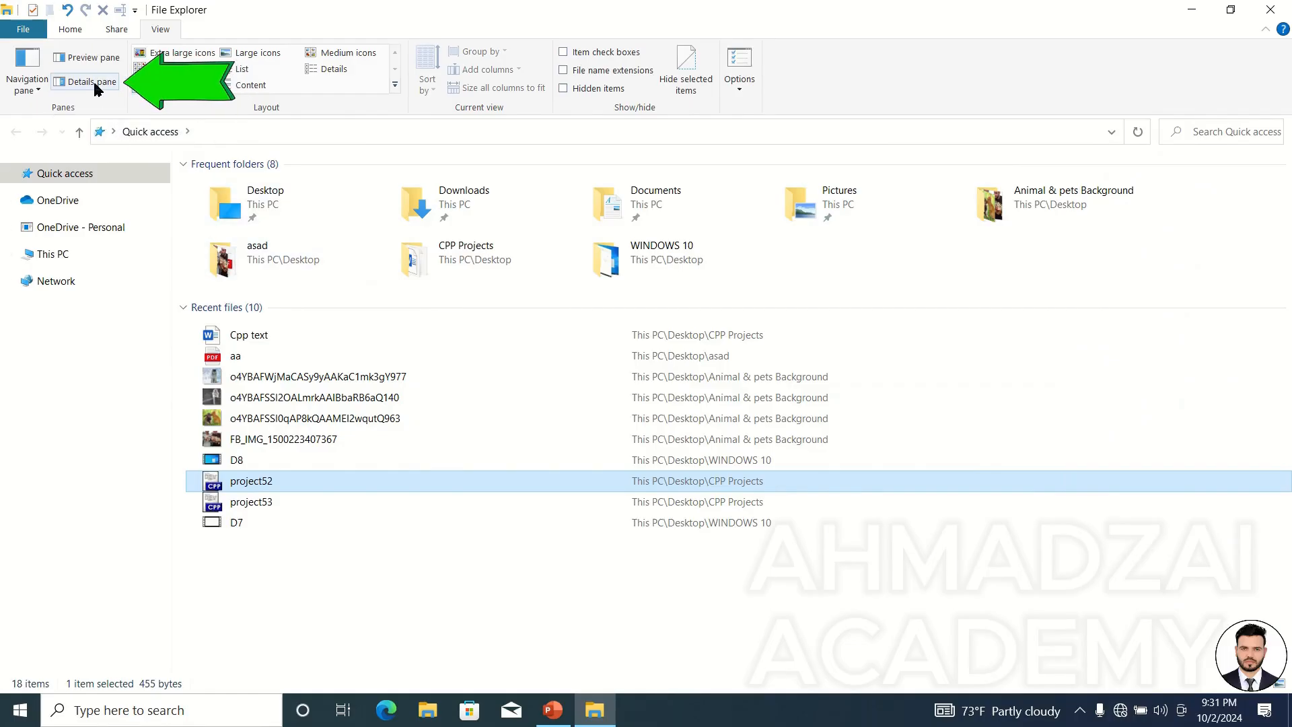
pyautogui.click(94, 84)
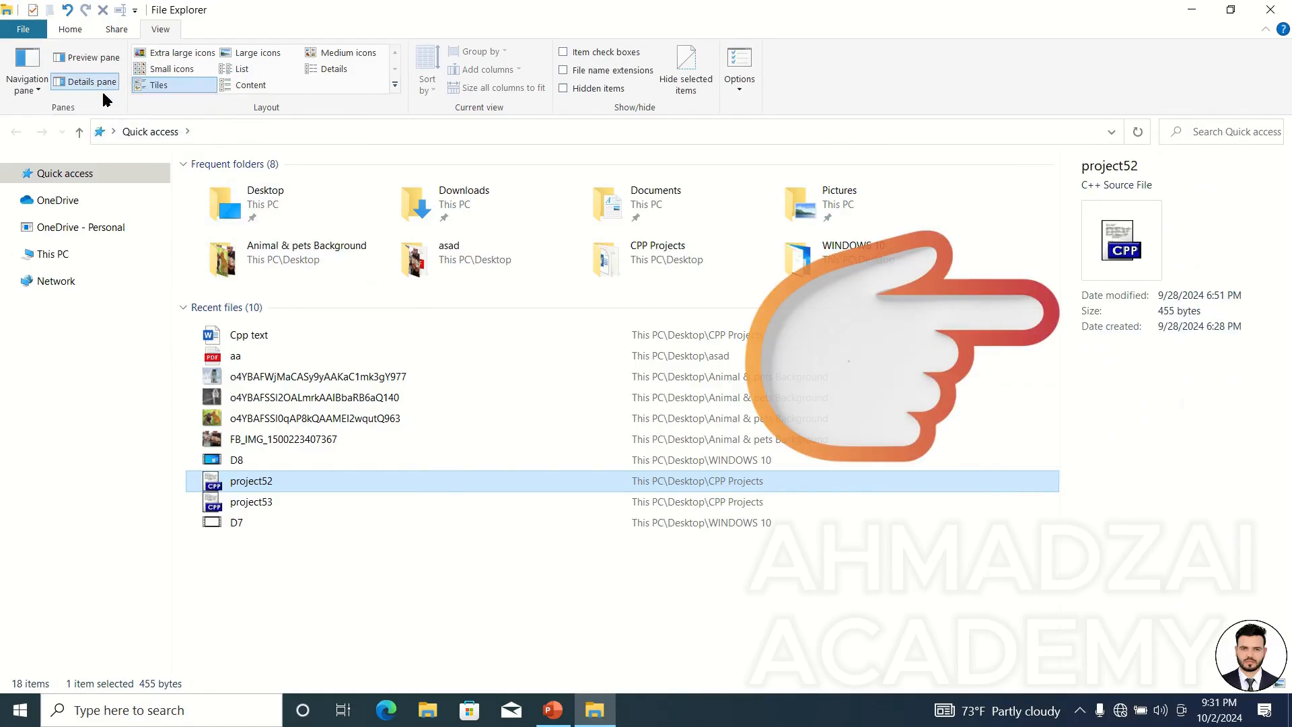
pyautogui.click(241, 342)
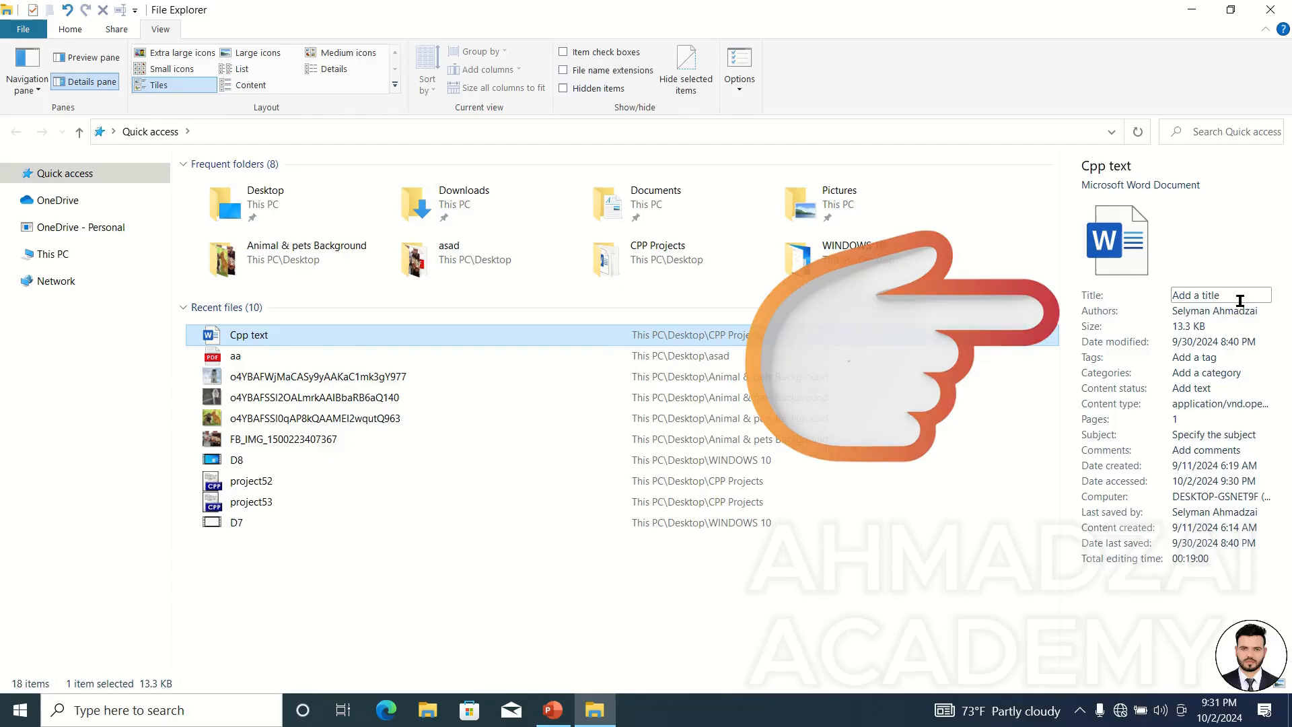
pyautogui.click(1208, 312)
# Select each of the other recent files in turn to view their details.
pyautogui.click(236, 356)
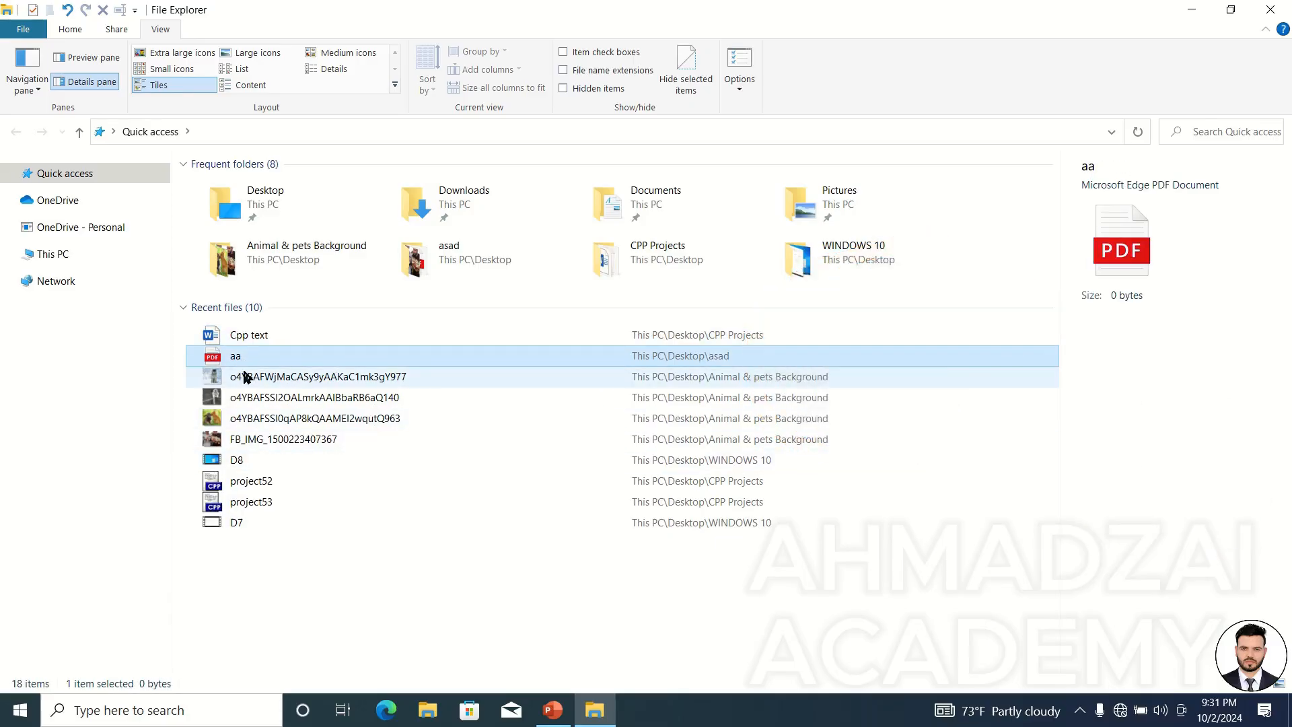
pyautogui.click(245, 376)
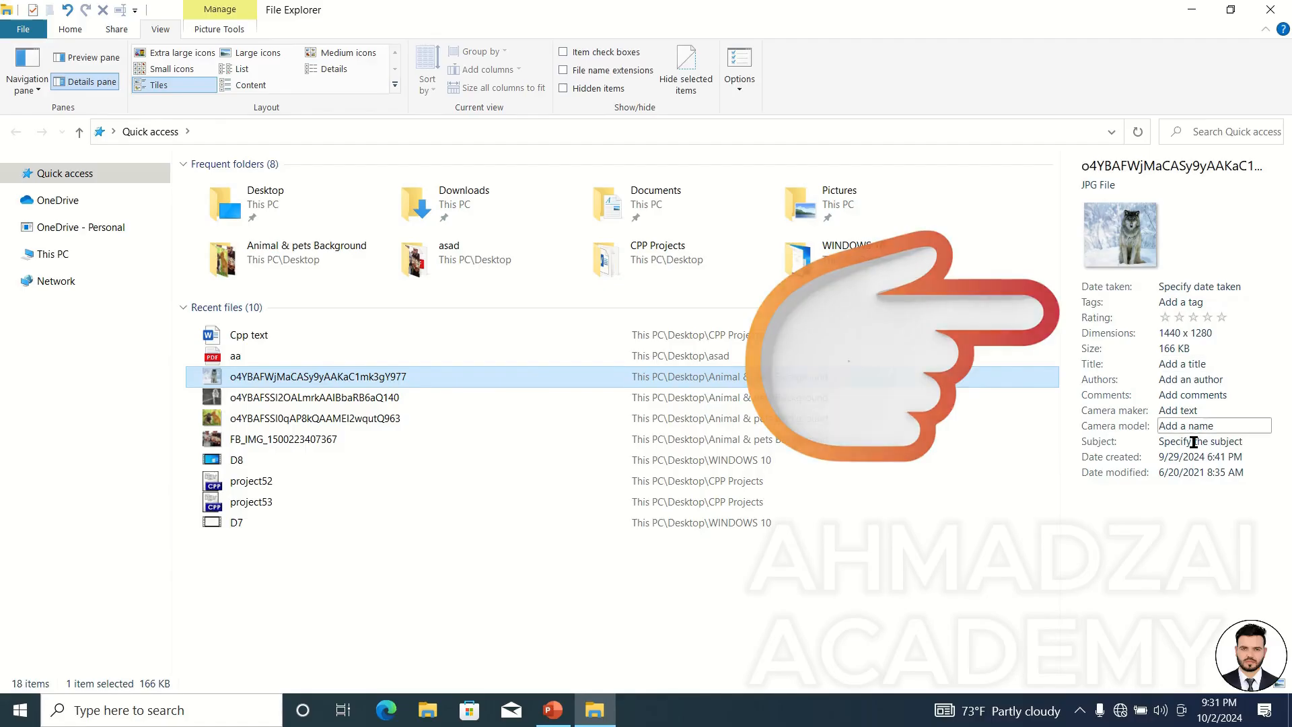
pyautogui.click(260, 398)
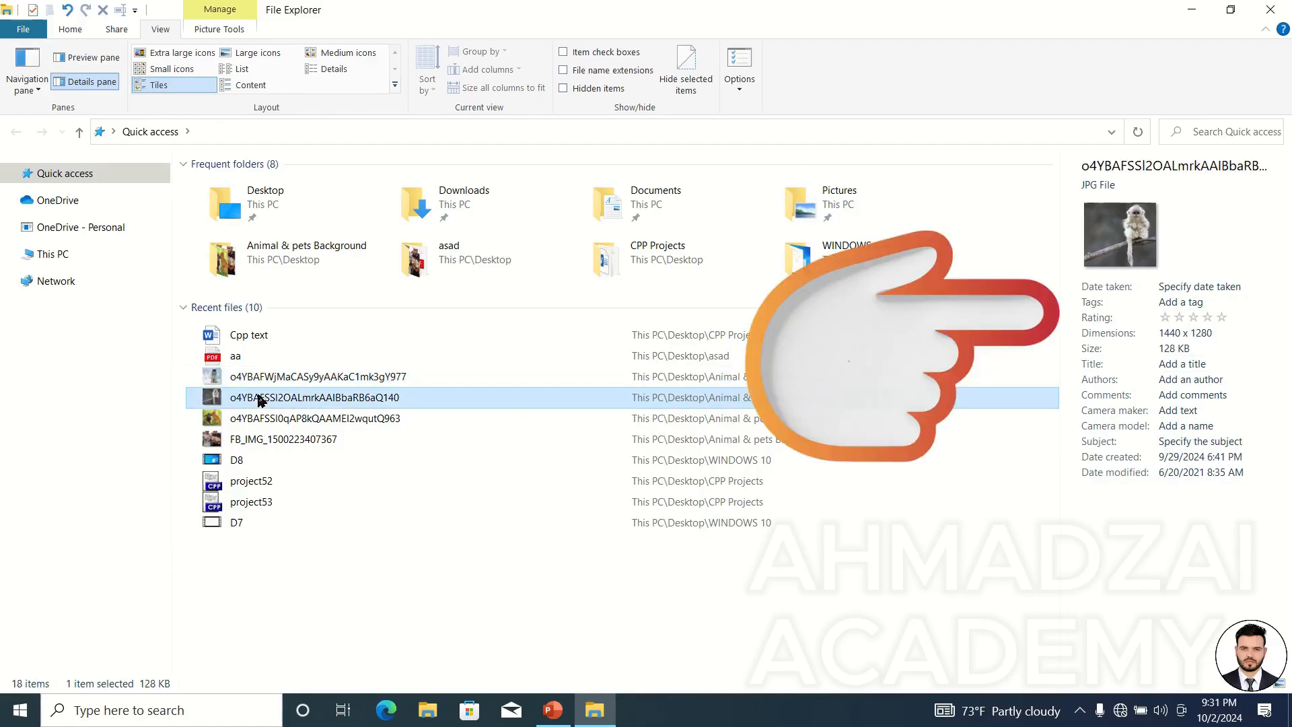
pyautogui.click(256, 418)
pyautogui.click(250, 439)
pyautogui.click(251, 481)
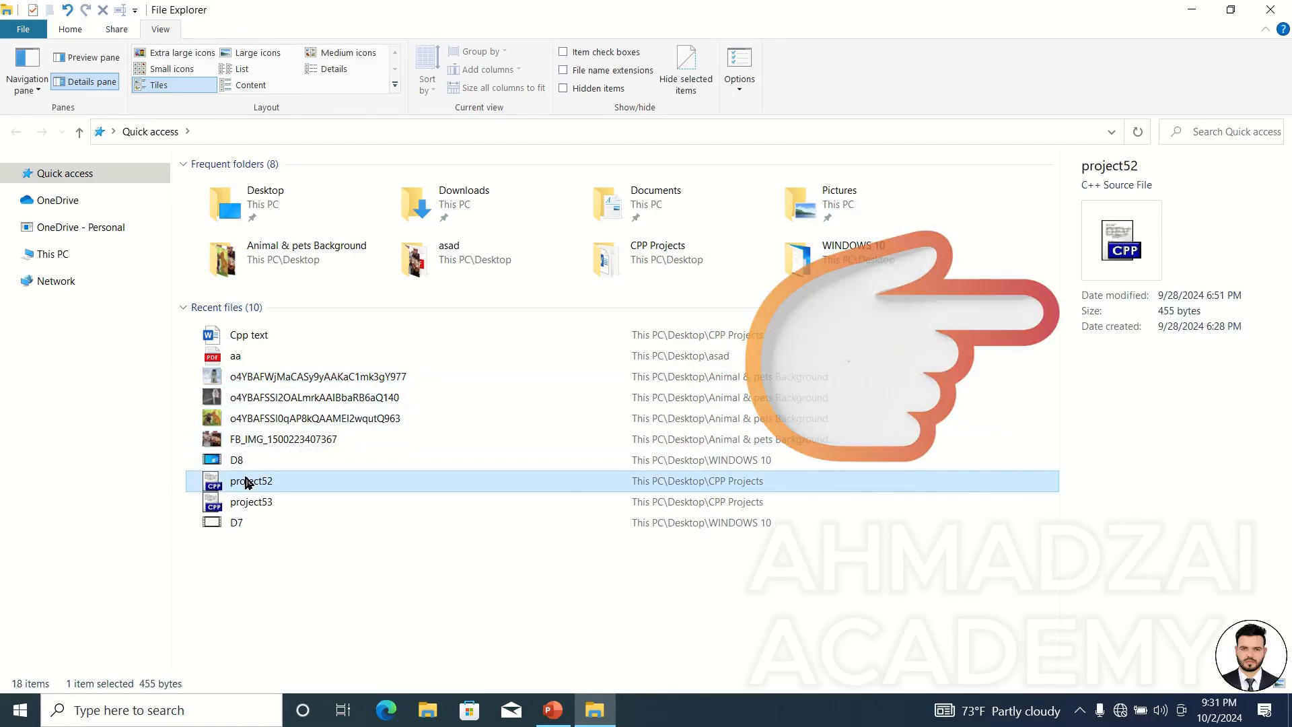
pyautogui.click(226, 500)
pyautogui.click(235, 523)
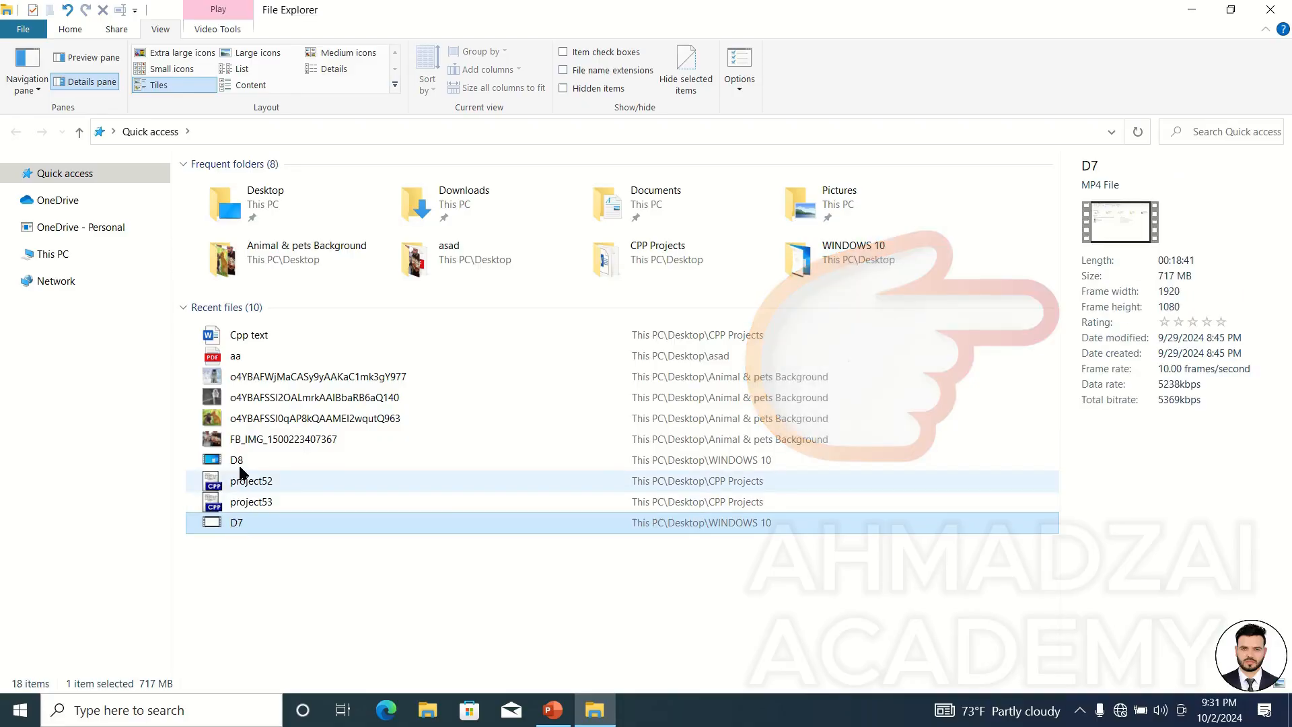
pyautogui.click(571, 459)
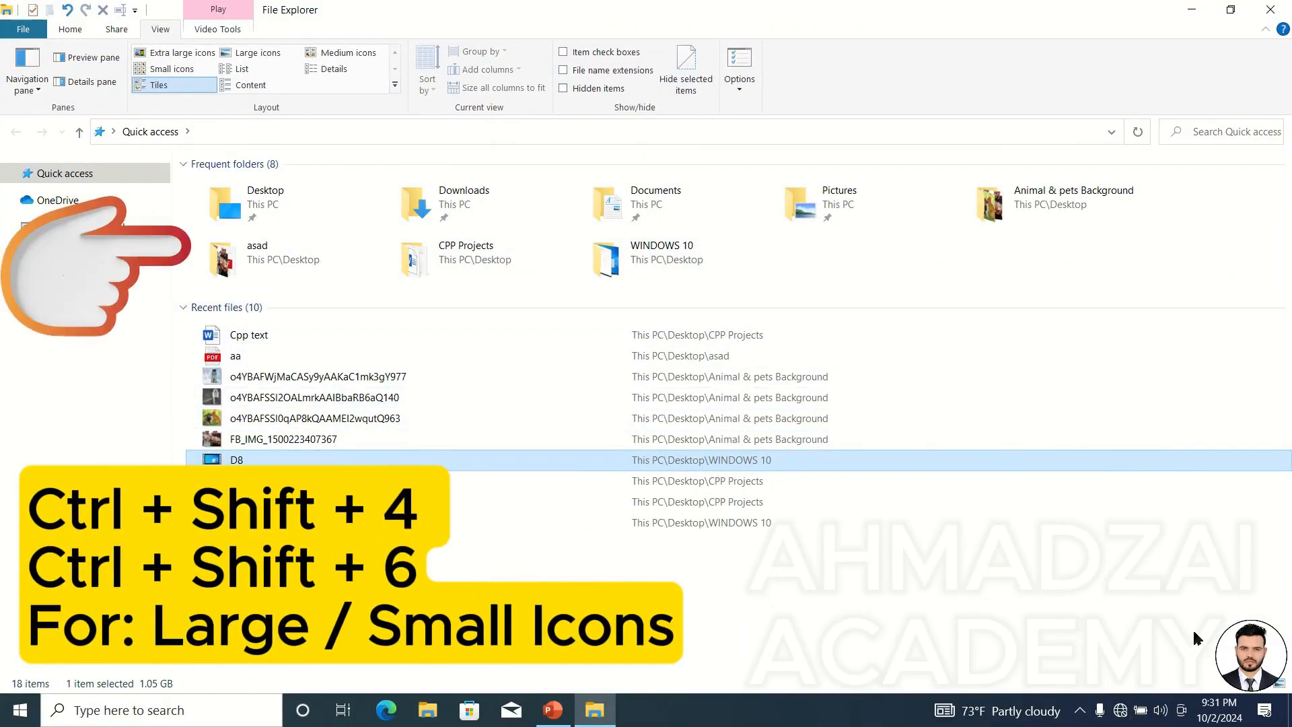
# Cycle the file layout through Details, Large icons, Extra large icons, Small icons and Tiles.
pyautogui.hotkey('ctrl', 'shift', '6')
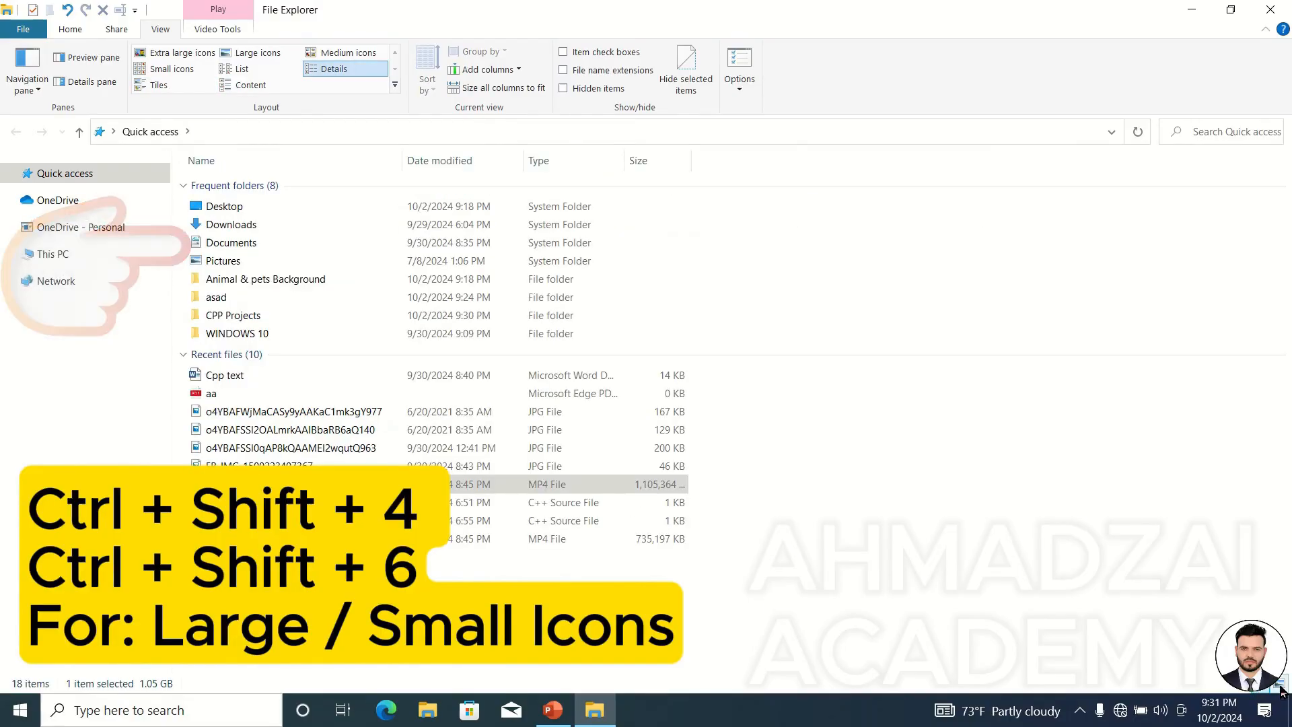
pyautogui.hotkey('ctrl', 'shift', '2')
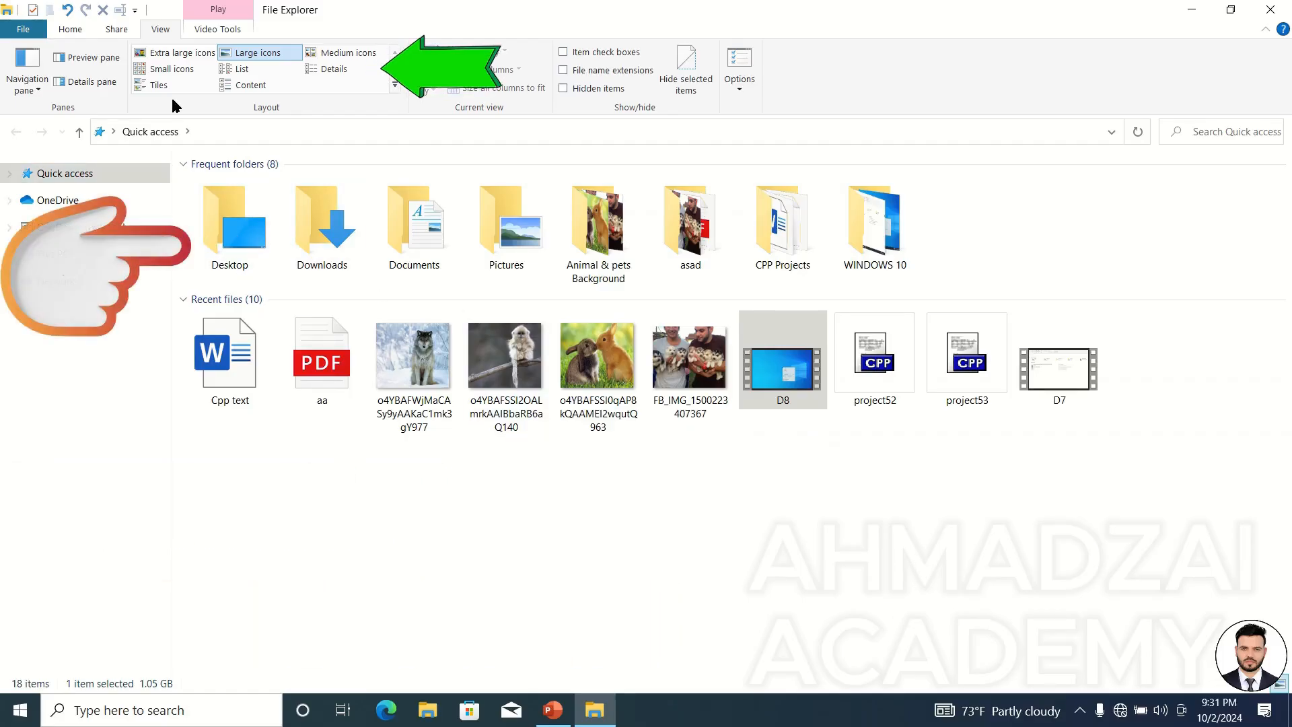
pyautogui.click(166, 56)
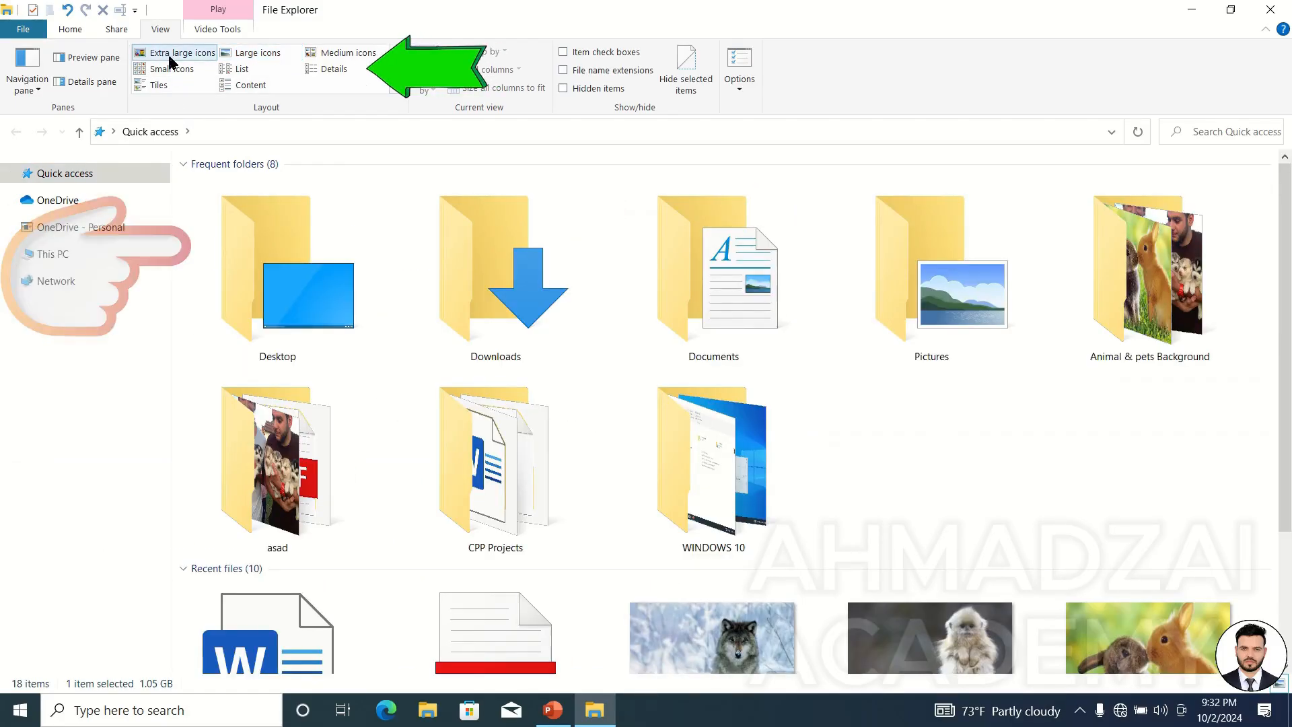
pyautogui.click(173, 69)
pyautogui.click(156, 85)
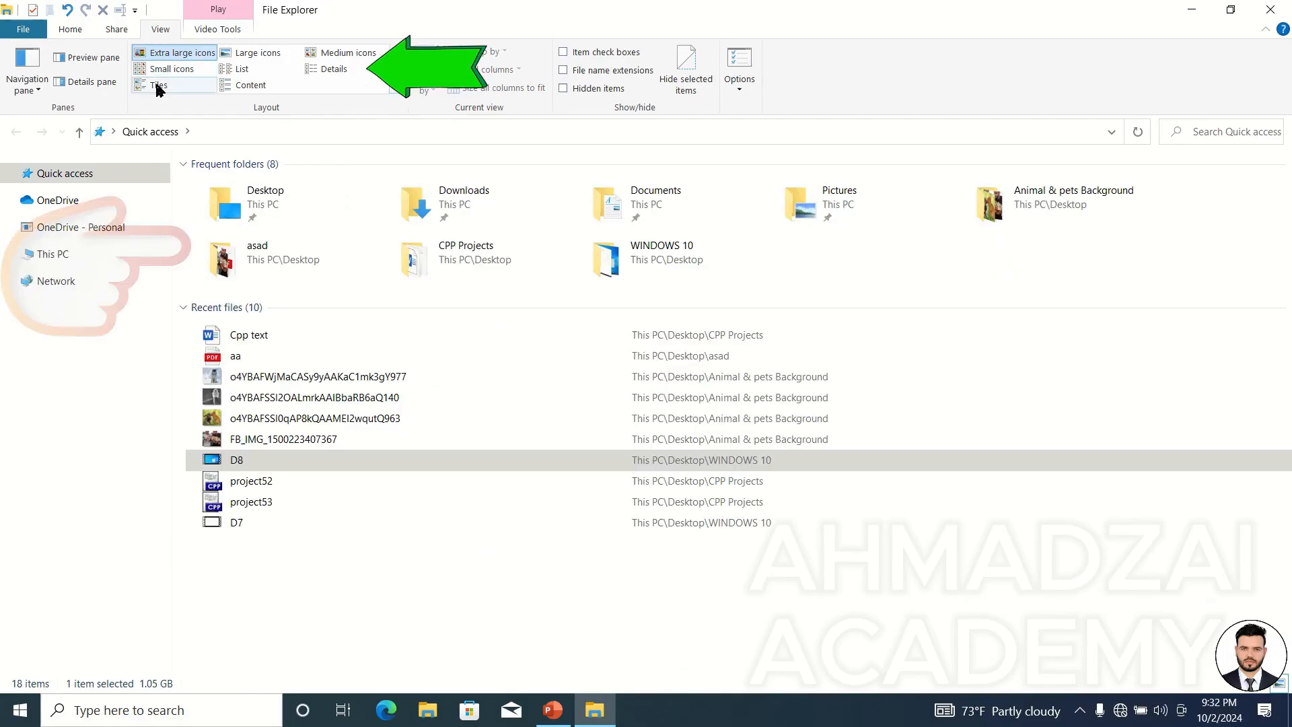
# Cycle the layout through Large icons, Medium icons, List, Content and Details, ending on Tiles.
pyautogui.click(242, 56)
pyautogui.click(330, 60)
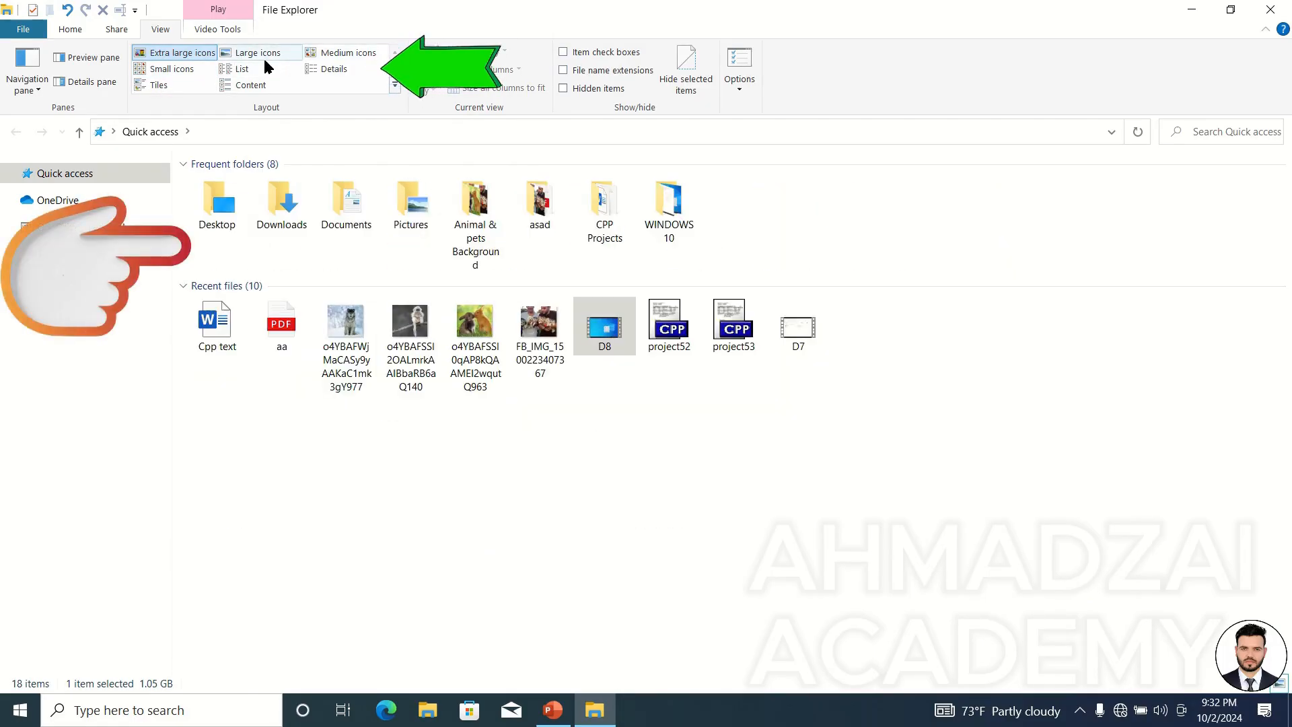
pyautogui.click(242, 69)
pyautogui.click(240, 83)
pyautogui.click(330, 69)
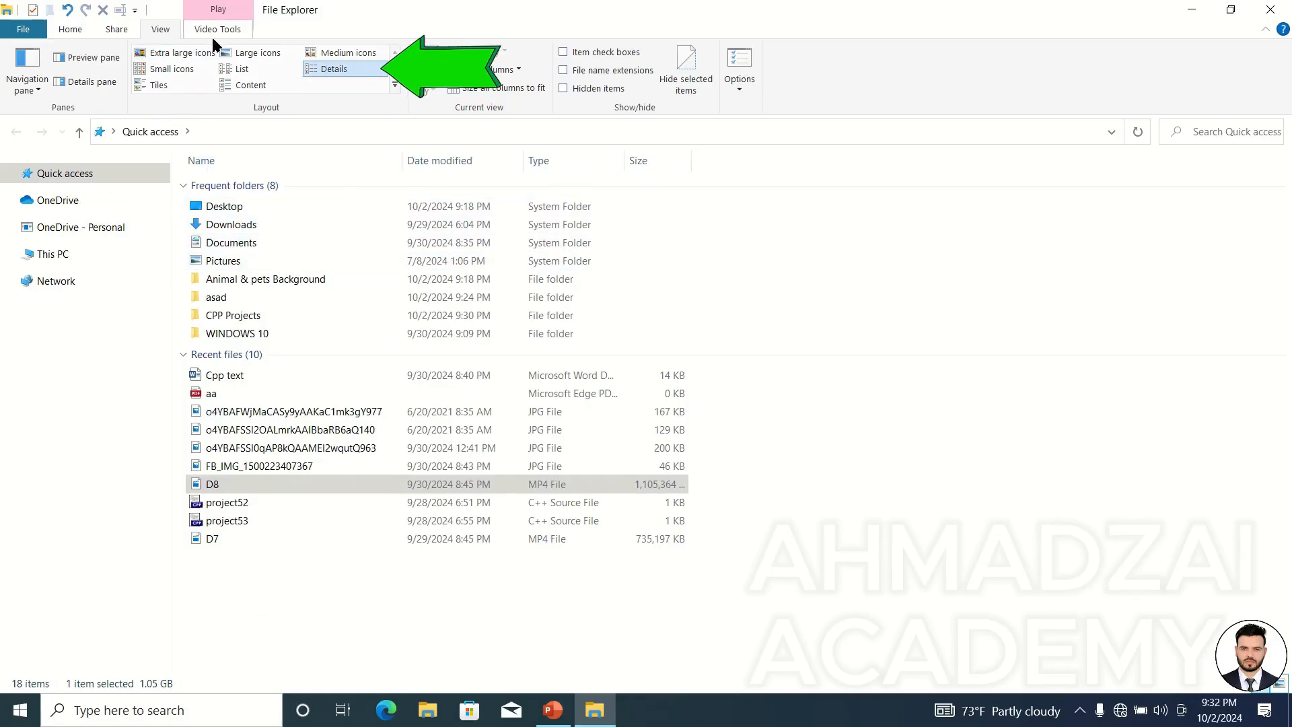
pyautogui.click(156, 88)
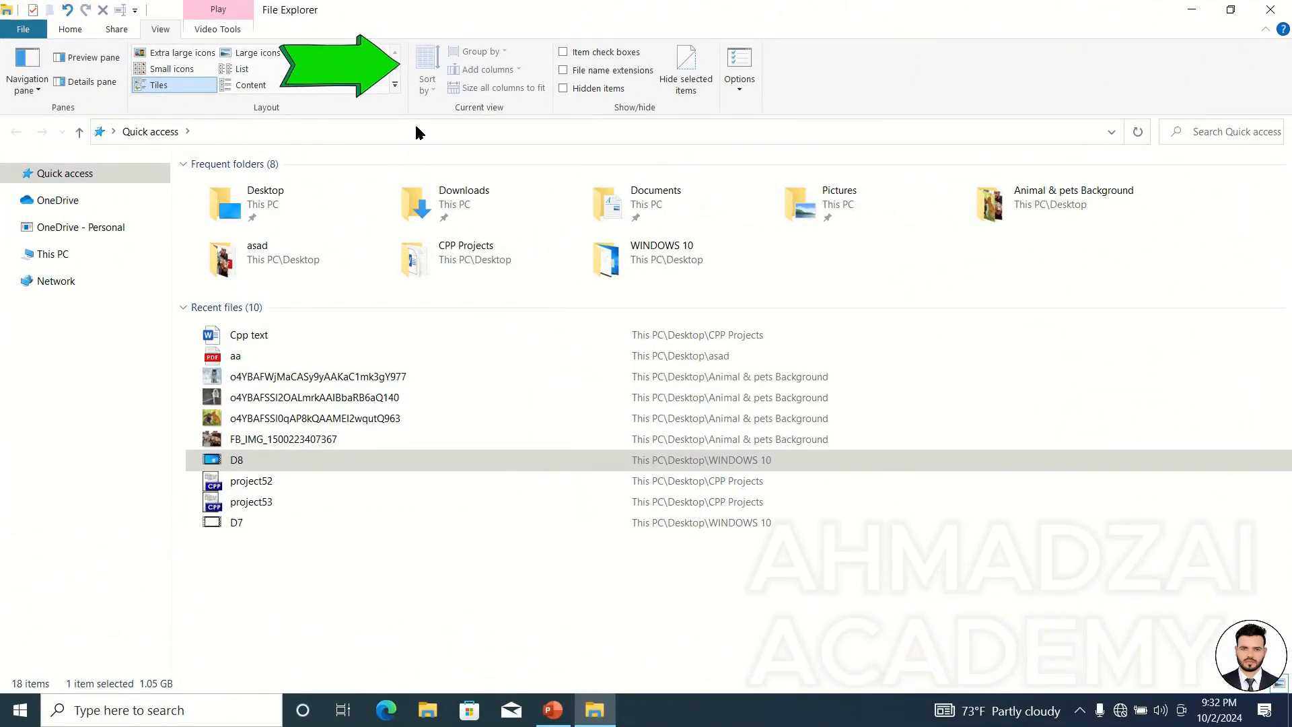
# Switch the layout to Small icons and List, and open the Local Disk (C:) drive.
pyautogui.click(163, 70)
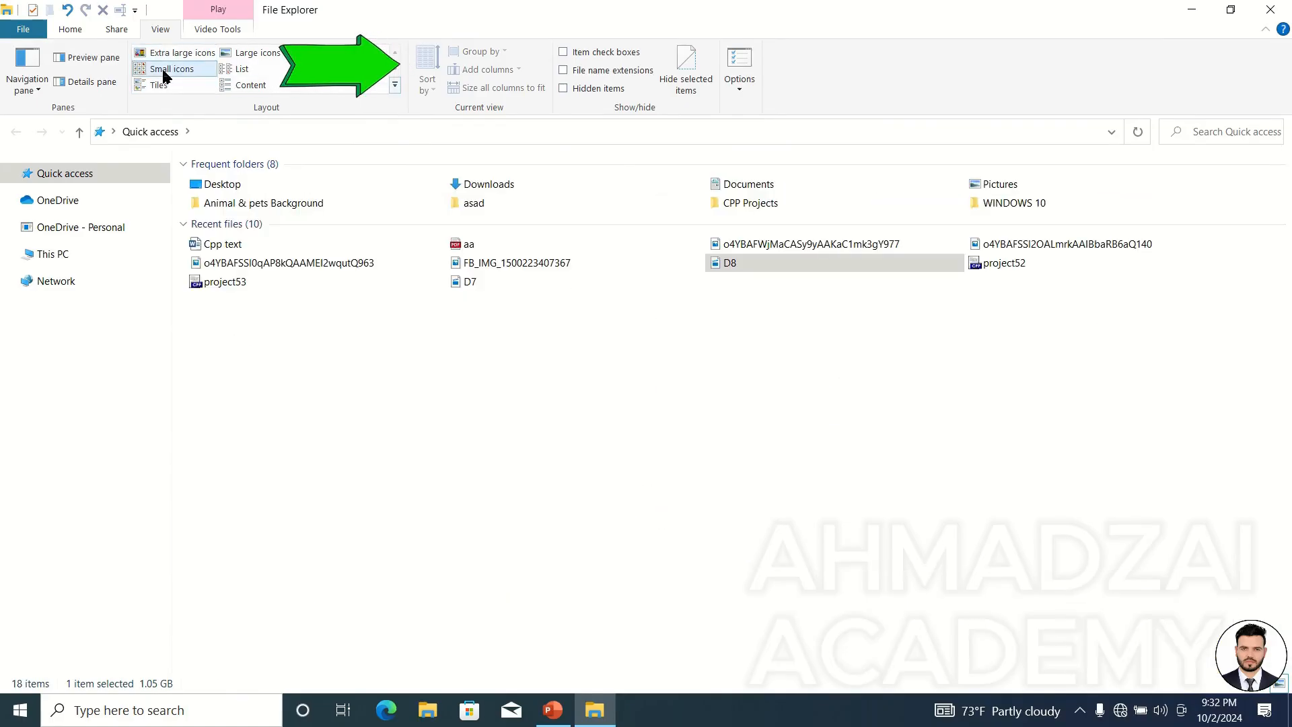
pyautogui.click(230, 71)
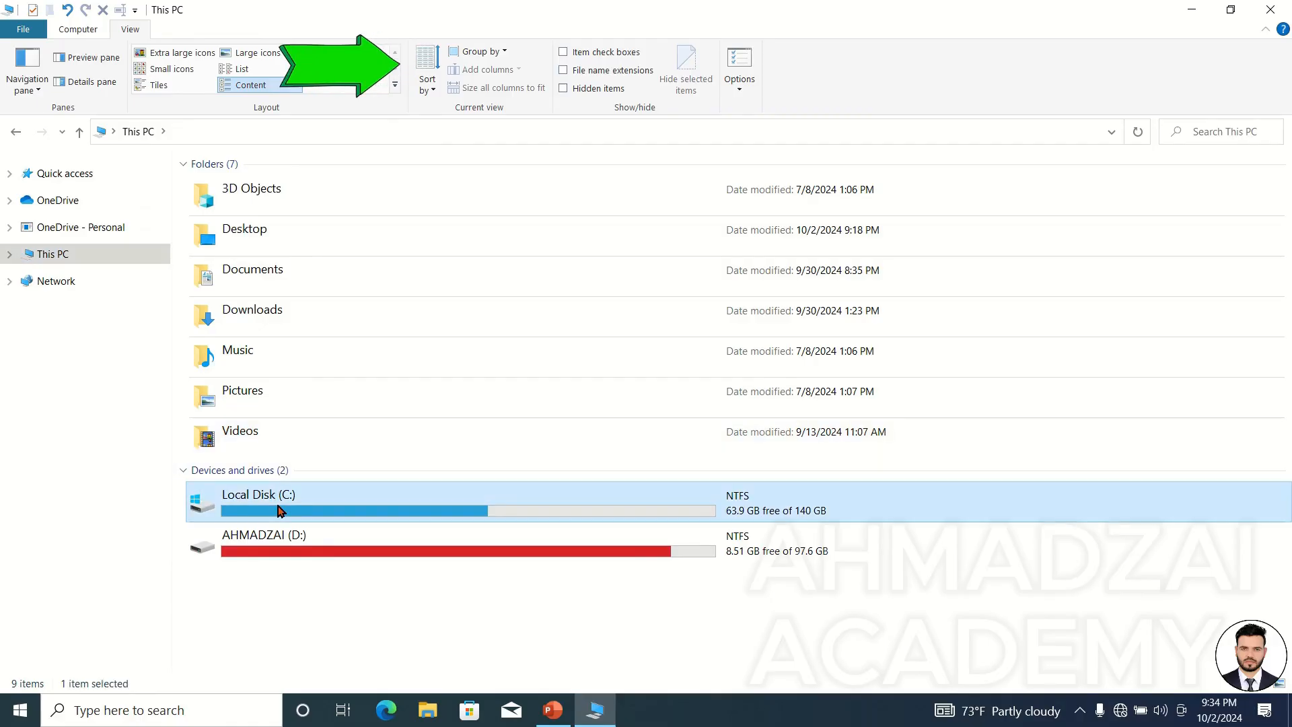
pyautogui.doubleClick(280, 506)
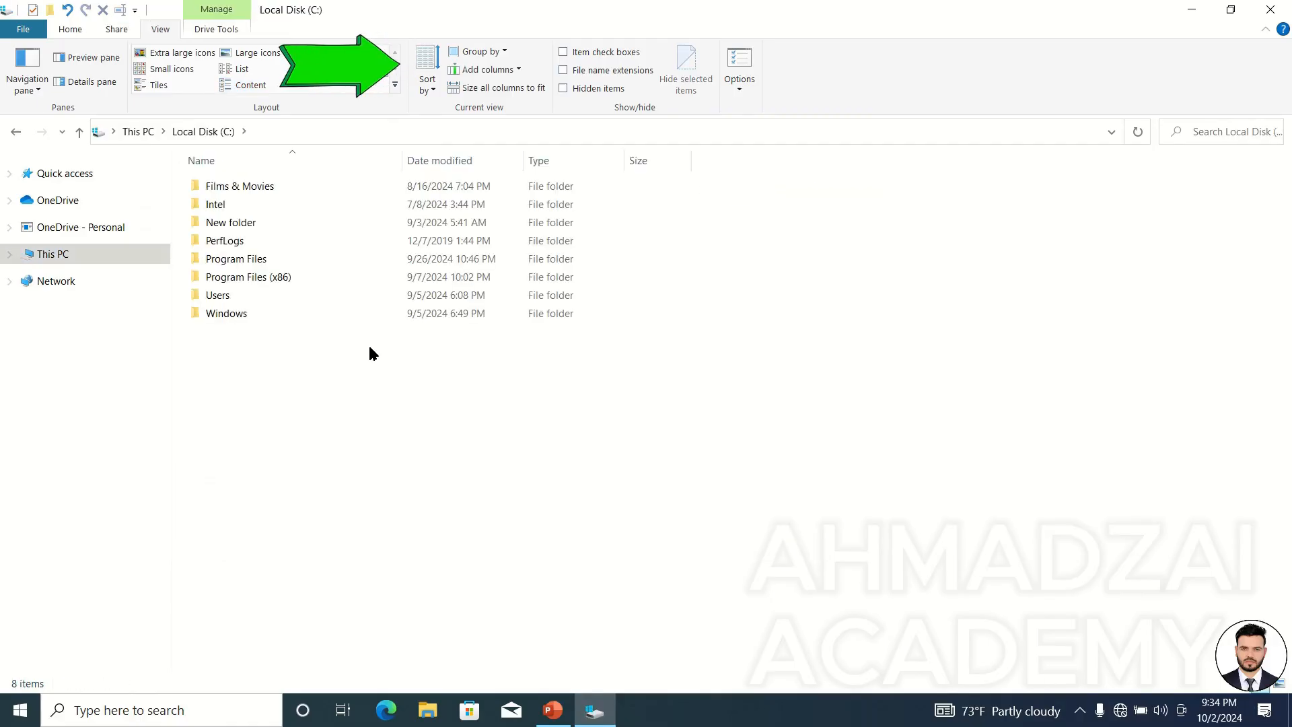
# Sort the drive's folders by Name in the Sort by options.
pyautogui.click(436, 85)
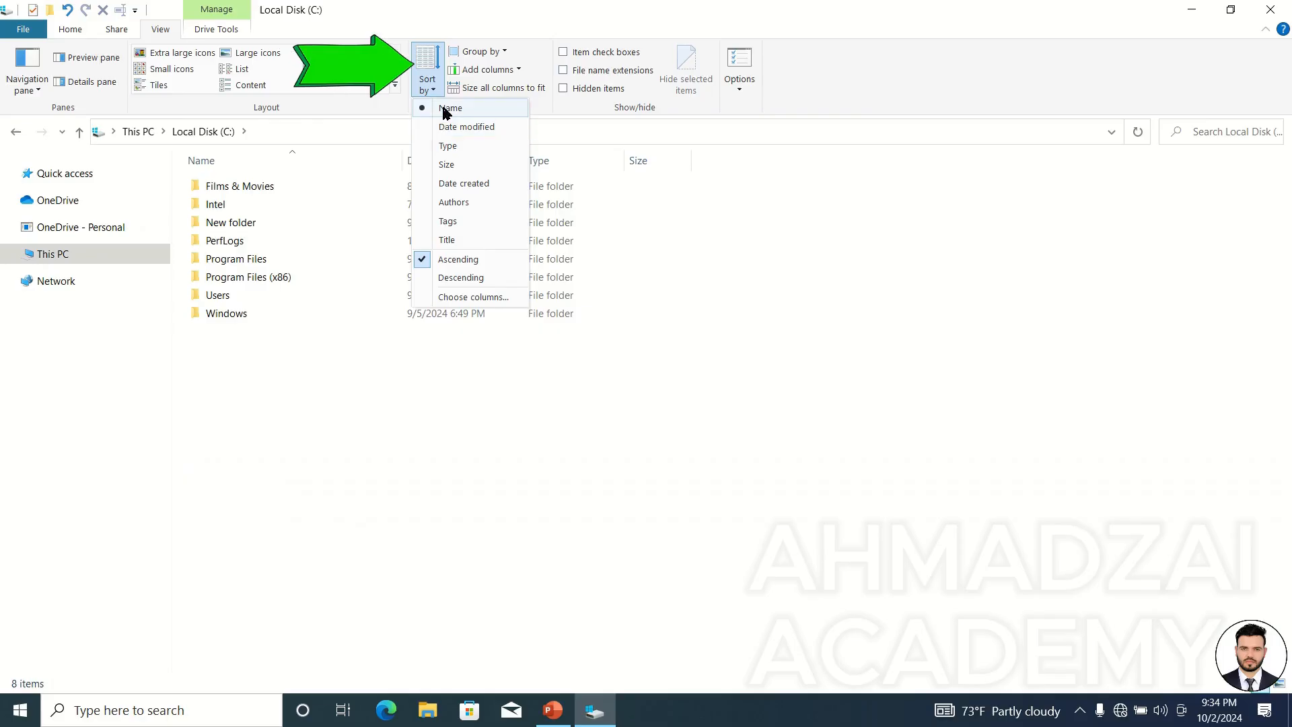
pyautogui.click(445, 109)
pyautogui.click(428, 89)
pyautogui.click(430, 106)
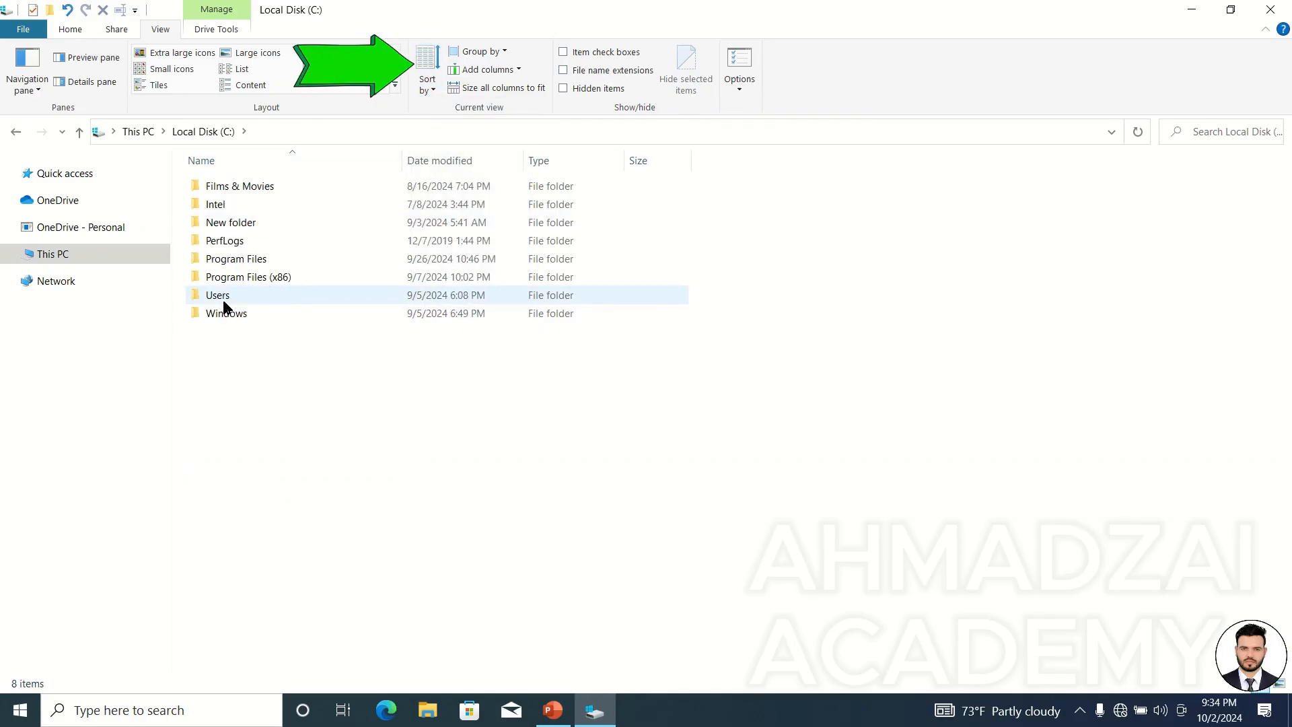
# Open the Choose Details dialog, browse the list of available detail columns, and cancel it.
pyautogui.click(428, 84)
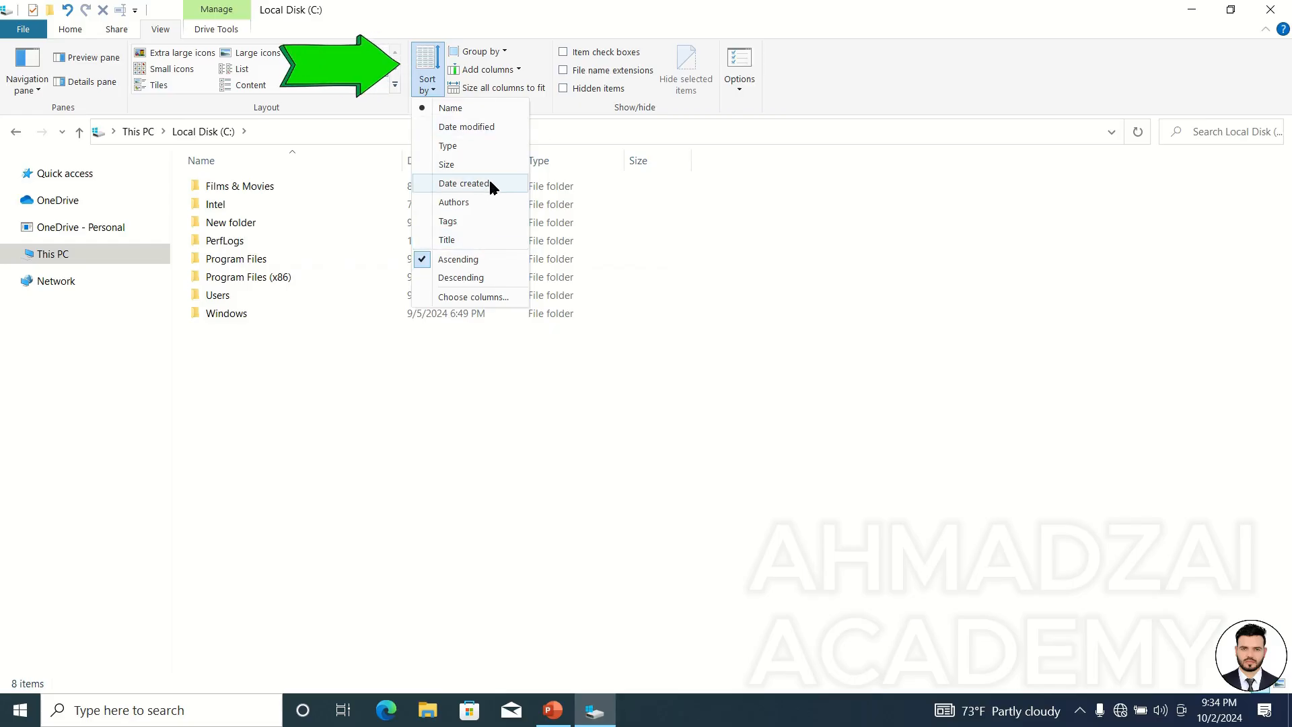
pyautogui.click(480, 301)
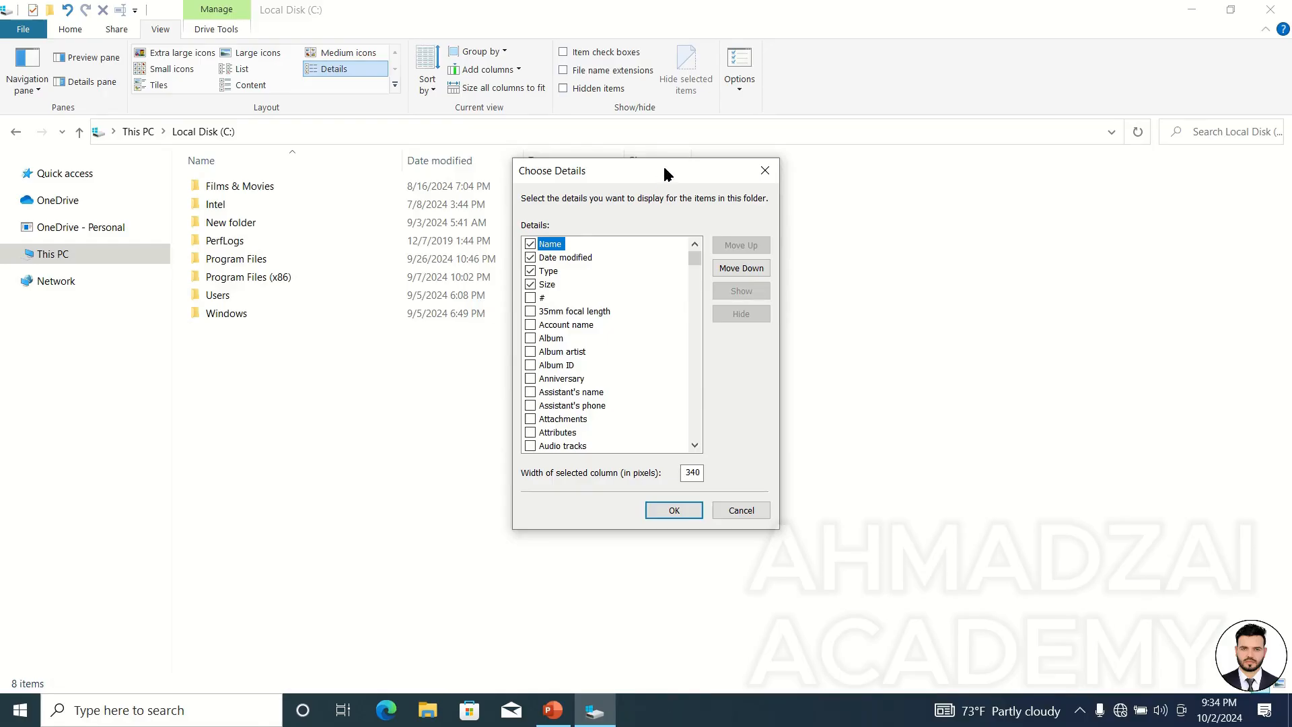
pyautogui.moveTo(664, 172); pyautogui.dragTo(863, 133)
pyautogui.click(964, 132)
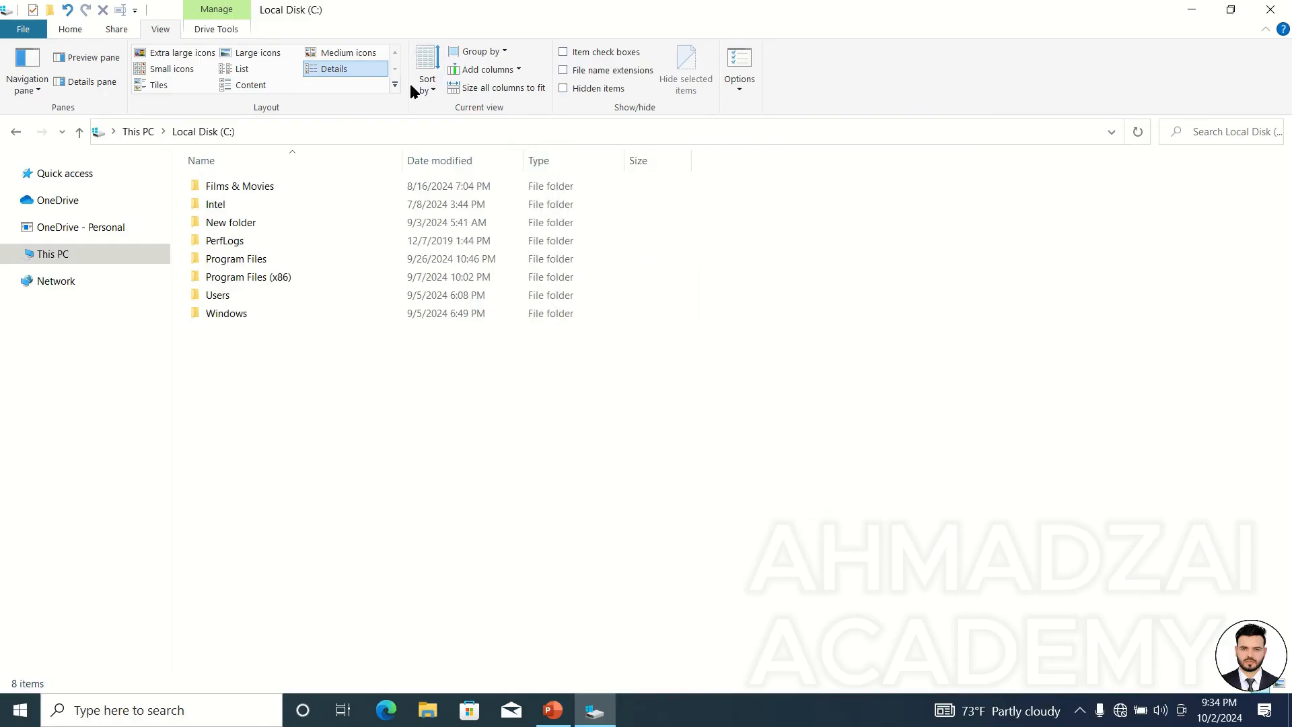
pyautogui.click(427, 86)
pyautogui.click(462, 298)
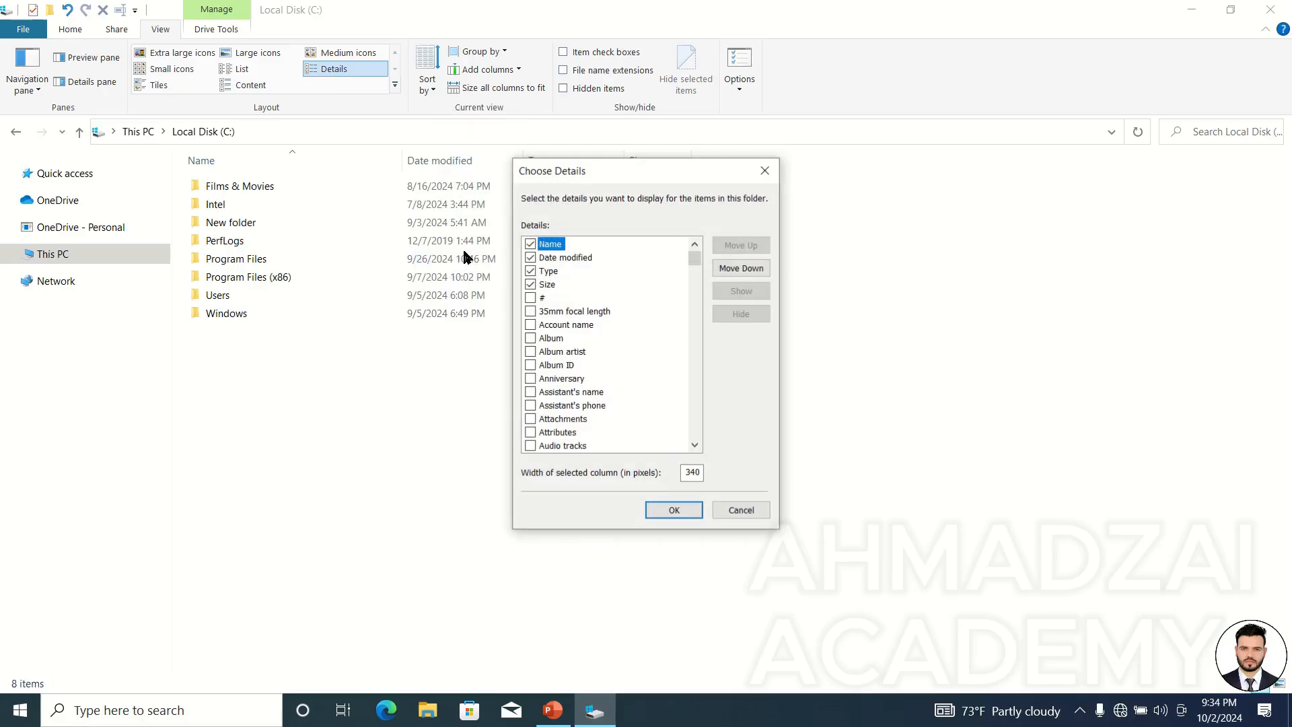
pyautogui.moveTo(697, 267); pyautogui.dragTo(696, 290)
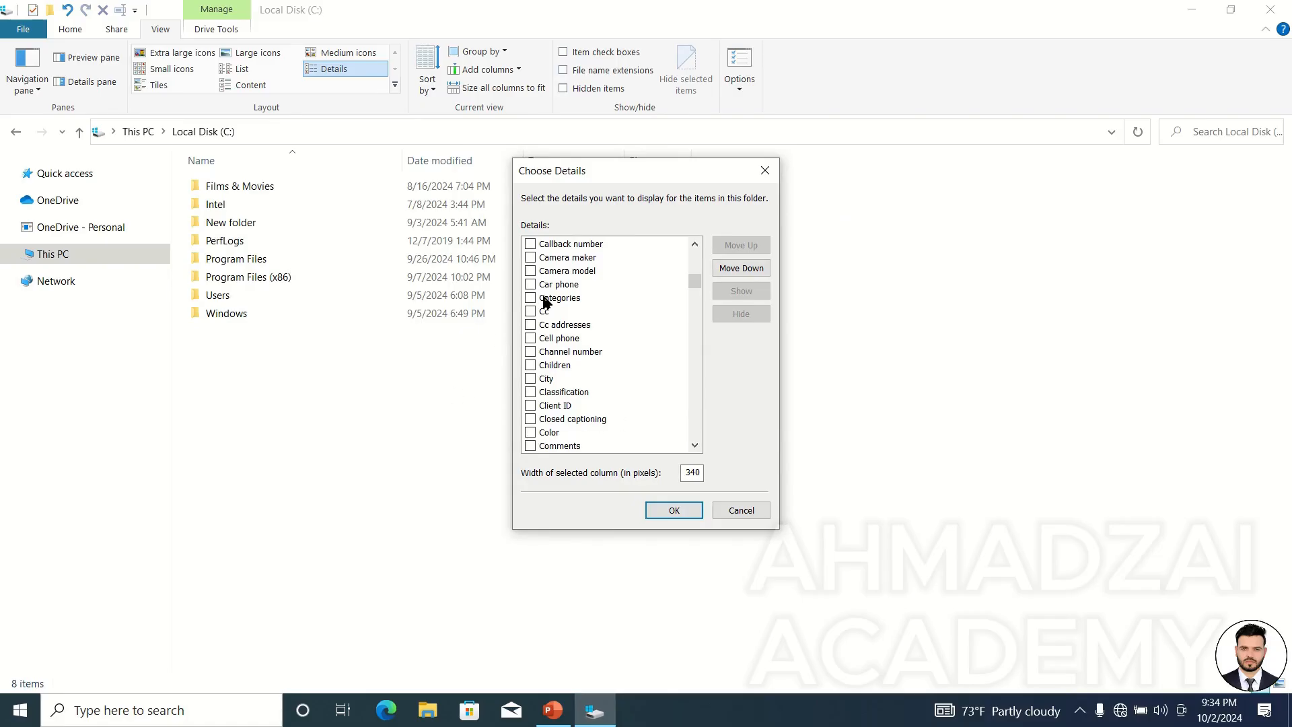
pyautogui.scroll(6, 563, 398)
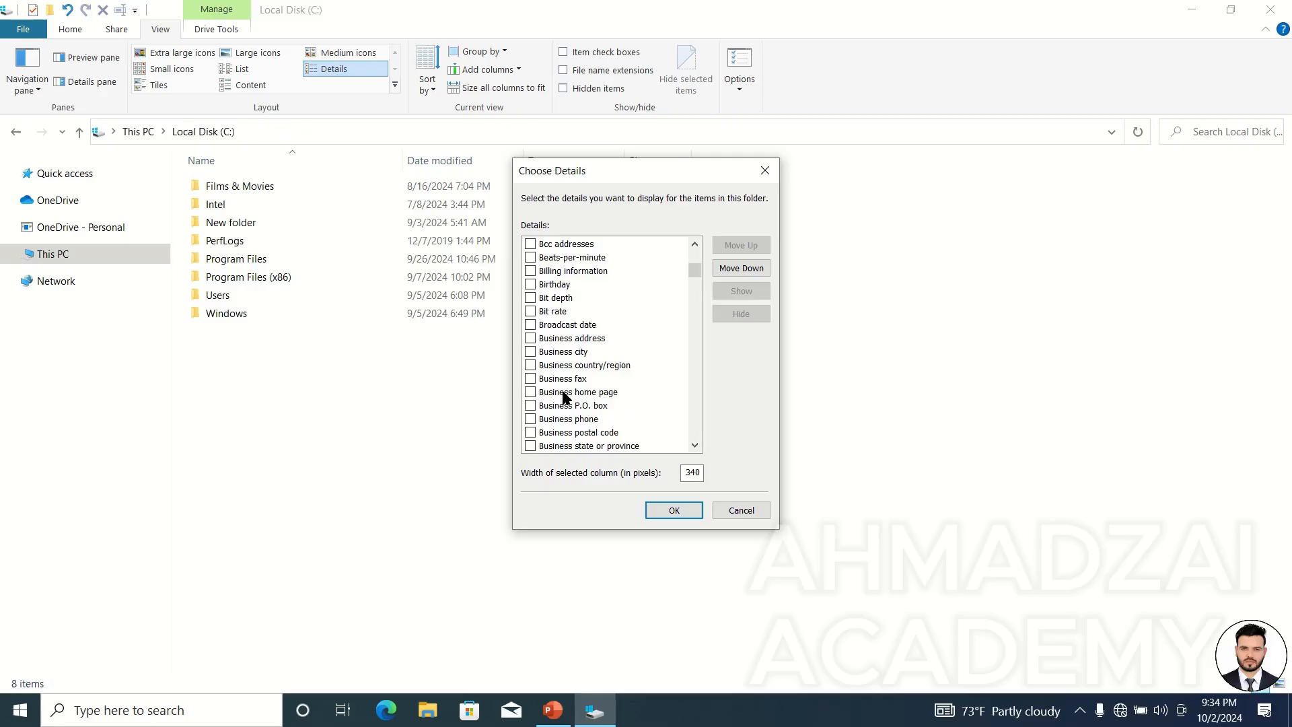
pyautogui.click(741, 511)
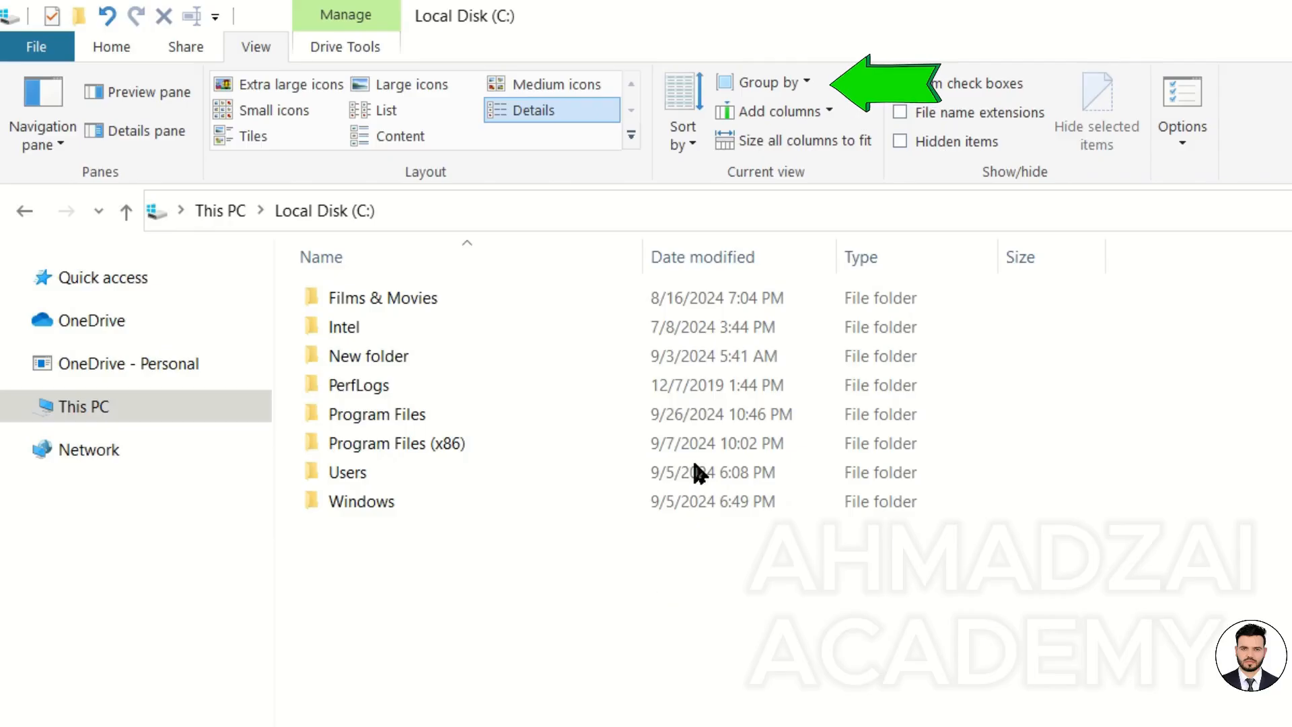
# Group the folders by Name and then by Date modified.
pyautogui.click(798, 78)
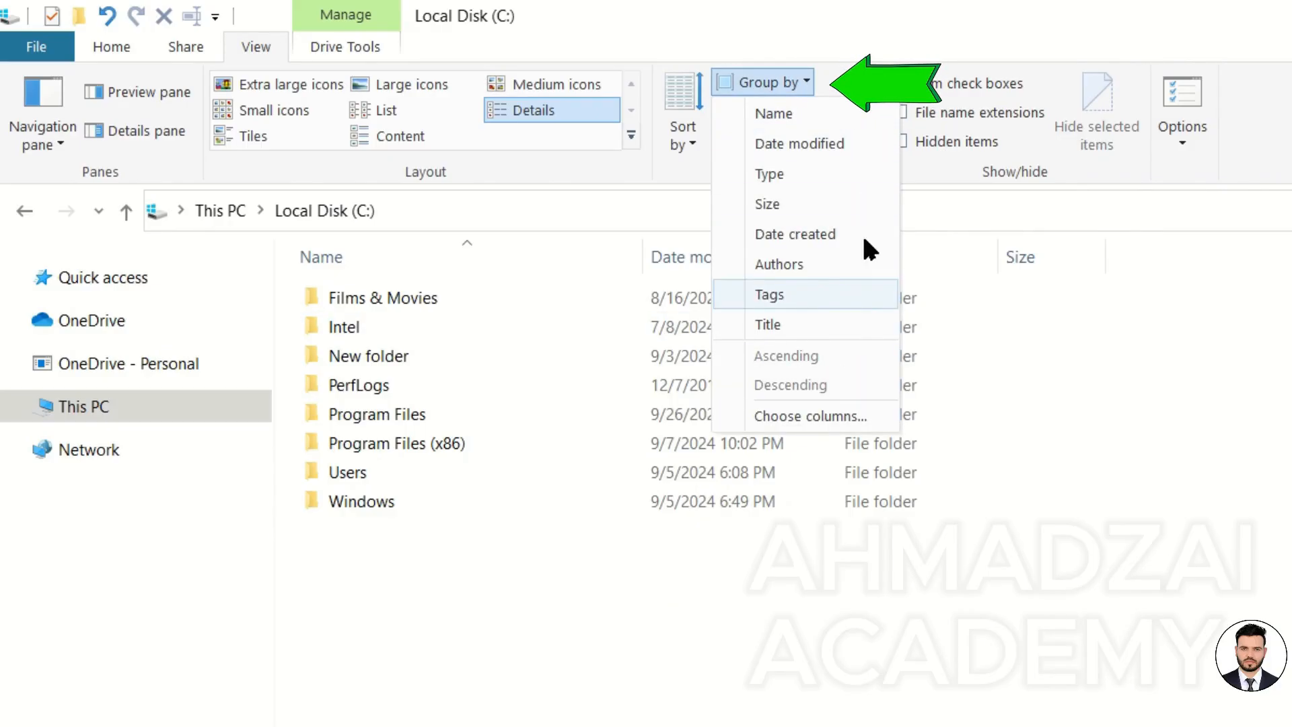
pyautogui.click(831, 107)
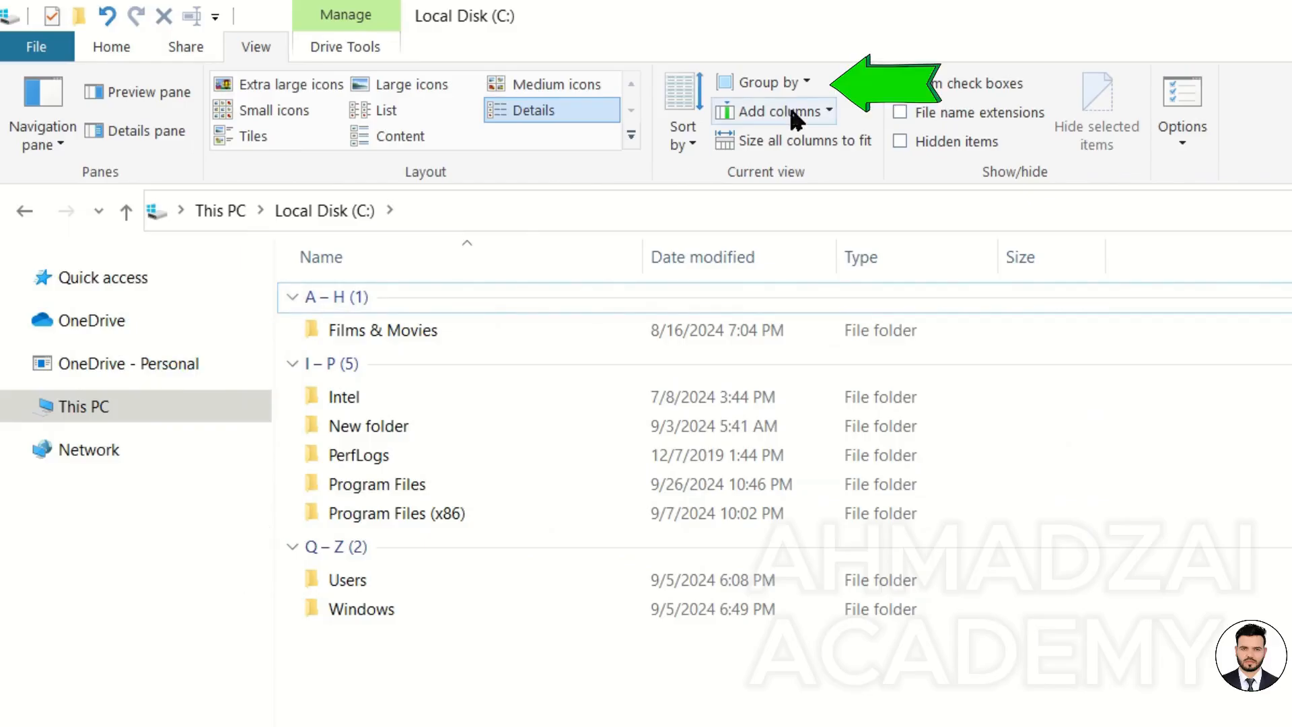
pyautogui.click(804, 81)
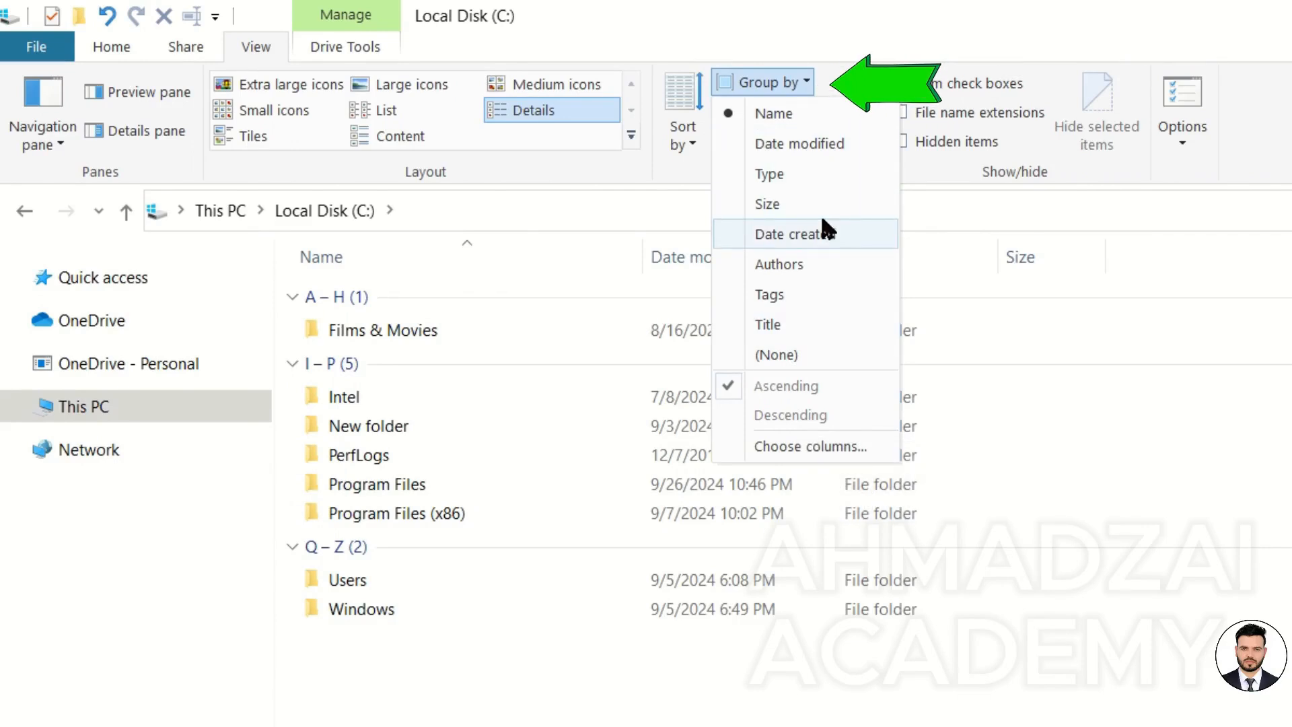
pyautogui.click(836, 143)
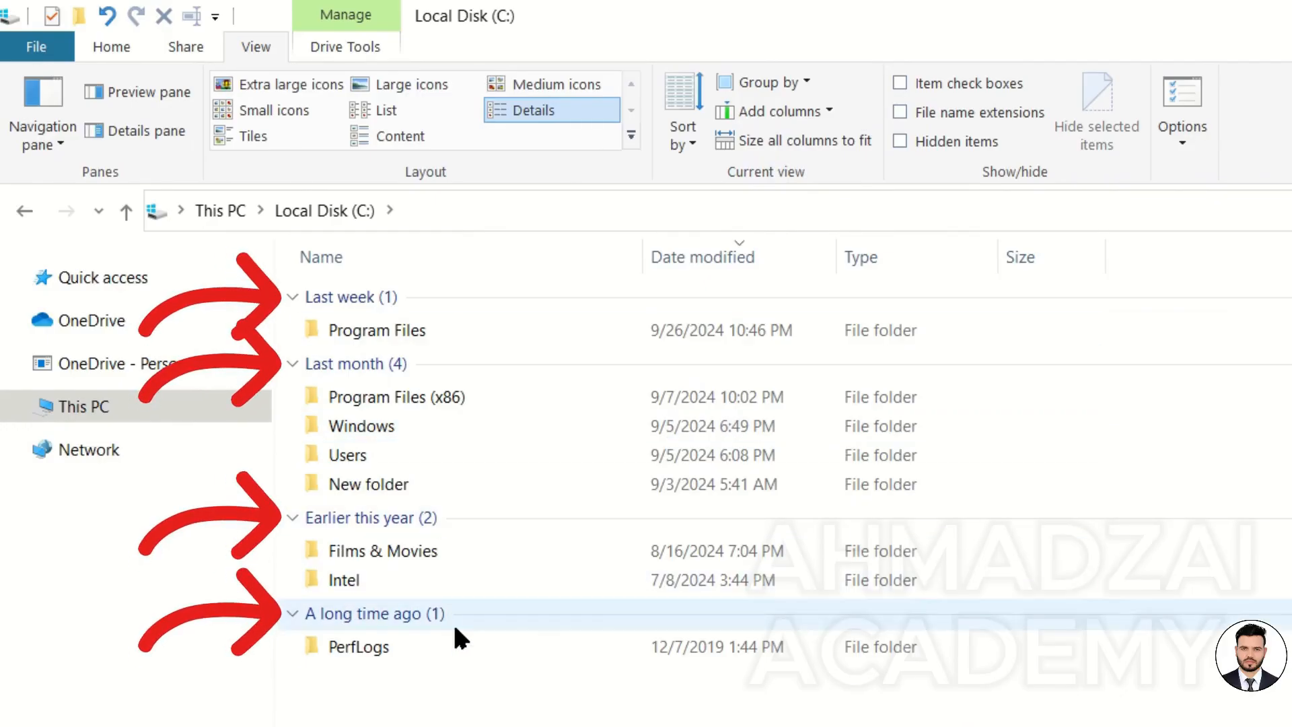
# Group the folders by Date created and then by Size.
pyautogui.click(802, 78)
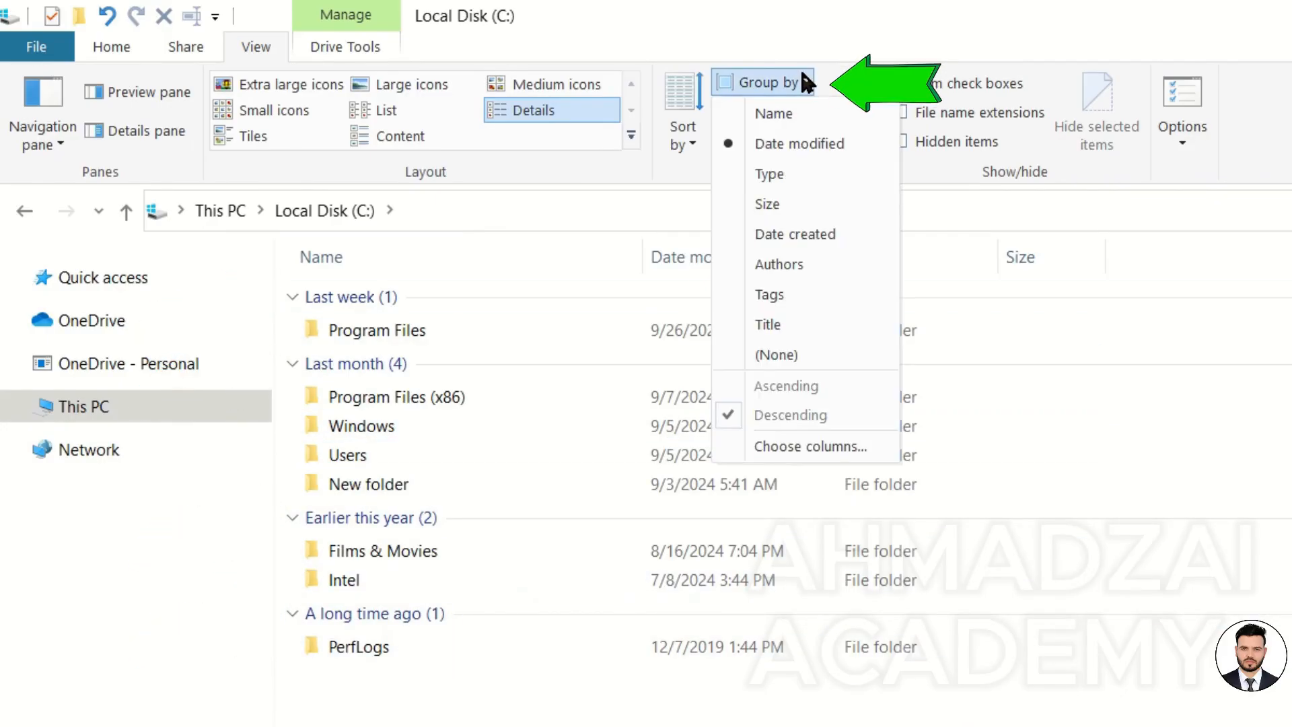
pyautogui.click(816, 233)
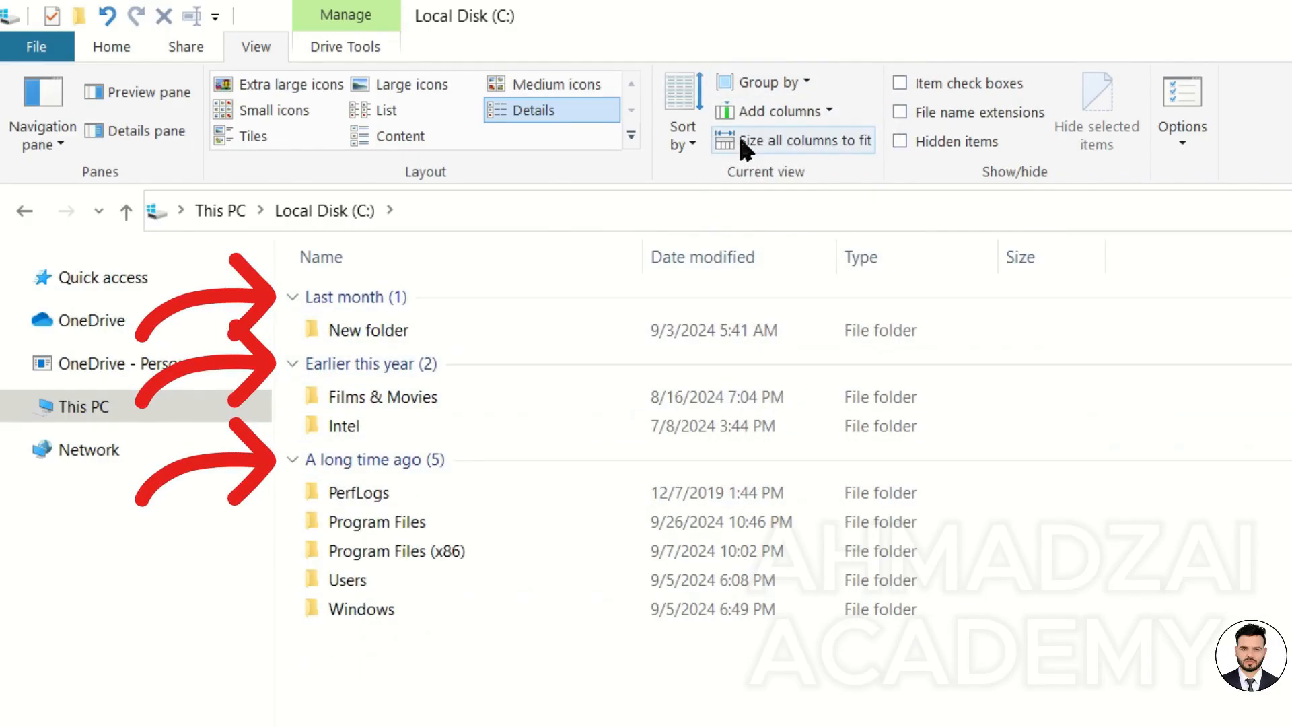
pyautogui.click(797, 81)
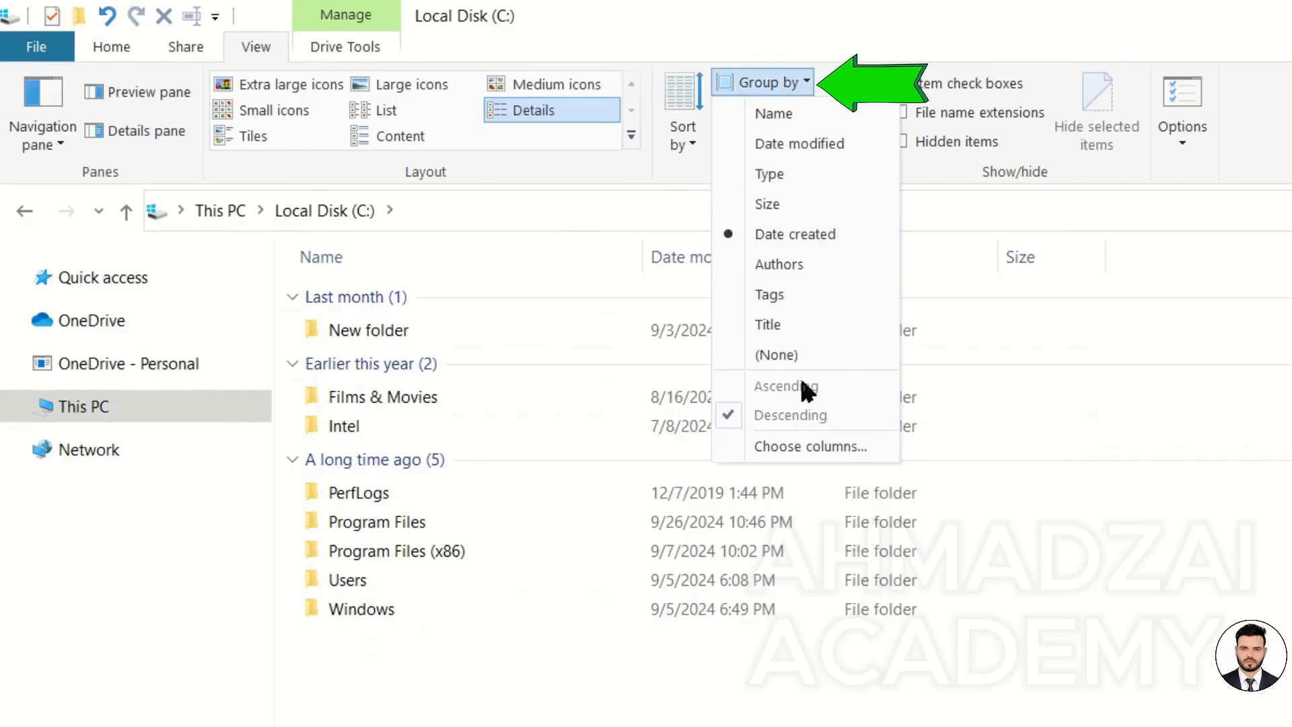
pyautogui.click(798, 203)
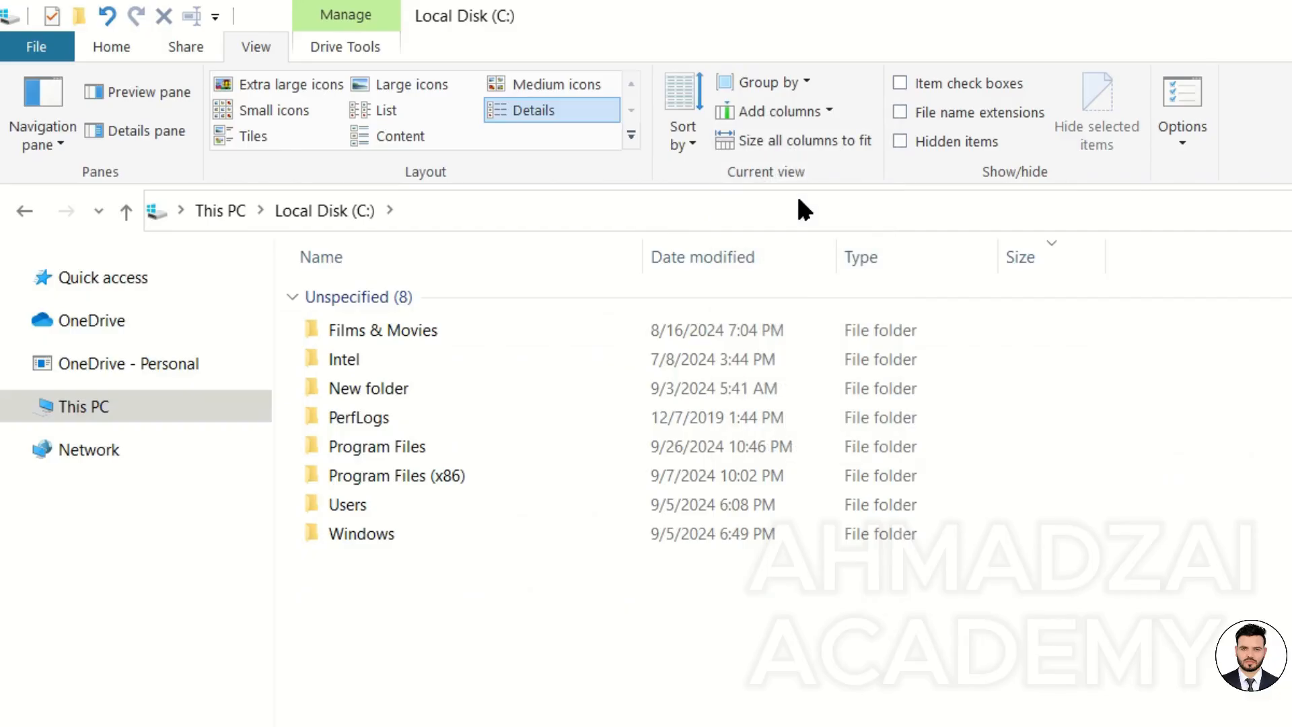
# Group the folders by Name again, then remove grouping by choosing (None).
pyautogui.click(791, 79)
pyautogui.click(807, 112)
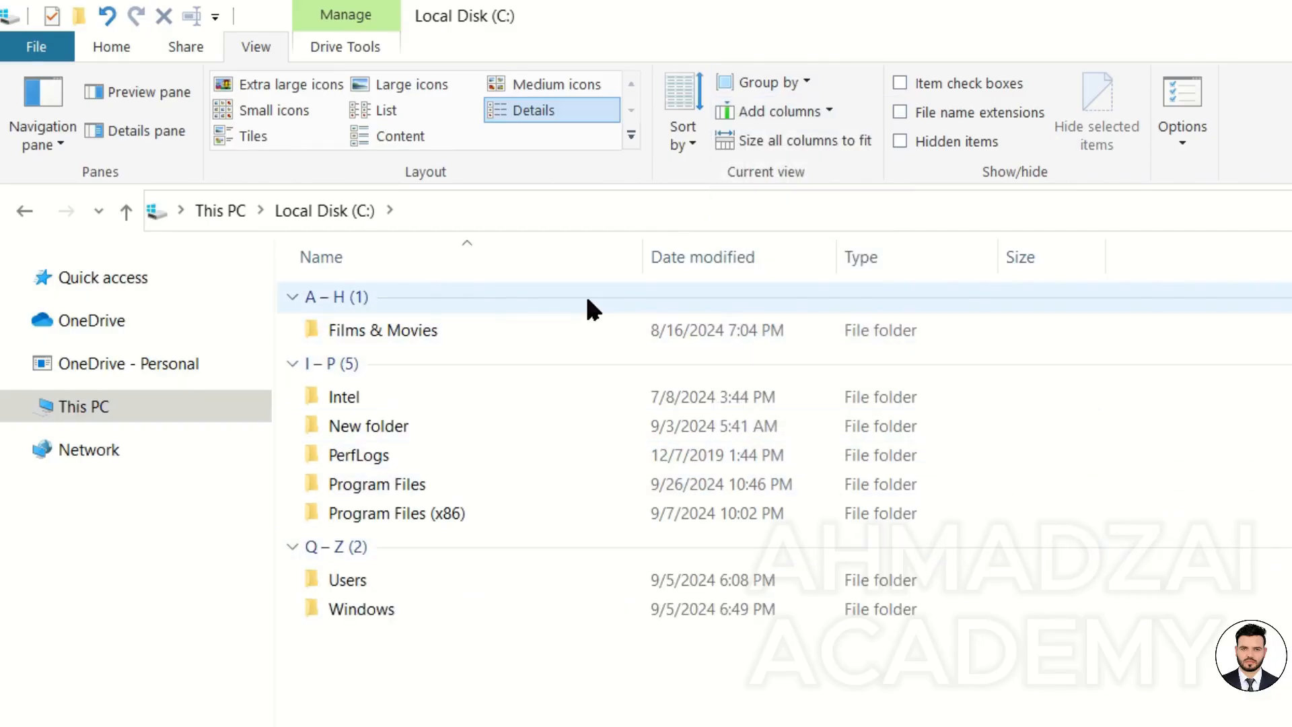
pyautogui.click(763, 81)
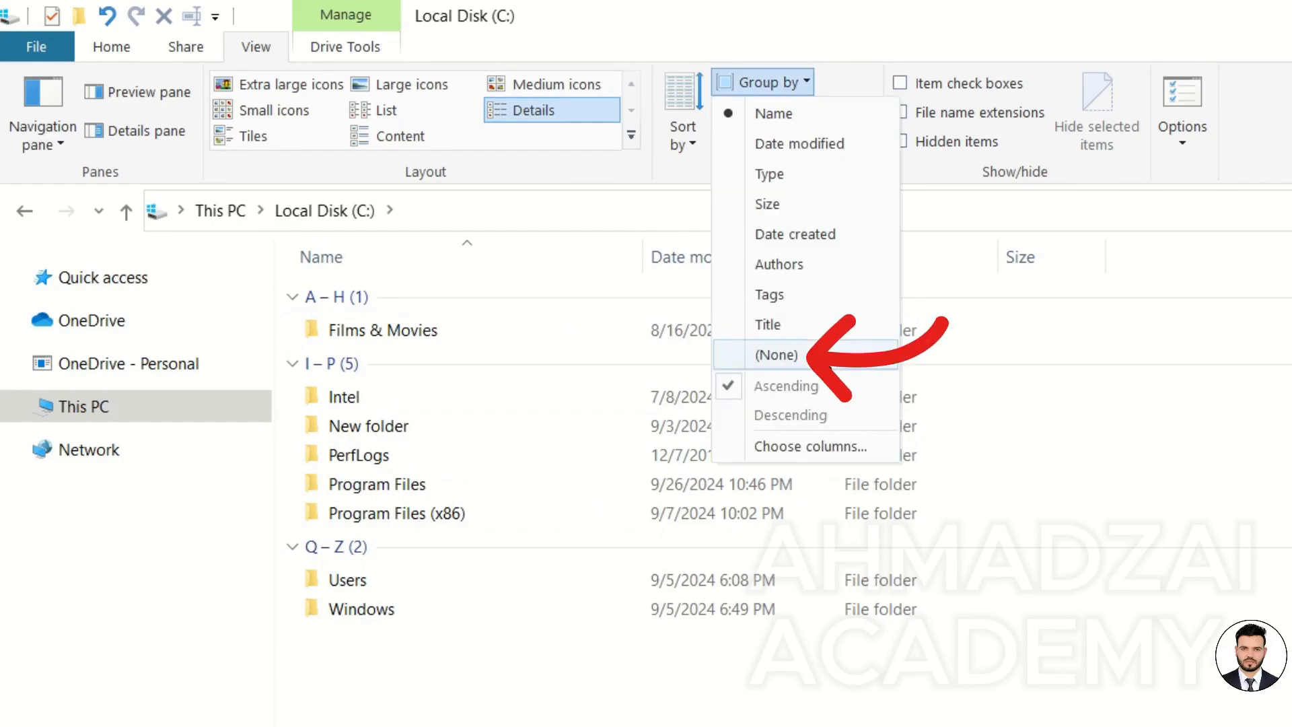
pyautogui.click(776, 355)
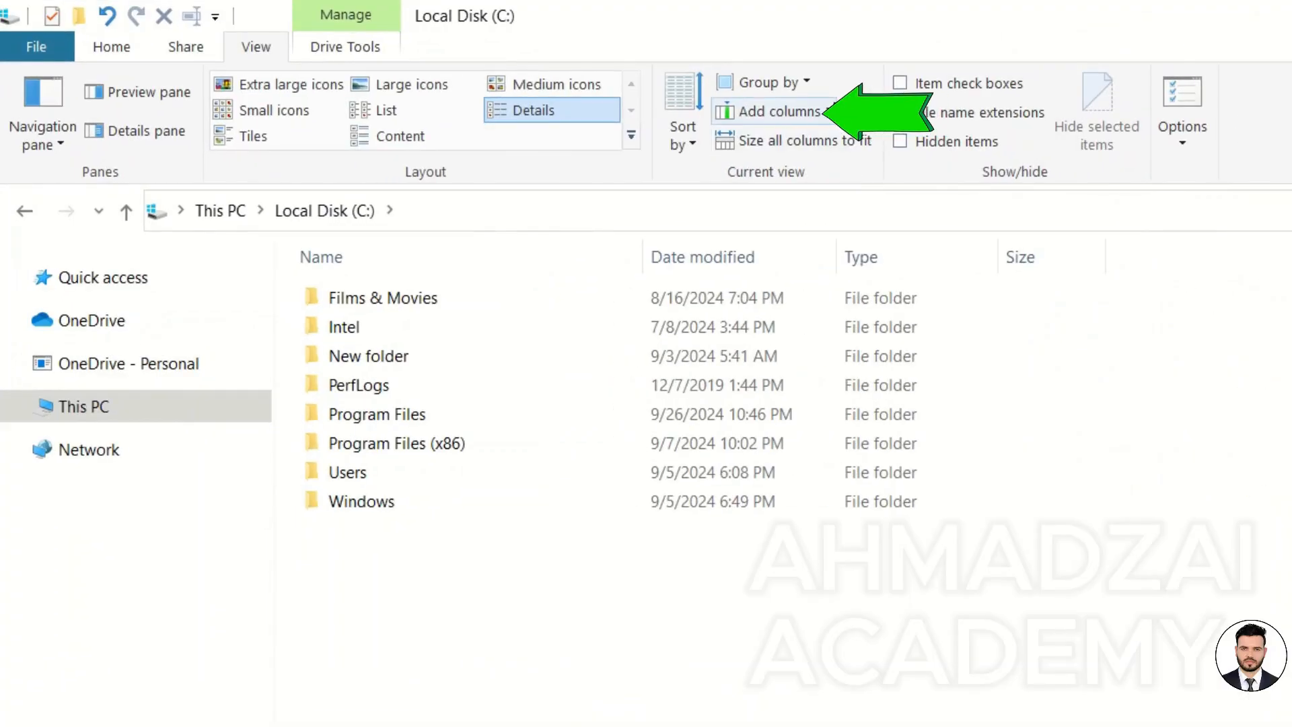
# Try the Small icons and Tiles layouts and return to Details.
pyautogui.click(827, 112)
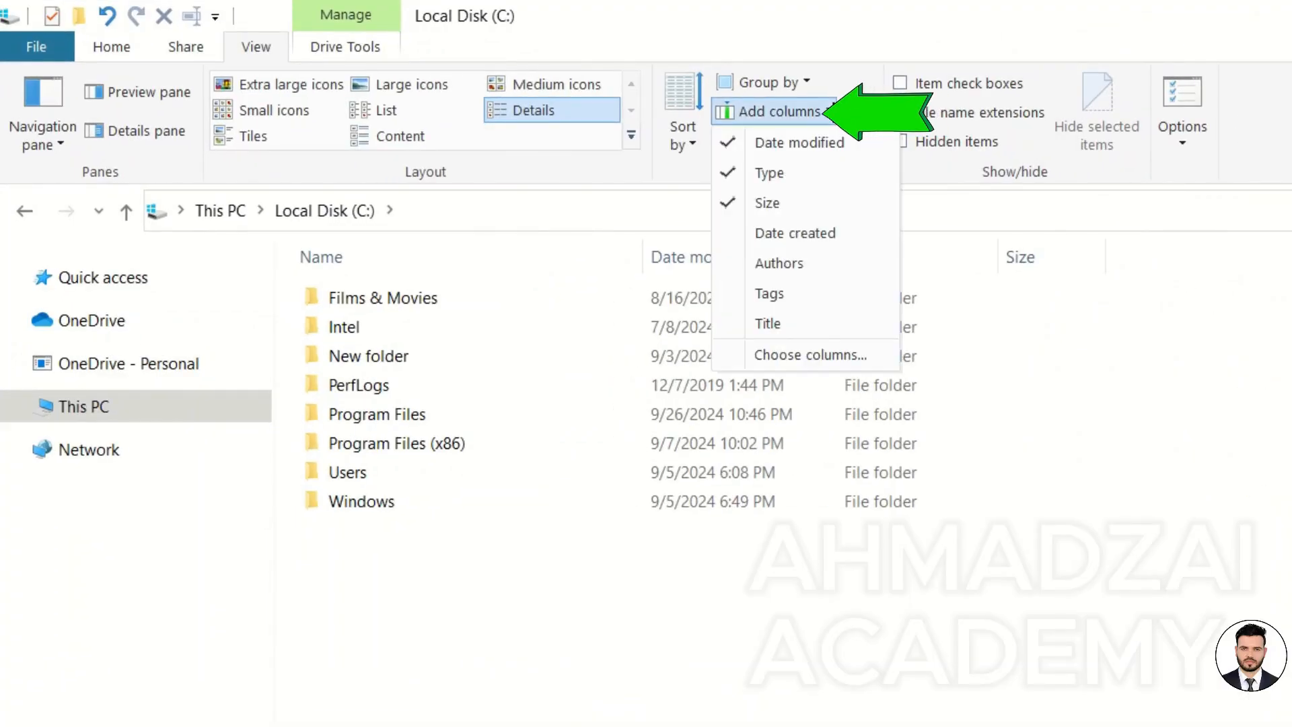
pyautogui.click(817, 609)
pyautogui.click(253, 111)
pyautogui.click(254, 136)
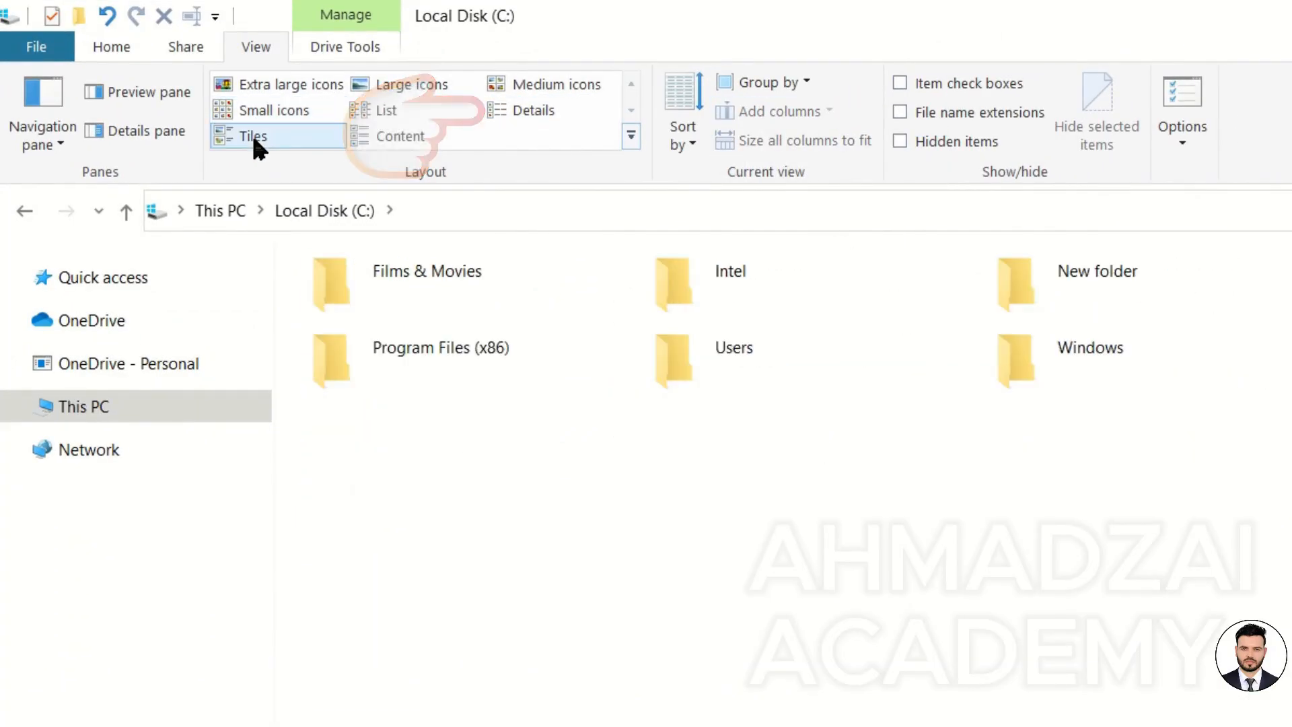
pyautogui.click(544, 112)
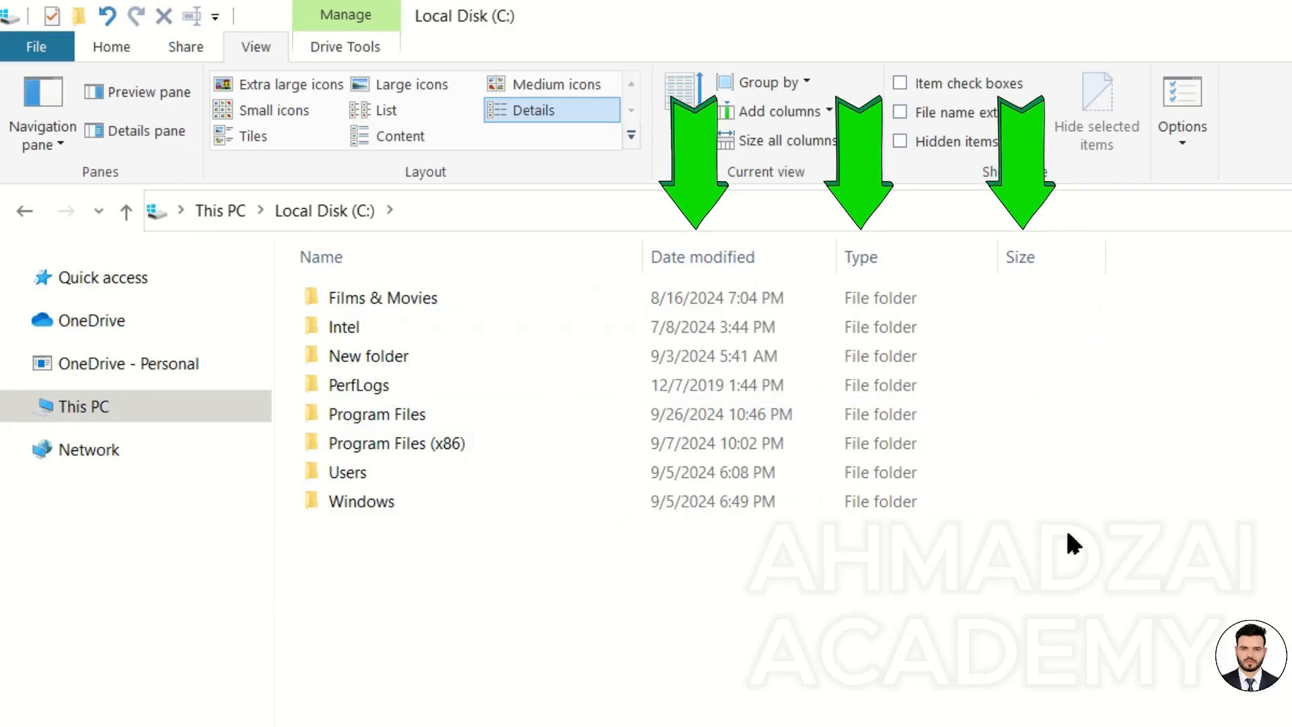
# Add the Date created and Authors columns to the Details view.
pyautogui.click(829, 111)
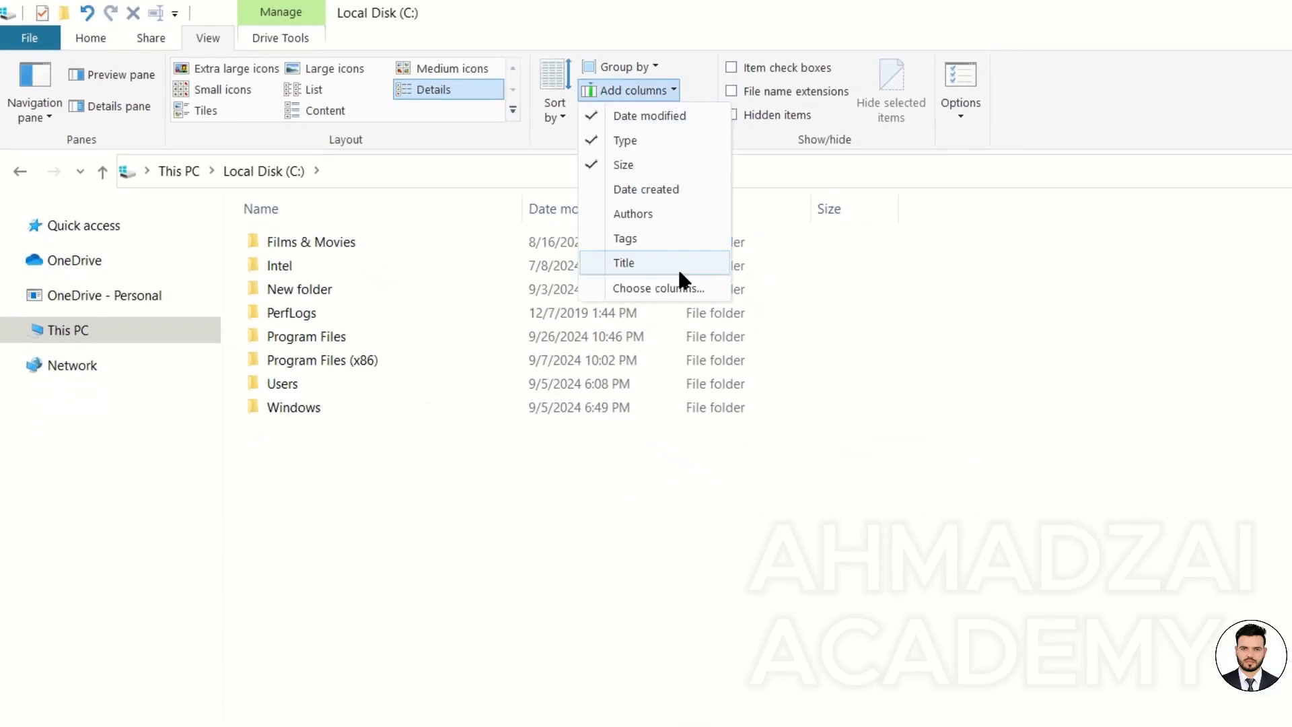
pyautogui.click(681, 189)
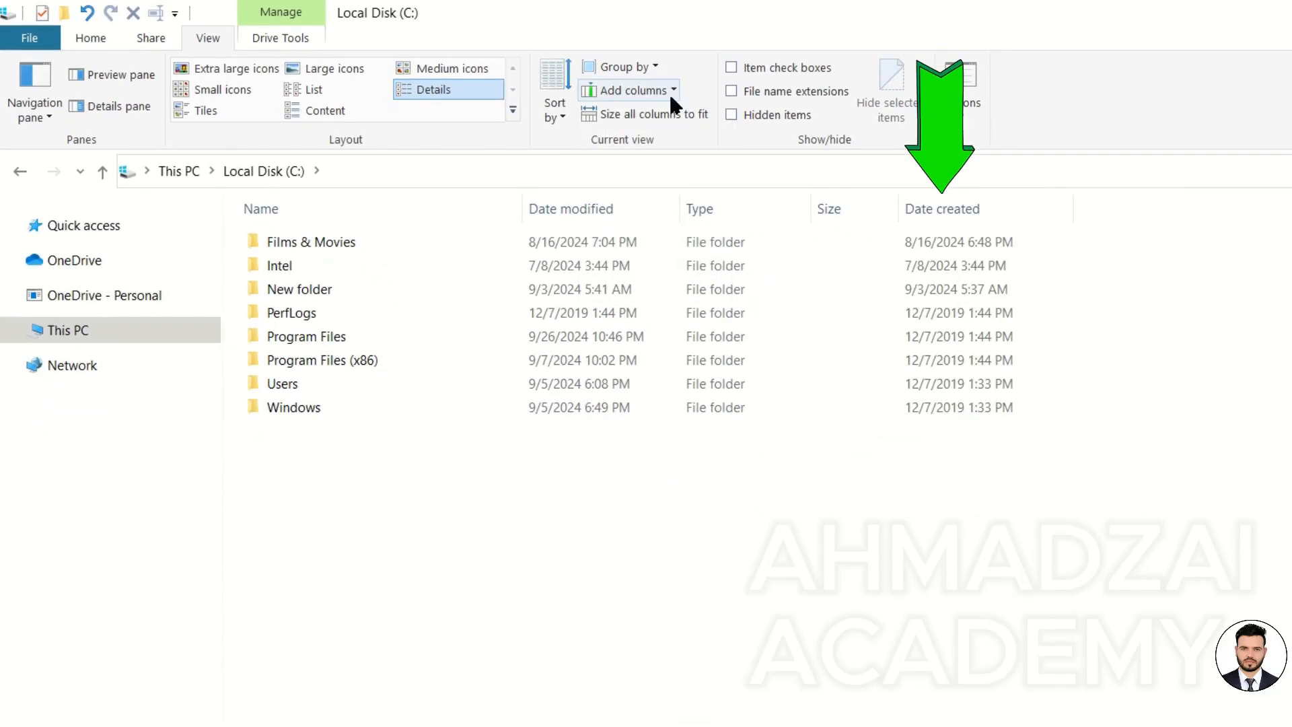
pyautogui.click(669, 92)
pyautogui.click(667, 212)
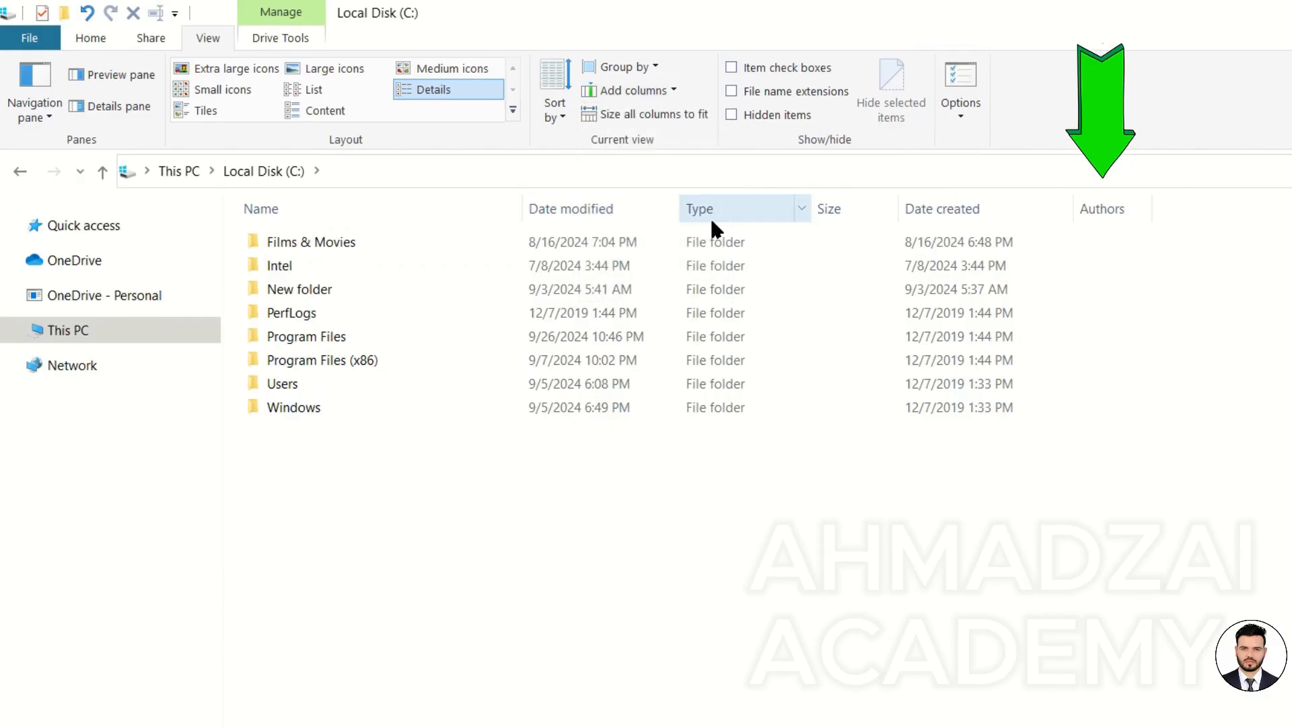
# Open the Local Disk (C:) properties and close them.
pyautogui.rightClick(394, 250)
pyautogui.click(450, 520)
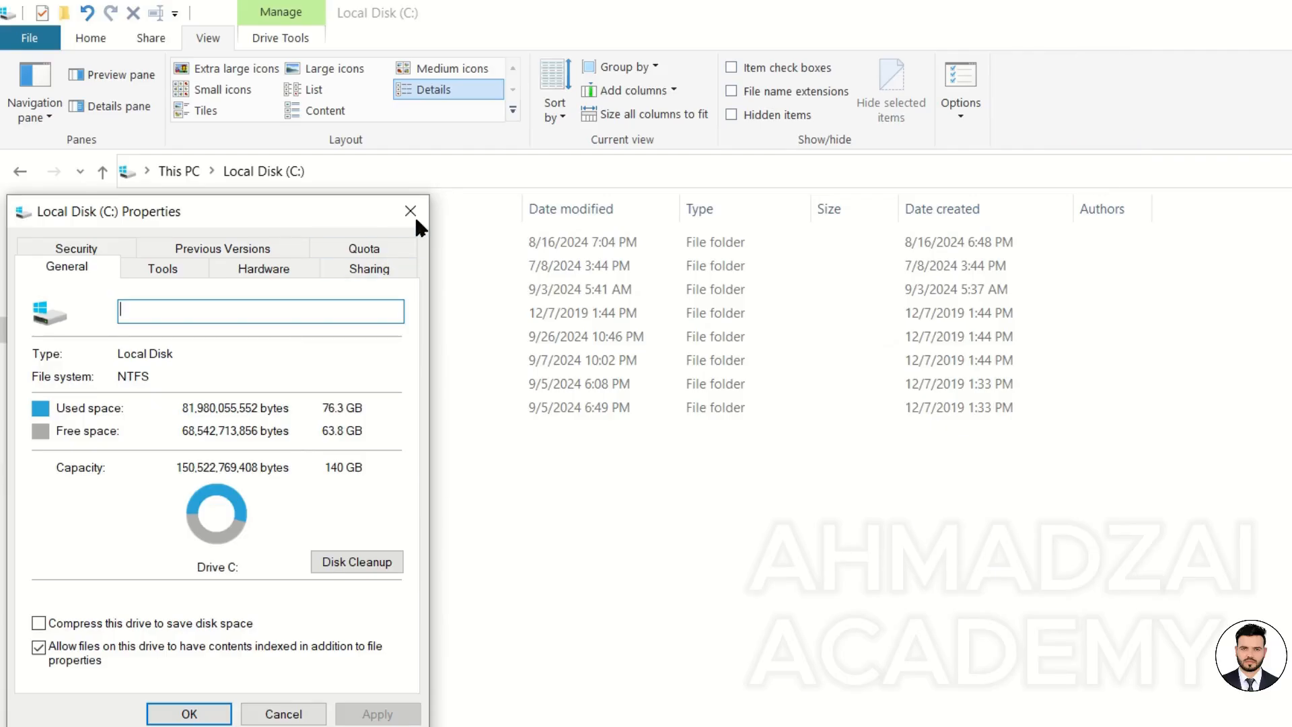
pyautogui.click(411, 213)
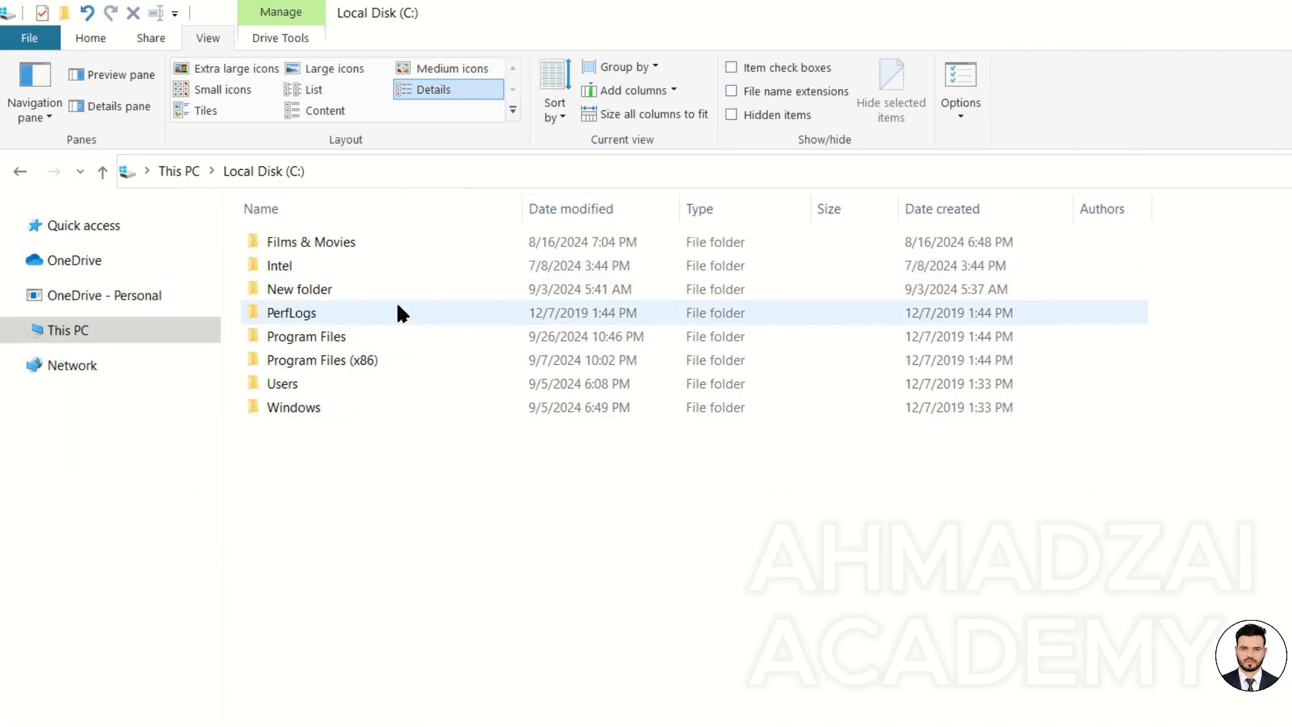
# Add the Tags and Title columns and widen the Name column.
pyautogui.click(666, 91)
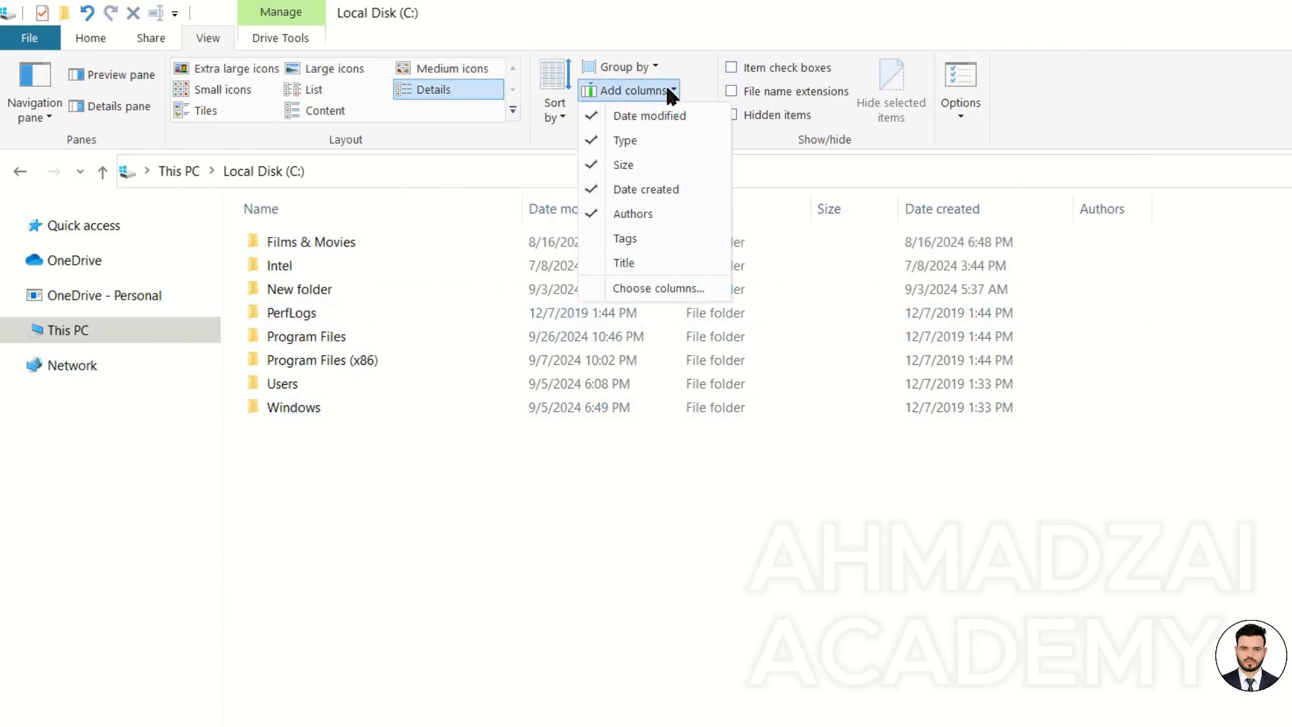
pyautogui.click(648, 238)
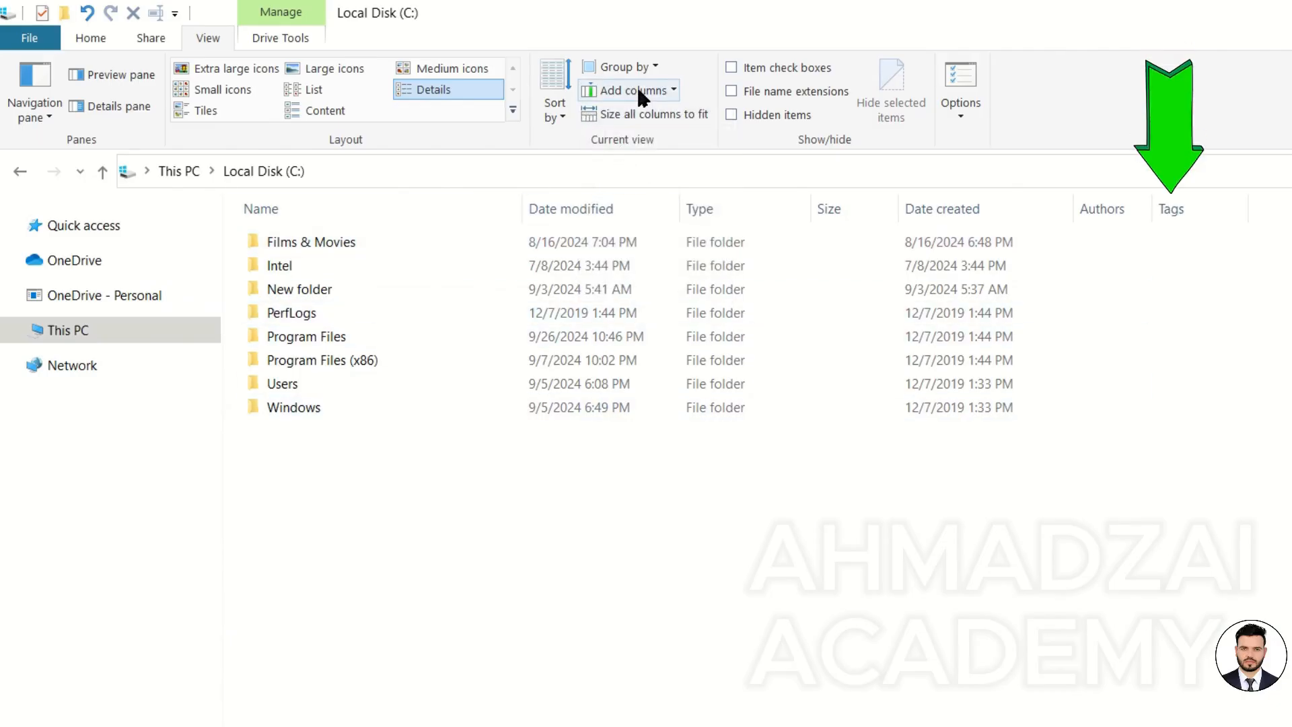
pyautogui.click(636, 87)
pyautogui.click(643, 261)
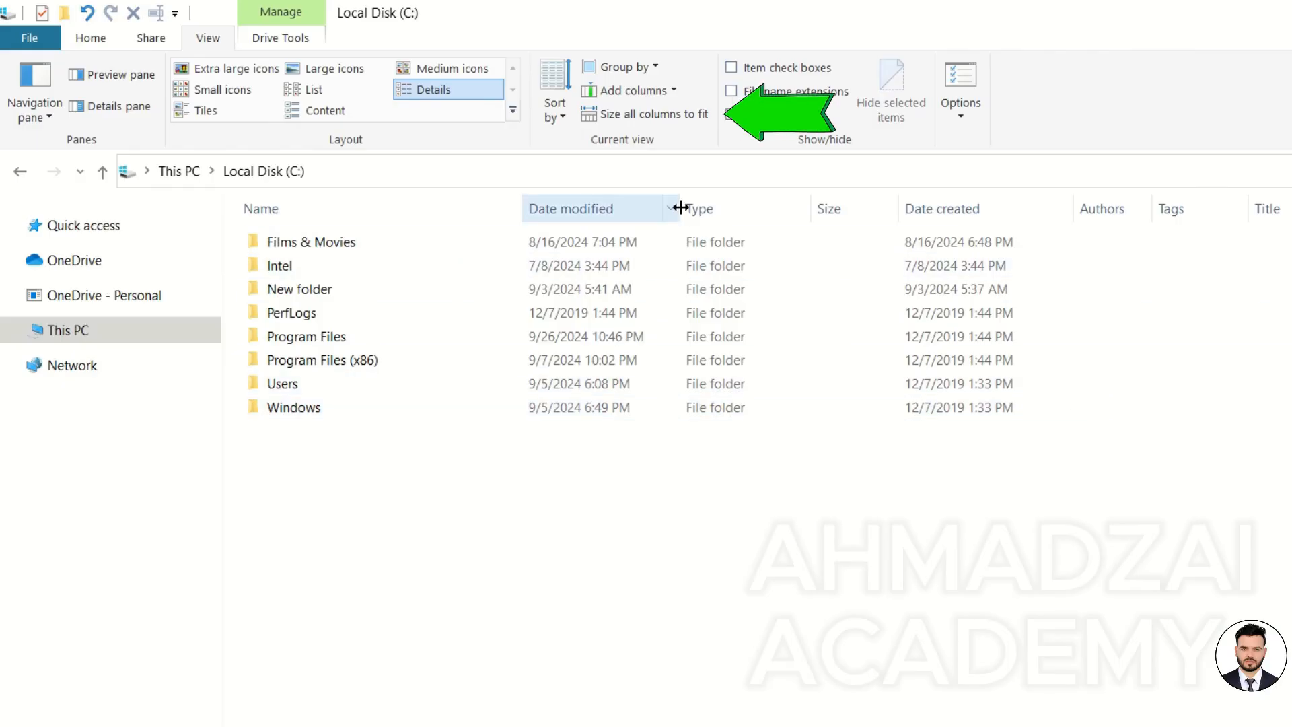
pyautogui.moveTo(525, 208); pyautogui.dragTo(719, 210)
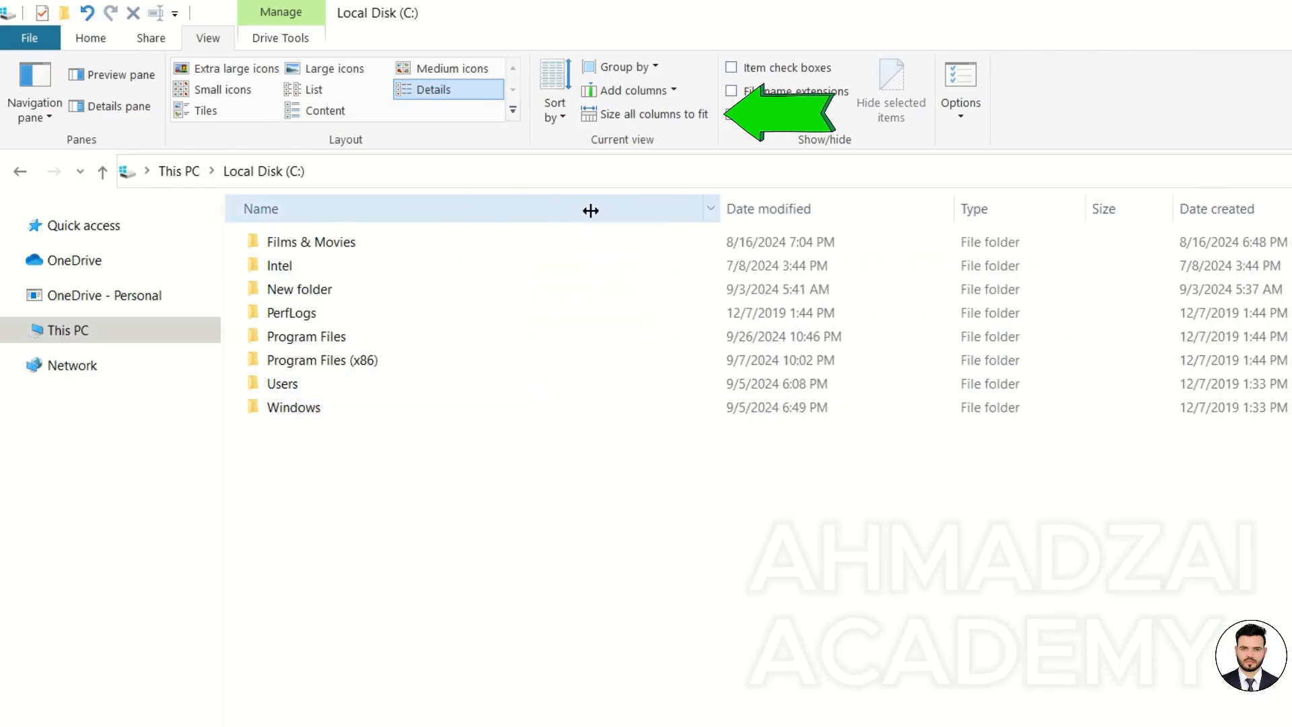
# Resize the Name and Date modified columns, then size all columns to fit.
pyautogui.moveTo(591, 211); pyautogui.dragTo(288, 209)
pyautogui.moveTo(548, 205); pyautogui.dragTo(943, 202)
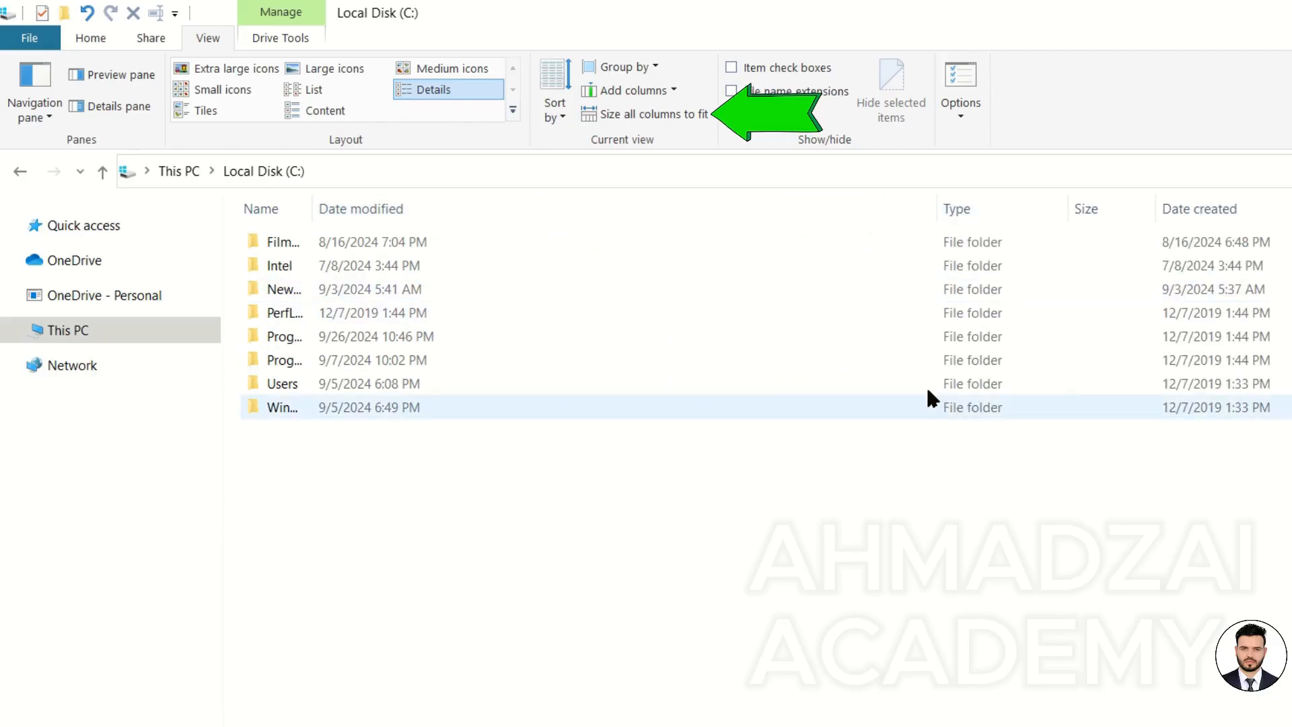
pyautogui.click(648, 113)
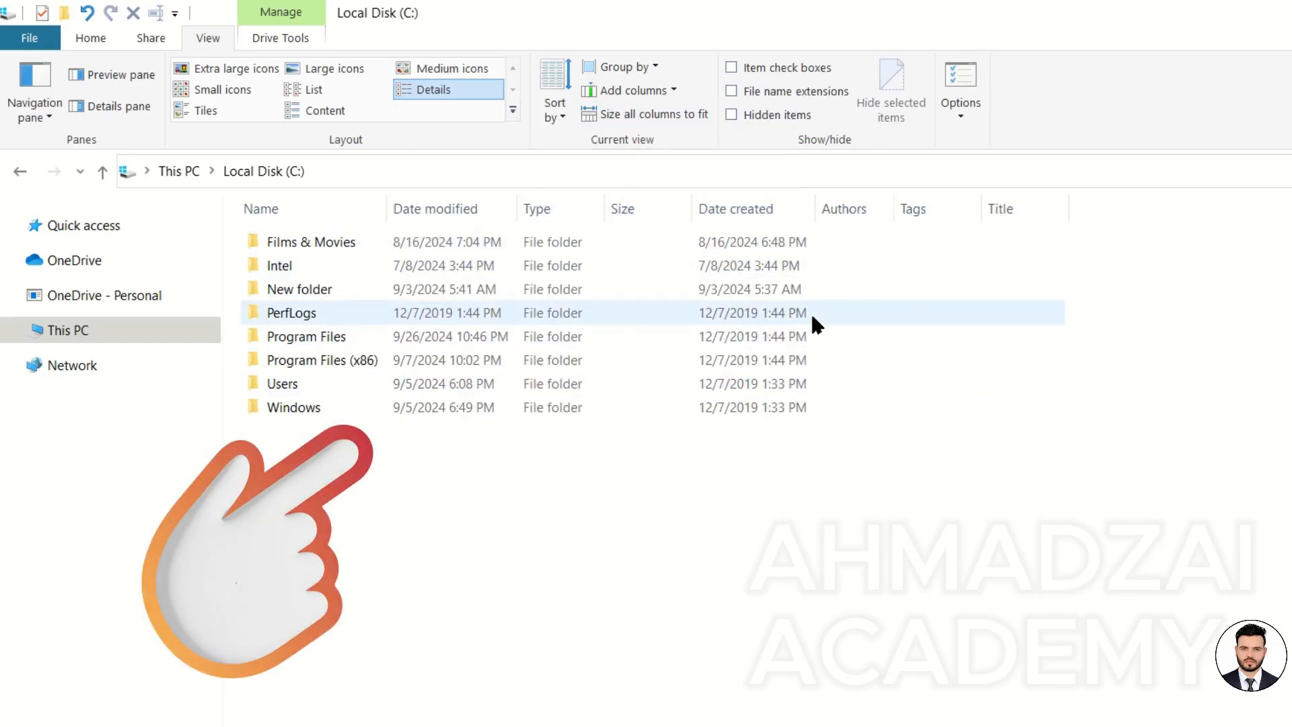
# Open the Choose Details dialog from Add columns and close it with OK.
pyautogui.click(655, 84)
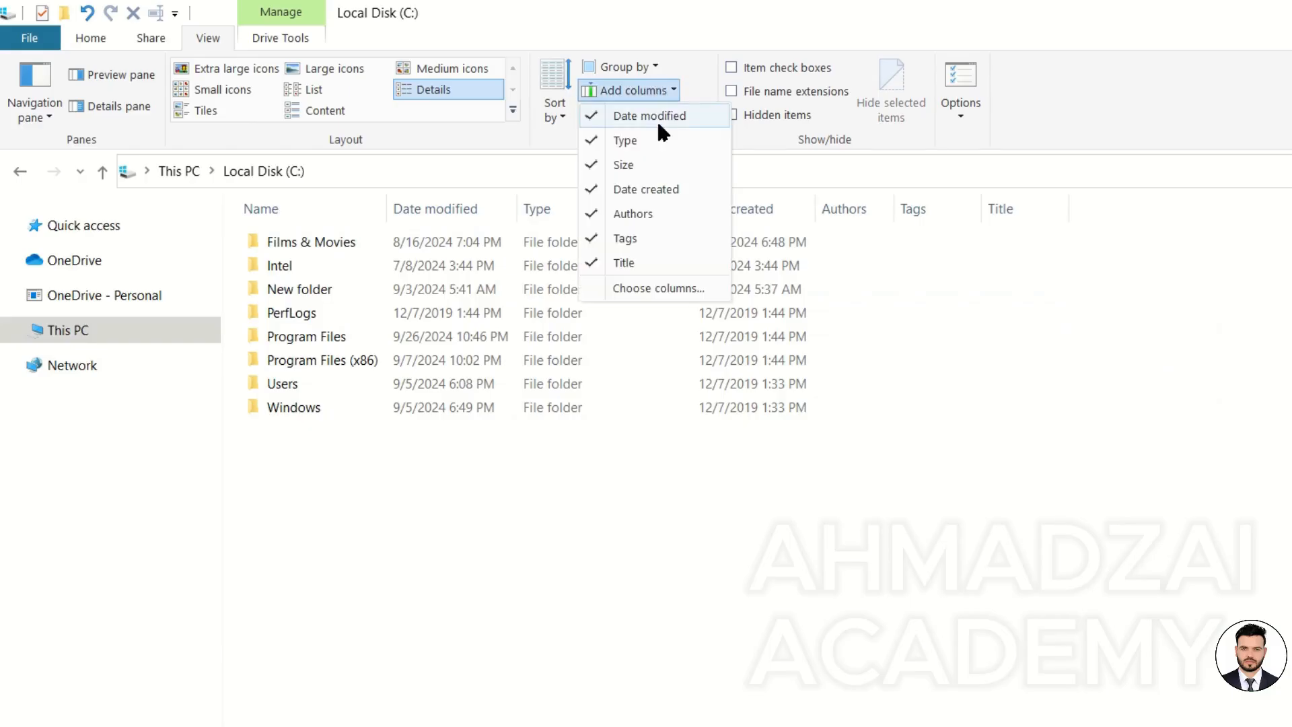
pyautogui.click(690, 288)
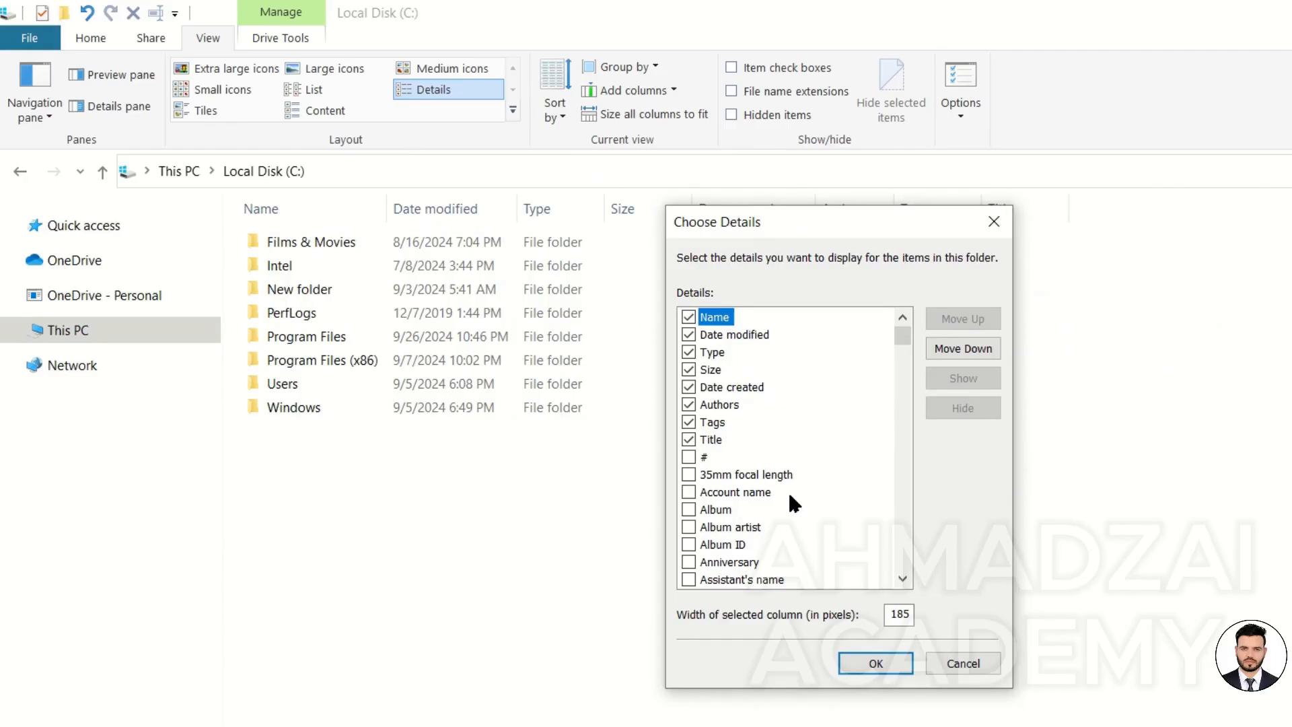
pyautogui.click(875, 663)
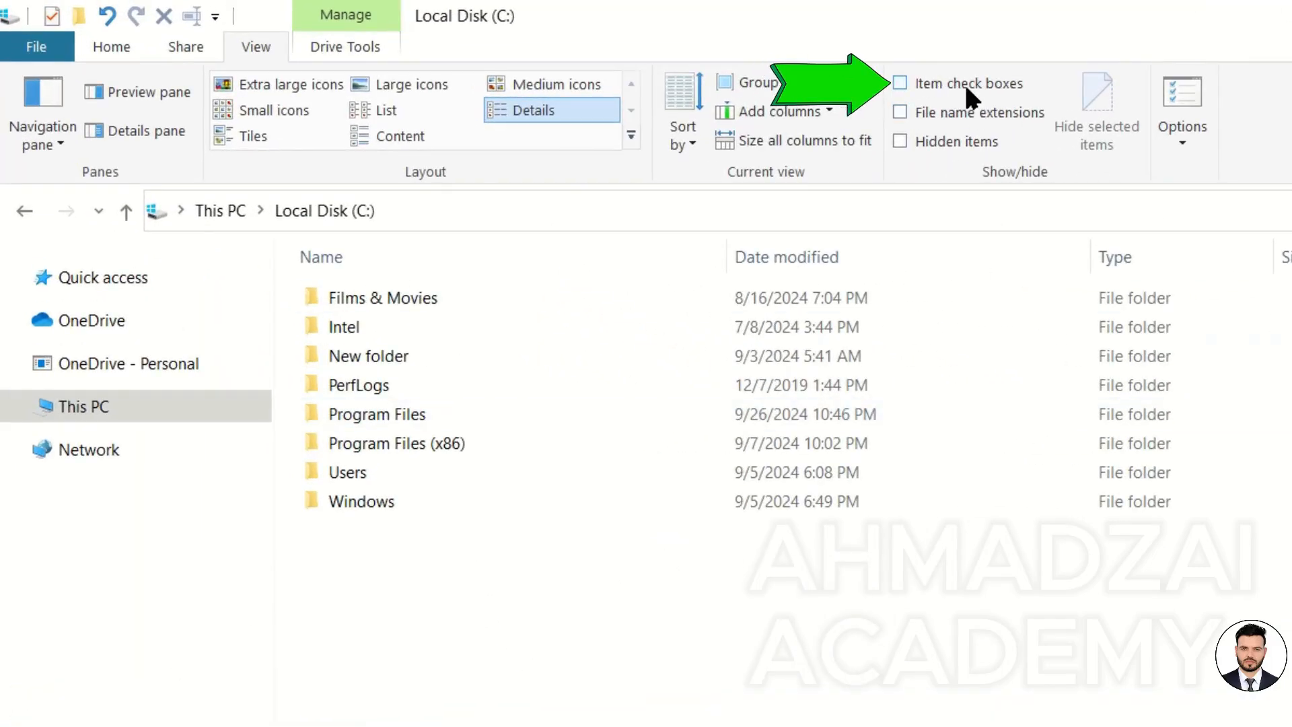
# Select folders by clicking, by dragging a selection box and with Select All, then clear the selection.
pyautogui.click(404, 303)
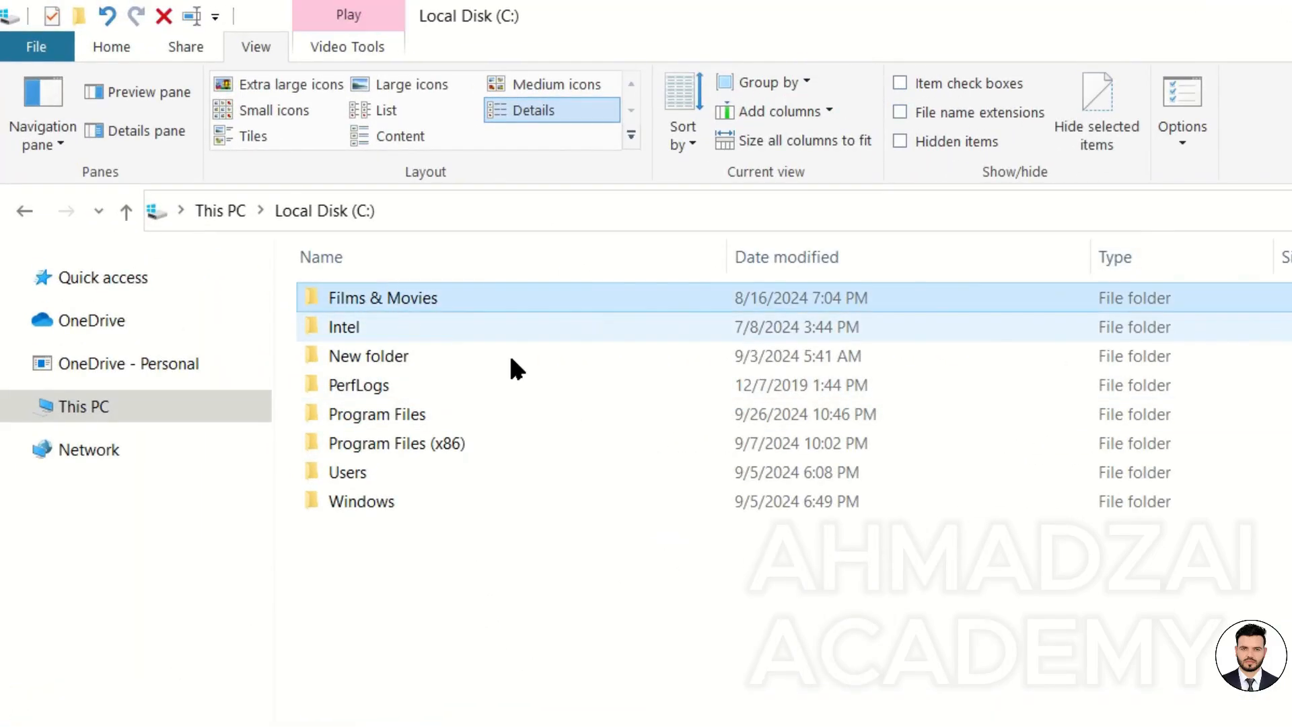
pyautogui.click(389, 360)
pyautogui.click(382, 413)
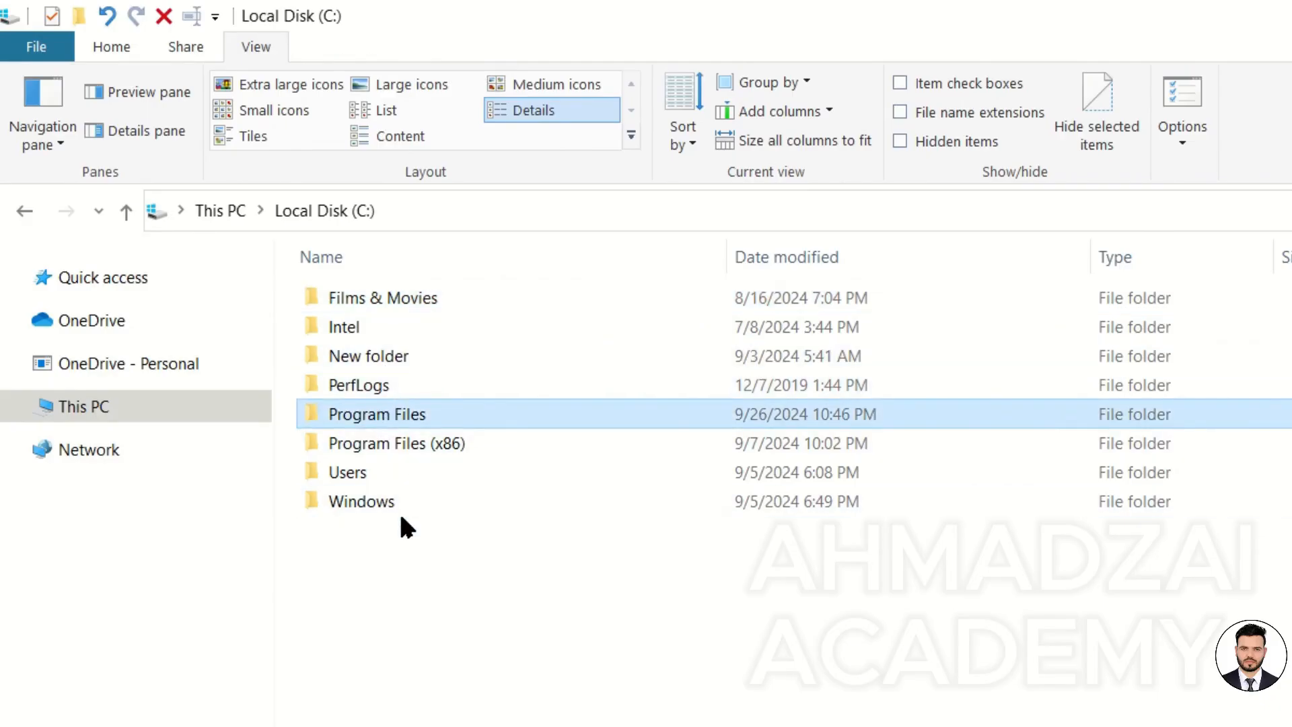
pyautogui.moveTo(467, 585); pyautogui.dragTo(349, 290)
pyautogui.click(530, 658)
pyautogui.hotkey('ctrl', 'a')
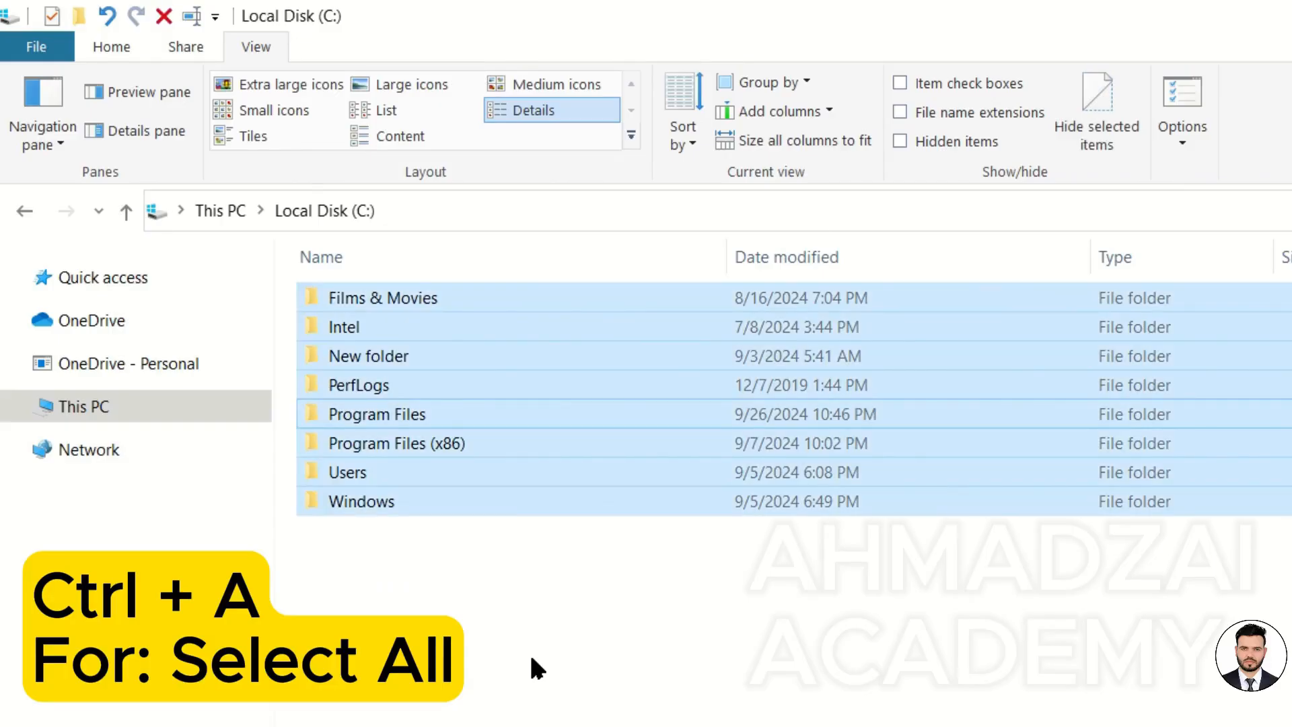
pyautogui.click(530, 658)
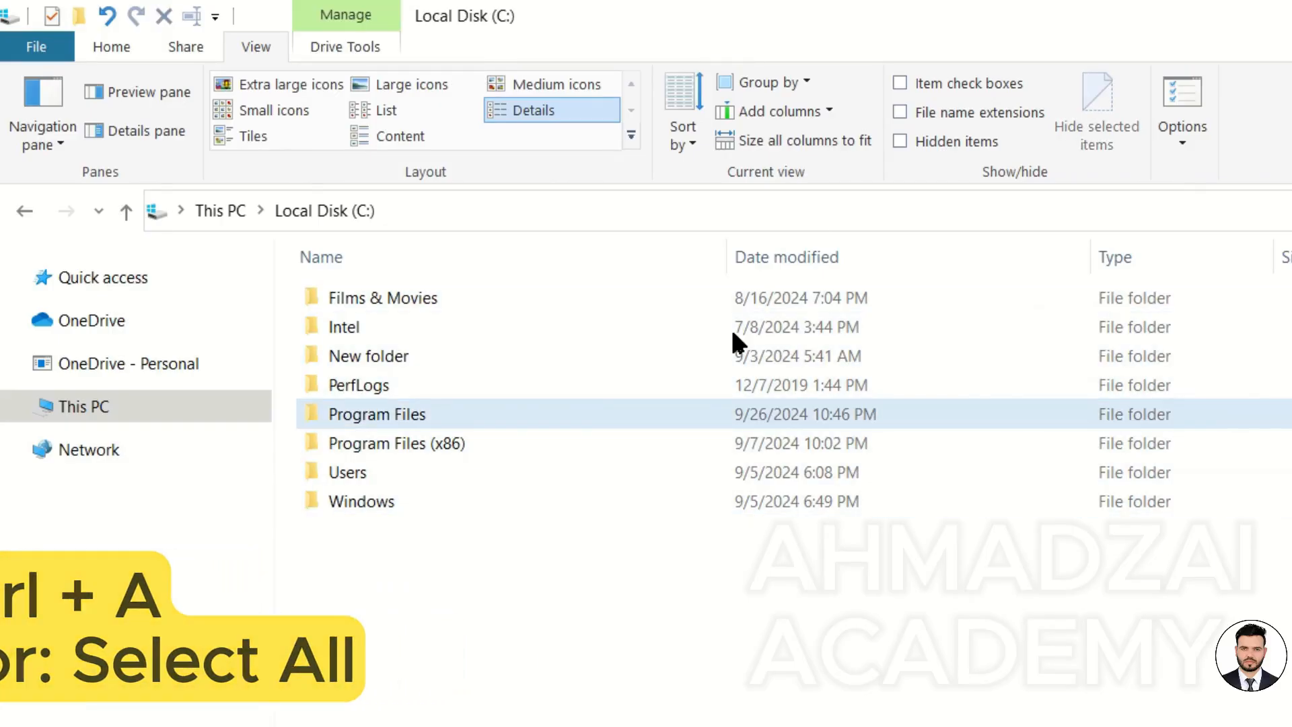
# Turn on item check boxes for the file list.
pyautogui.click(125, 45)
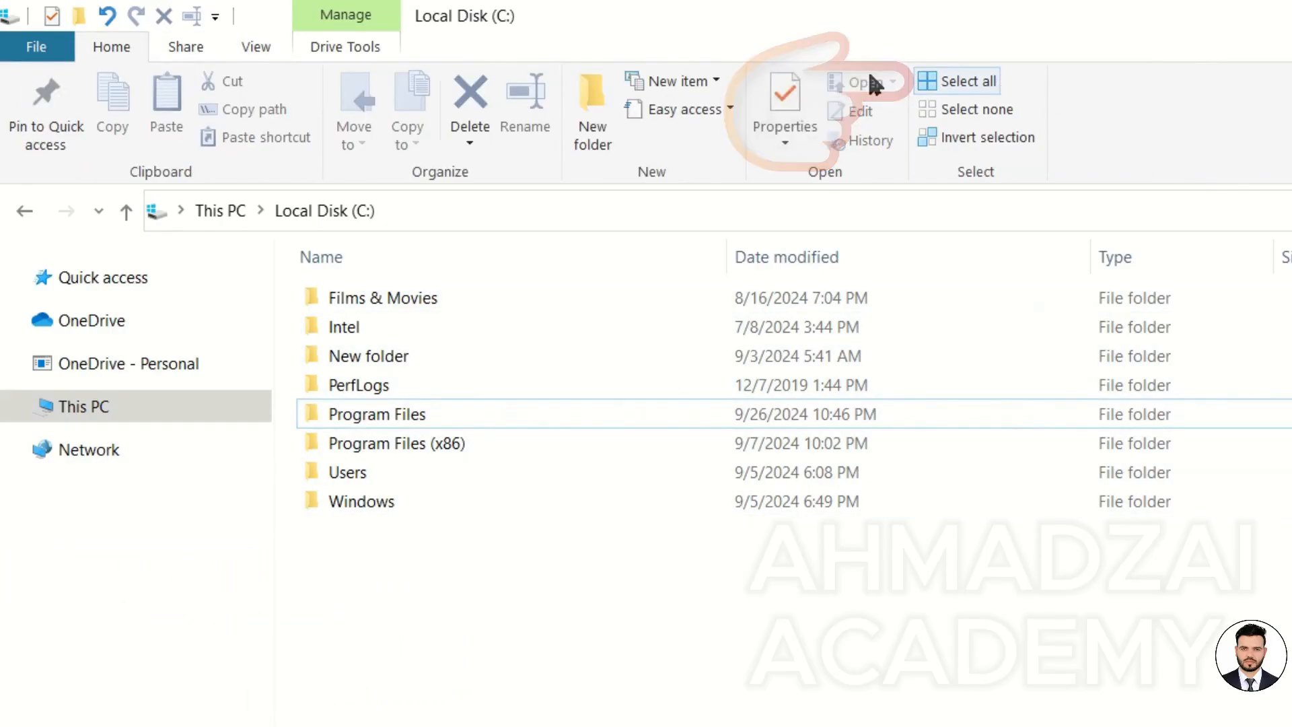
pyautogui.click(281, 42)
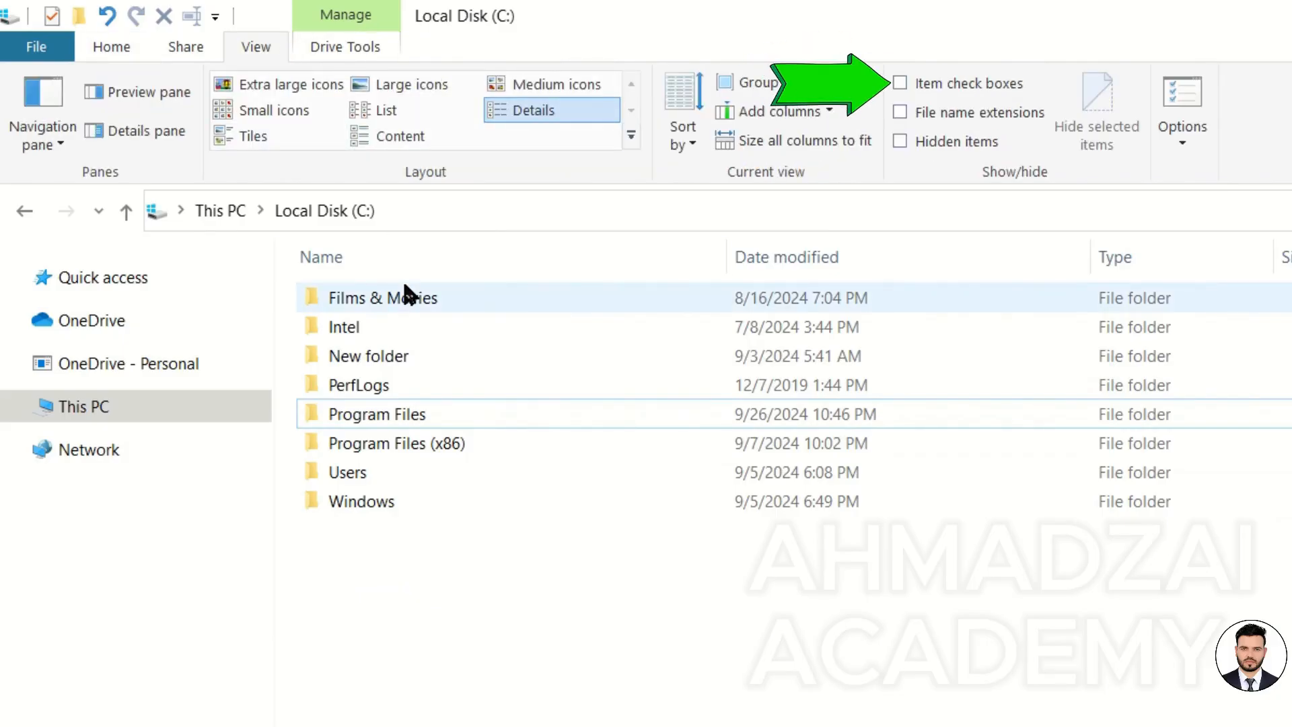
pyautogui.click(897, 79)
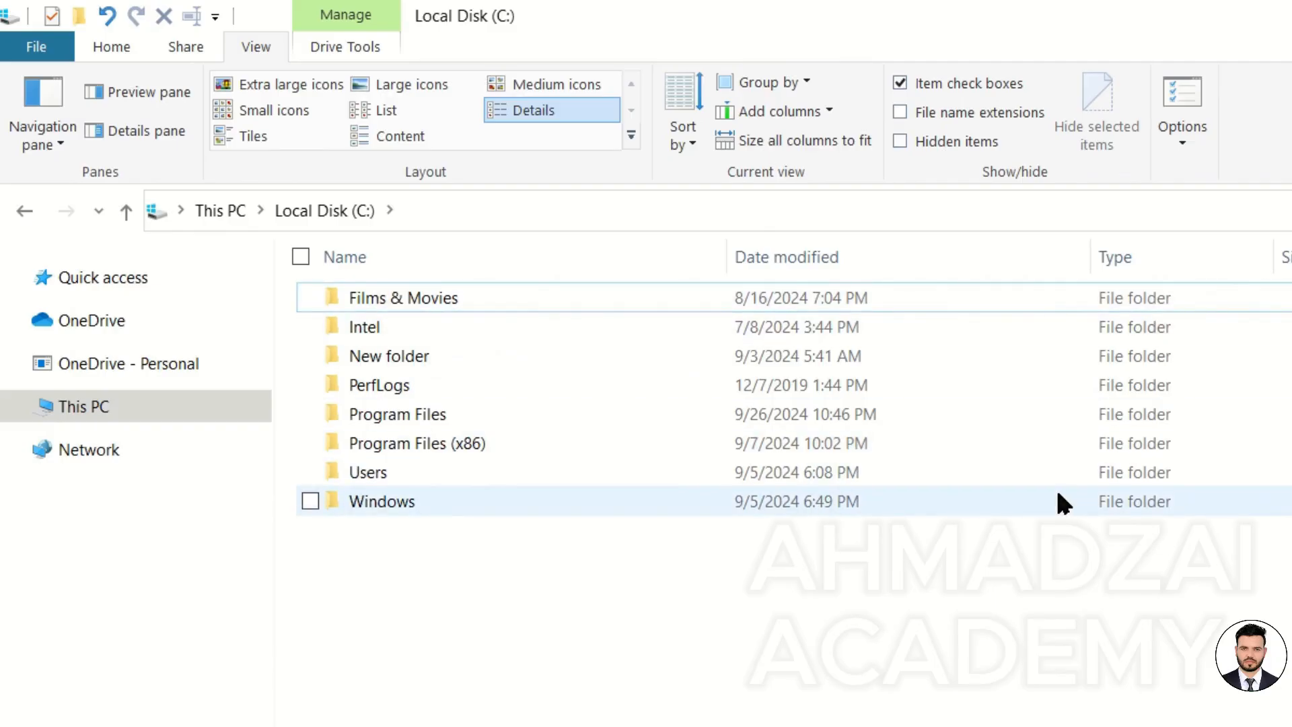
# Tick the check boxes of Films & Movies, PerfLogs and Users, then clear the selection.
pyautogui.click(310, 296)
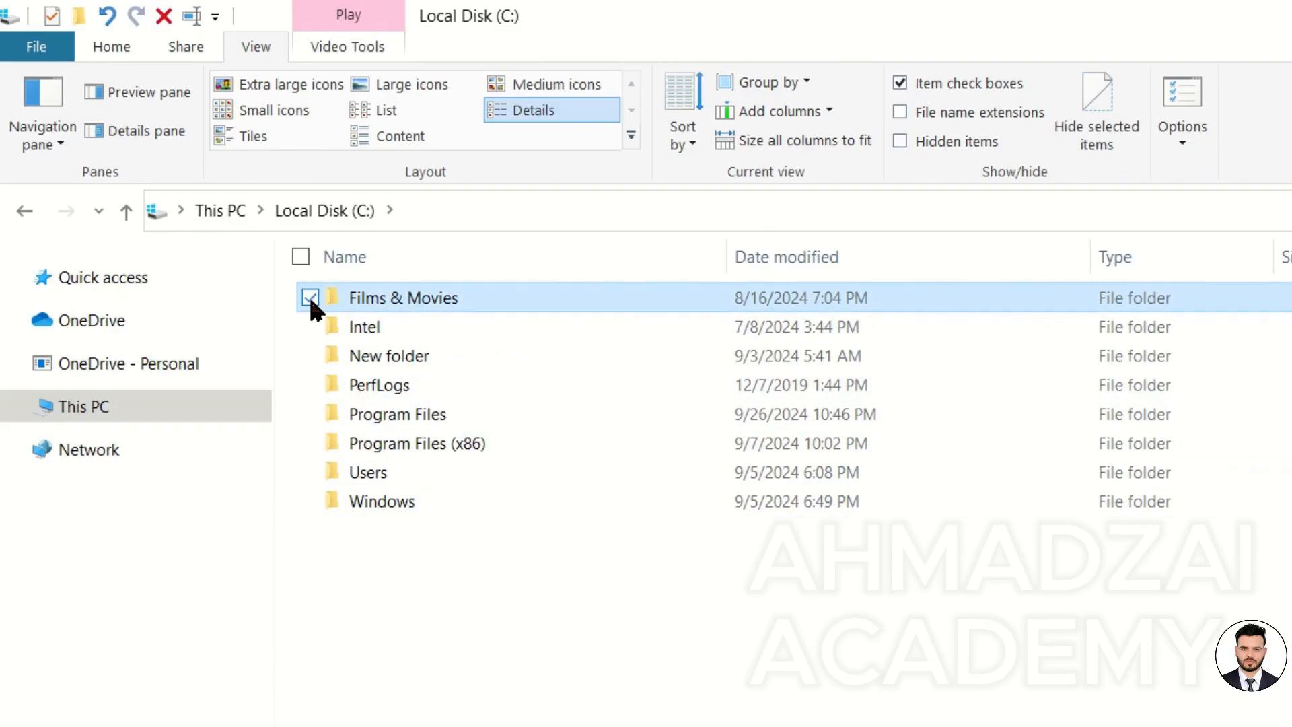
pyautogui.click(309, 384)
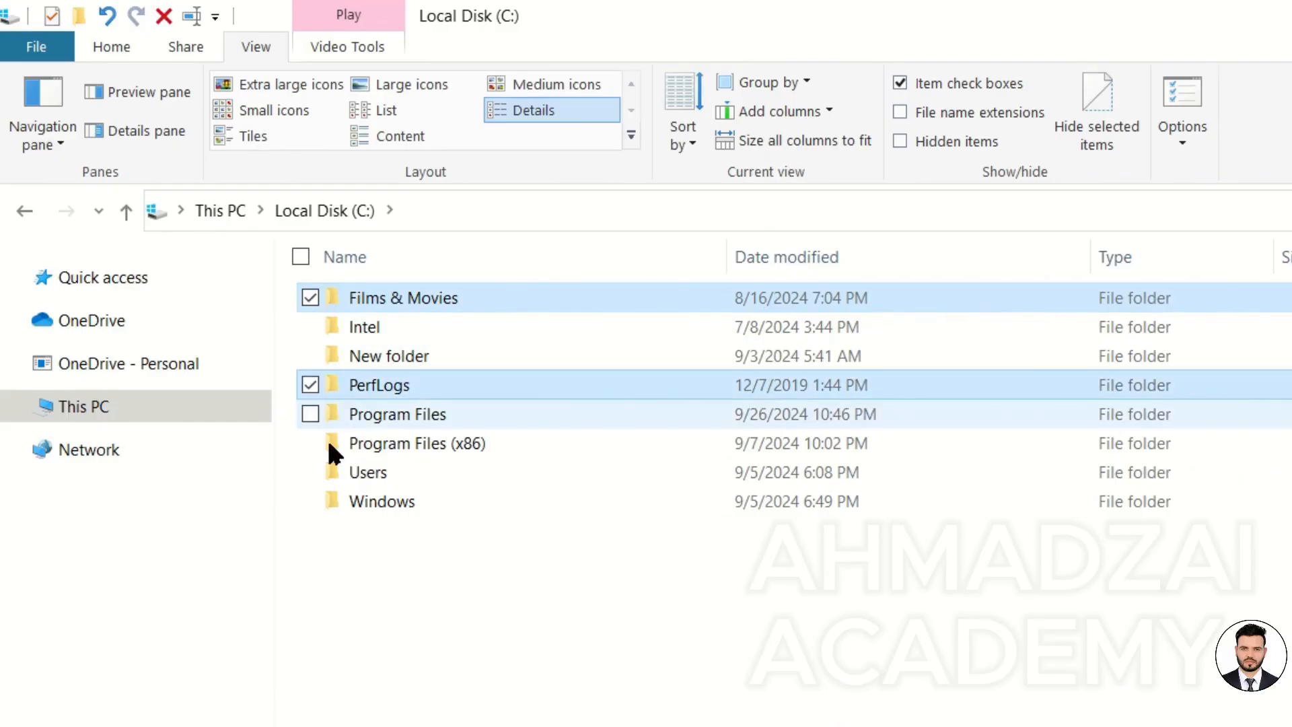
pyautogui.click(310, 471)
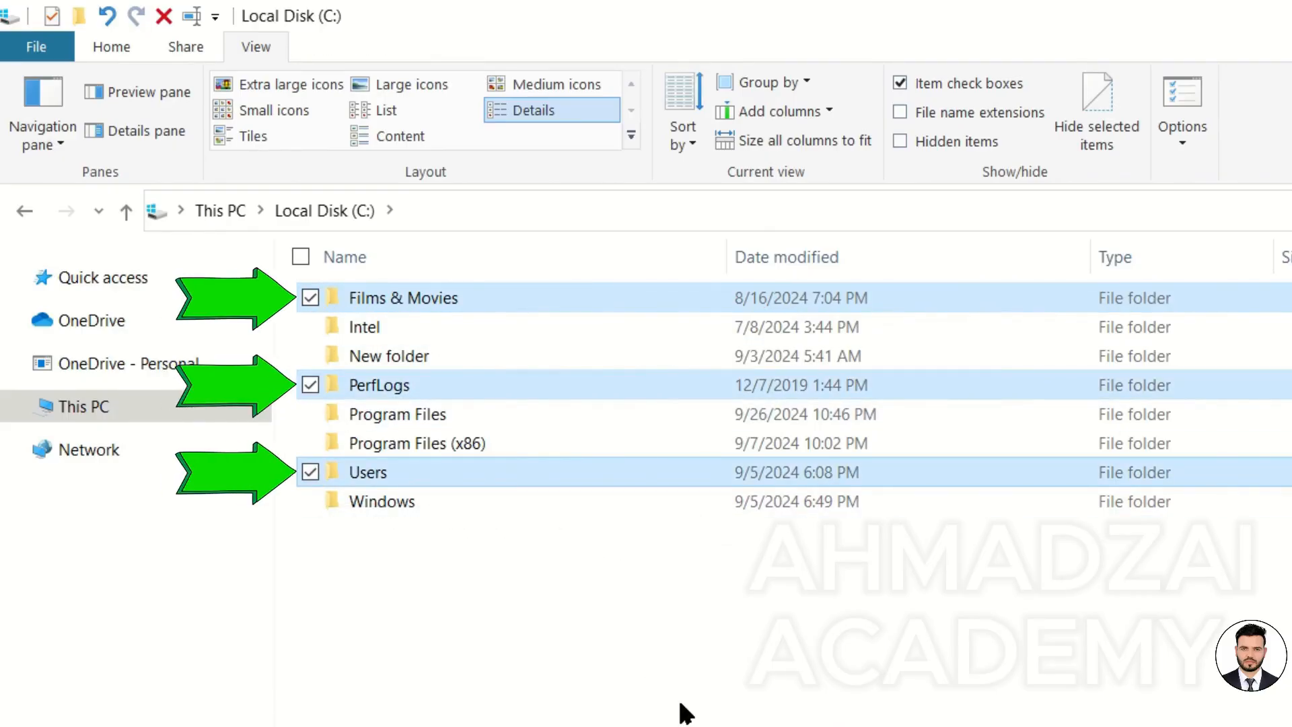
pyautogui.moveTo(669, 699); pyautogui.dragTo(392, 387)
pyautogui.click(414, 522)
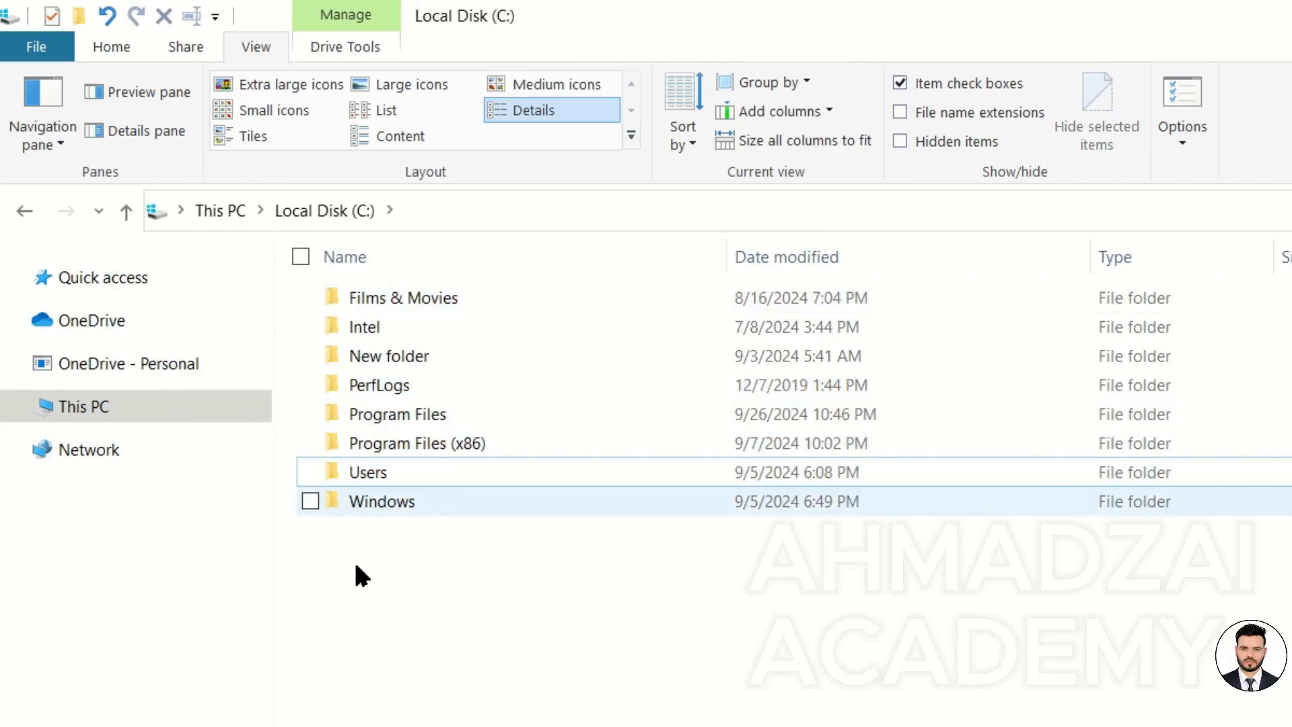
# Multi-select Films & Movies, PerfLogs and Users by clicking their names, then clear the selection.
pyautogui.keyDown('ctrl'); pyautogui.click(413, 298); pyautogui.keyUp('ctrl')
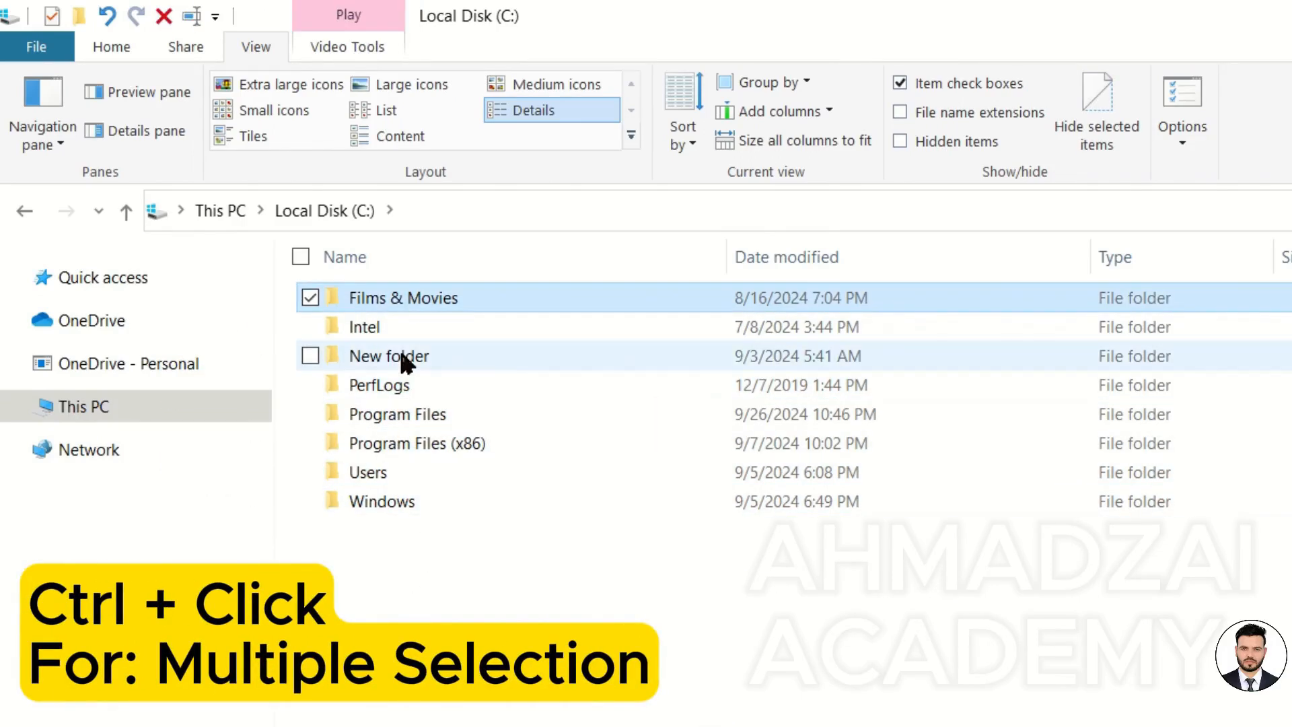
pyautogui.keyDown('ctrl'); pyautogui.click(401, 386); pyautogui.keyUp('ctrl')
pyautogui.keyDown('ctrl'); pyautogui.click(426, 463); pyautogui.keyUp('ctrl')
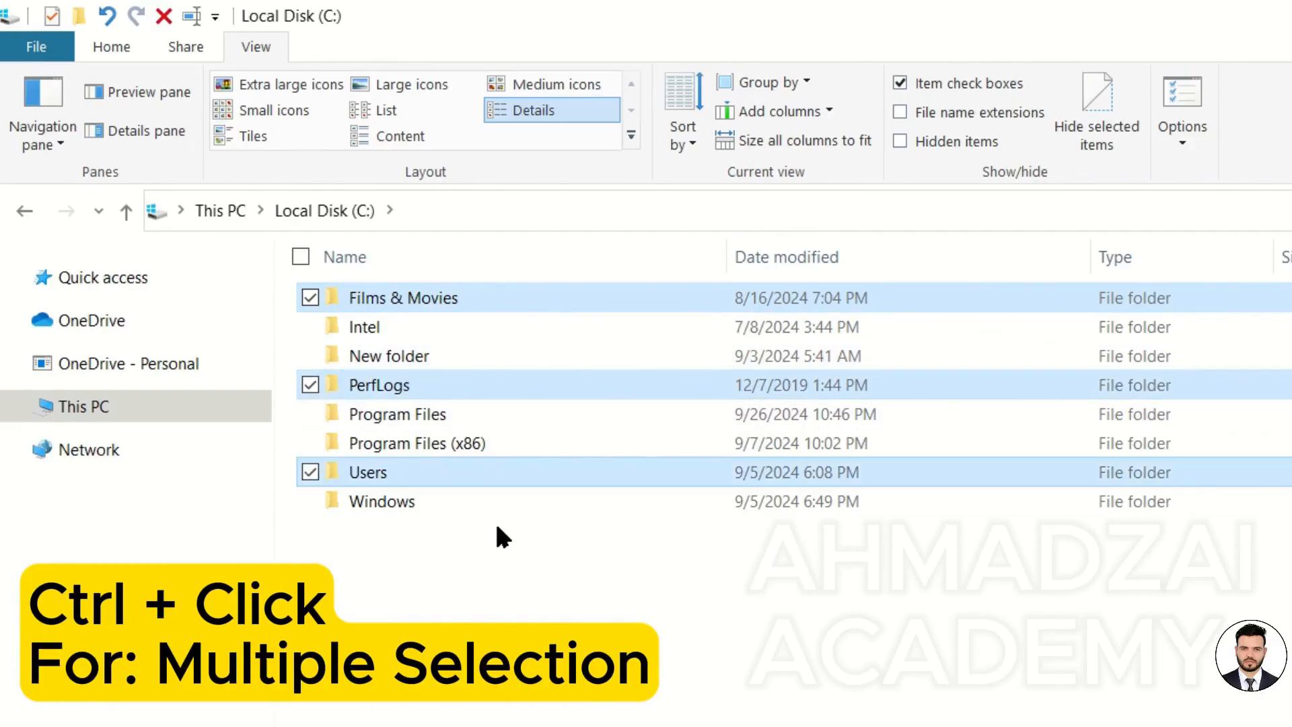
pyautogui.click(507, 550)
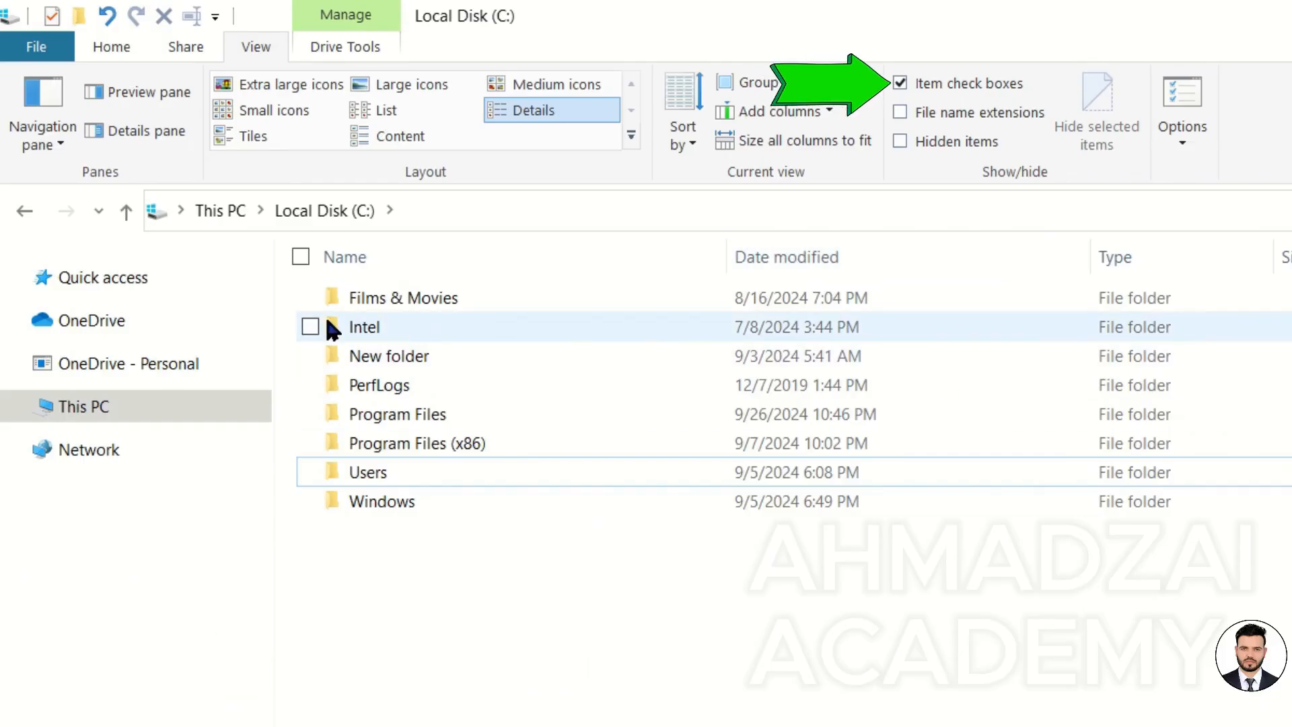
# Tick Films & Movies, PerfLogs and Users once more using their check boxes.
pyautogui.click(309, 297)
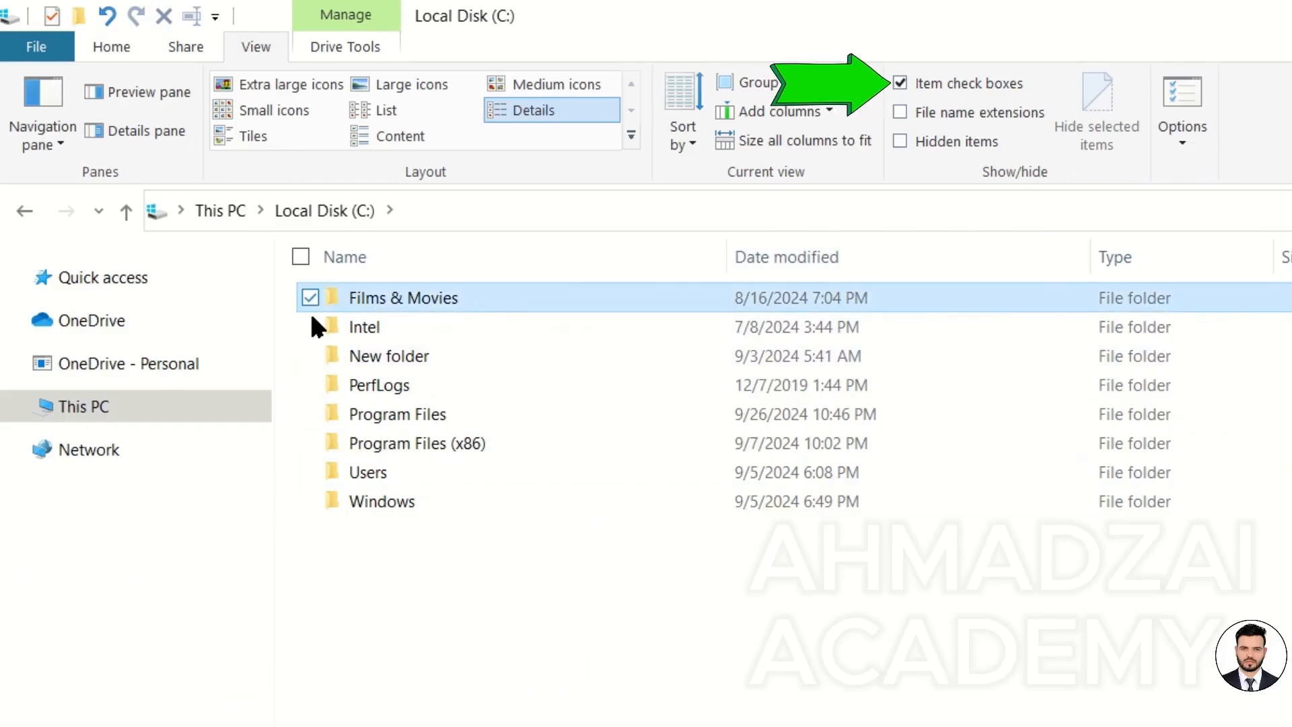
pyautogui.click(310, 383)
pyautogui.click(310, 472)
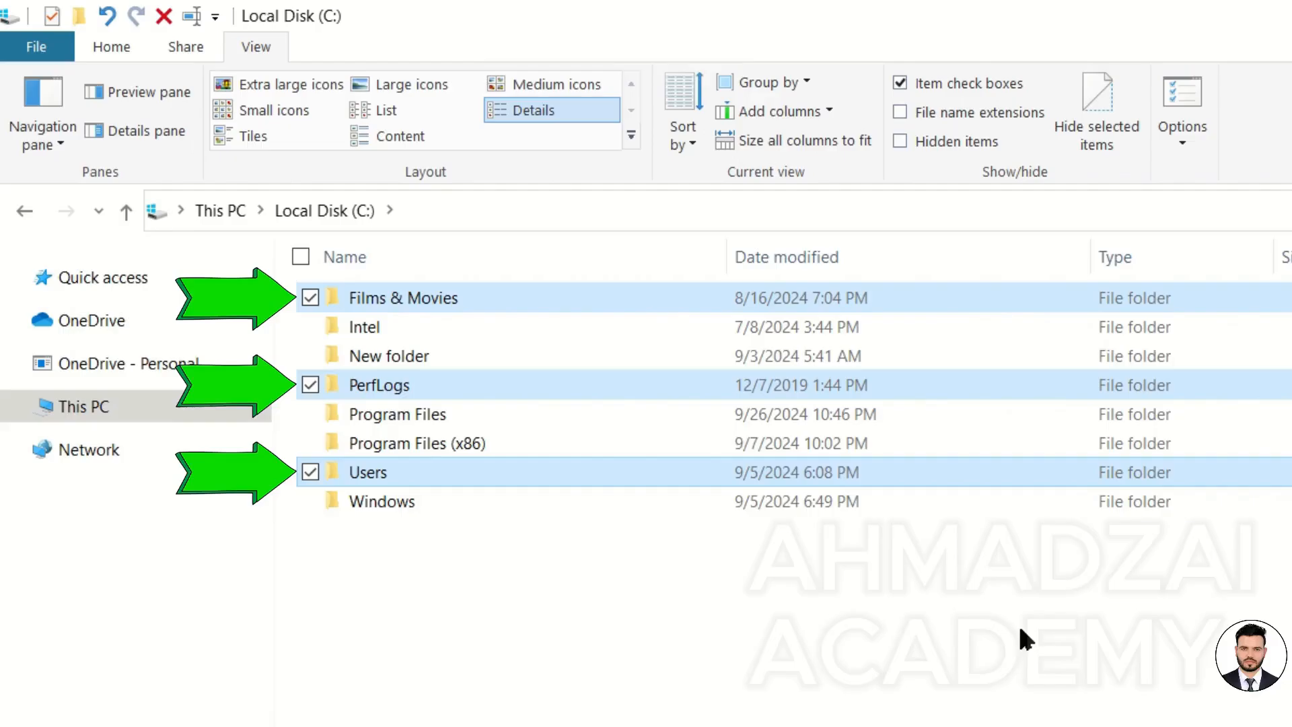
# Turn item check boxes off and select folders by clicking their names.
pyautogui.click(979, 73)
pyautogui.click(408, 298)
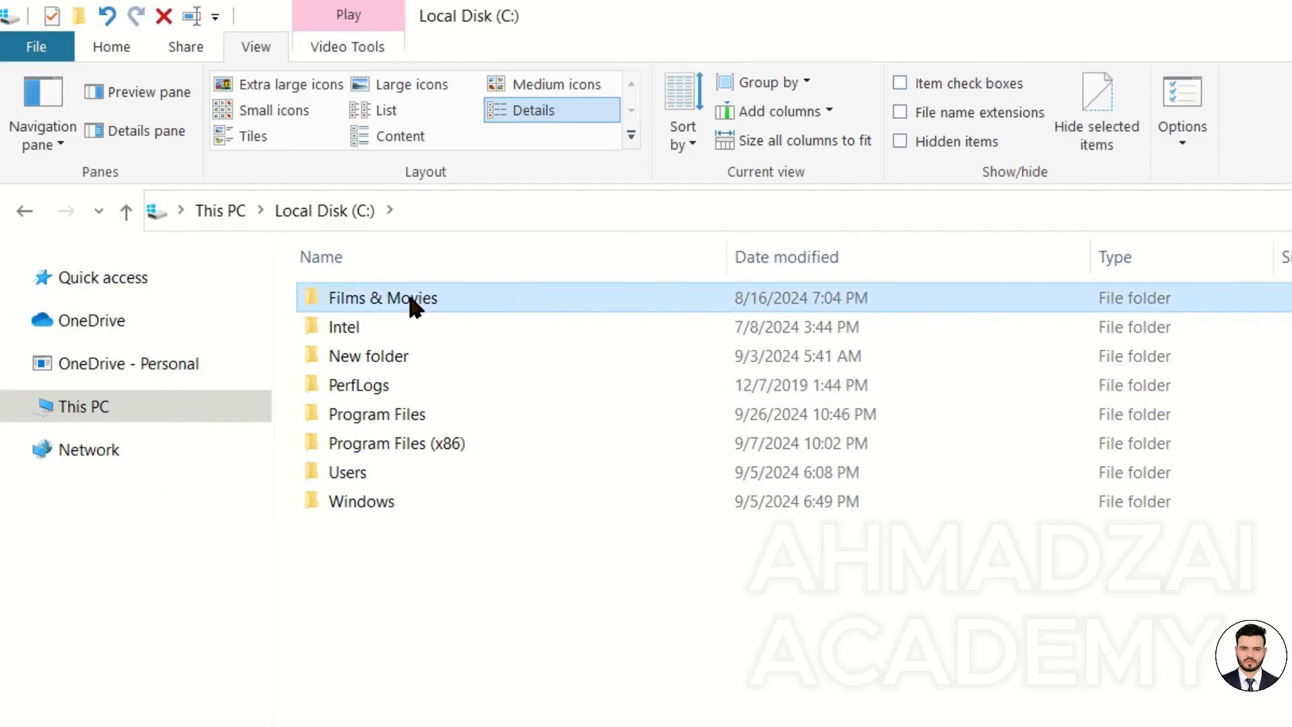
pyautogui.click(393, 384)
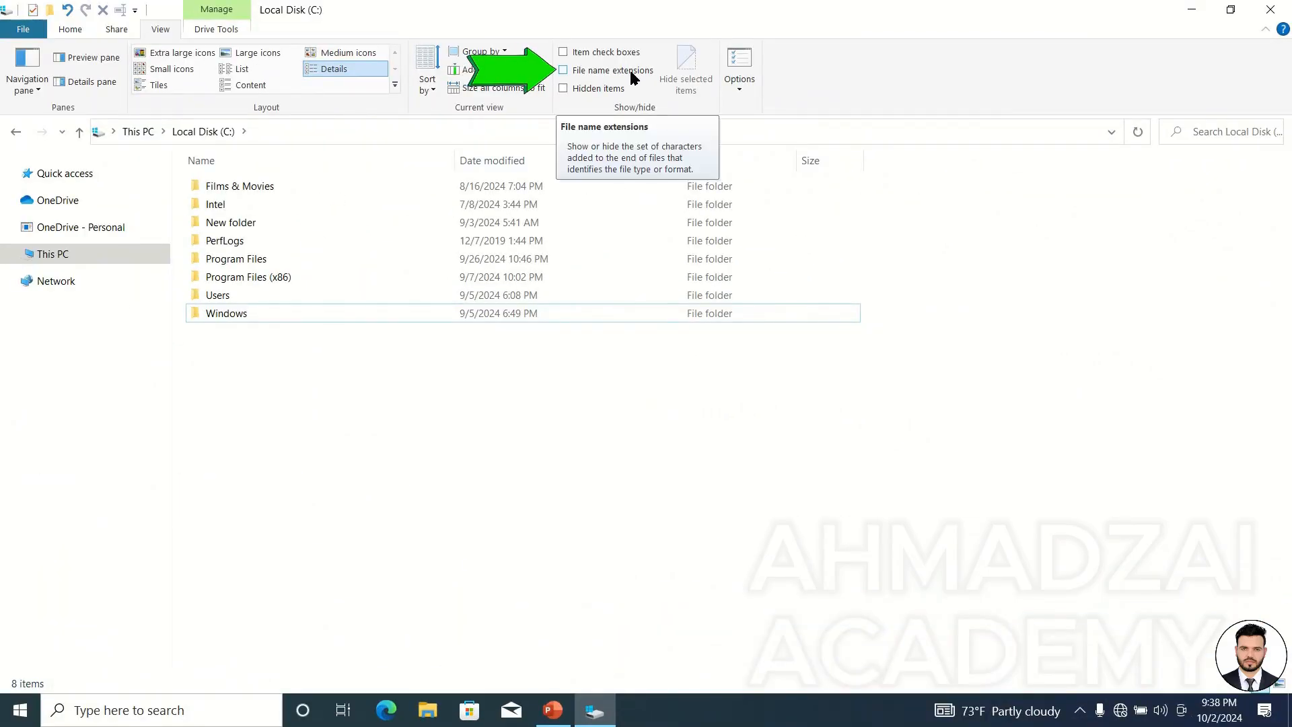
# Restore the Explorer window and move it to the right side of the desktop.
pyautogui.moveTo(483, 6); pyautogui.dragTo(975, 116)
pyautogui.click(664, 265)
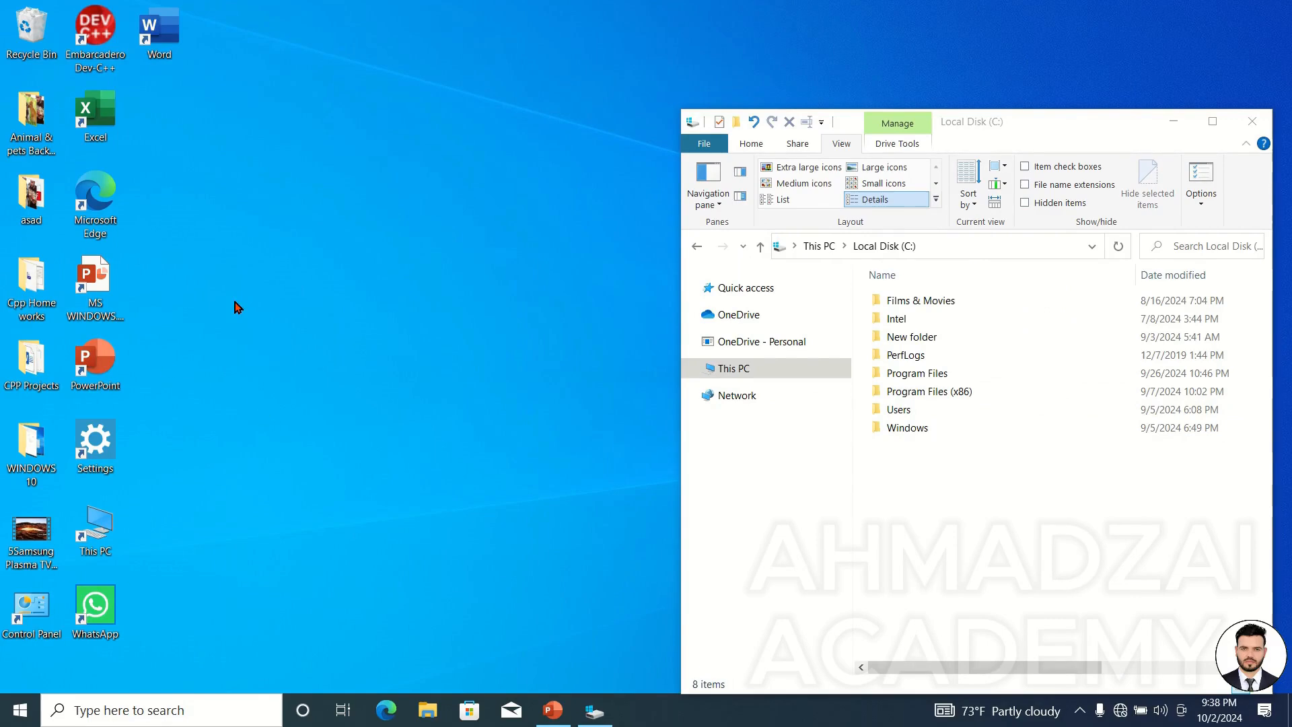
# Create a new Rich Text Format document on the desktop named asad.
pyautogui.rightClick(241, 247)
pyautogui.moveTo(337, 411)
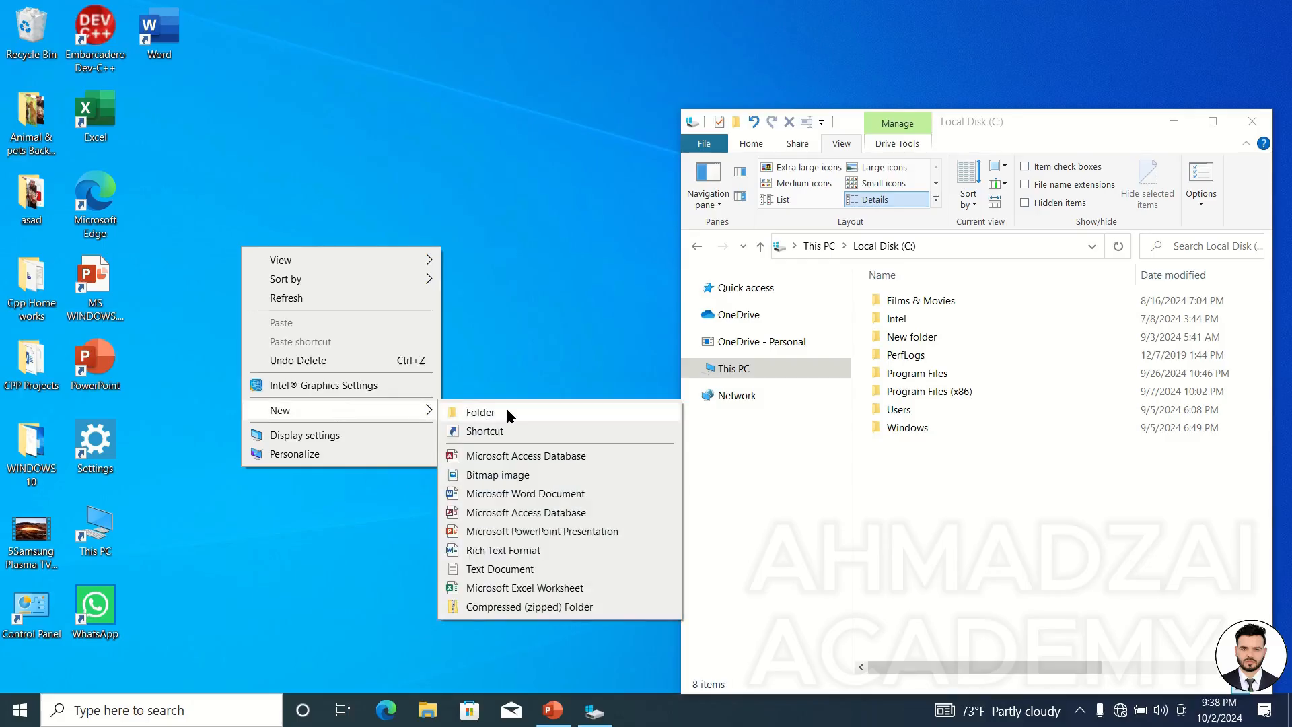
pyautogui.click(527, 550)
pyautogui.press('Return')
# Create a new Microsoft Word Document on the desktop named sadaf.
pyautogui.rightClick(295, 204)
pyautogui.moveTo(381, 366)
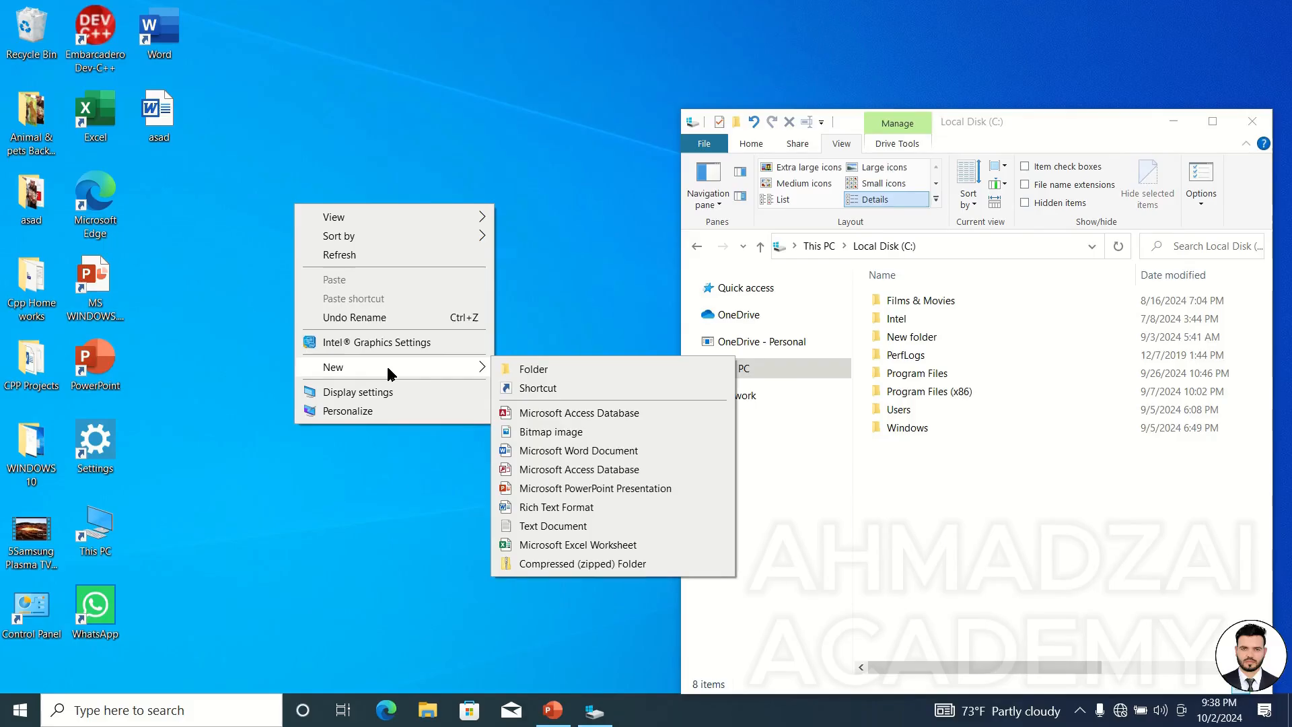
pyautogui.click(571, 453)
pyautogui.write('sadaf')
pyautogui.press('Return')
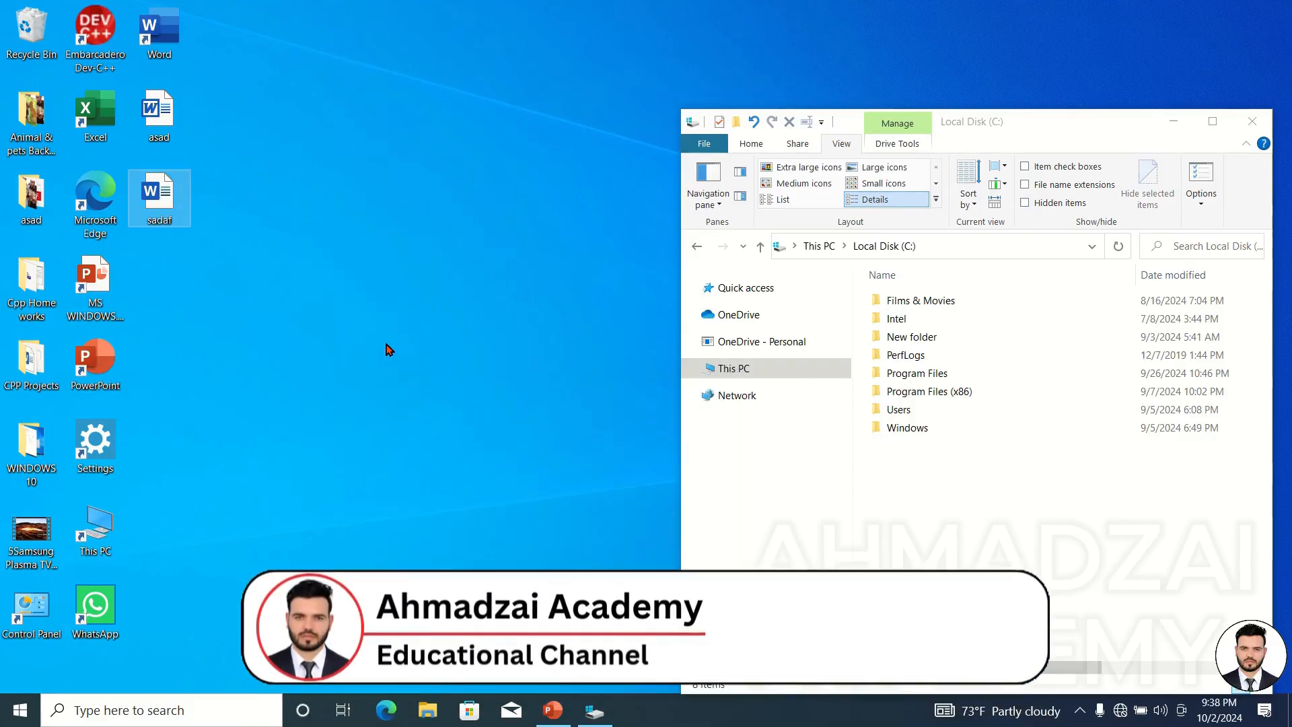
# Create a new Microsoft Excel Worksheet on the desktop named sadaf.
pyautogui.moveTo(217, 108); pyautogui.dragTo(157, 241)
pyautogui.click(214, 196)
pyautogui.moveTo(210, 123); pyautogui.dragTo(167, 239)
pyautogui.click(169, 119)
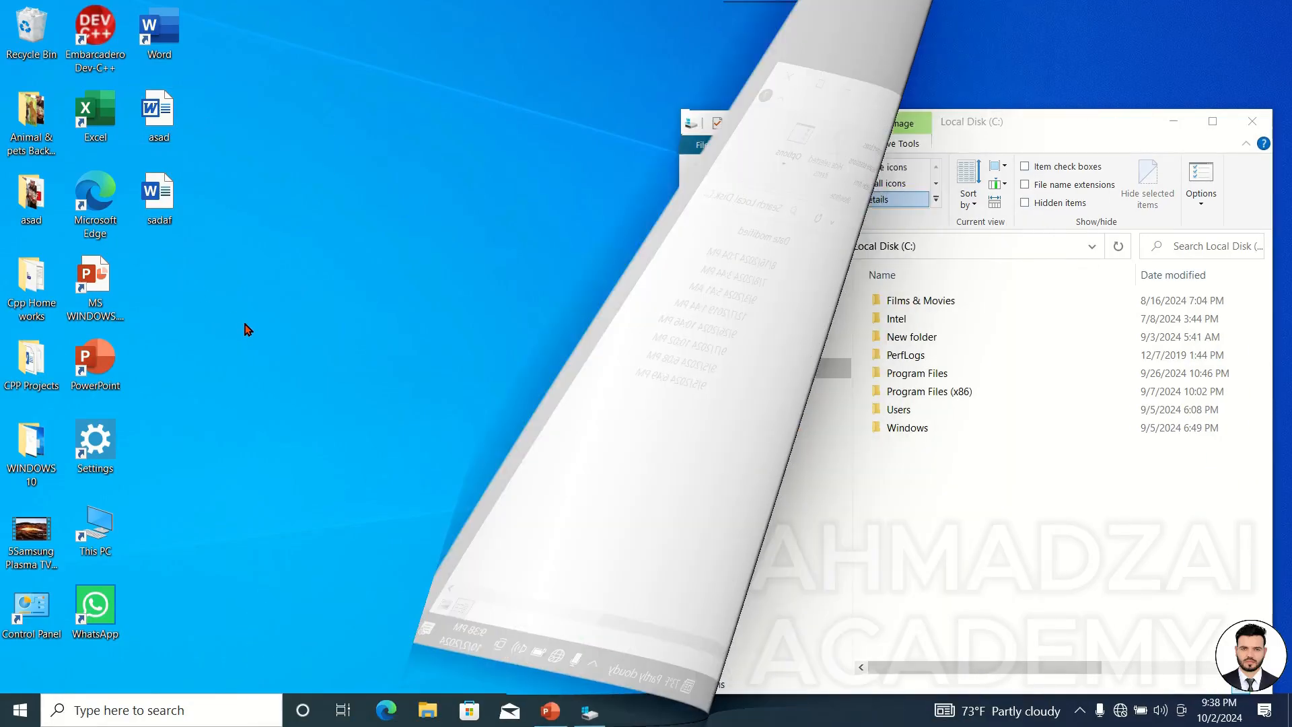
pyautogui.write('sadaf')
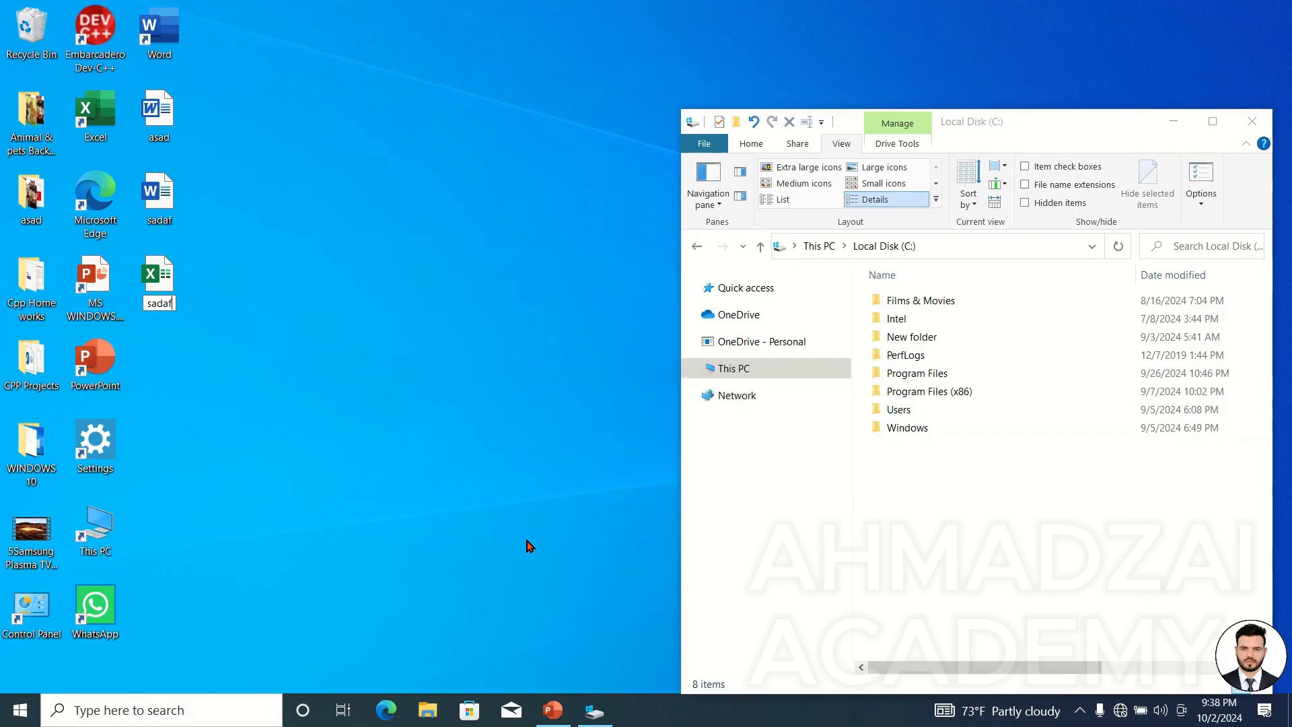
pyautogui.press('Return')
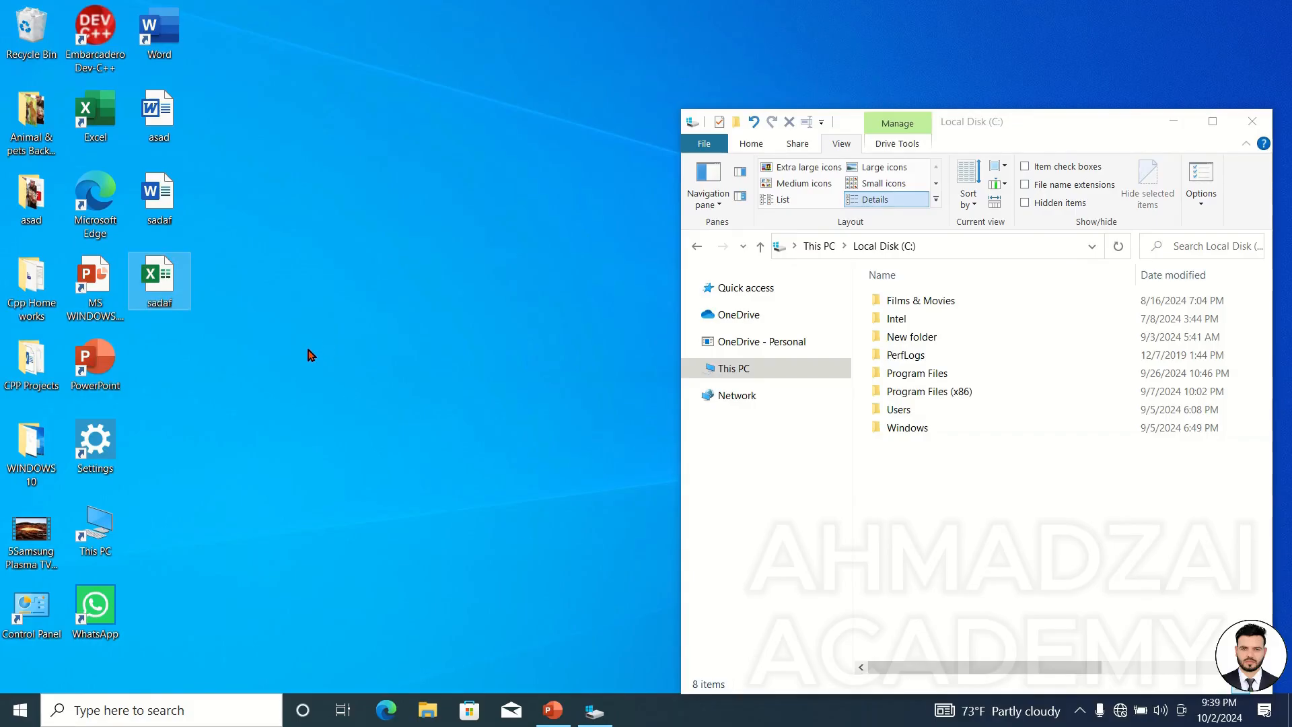
# Select the three new desktop files and turn on file name extensions in Explorer.
pyautogui.moveTo(271, 331); pyautogui.dragTo(130, 88)
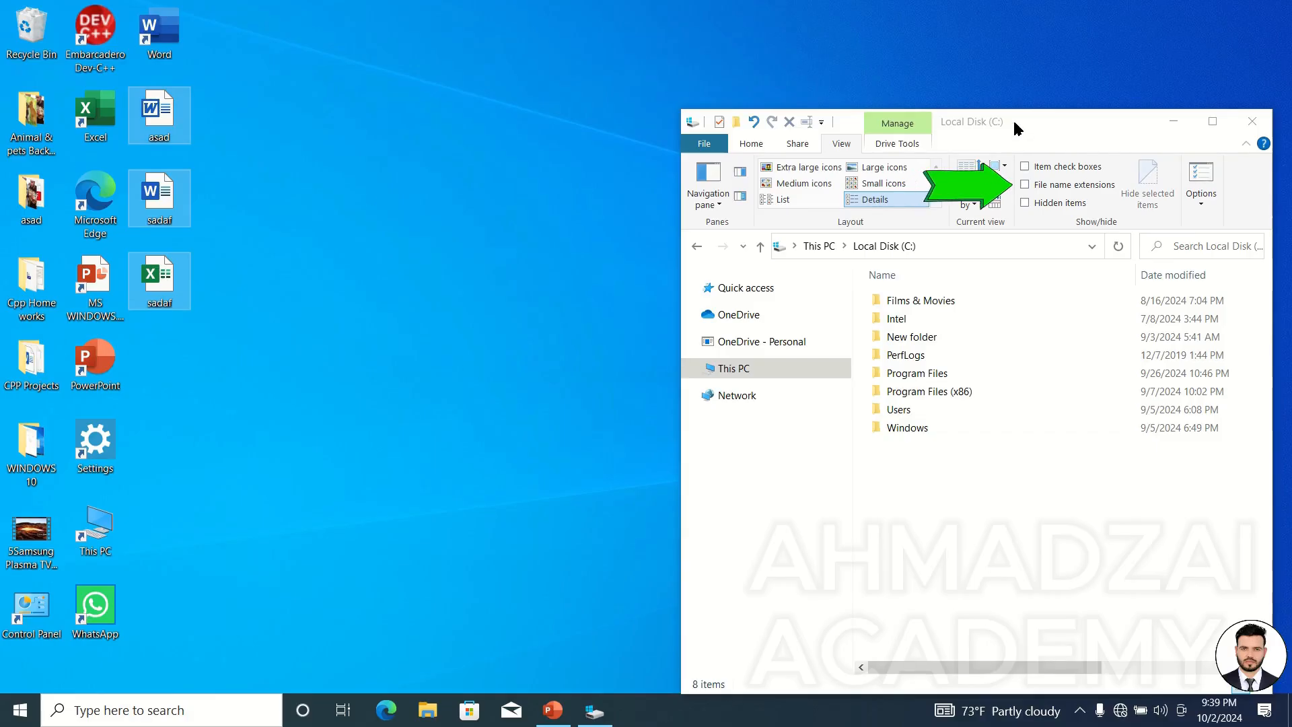
pyautogui.hotkey('alt', 'Tab')
pyautogui.click(1039, 189)
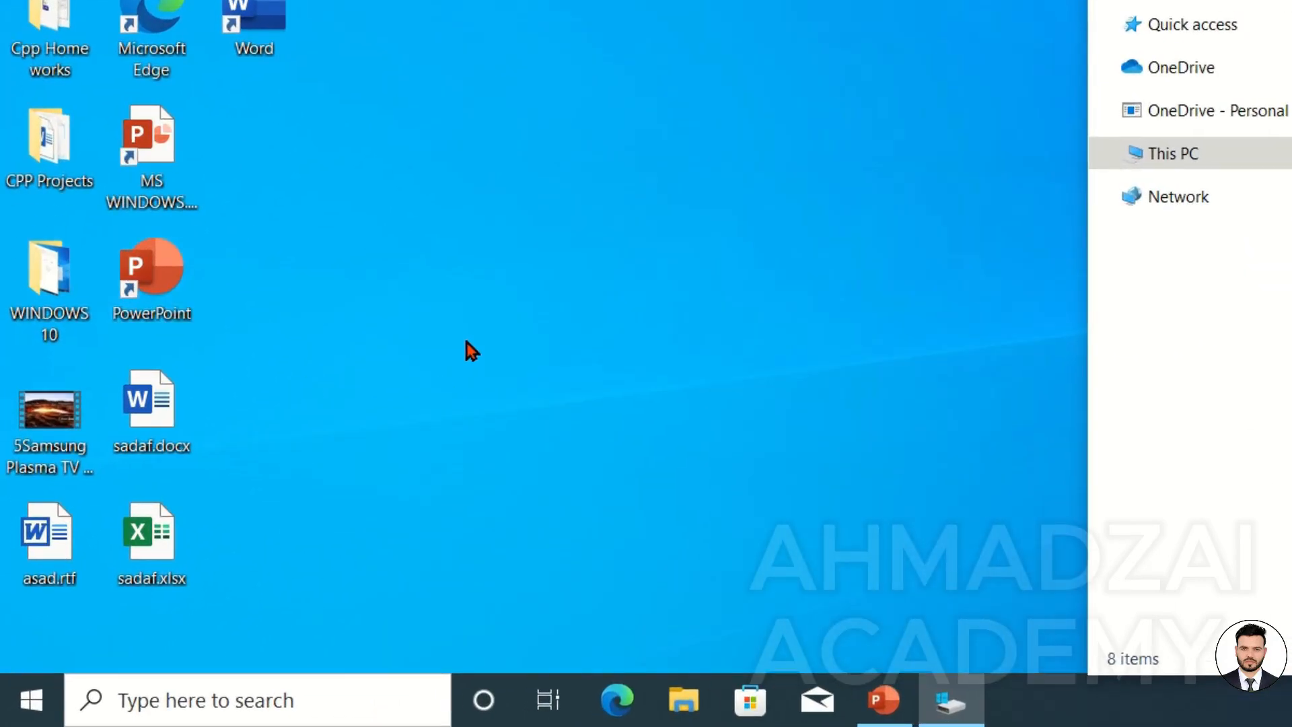
# Rename the desktop file sadaf.docx to sadaf.pptx, accepting the extension change.
pyautogui.click(466, 341)
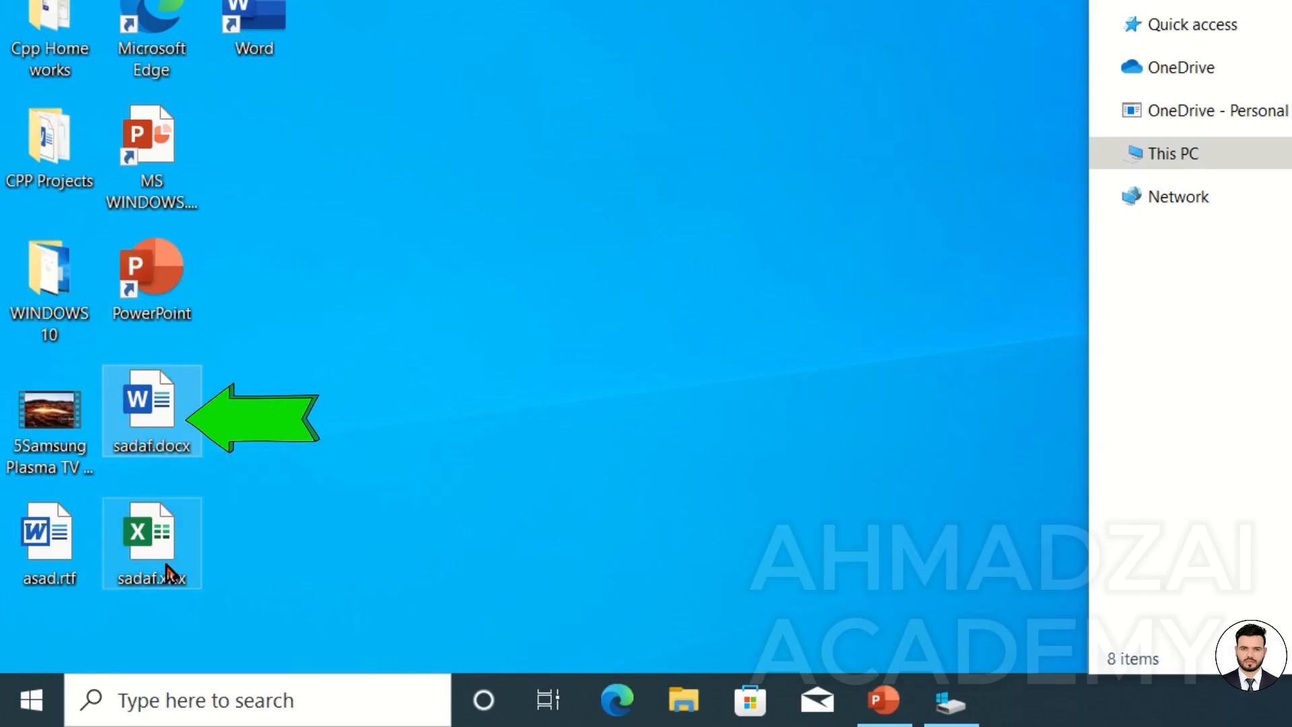
pyautogui.rightClick(169, 386)
pyautogui.click(309, 329)
pyautogui.press('Right')
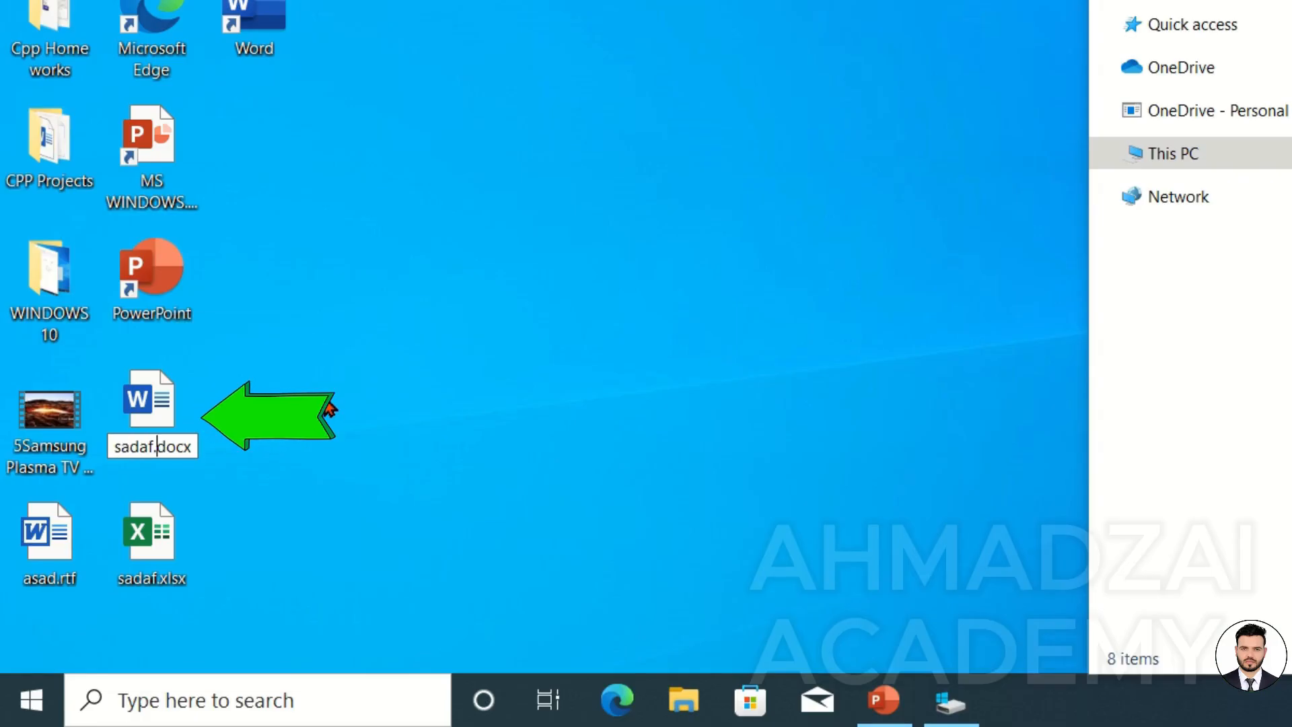
pyautogui.press('BackSpace')
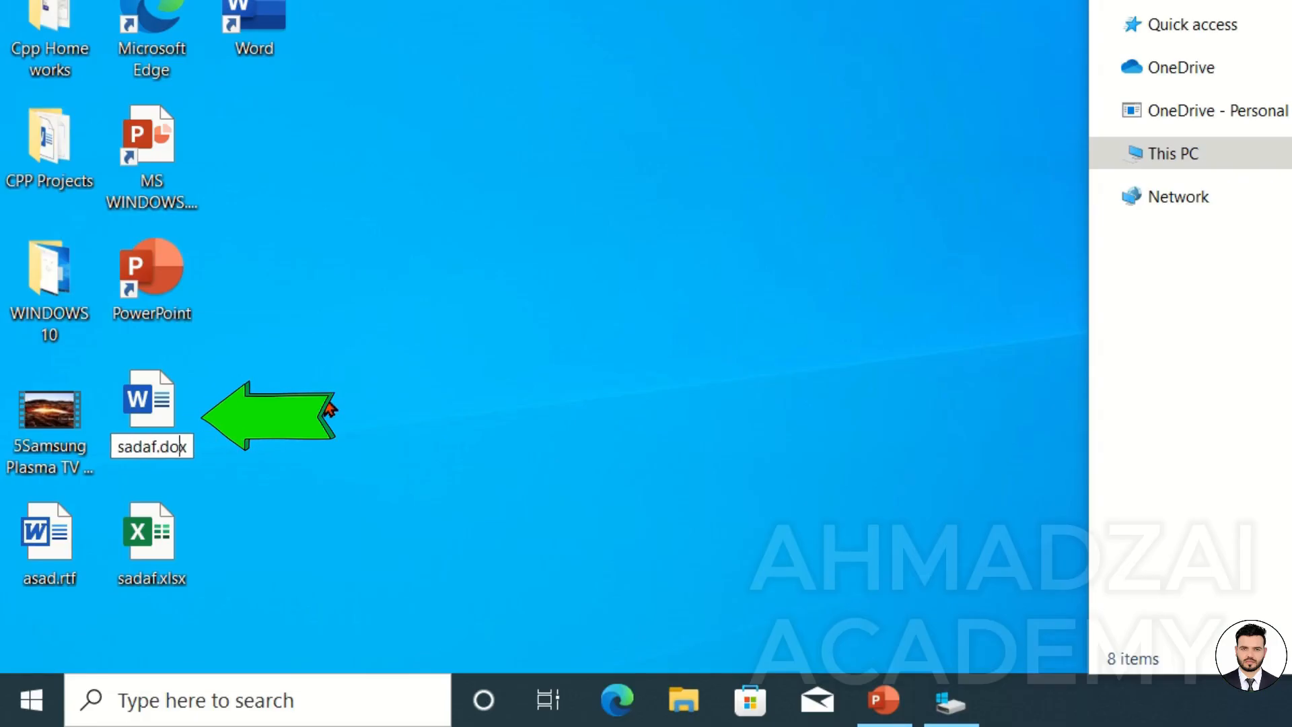
pyautogui.write('ppt')
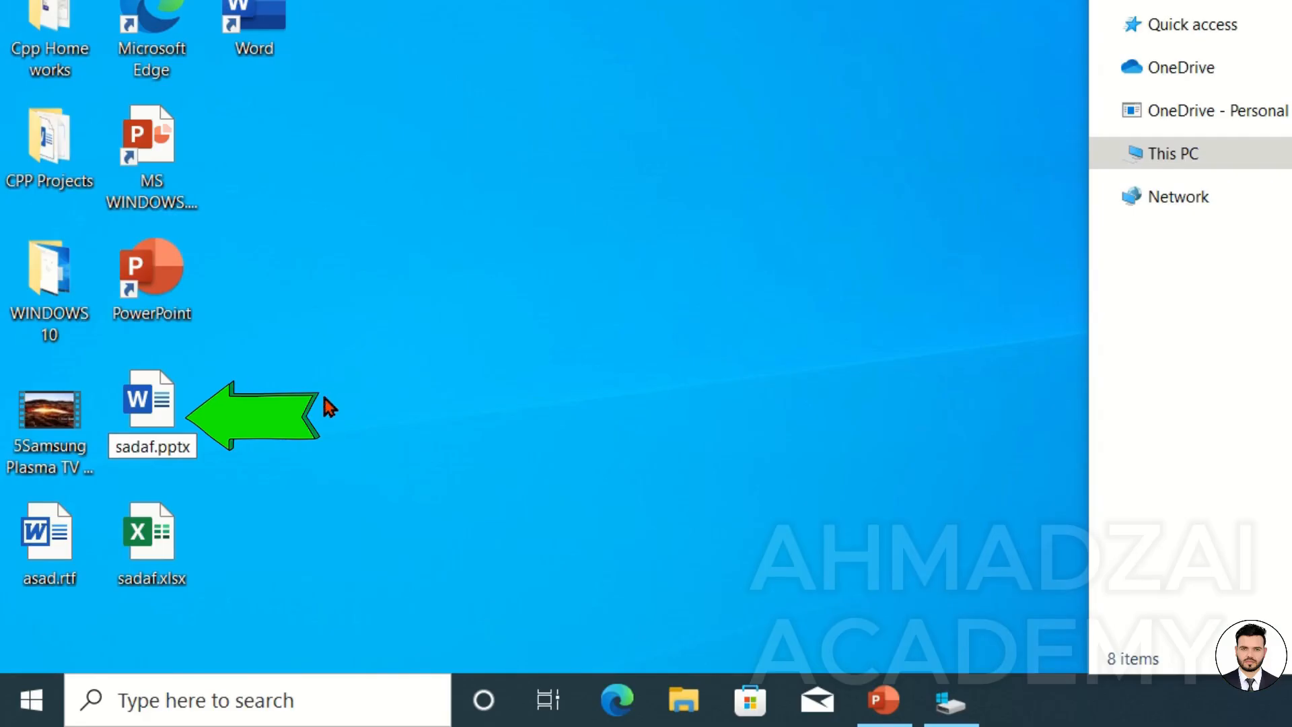
pyautogui.press('Return')
pyautogui.press('Return')
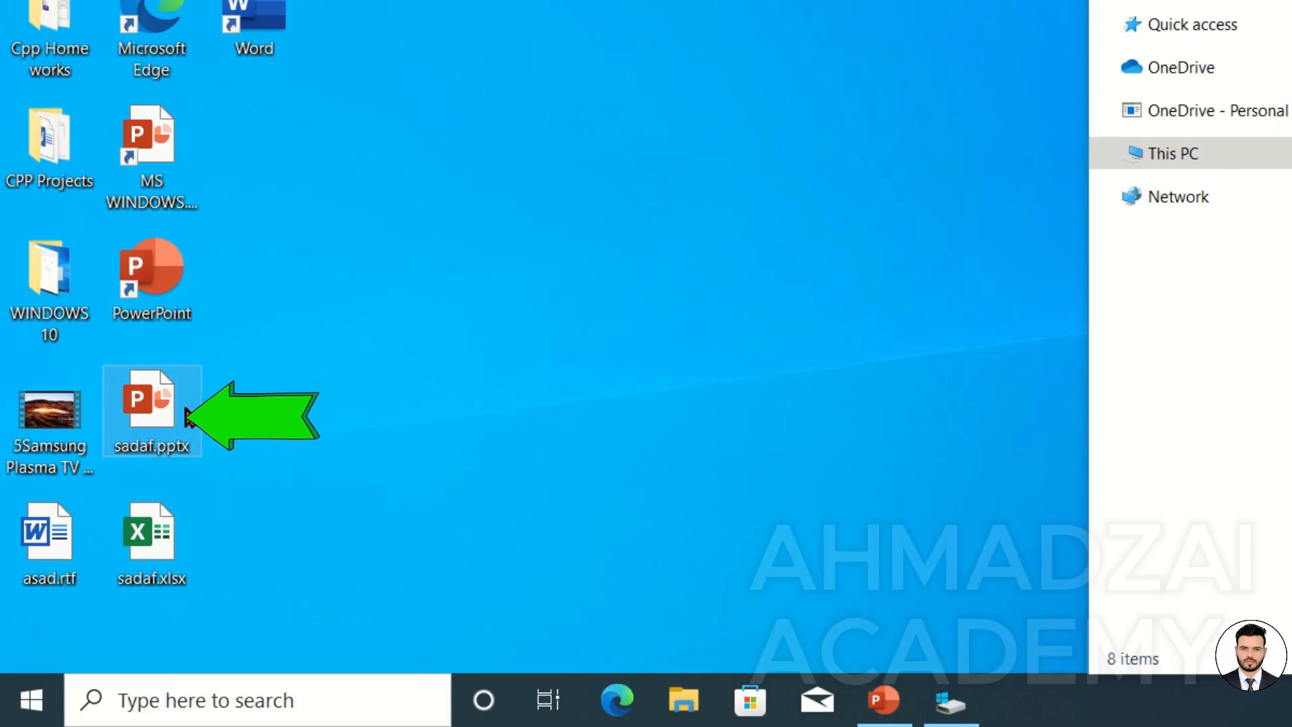
# Rename sadaf.pptx to sadaf.xlsx, accepting the extension change.
pyautogui.moveTo(176, 412)
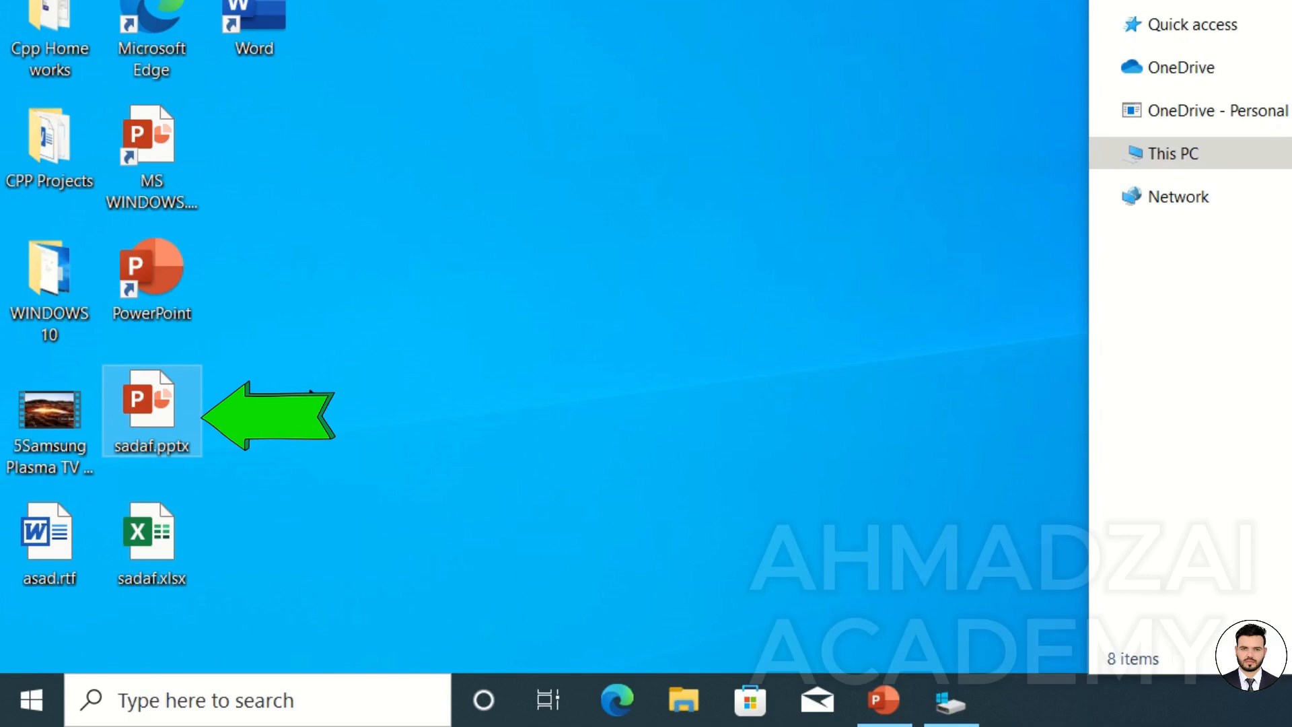
pyautogui.rightClick(179, 414)
pyautogui.click(223, 348)
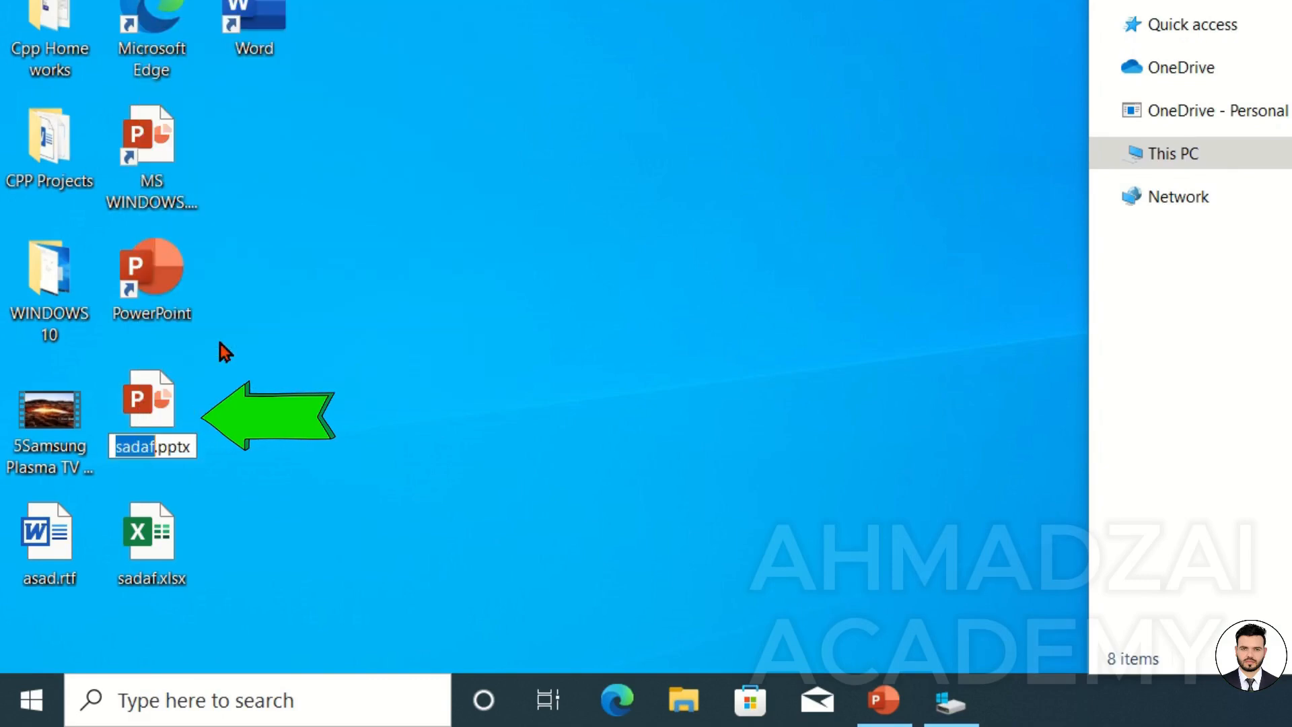
pyautogui.press('Right')
pyautogui.press('Right')
pyautogui.press('Right')
pyautogui.press('Right')
pyautogui.press('Right')
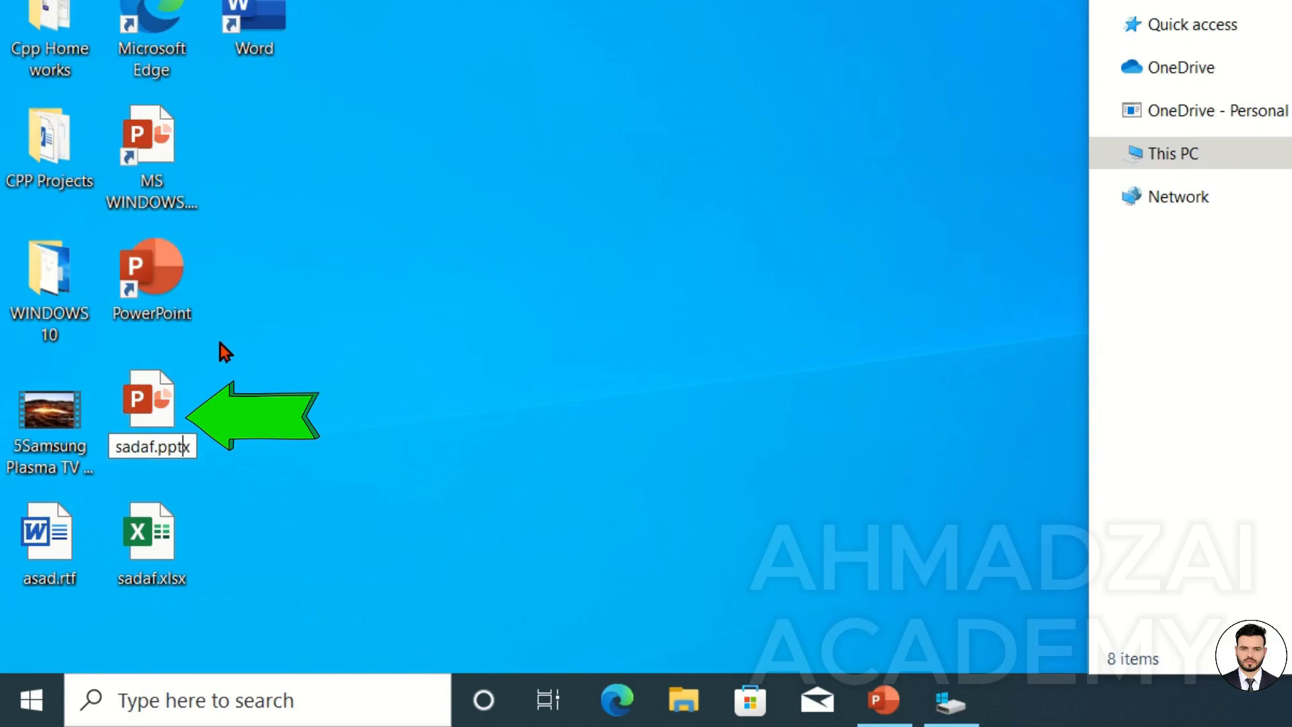
pyautogui.press('BackSpace')
pyautogui.press('BackSpace')
pyautogui.press('BackSpace')
pyautogui.write('xlsx')
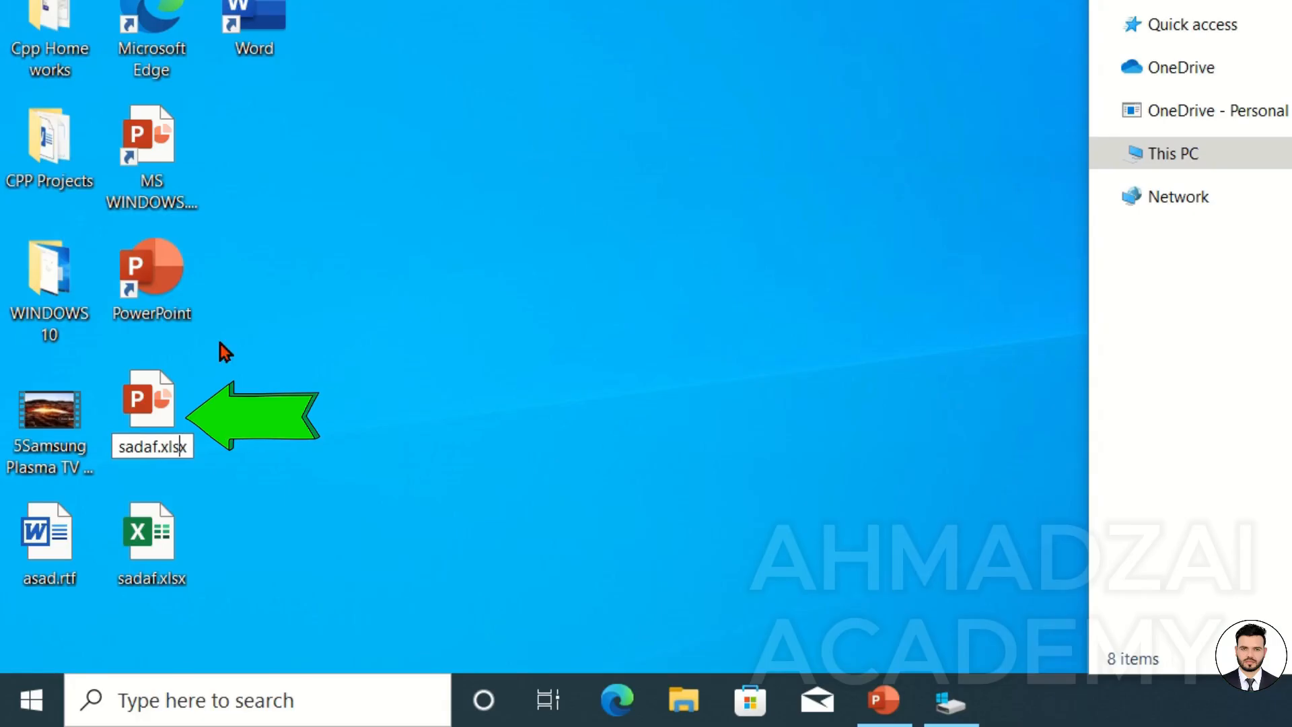
pyautogui.press('Return')
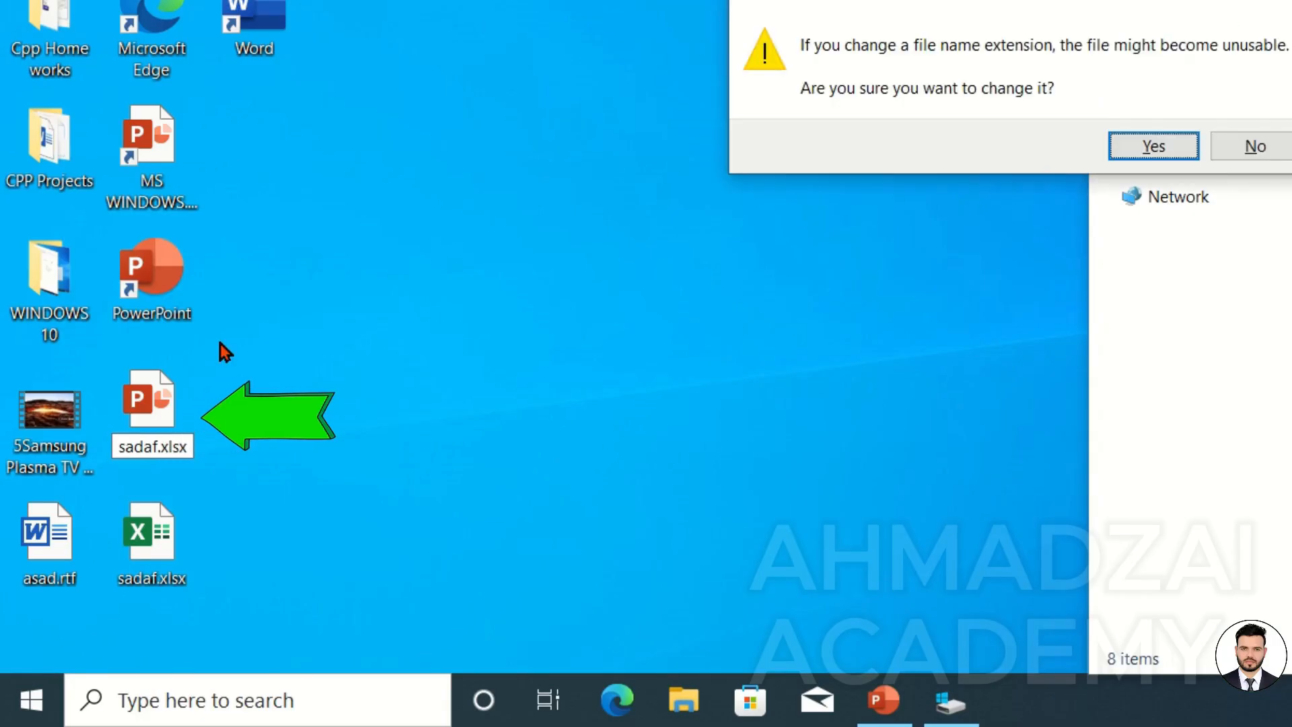
pyautogui.press('Return')
pyautogui.press('Return')
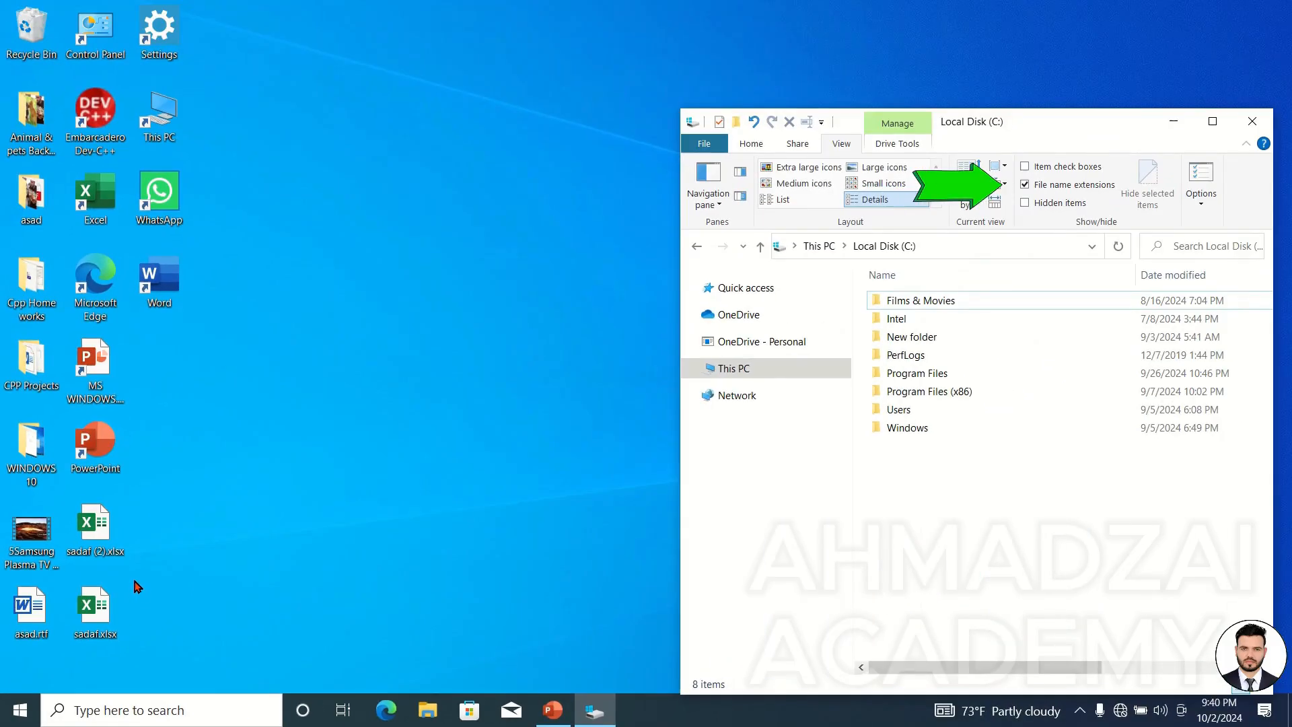
# Turn off file name extensions in the Local Disk (C:) window.
pyautogui.click(1026, 185)
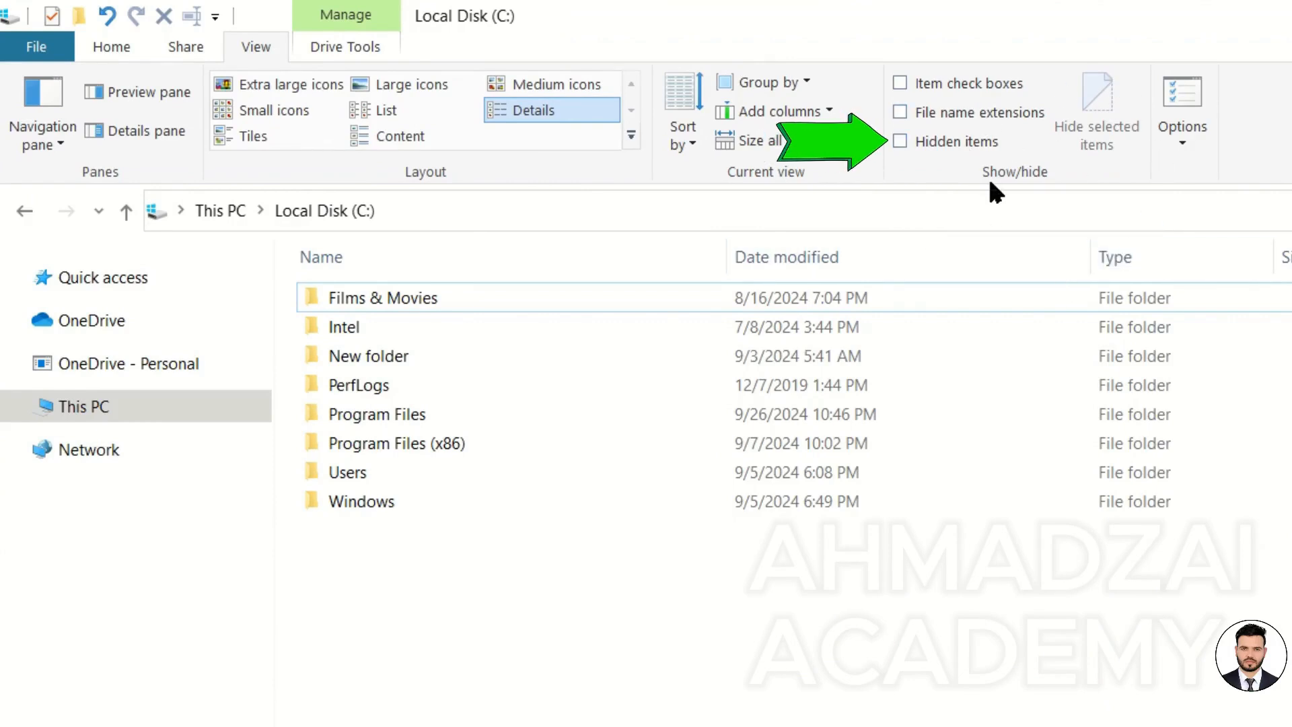
pyautogui.moveTo(554, 640); pyautogui.dragTo(355, 406)
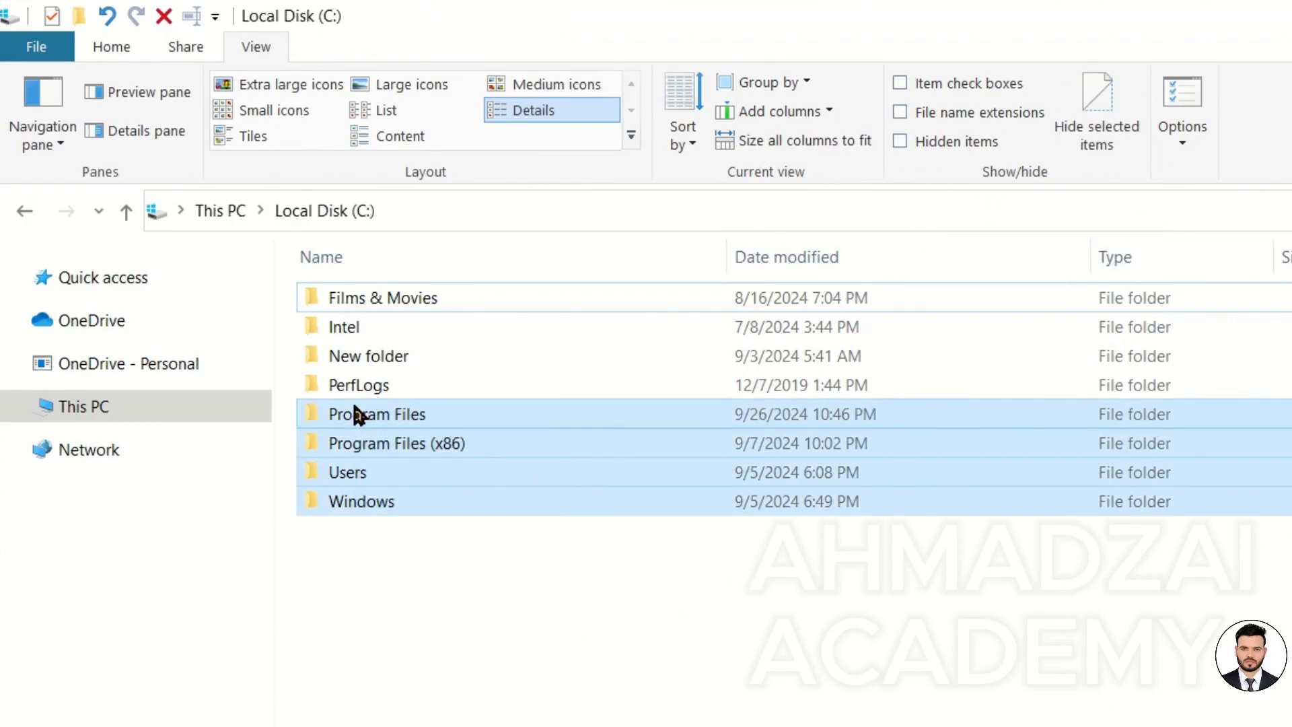
# Show hidden items in the Animal & pets Background folder and preview one of its images in Photos.
pyautogui.click(548, 712)
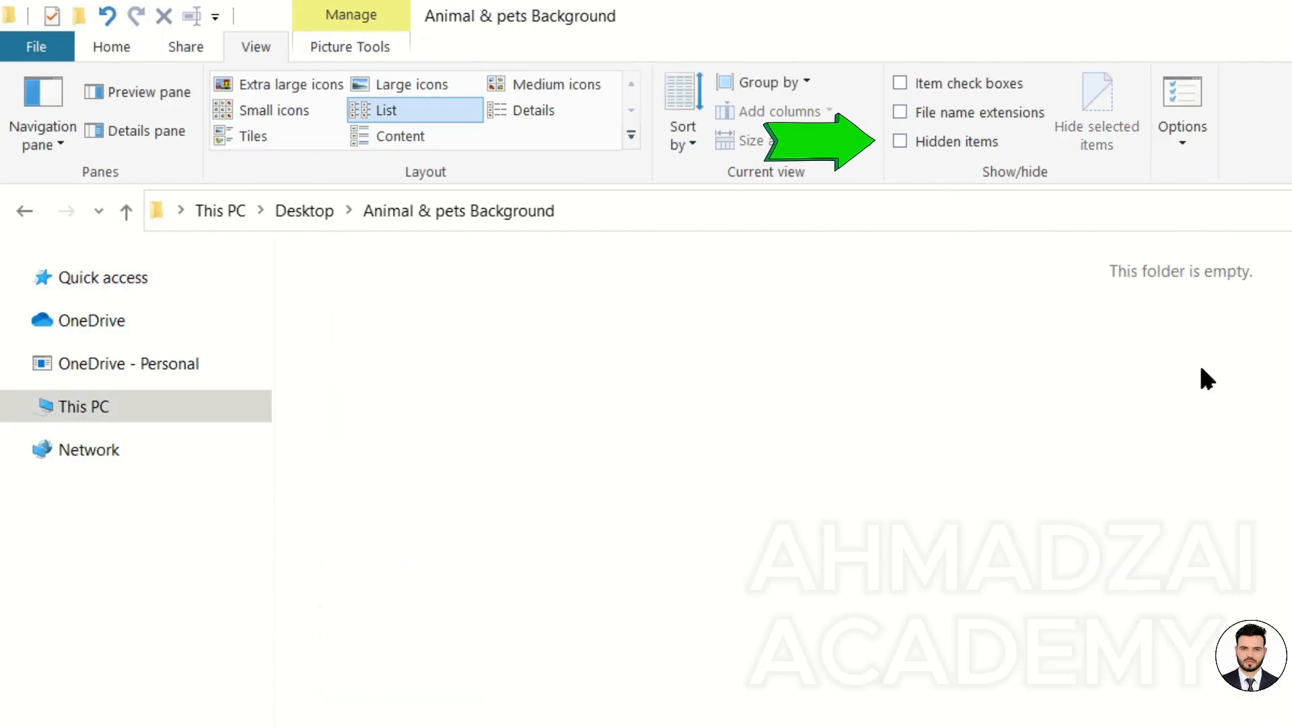
pyautogui.click(978, 143)
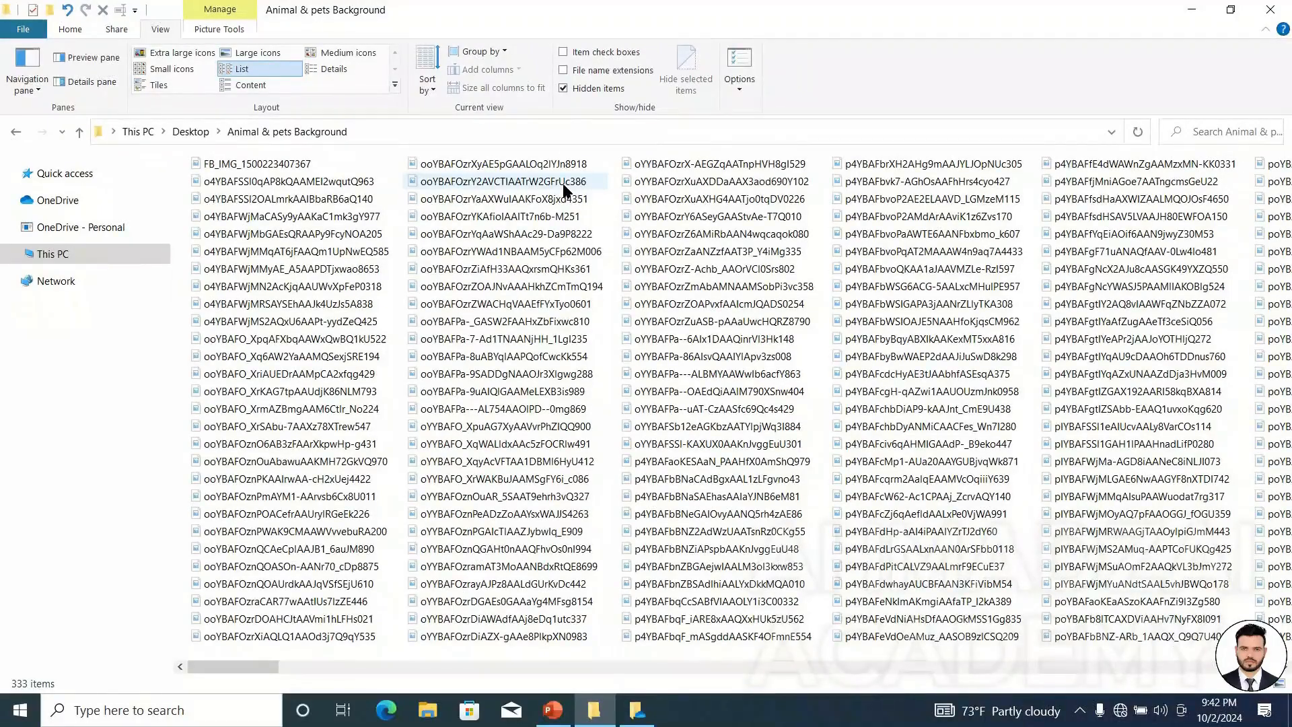
pyautogui.doubleClick(564, 186)
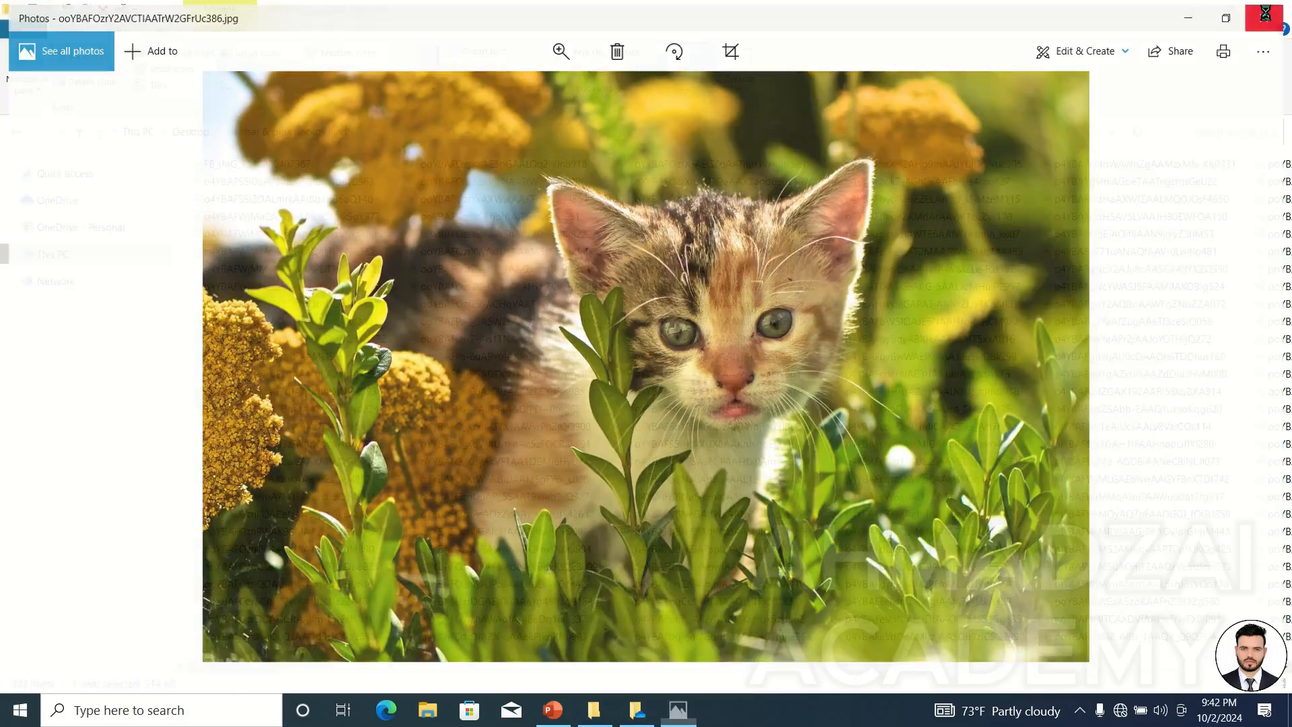
pyautogui.click(1265, 13)
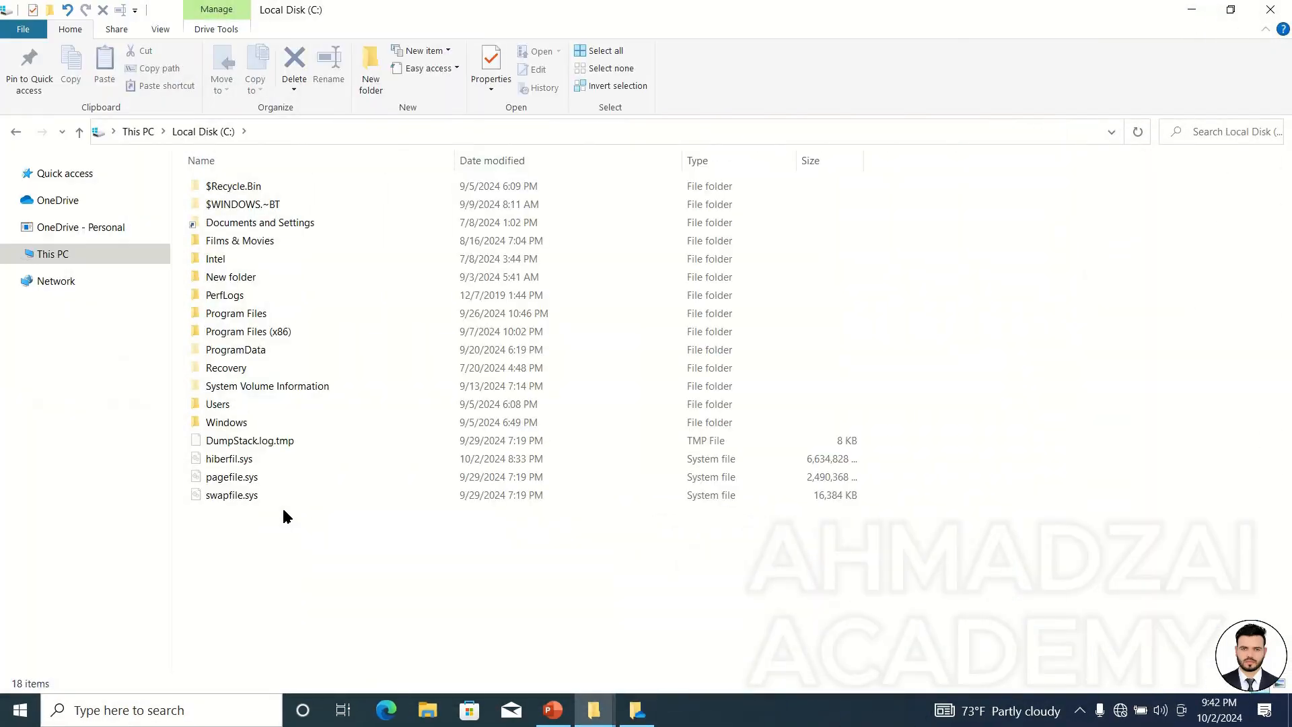
# Browse the hidden system folders and files now listed on Local Disk (C:).
pyautogui.click(219, 386)
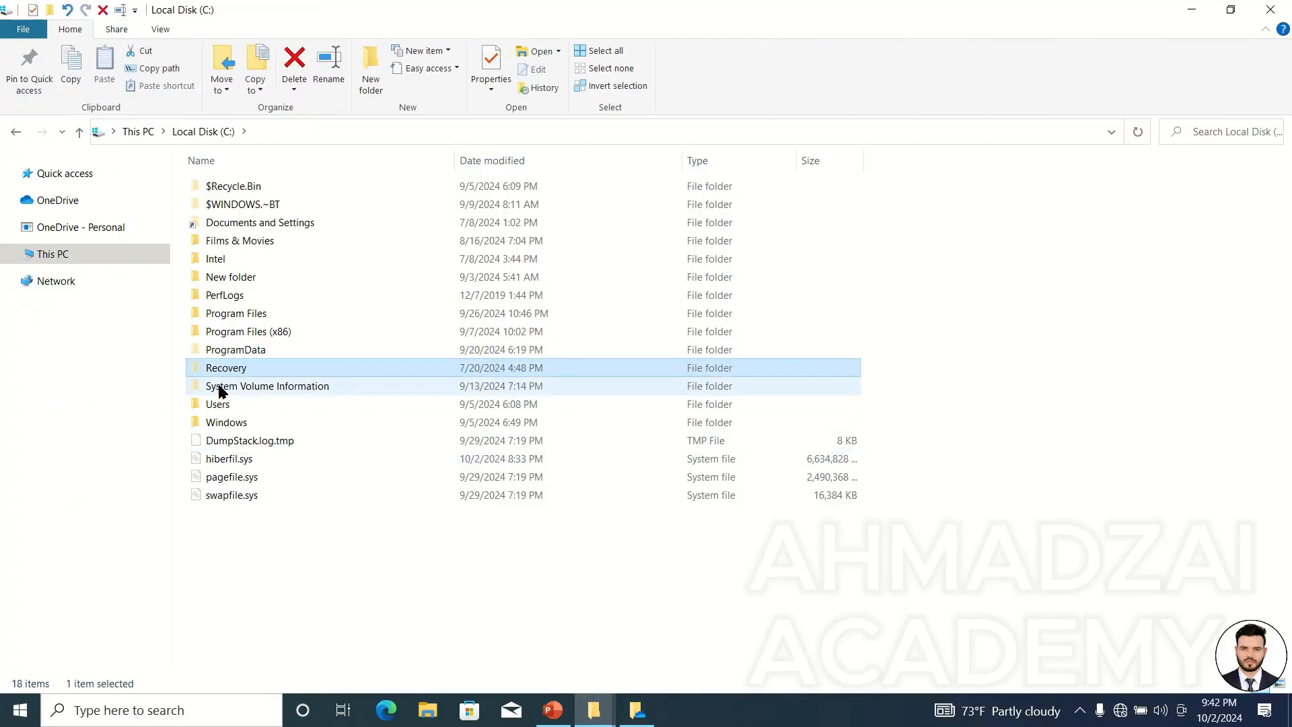
pyautogui.click(226, 223)
pyautogui.click(227, 204)
pyautogui.click(230, 185)
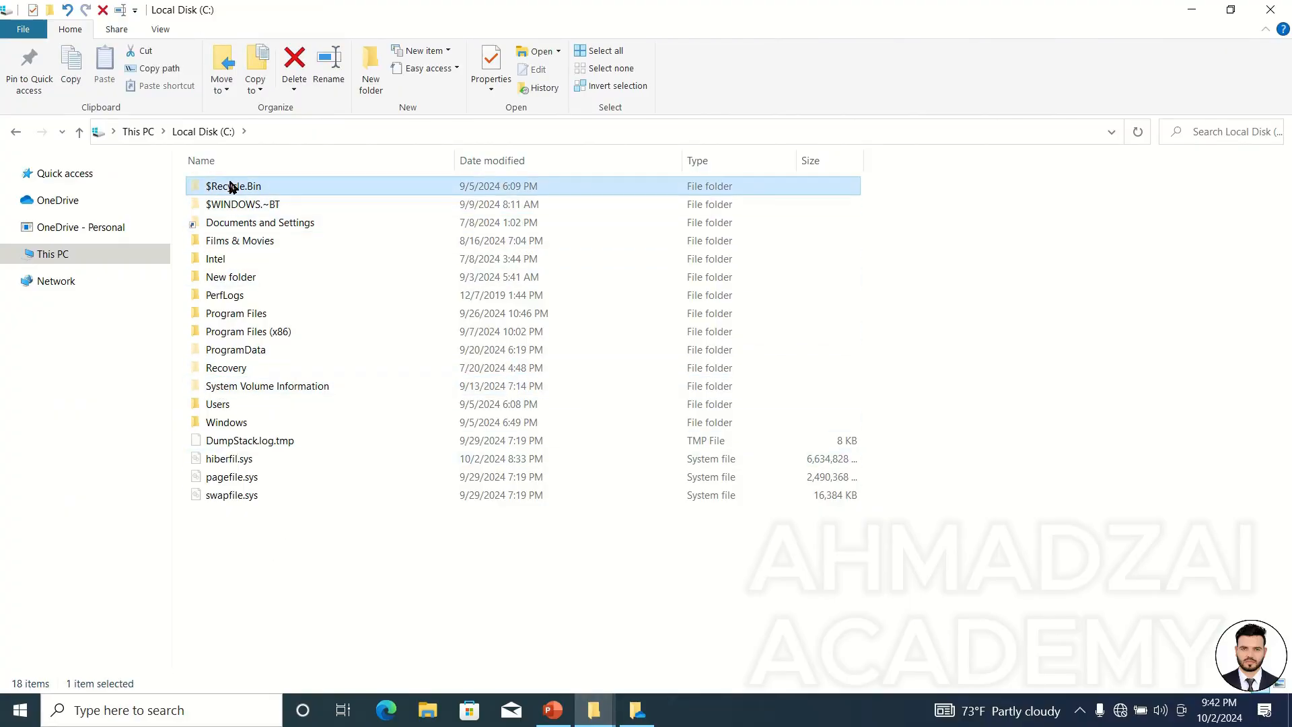
pyautogui.click(219, 369)
pyautogui.click(220, 386)
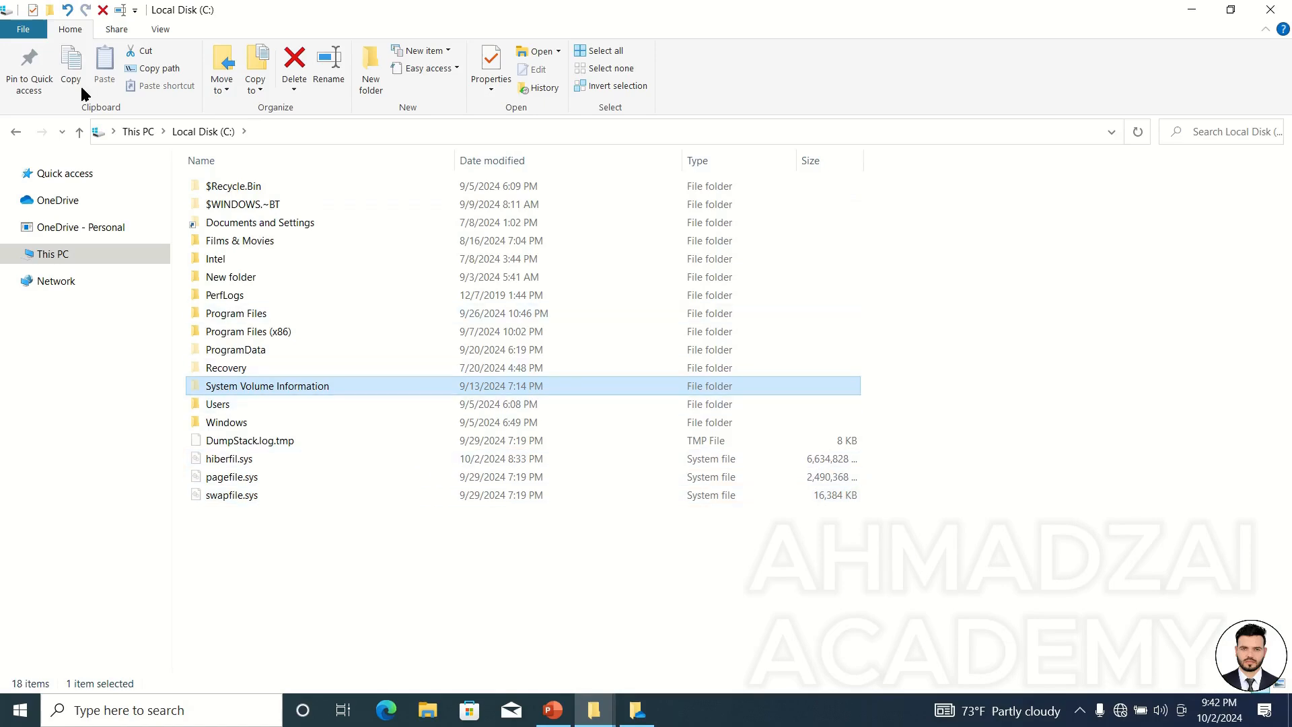
# Toggle the Hidden items option off and back on.
pyautogui.click(165, 30)
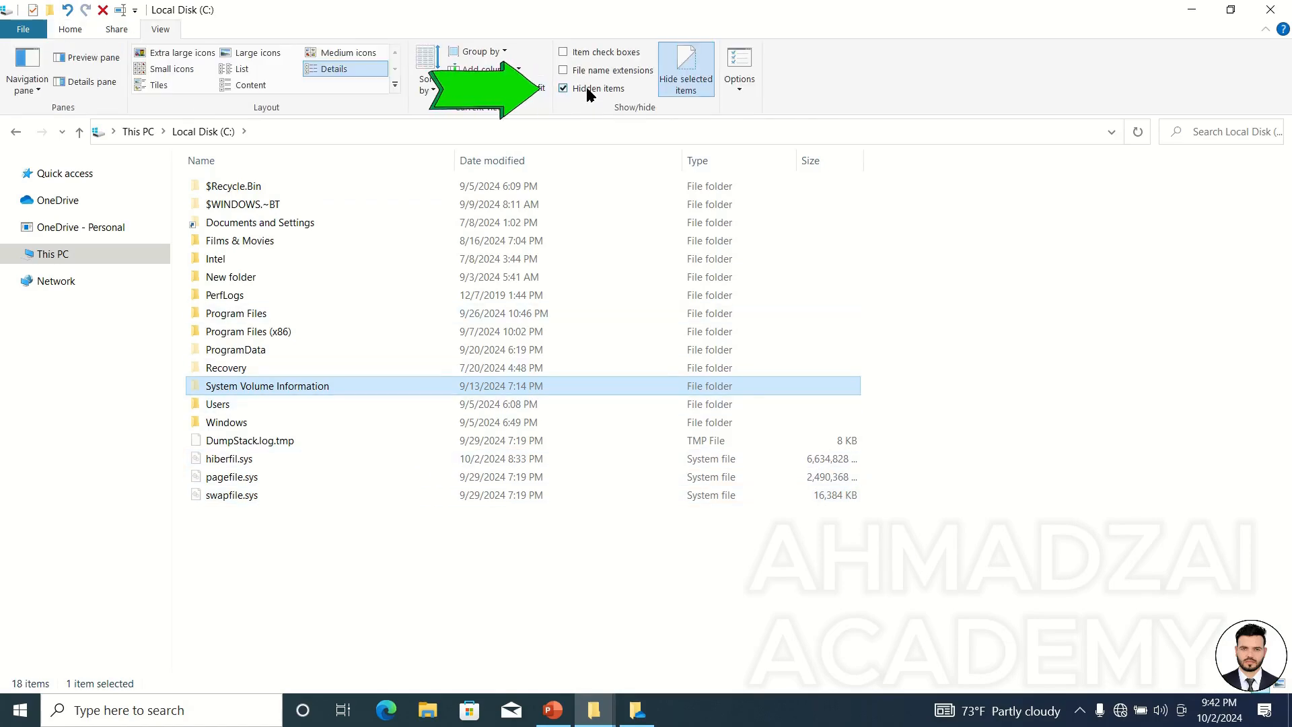
pyautogui.click(588, 90)
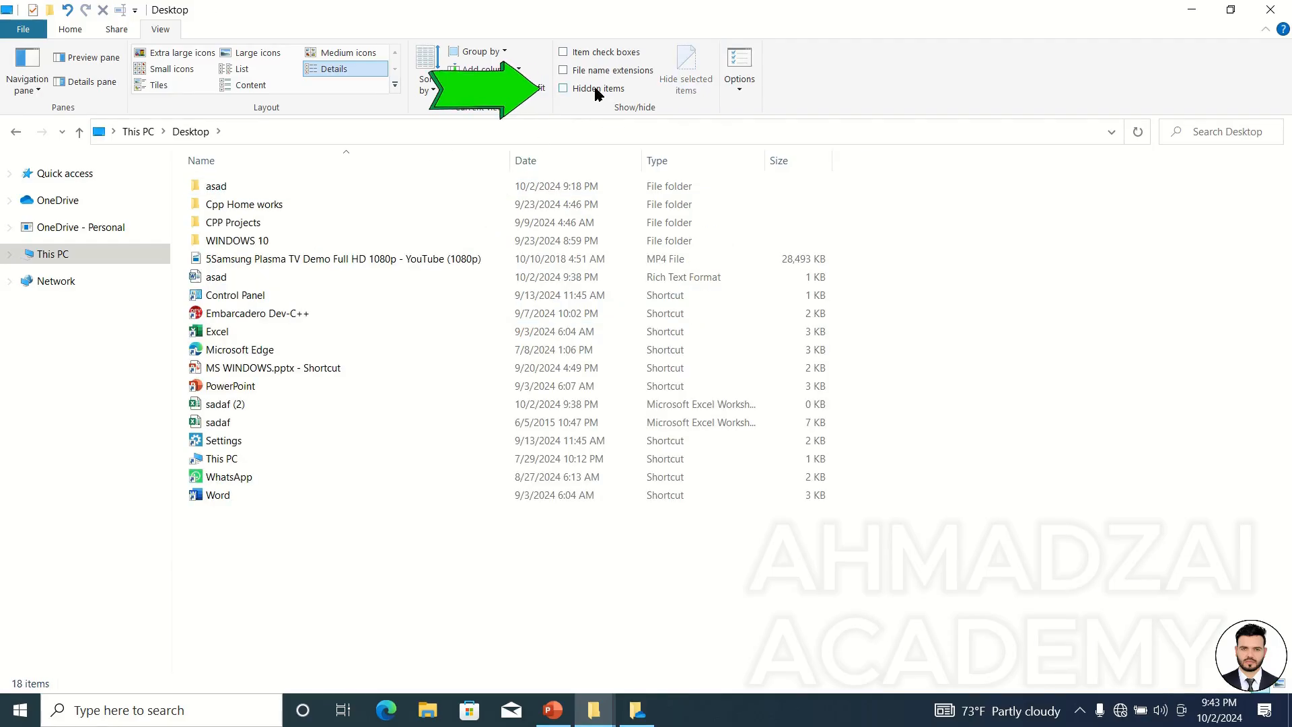
pyautogui.click(595, 87)
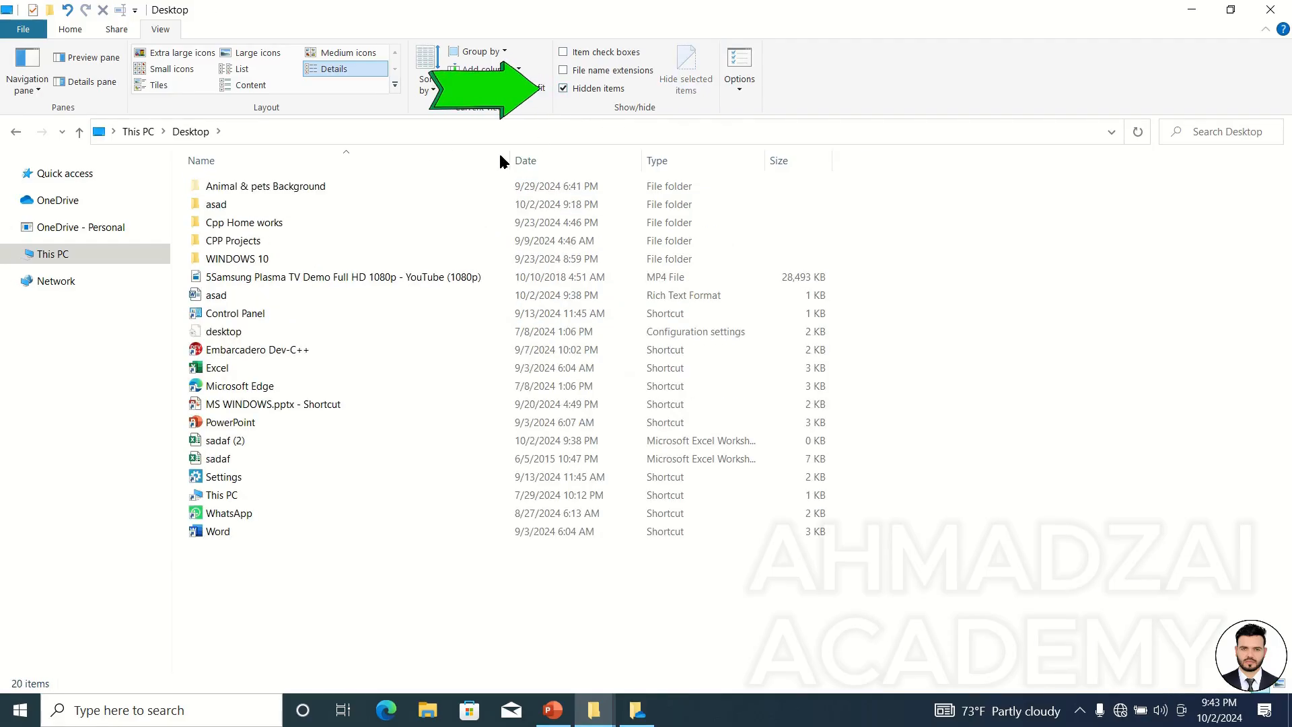
# Hide the Animal & pets Background folder on the Desktop with Hide selected items.
pyautogui.click(330, 186)
pyautogui.click(689, 86)
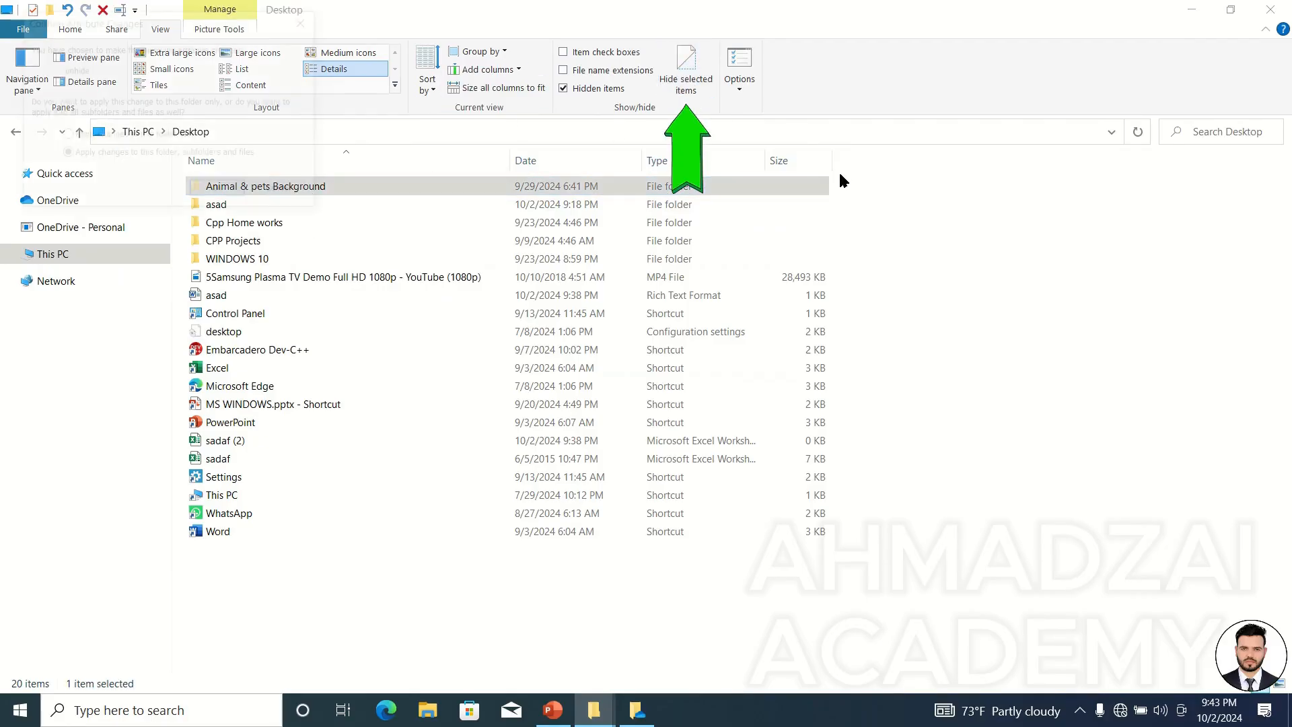
pyautogui.click(220, 192)
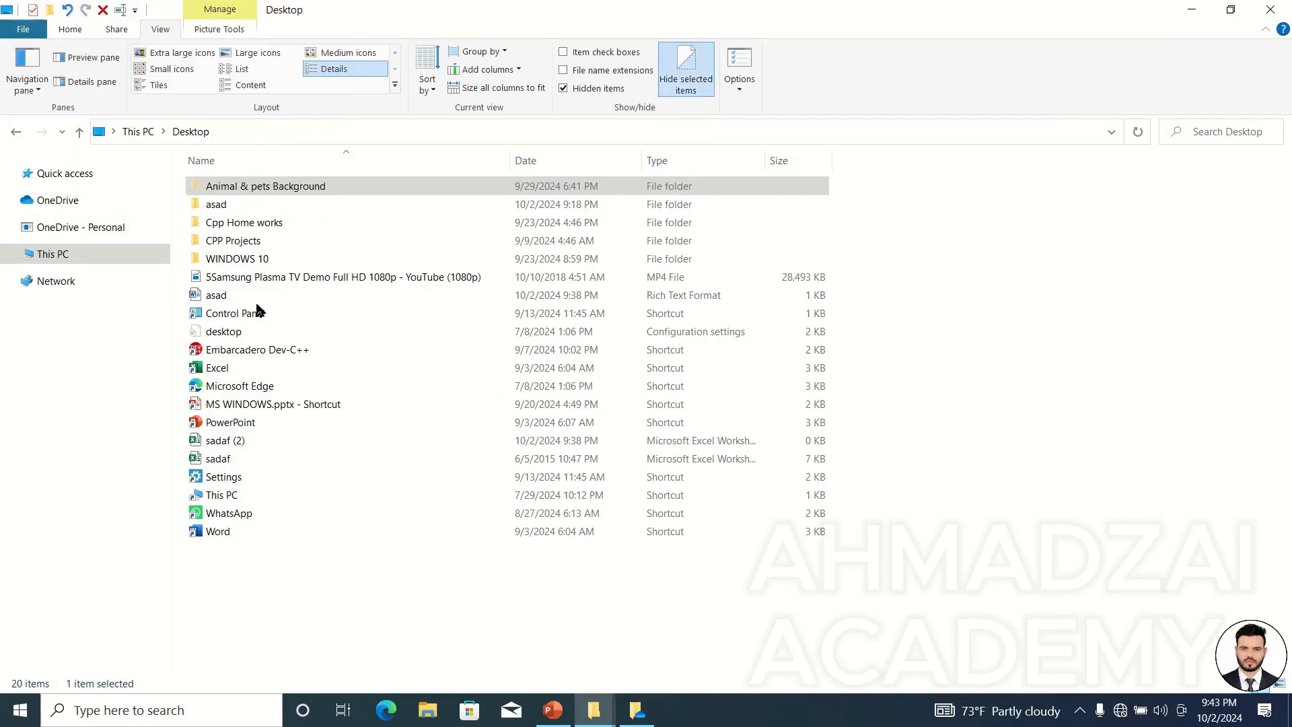
# Open the Animal & pets Background folder's Properties to inspect its Hidden attribute, and cancel.
pyautogui.rightClick(276, 188)
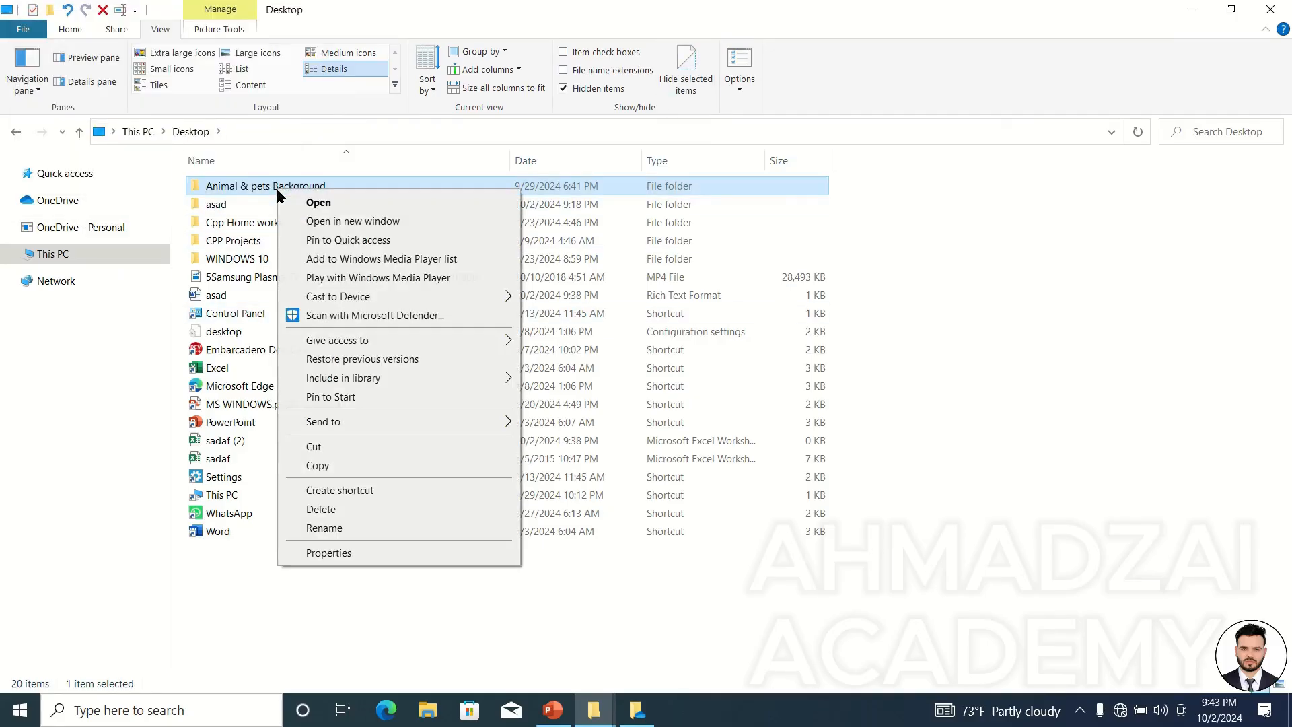
pyautogui.click(333, 553)
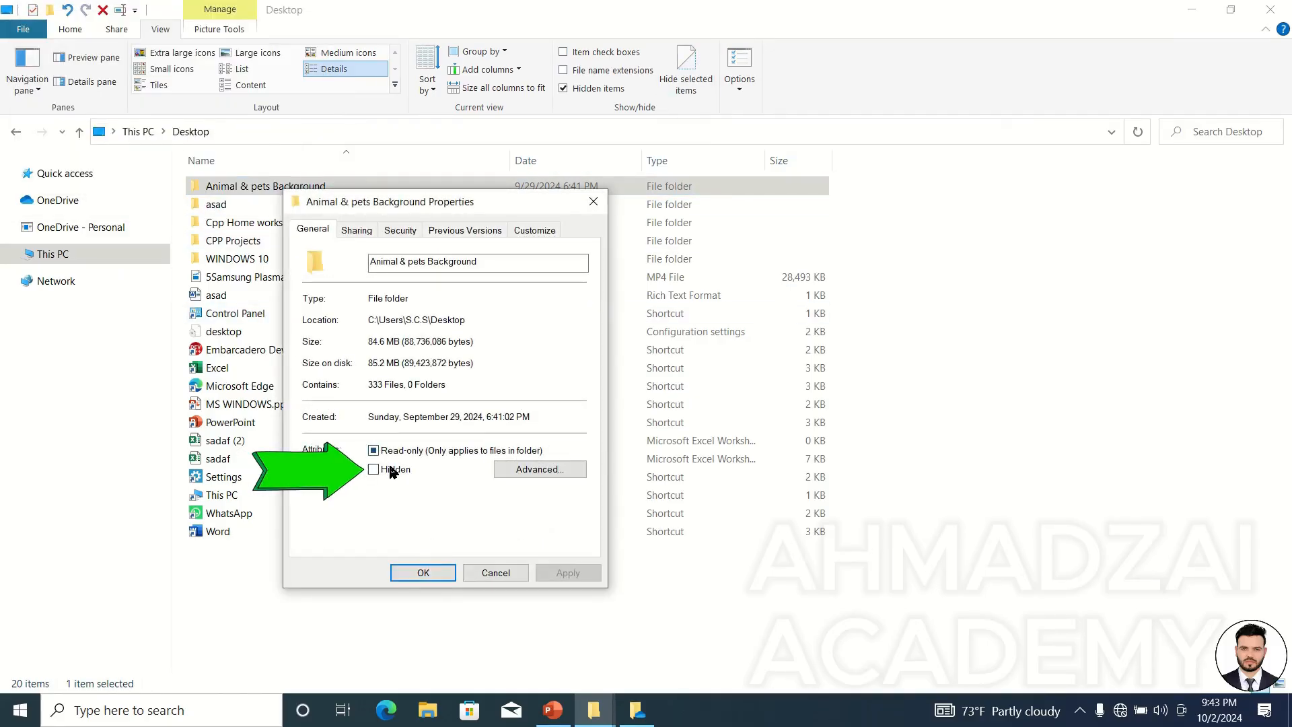
pyautogui.click(493, 573)
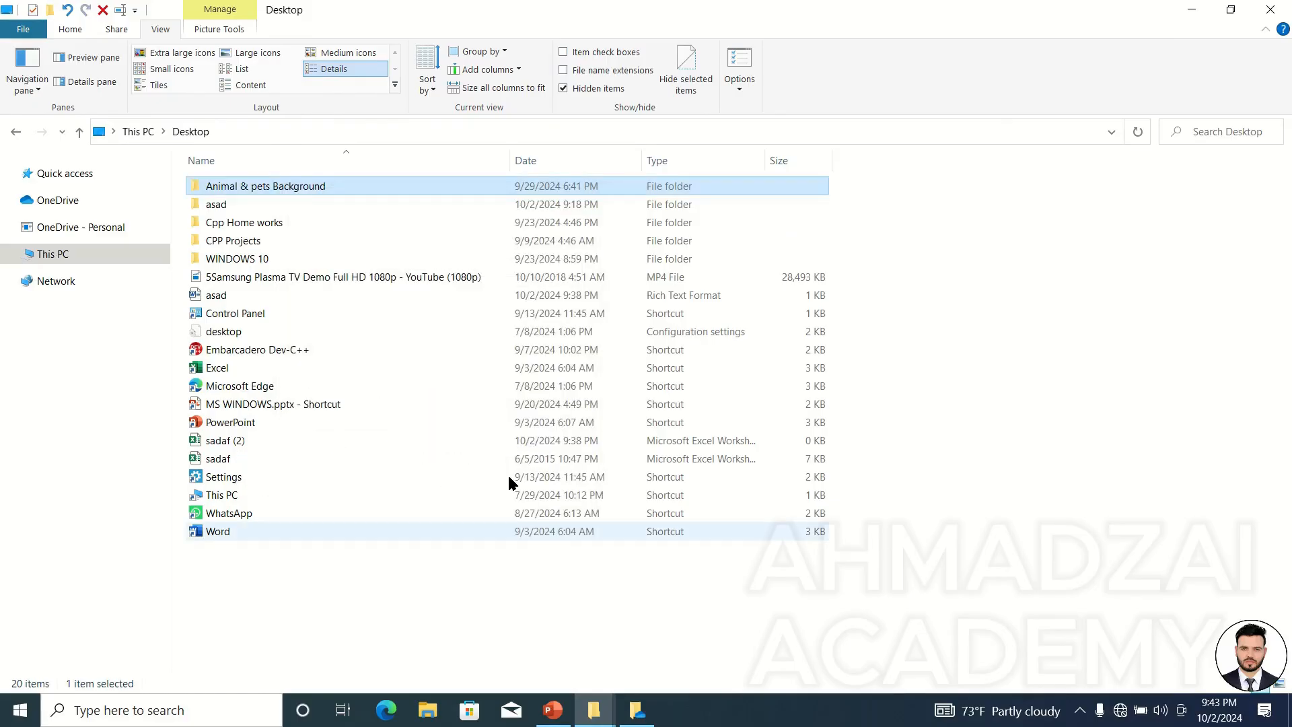
# Inspect the hidden files and folders options on the View tab of Folder Options without applying changes.
pyautogui.click(732, 60)
pyautogui.moveTo(331, 165); pyautogui.dragTo(636, 93)
pyautogui.click(394, 132)
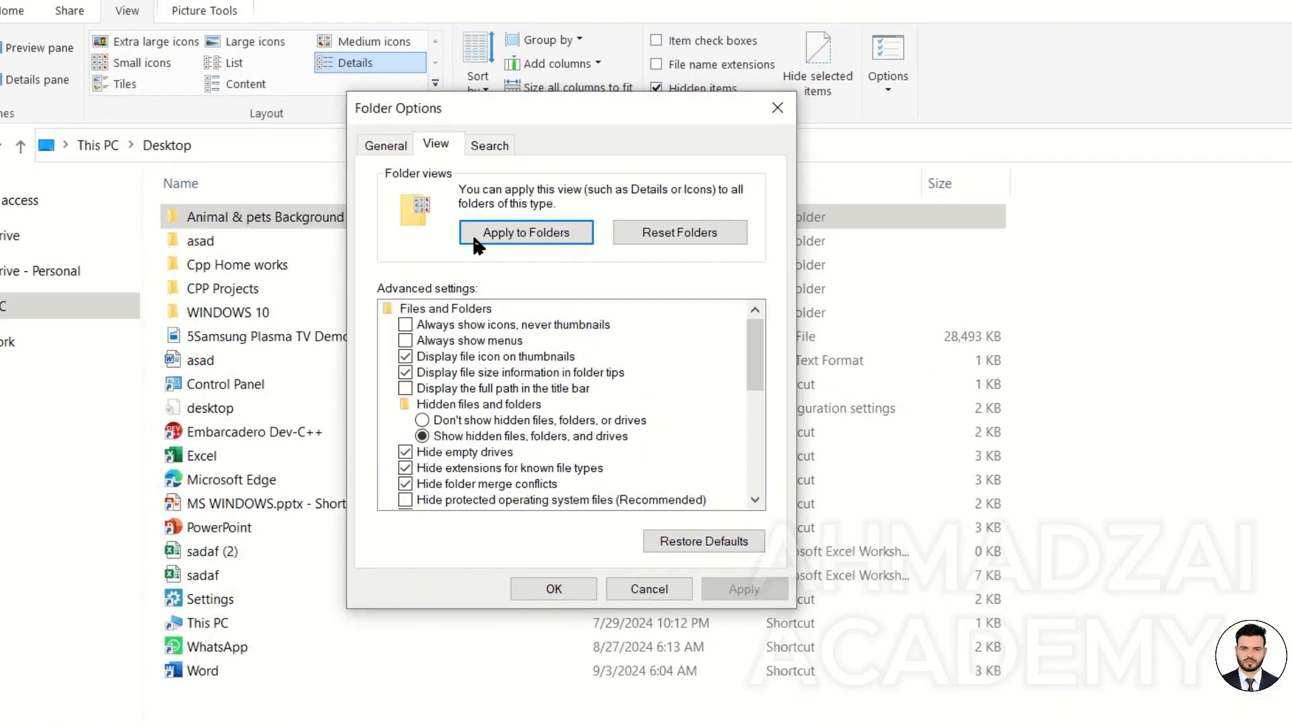
pyautogui.click(480, 419)
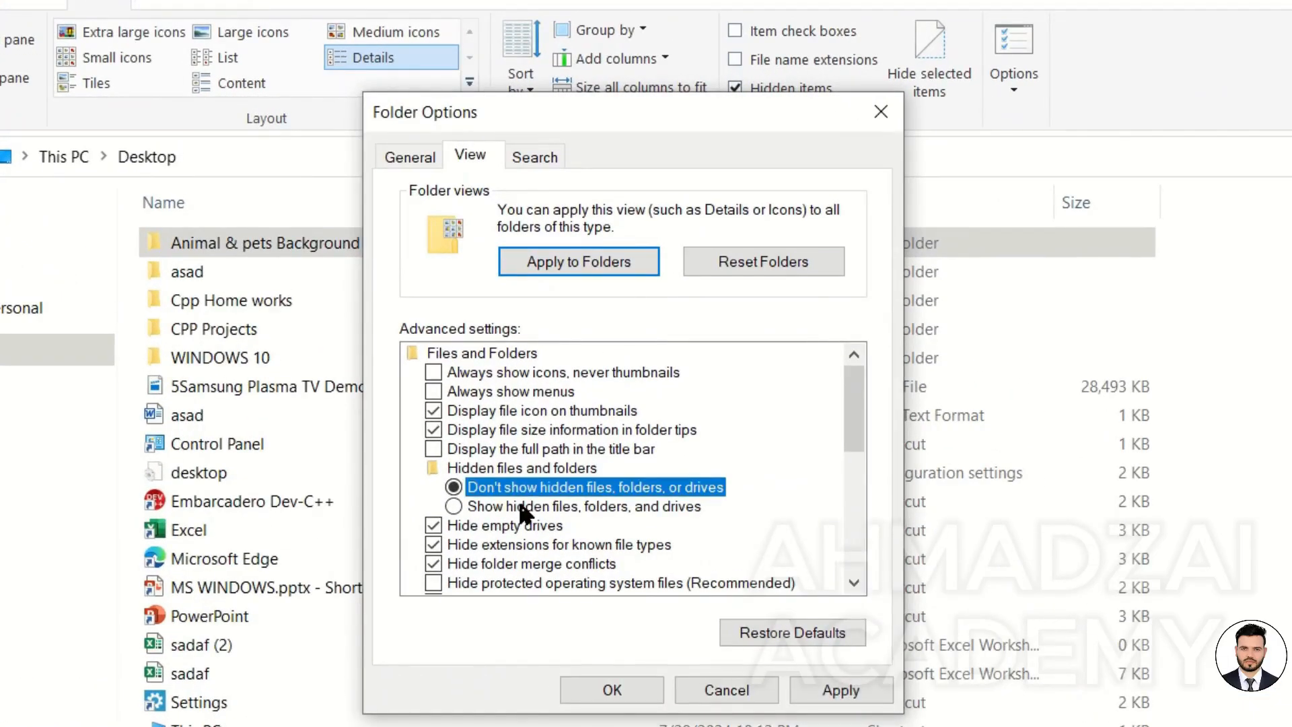
pyautogui.click(525, 508)
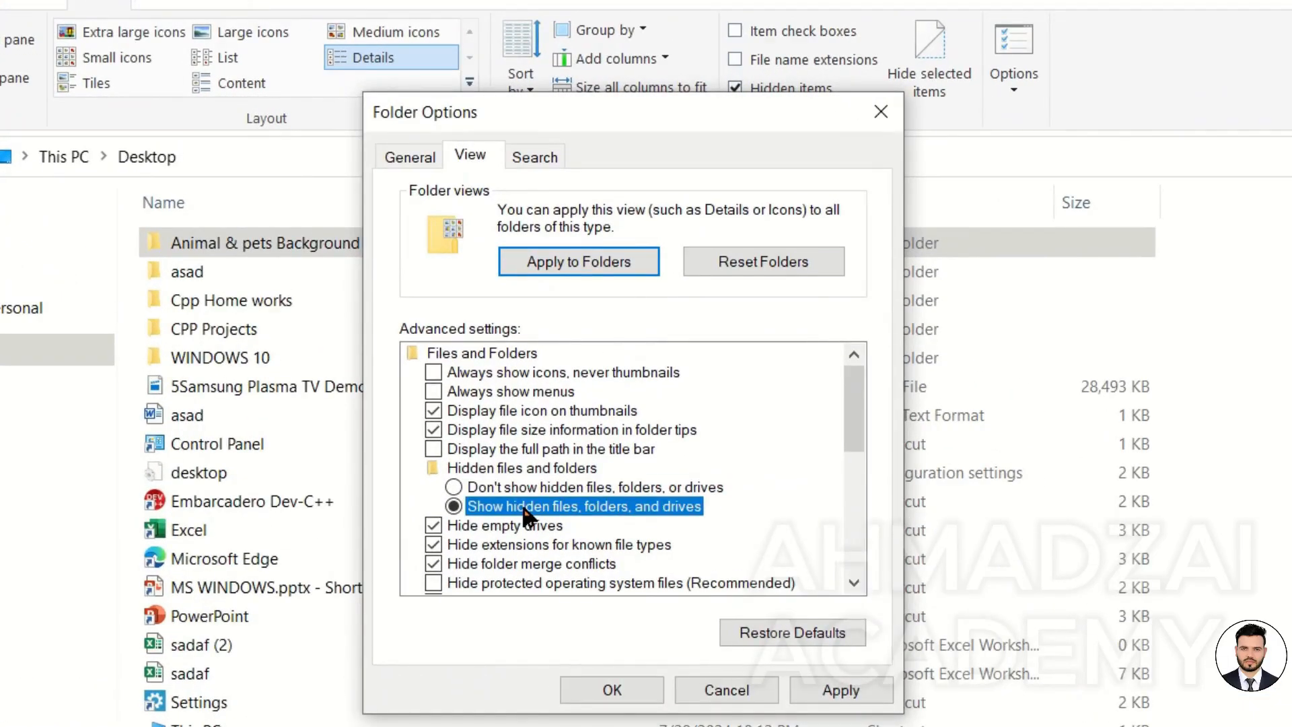
pyautogui.click(730, 691)
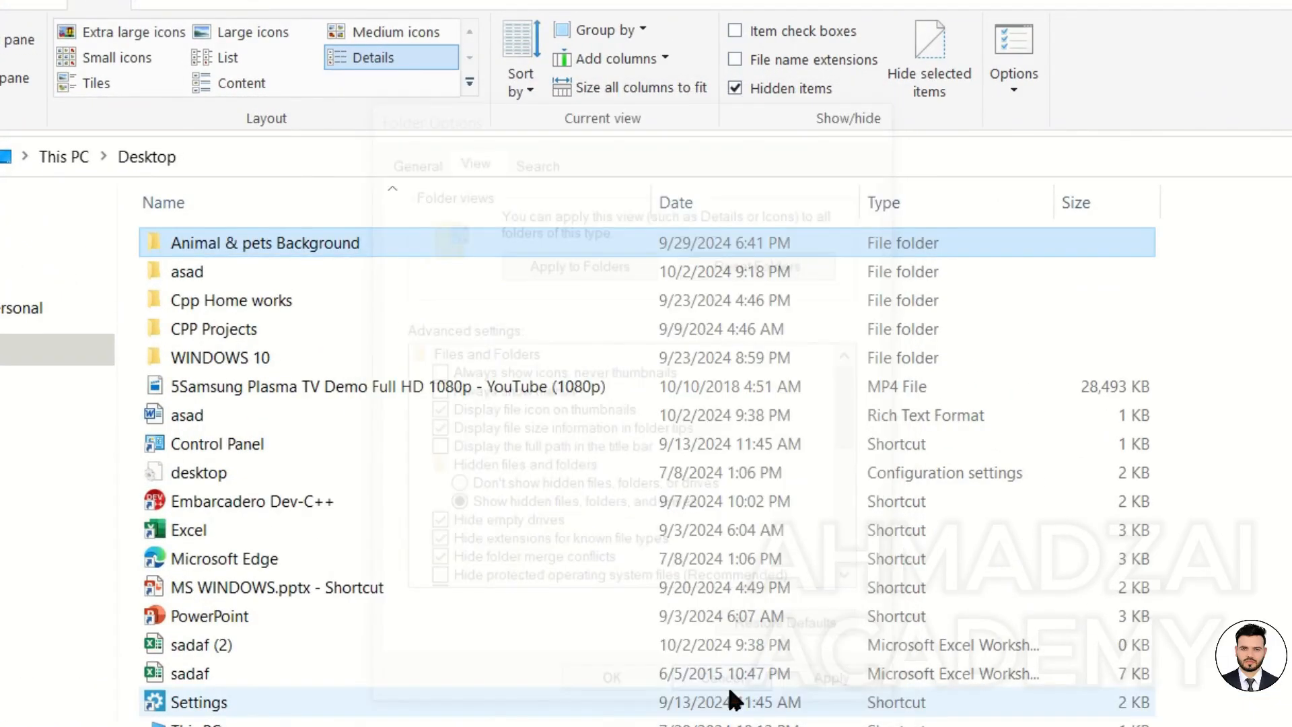
# Turn off Hidden items and open Folder Options, viewing its View and General tabs.
pyautogui.click(781, 87)
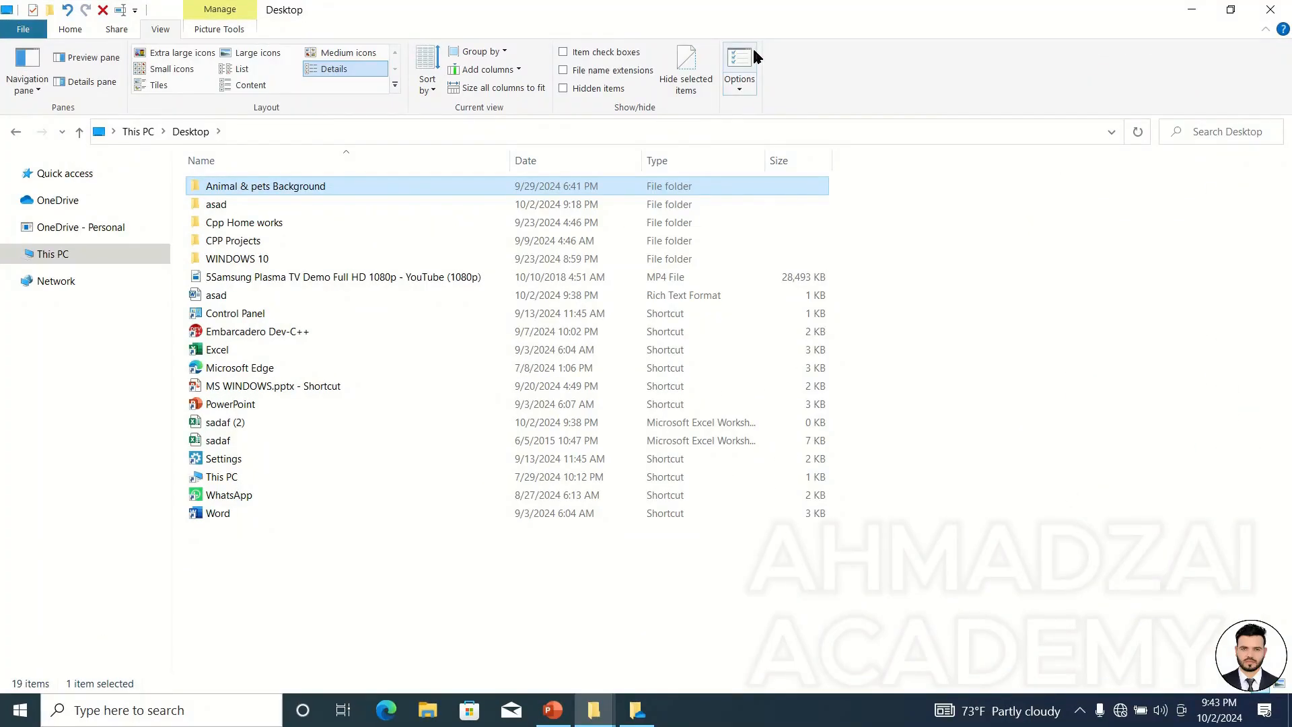
pyautogui.click(753, 54)
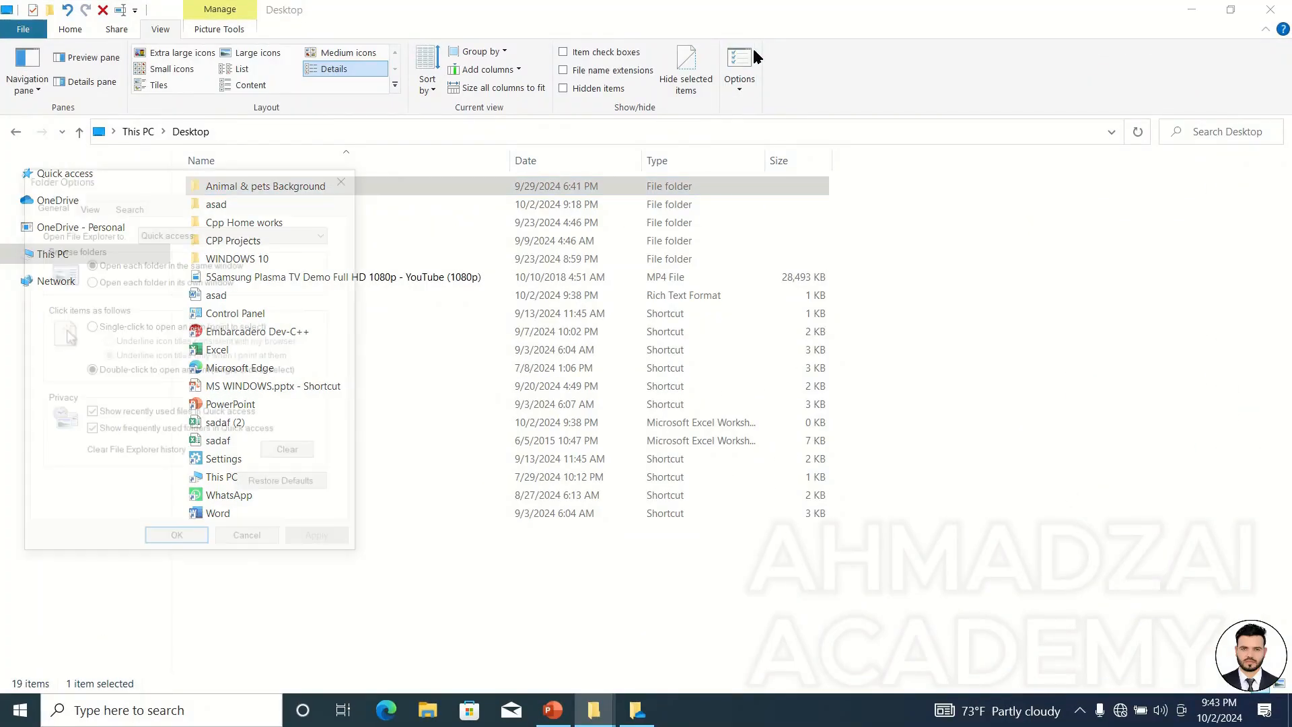
pyautogui.moveTo(304, 176); pyautogui.dragTo(924, 80)
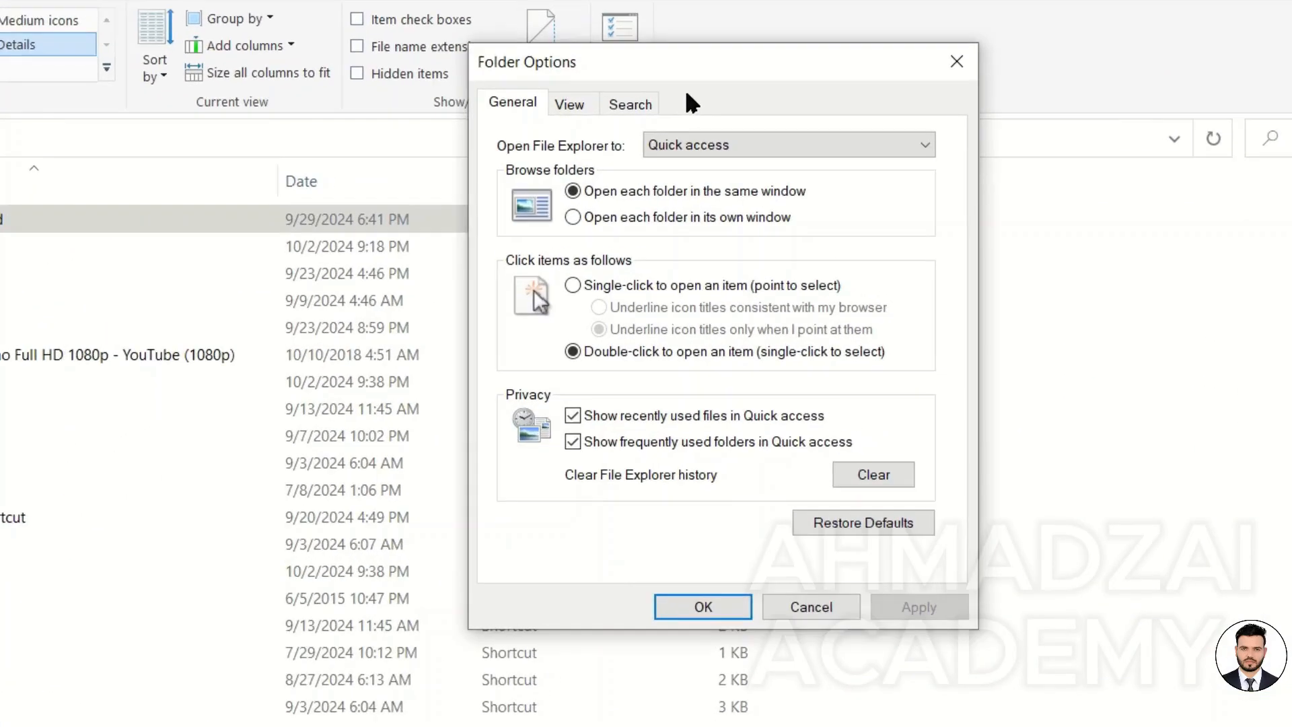
pyautogui.click(746, 109)
pyautogui.click(716, 101)
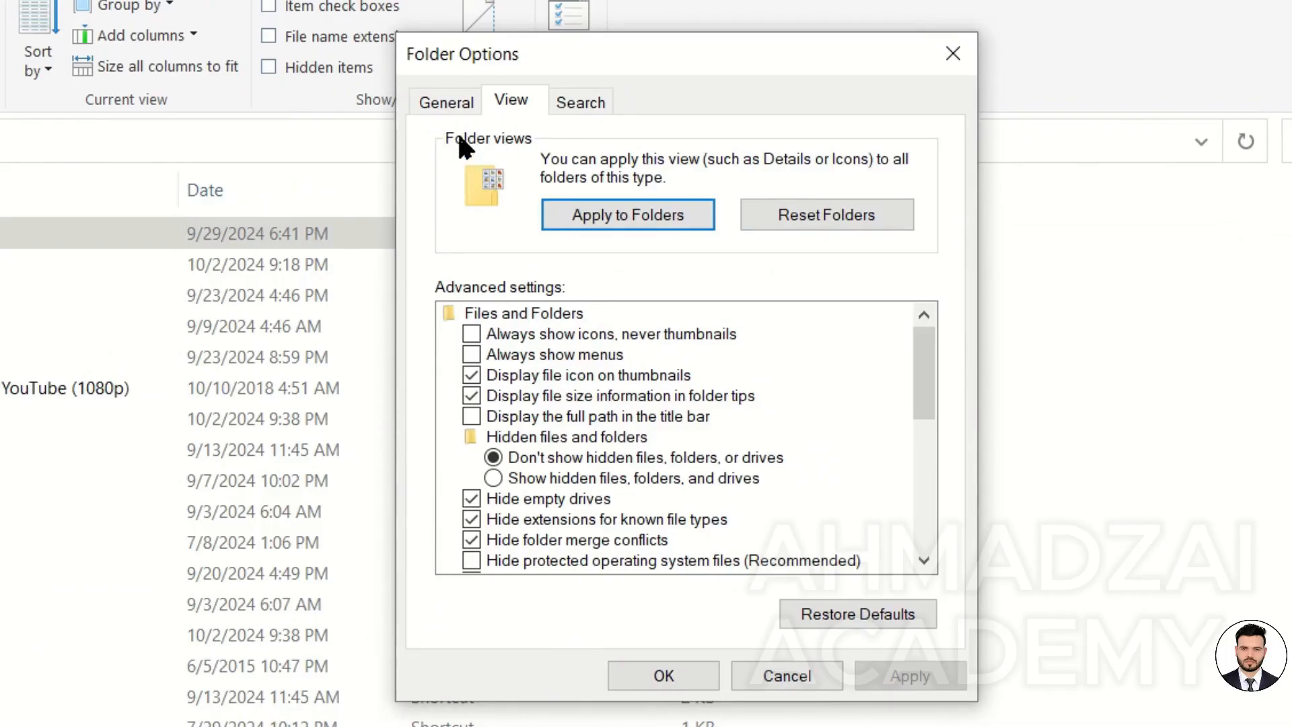
pyautogui.click(455, 109)
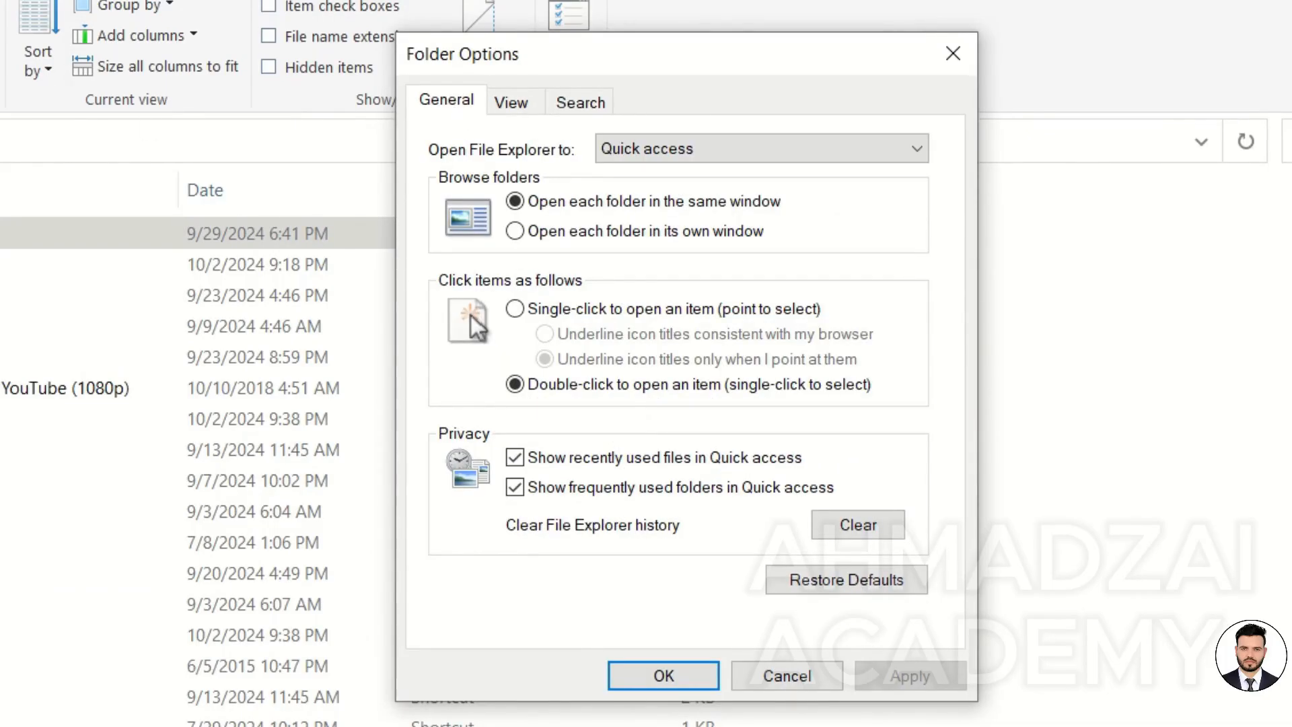
pyautogui.moveTo(640, 63); pyautogui.dragTo(482, 50)
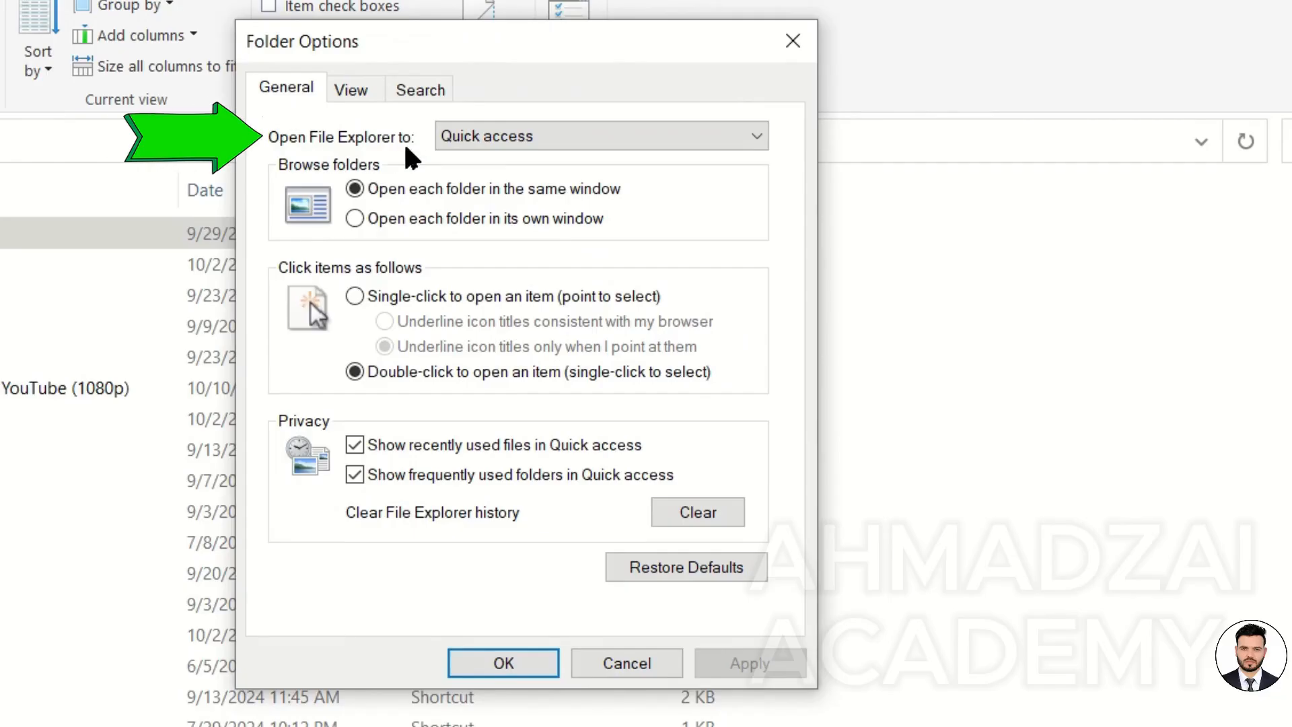
# Set File Explorer to open to This PC, apply it, and relaunch File Explorer to check.
pyautogui.click(493, 139)
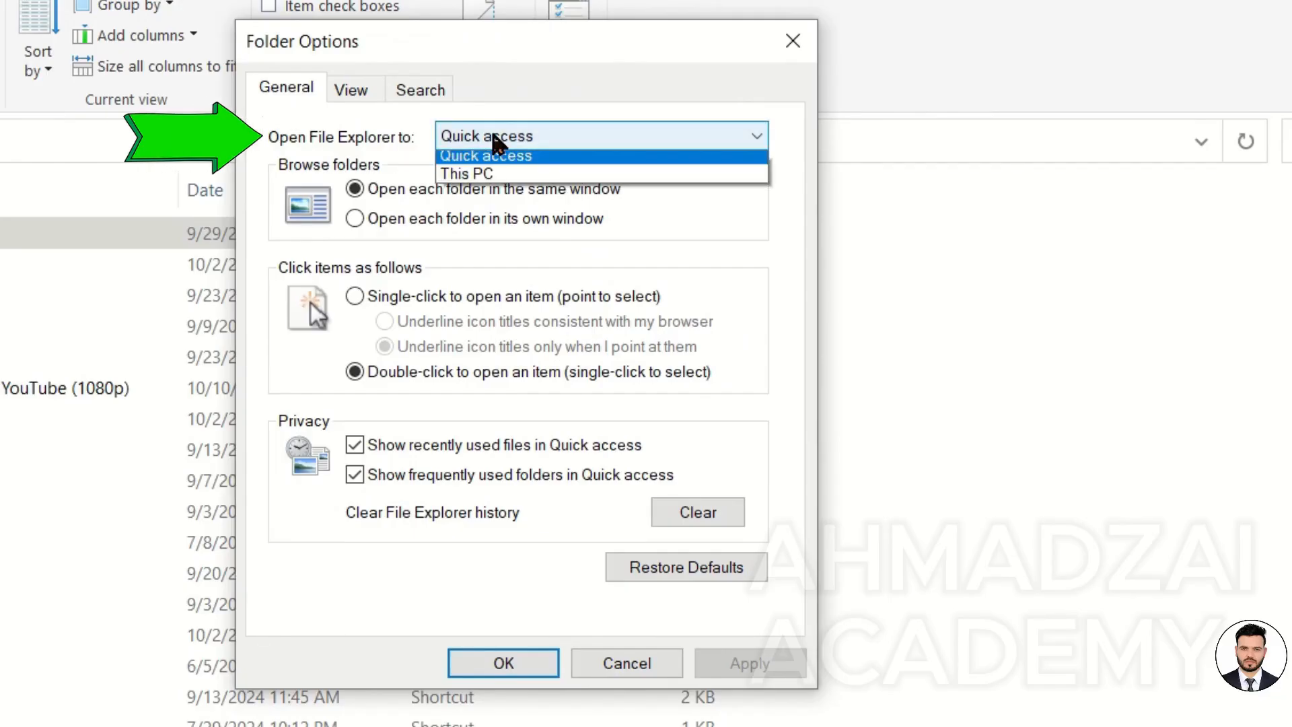
pyautogui.click(515, 180)
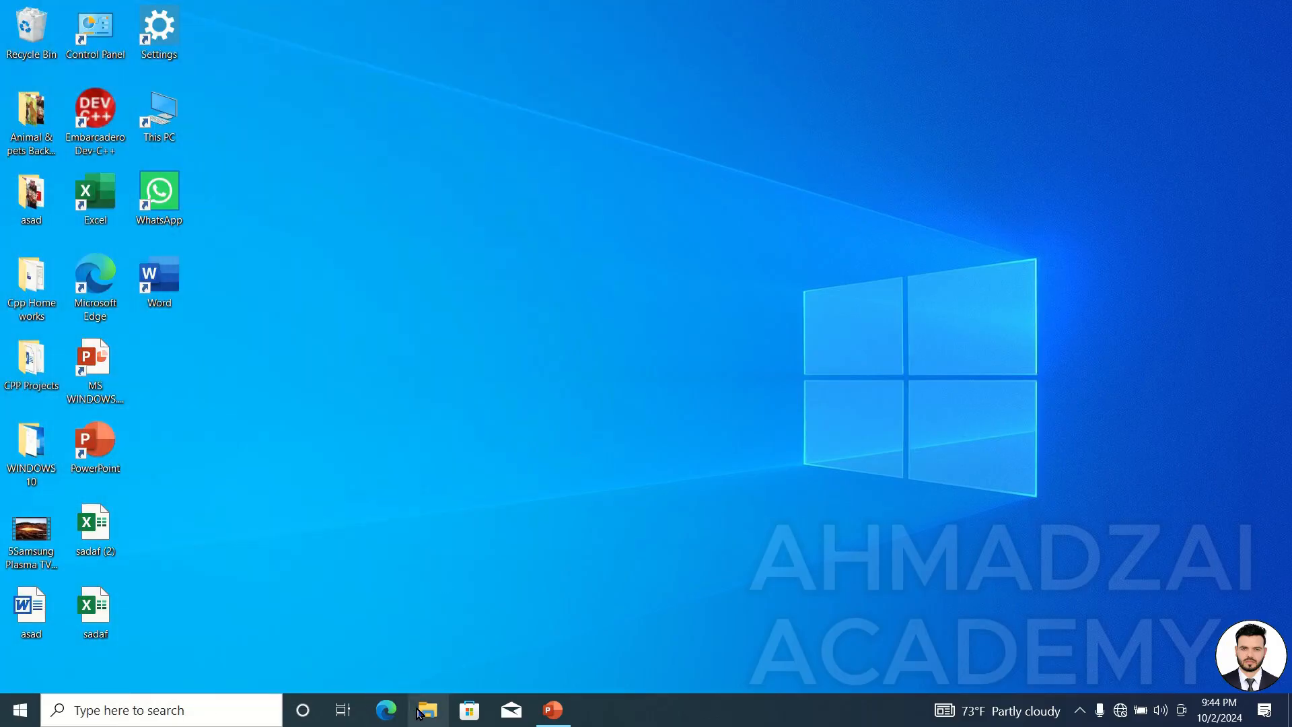
pyautogui.click(426, 710)
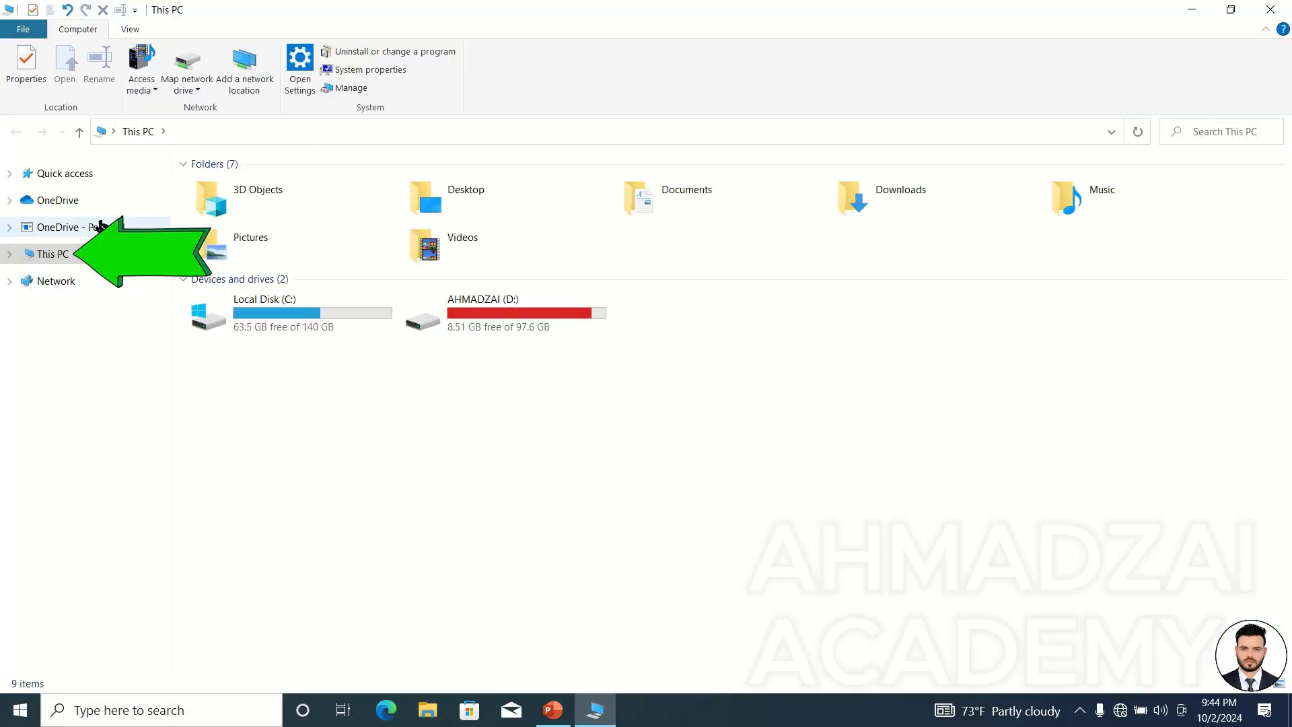
pyautogui.click(65, 174)
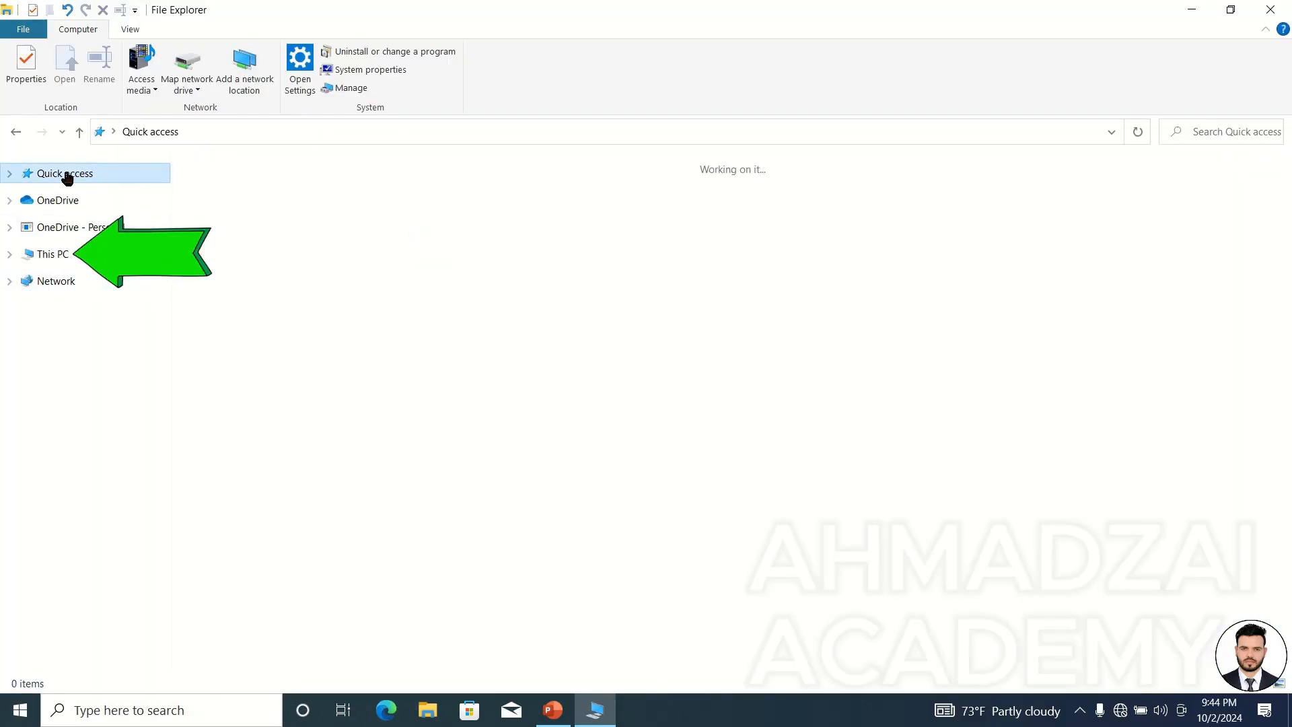
pyautogui.click(1270, 10)
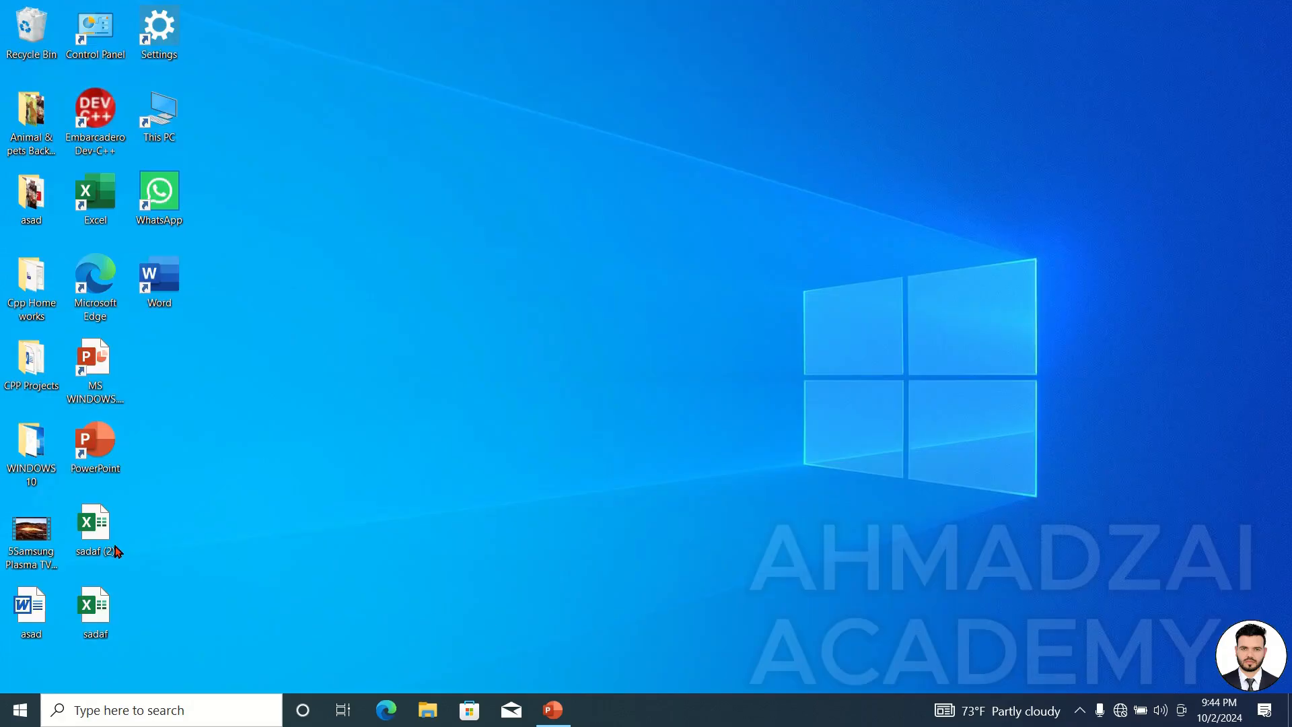
pyautogui.click(427, 710)
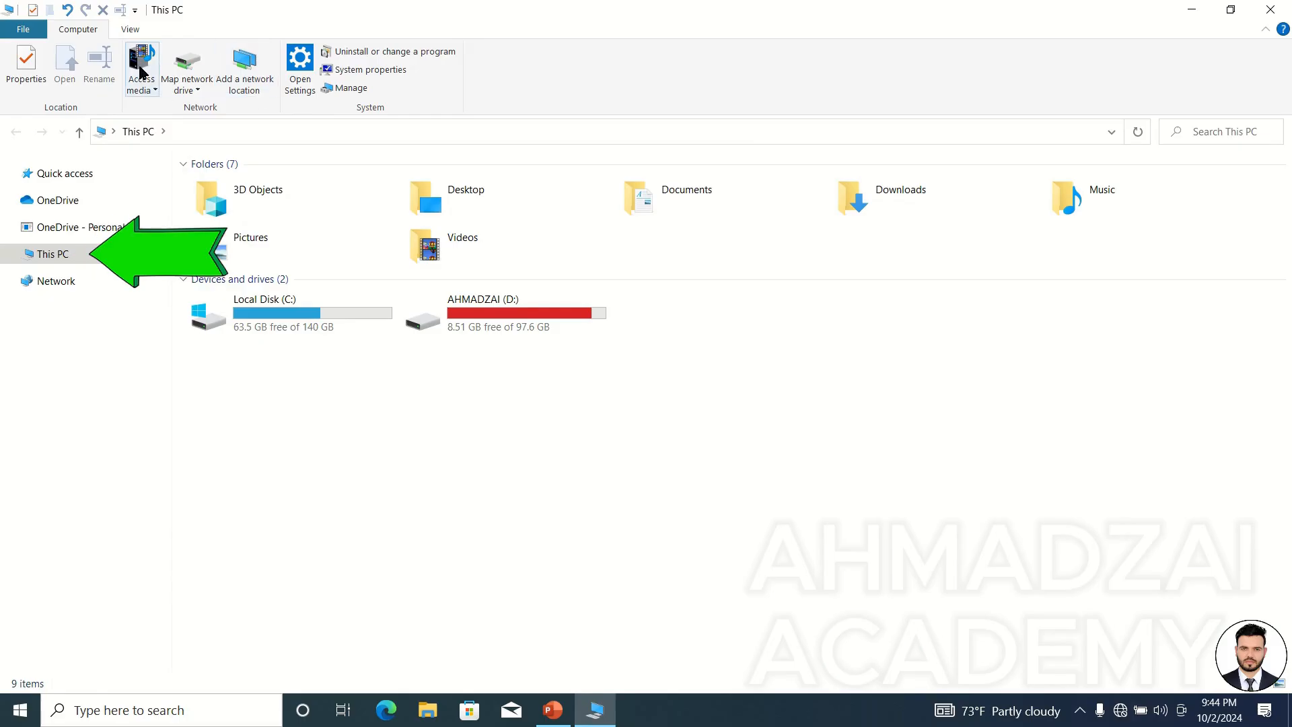
# Set File Explorer to open to Quick access again in Folder Options.
pyautogui.click(130, 29)
pyautogui.click(740, 76)
pyautogui.click(169, 233)
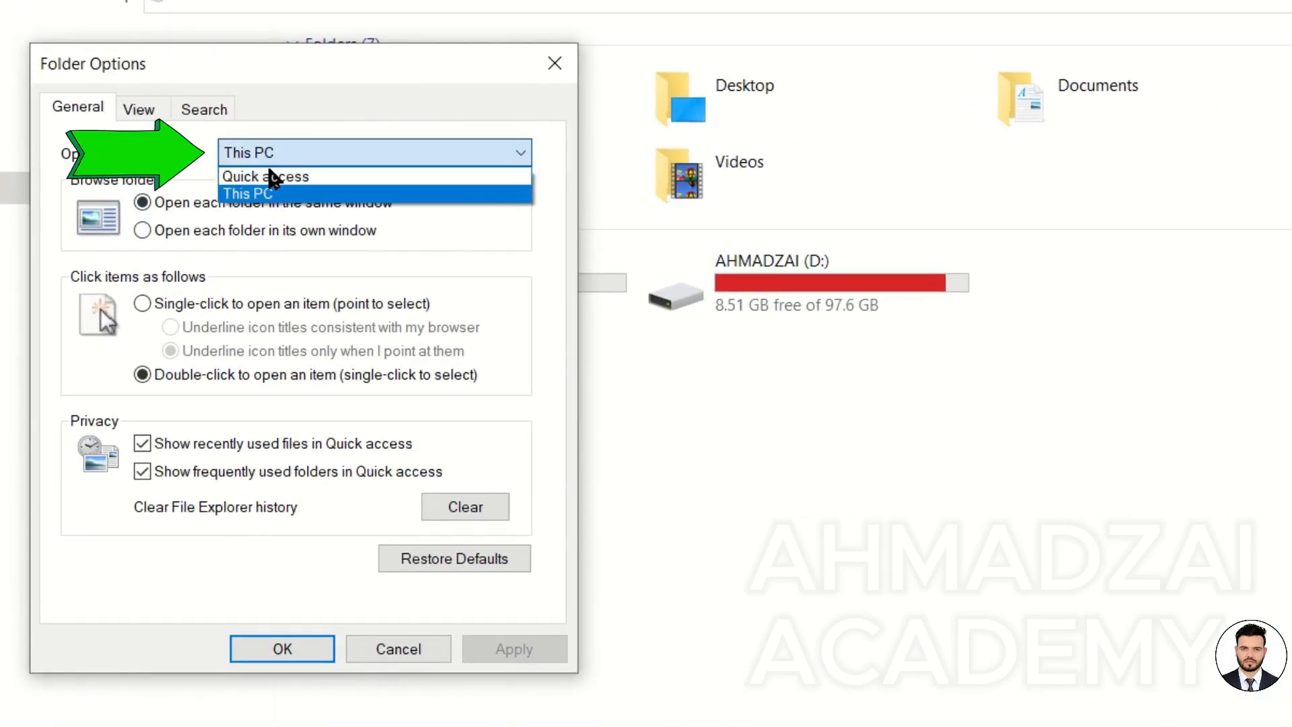
pyautogui.click(272, 176)
pyautogui.click(283, 648)
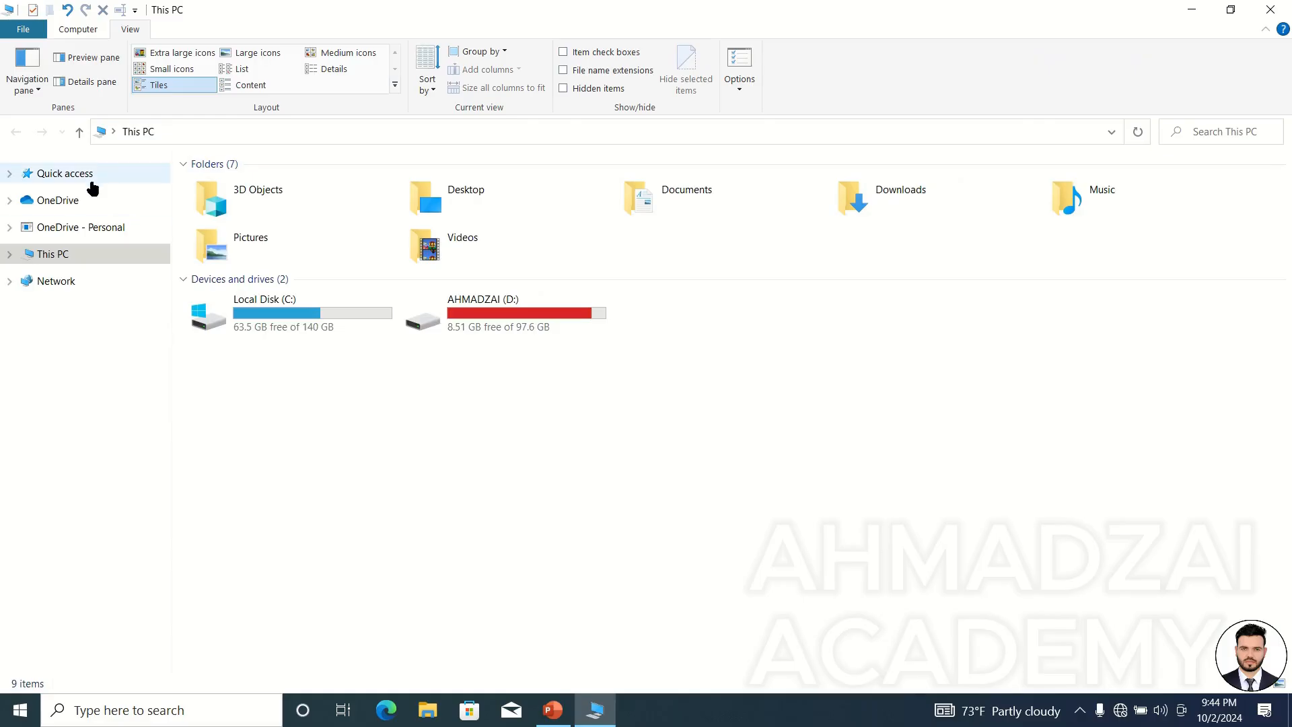
# Close and relaunch File Explorer to check which location it opens to.
pyautogui.click(92, 179)
pyautogui.click(1271, 10)
pyautogui.press('super+e')
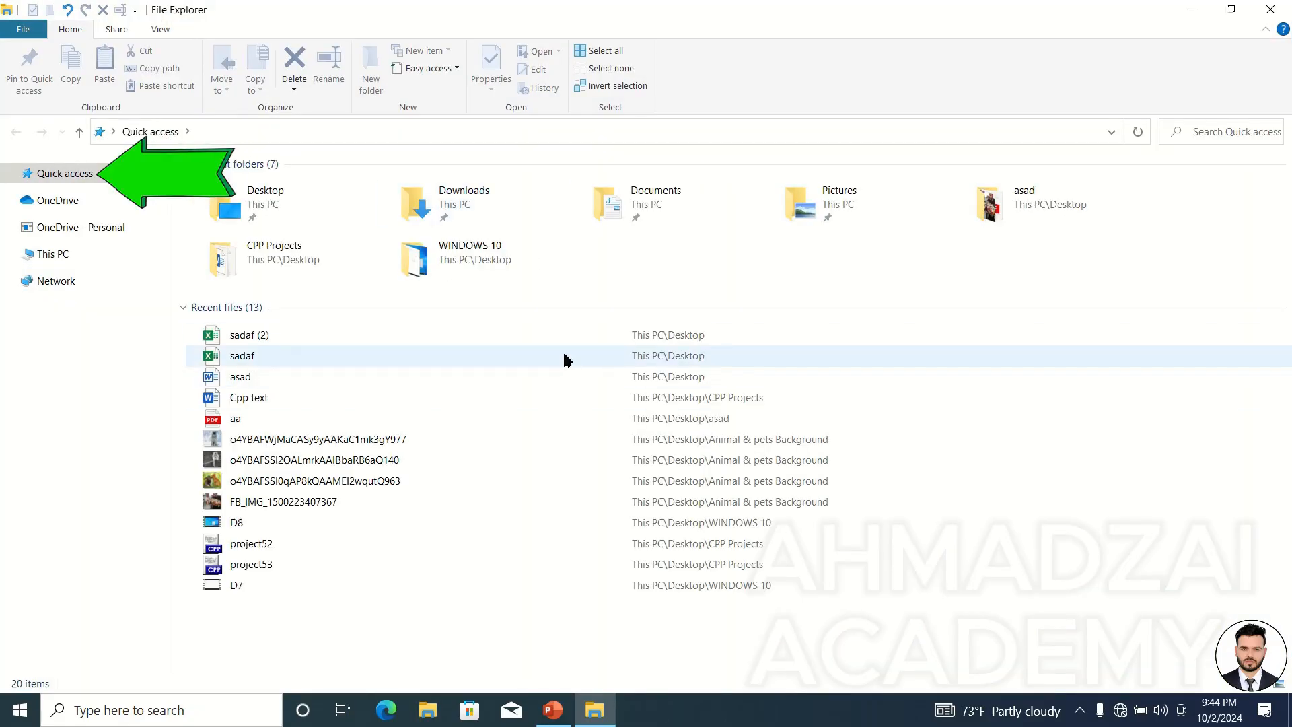
# Set folders to open each in its own window in Folder Options.
pyautogui.click(161, 29)
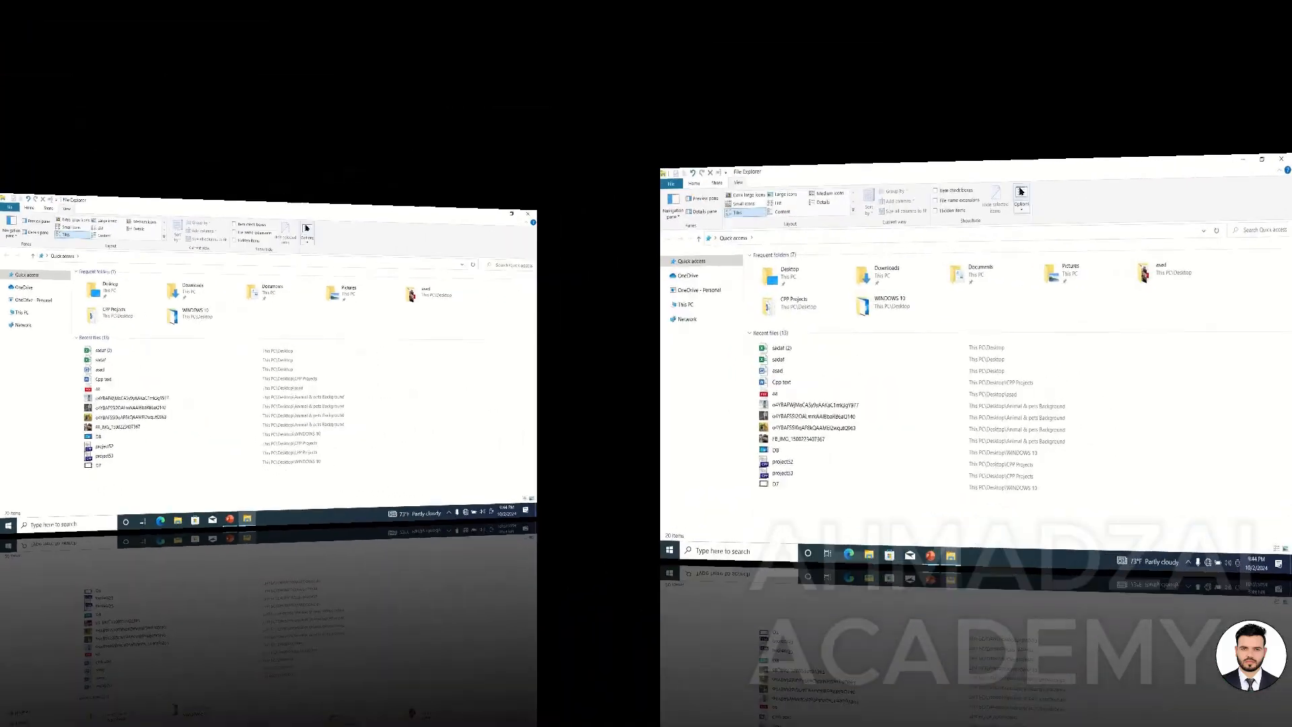
pyautogui.click(652, 100)
pyautogui.moveTo(304, 181); pyautogui.dragTo(905, 78)
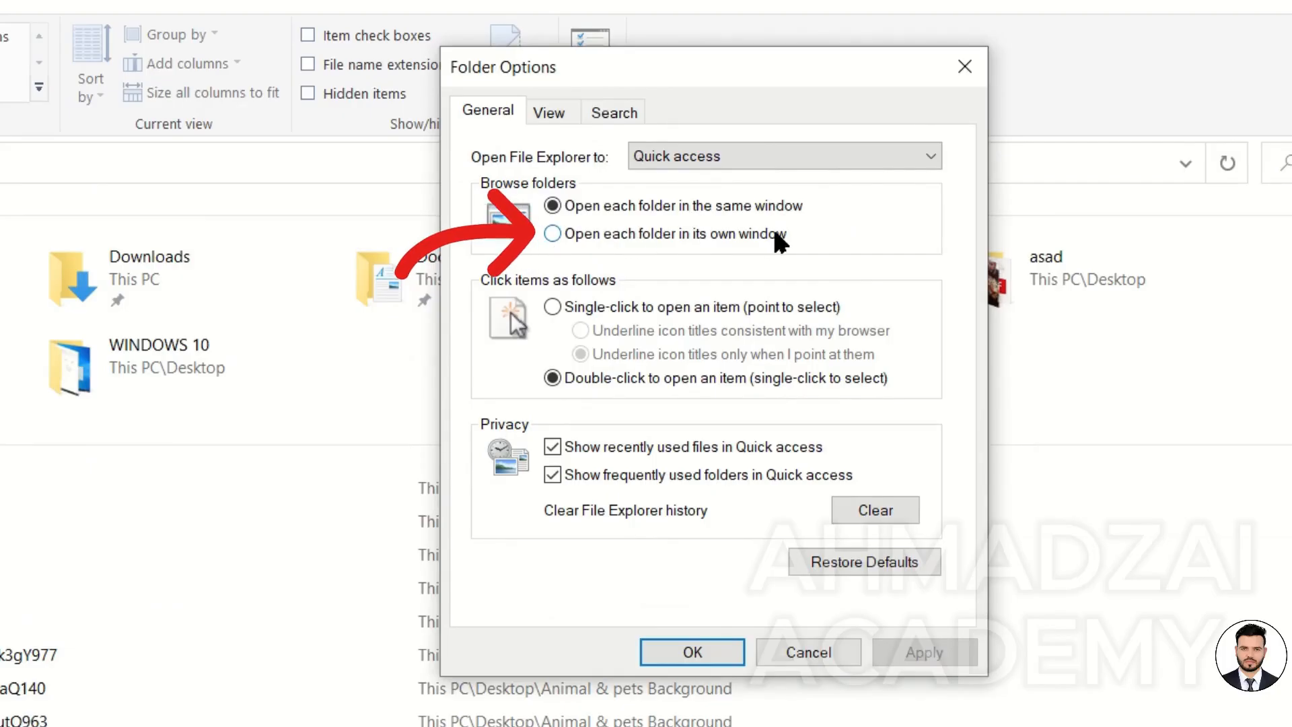
pyautogui.click(640, 235)
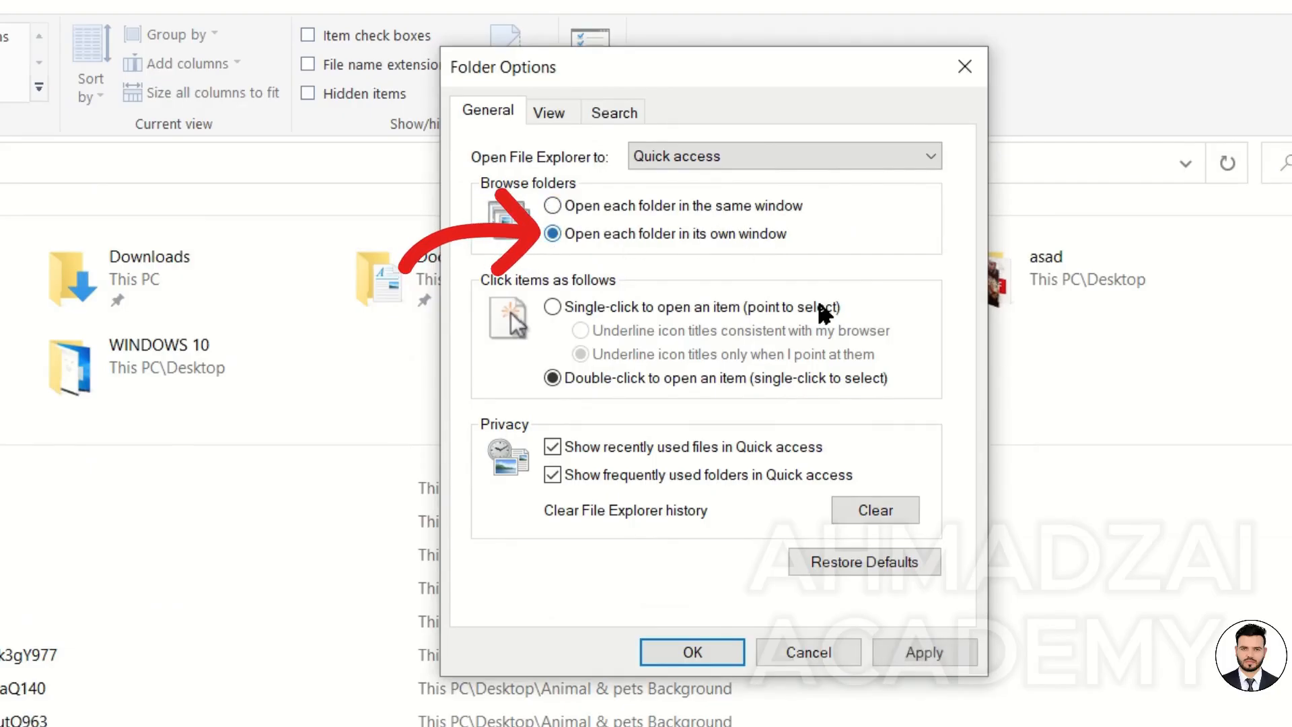
pyautogui.click(721, 657)
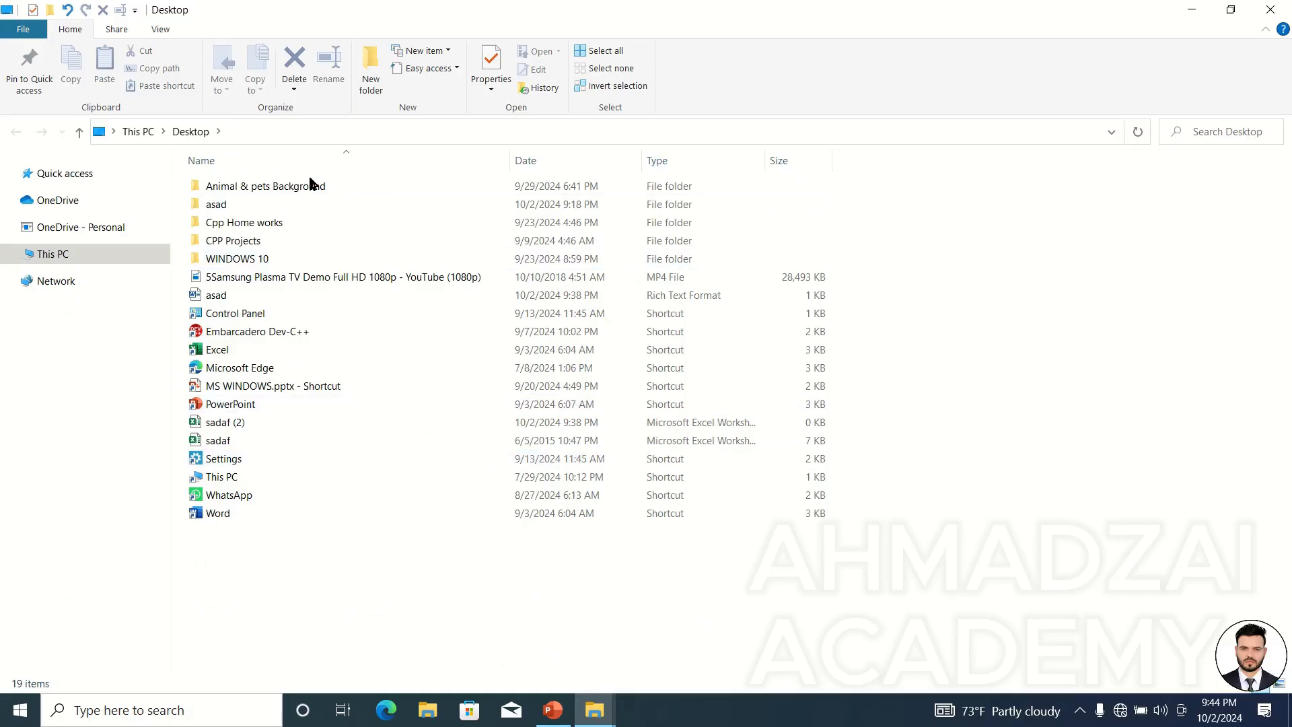
# Open the Animal & pets Background and asad folders from Desktop in separate windows, then close them.
pyautogui.doubleClick(317, 185)
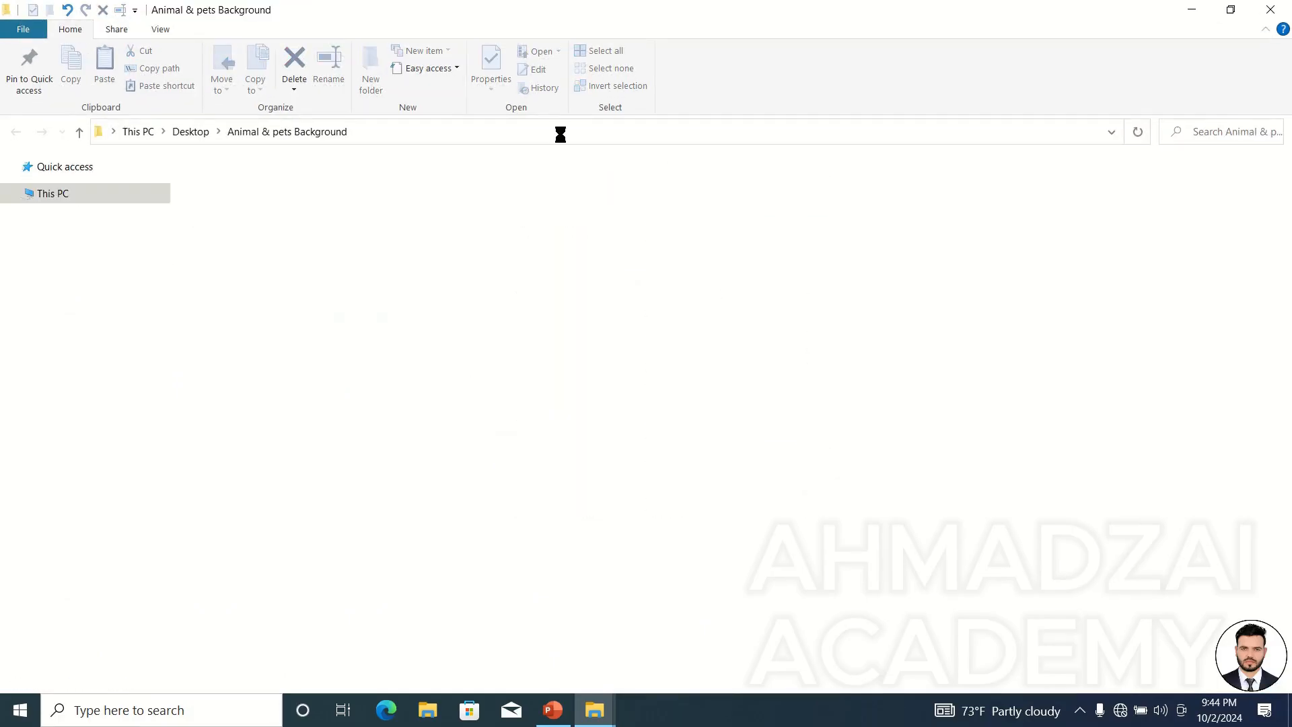
pyautogui.moveTo(736, 14); pyautogui.dragTo(907, 125)
pyautogui.moveTo(646, 9); pyautogui.dragTo(469, 86)
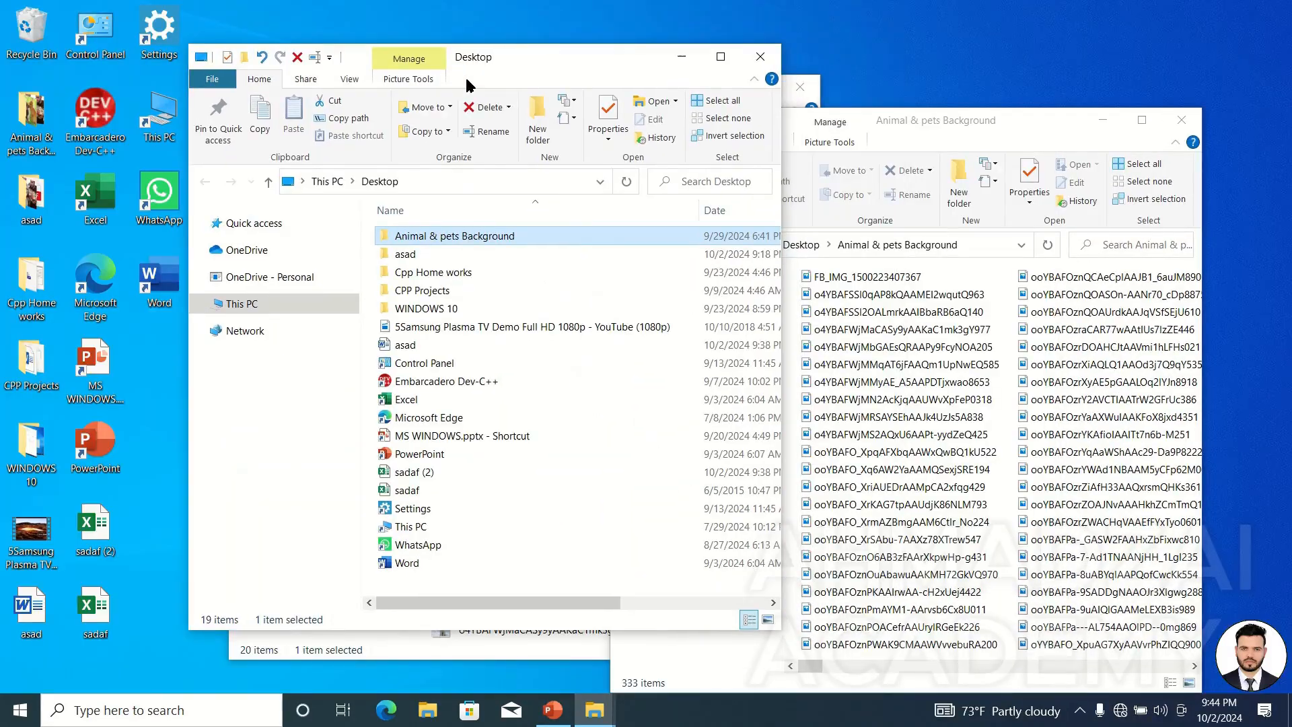
pyautogui.click(1183, 120)
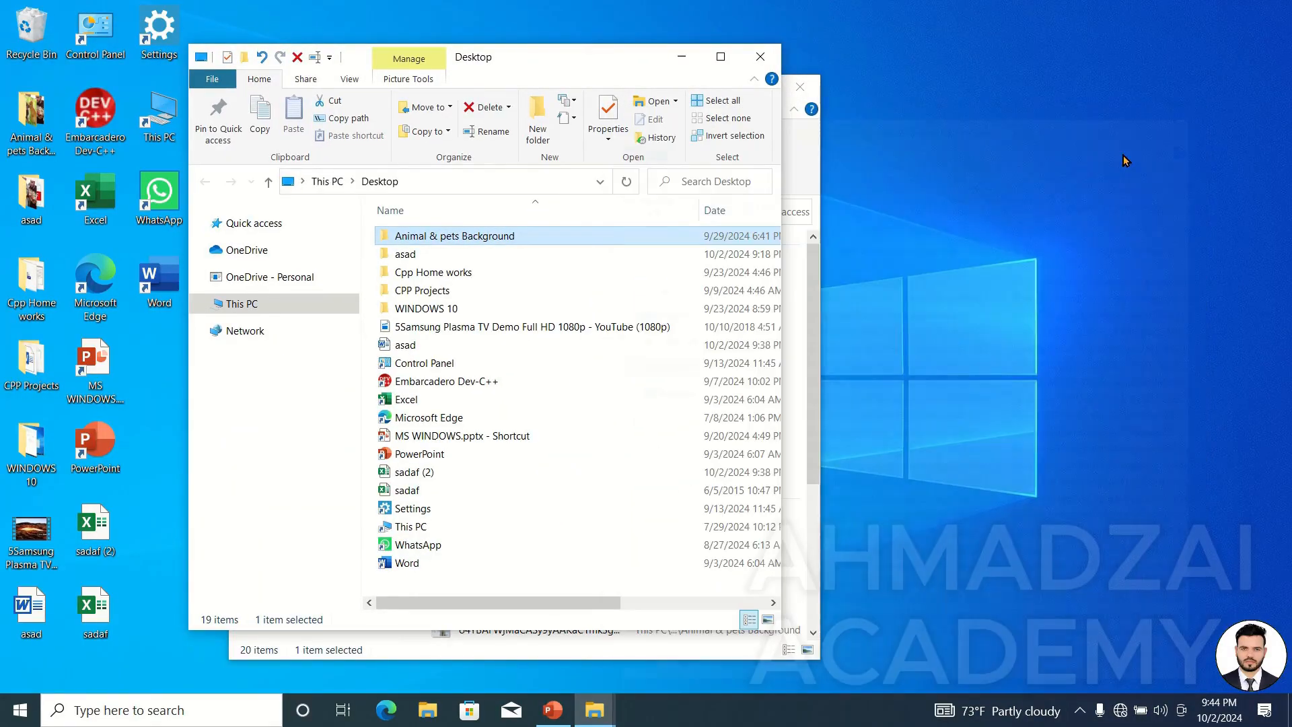
pyautogui.moveTo(586, 58); pyautogui.dragTo(453, 52)
pyautogui.click(282, 247)
pyautogui.doubleClick(283, 248)
pyautogui.moveTo(404, 56); pyautogui.dragTo(1062, 323)
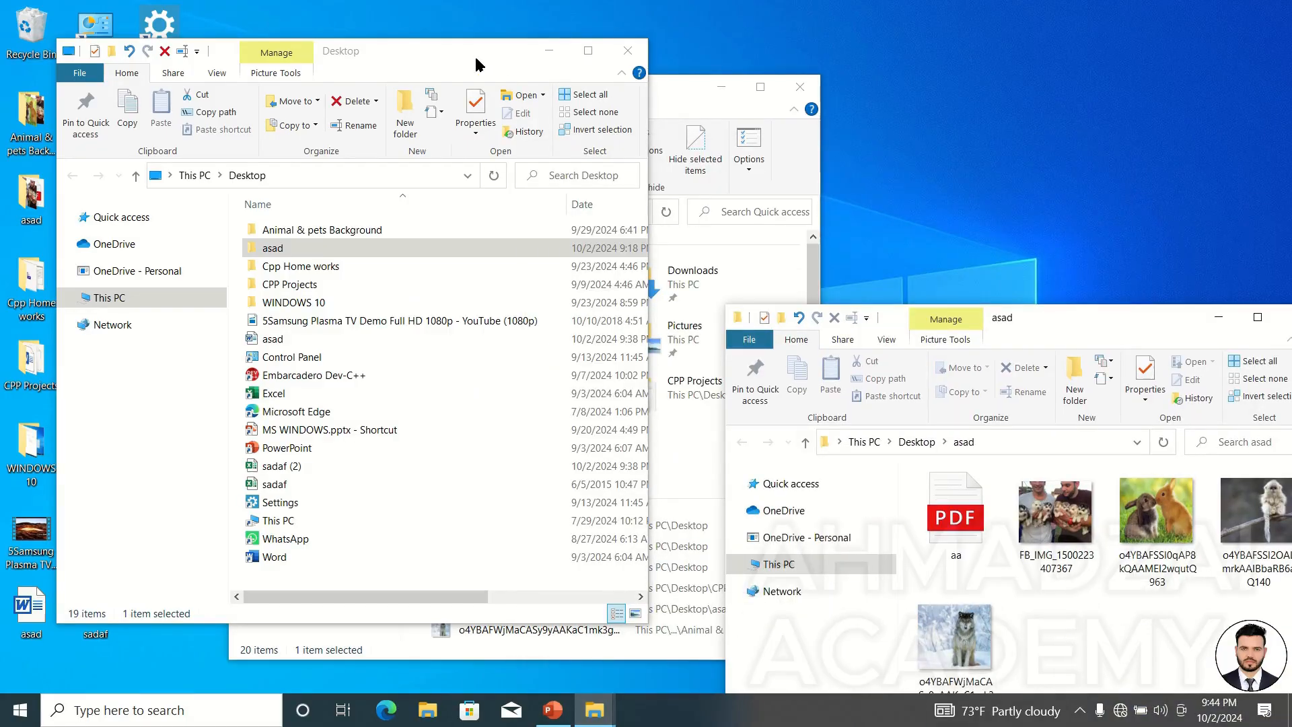
pyautogui.moveTo(476, 64); pyautogui.dragTo(426, 51)
pyautogui.moveTo(1054, 328); pyautogui.dragTo(651, 269)
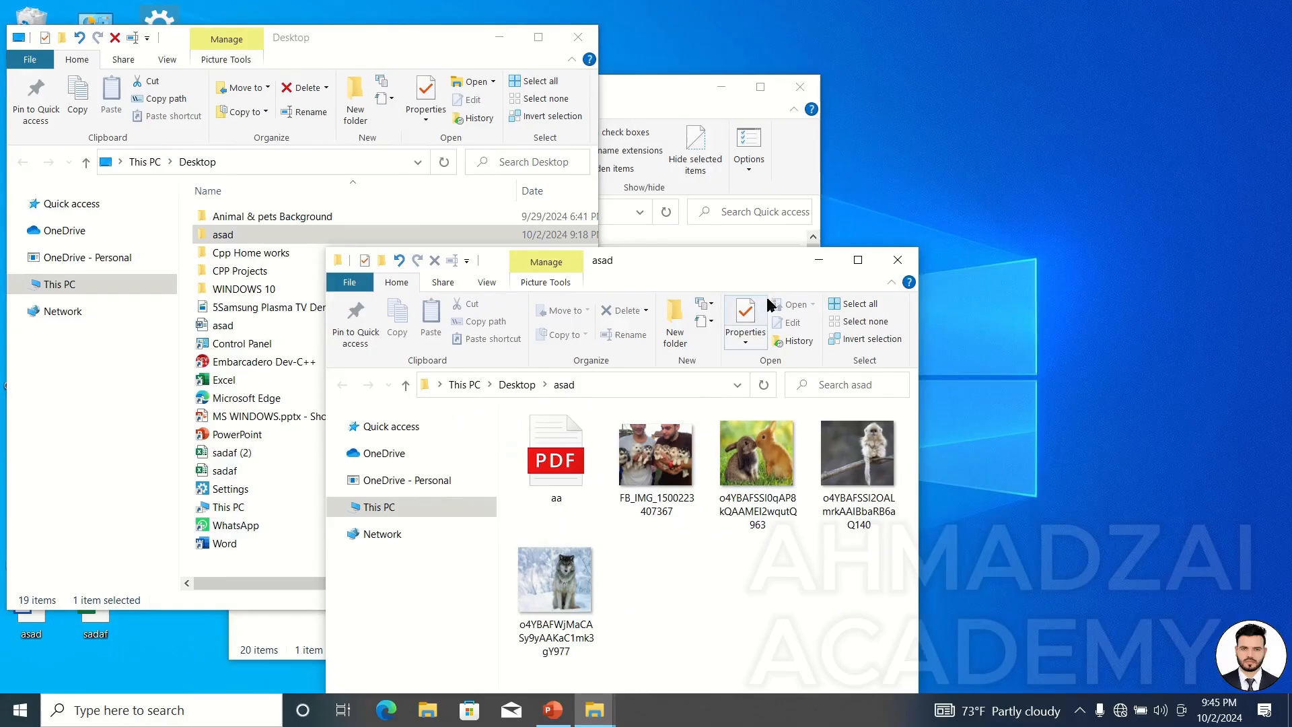
pyautogui.click(898, 260)
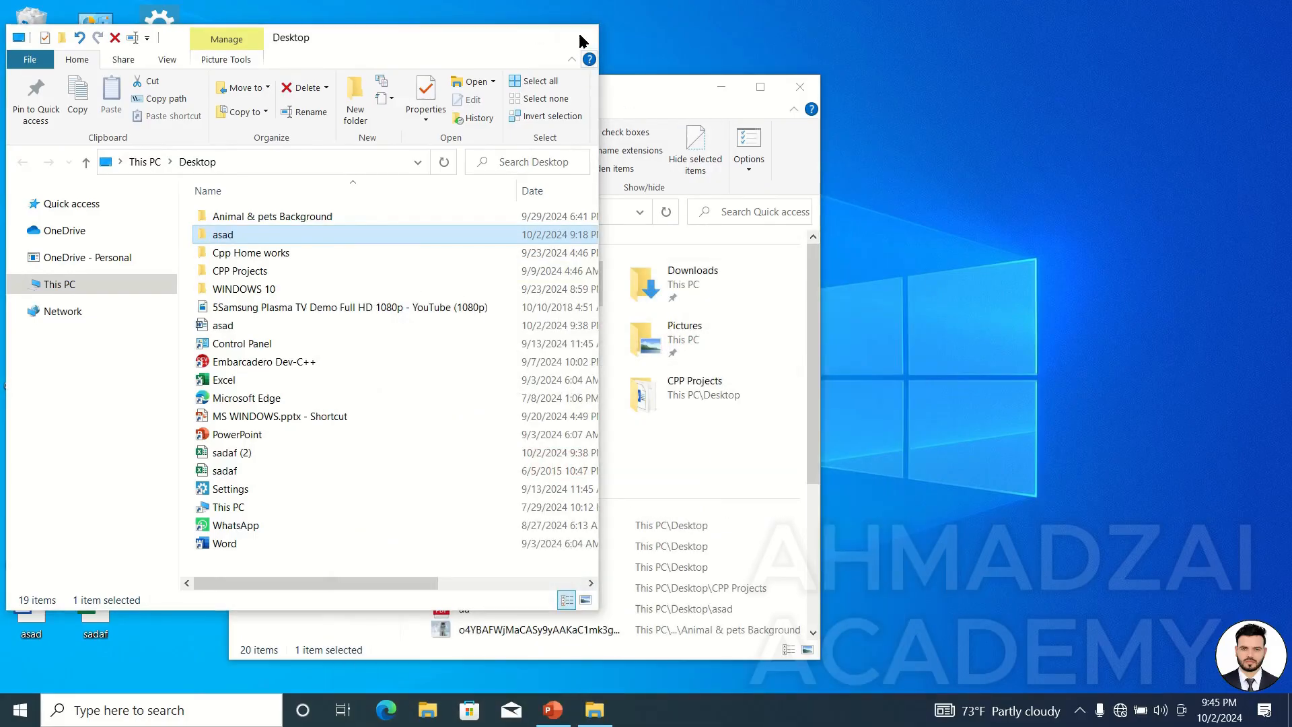
pyautogui.click(579, 38)
# Maximize File Explorer and set folders to open in the same window again.
pyautogui.click(761, 84)
pyautogui.click(740, 60)
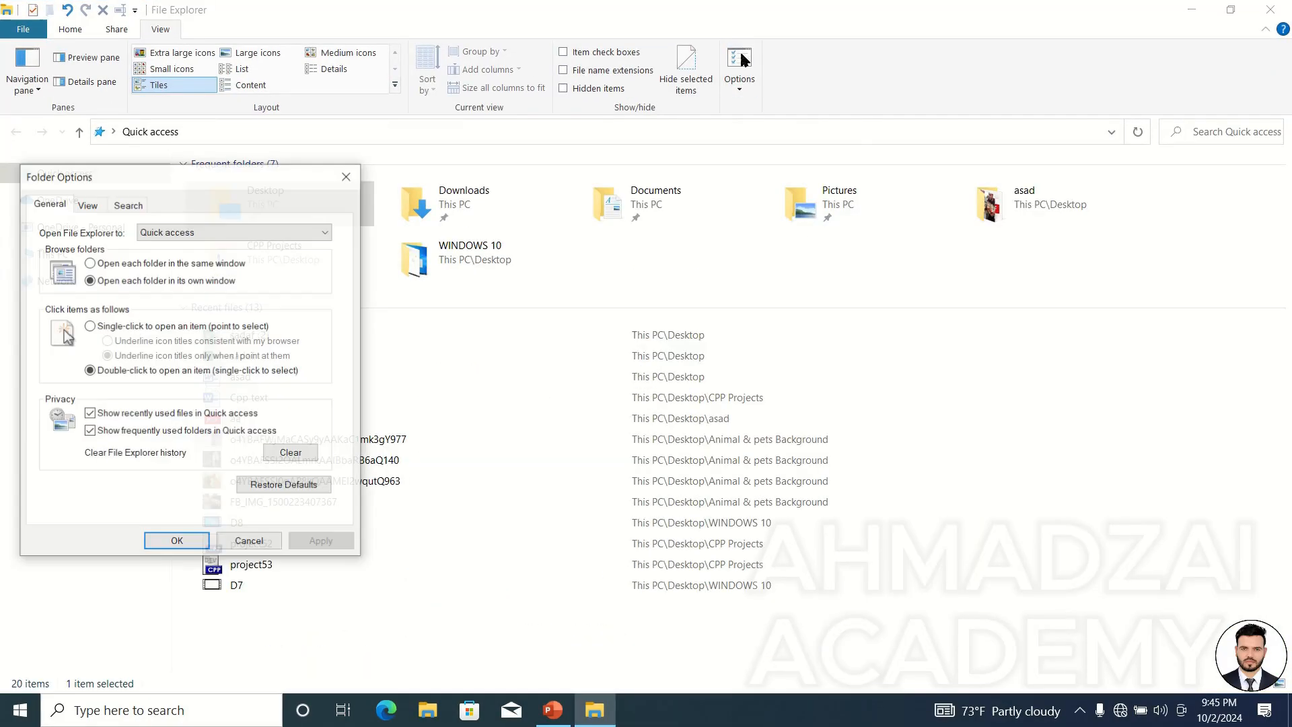
pyautogui.moveTo(222, 175); pyautogui.dragTo(736, 68)
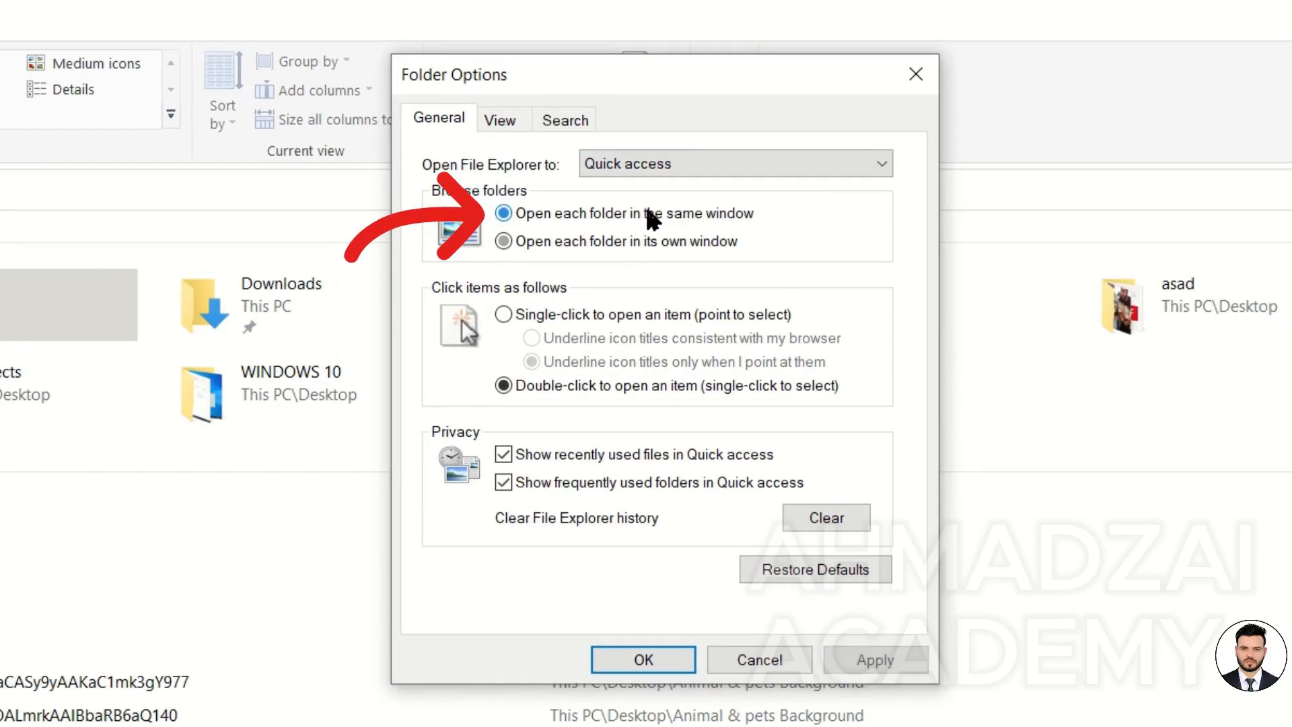
pyautogui.click(643, 659)
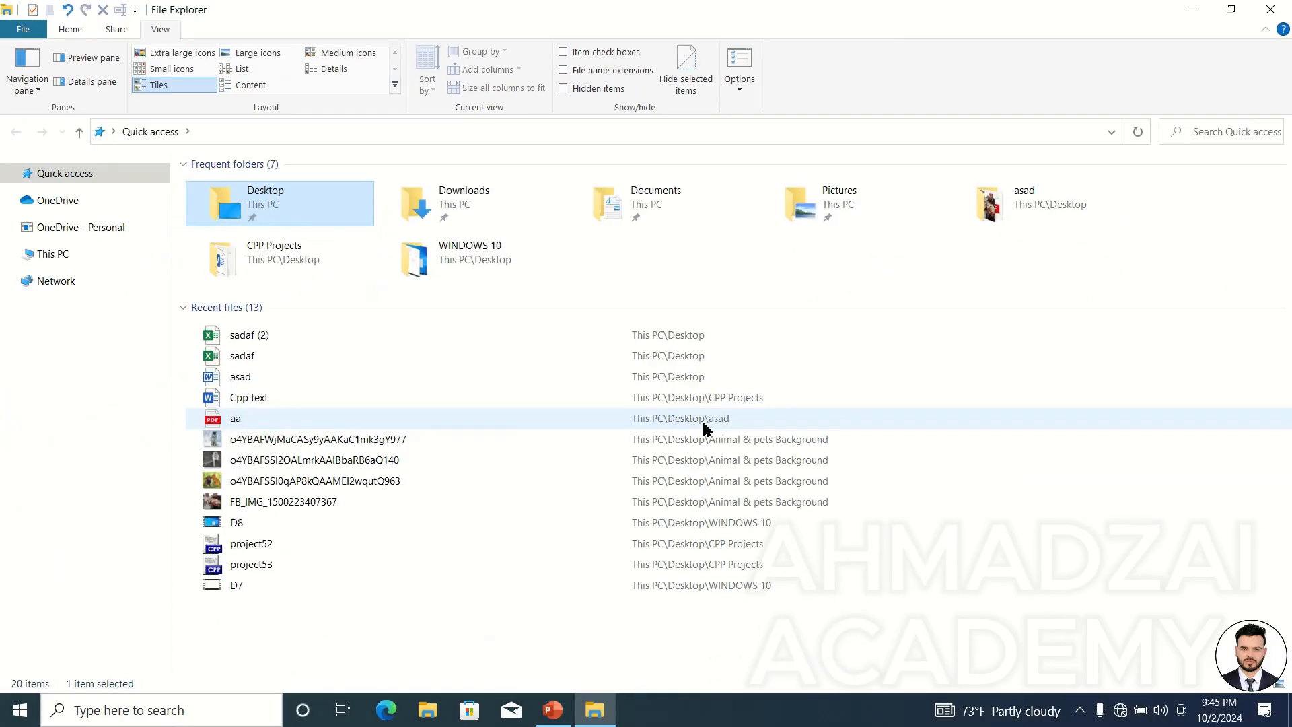
# Open Desktop and then the Animal & pets Background folder to check they open in the same window.
pyautogui.moveTo(846, 6); pyautogui.dragTo(664, 48)
pyautogui.doubleClick(661, 244)
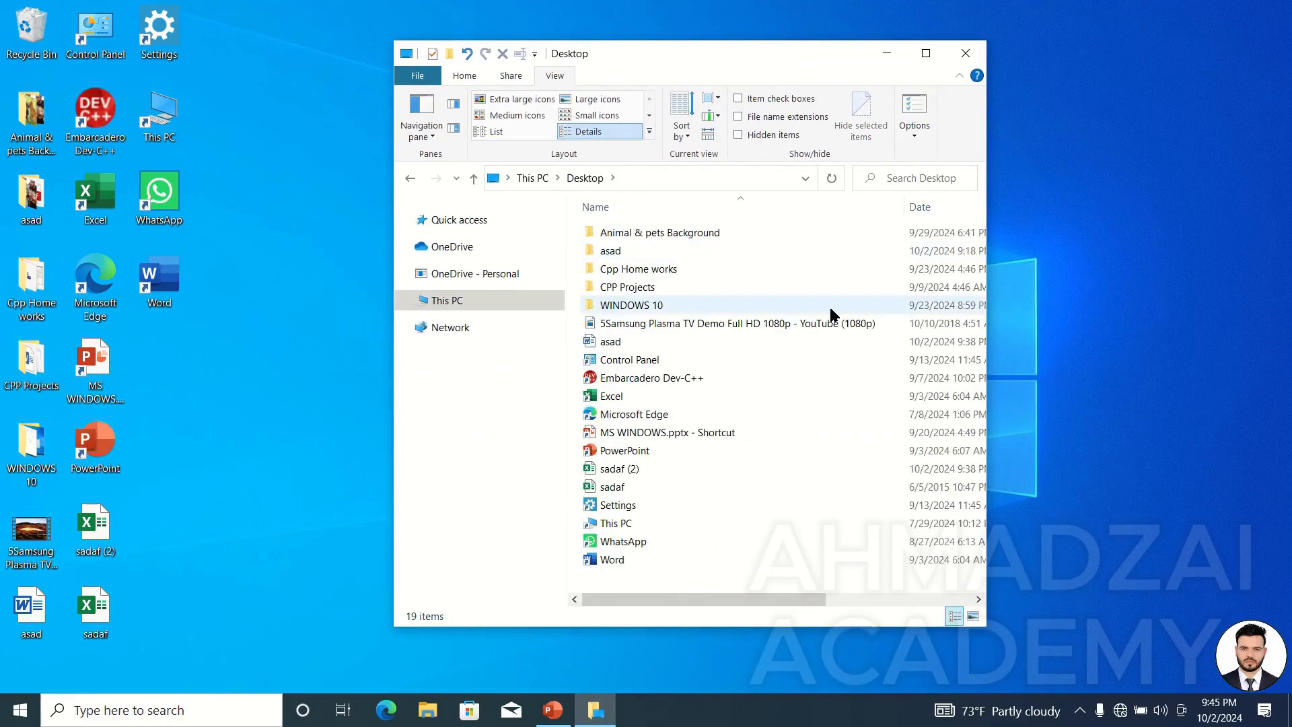
pyautogui.doubleClick(708, 235)
pyautogui.doubleClick(709, 244)
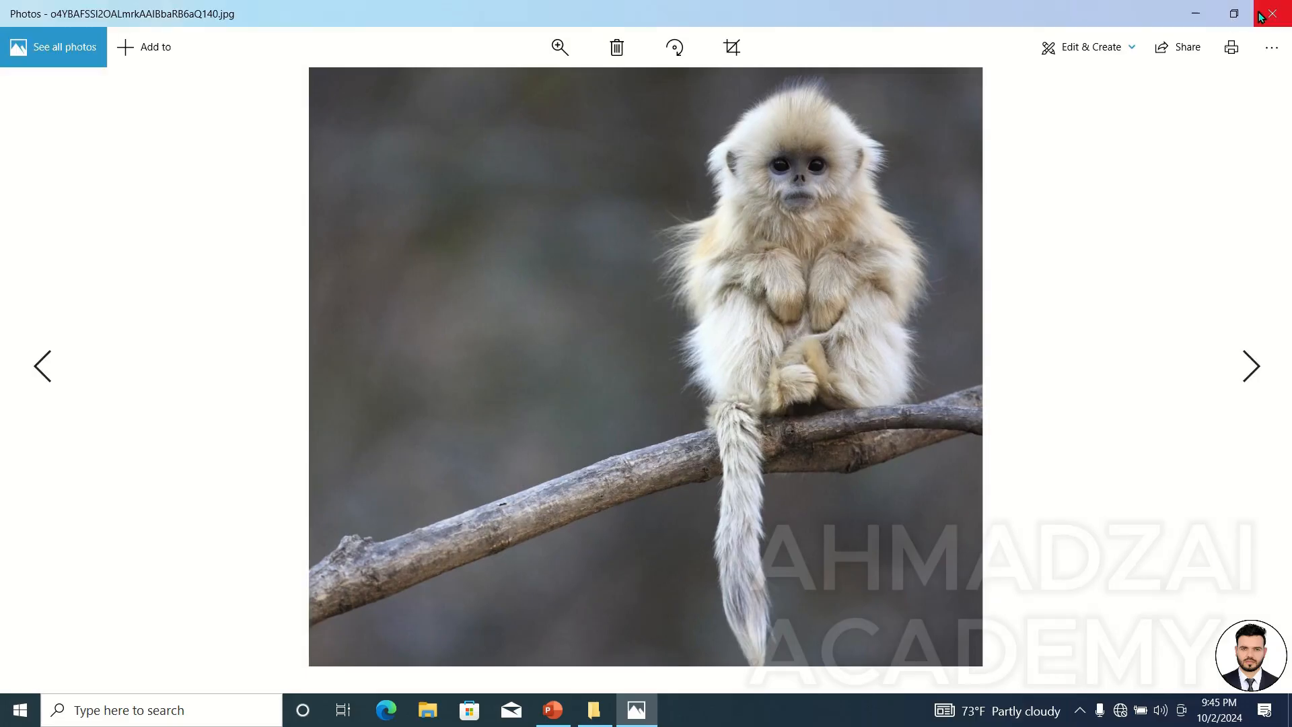
pyautogui.click(1259, 13)
pyautogui.moveTo(772, 54); pyautogui.dragTo(590, 62)
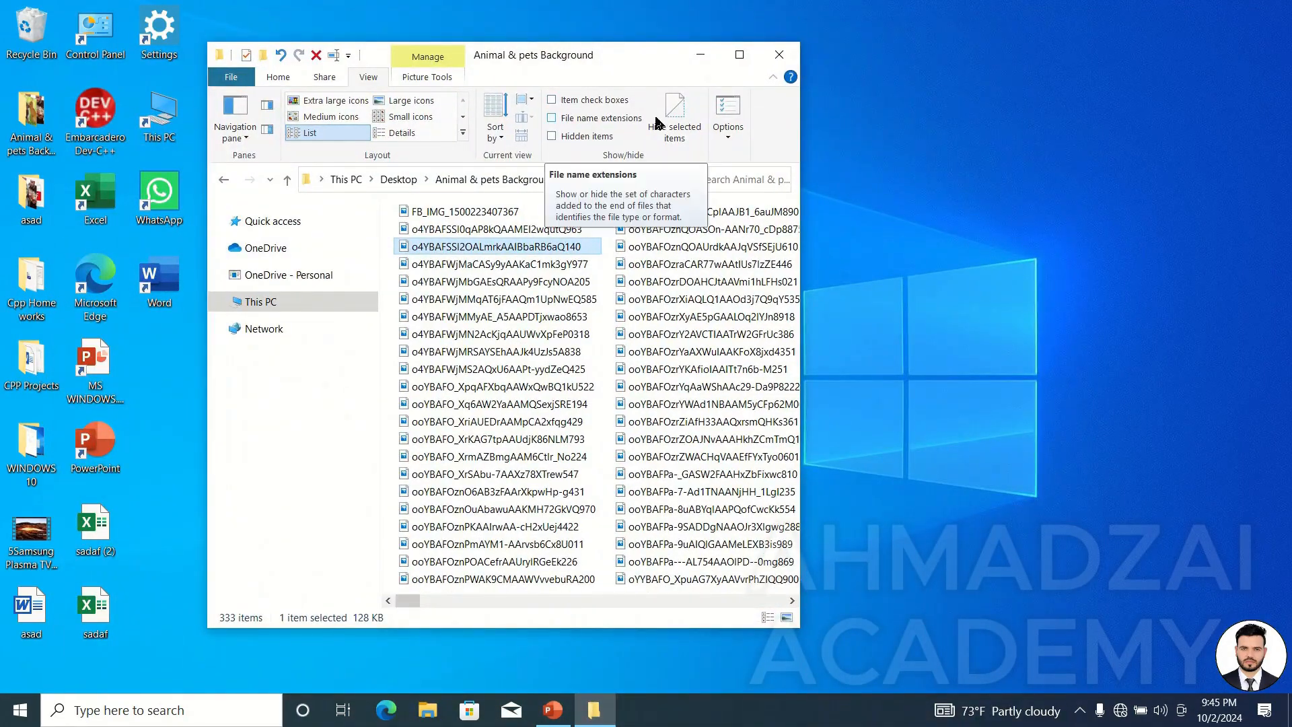
# Switch the click setting to single-click and back to double-click in Folder Options, and confirm.
pyautogui.click(727, 111)
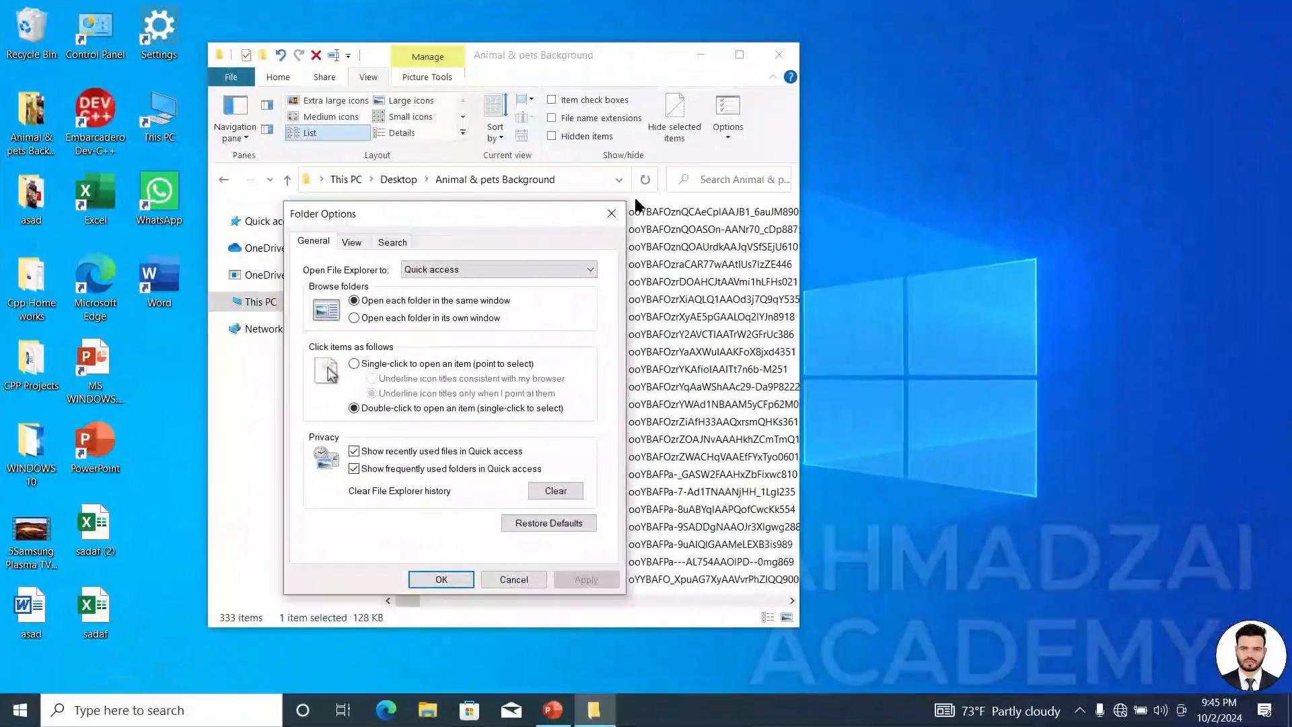
pyautogui.moveTo(556, 210); pyautogui.dragTo(879, 83)
pyautogui.click(720, 241)
pyautogui.click(721, 282)
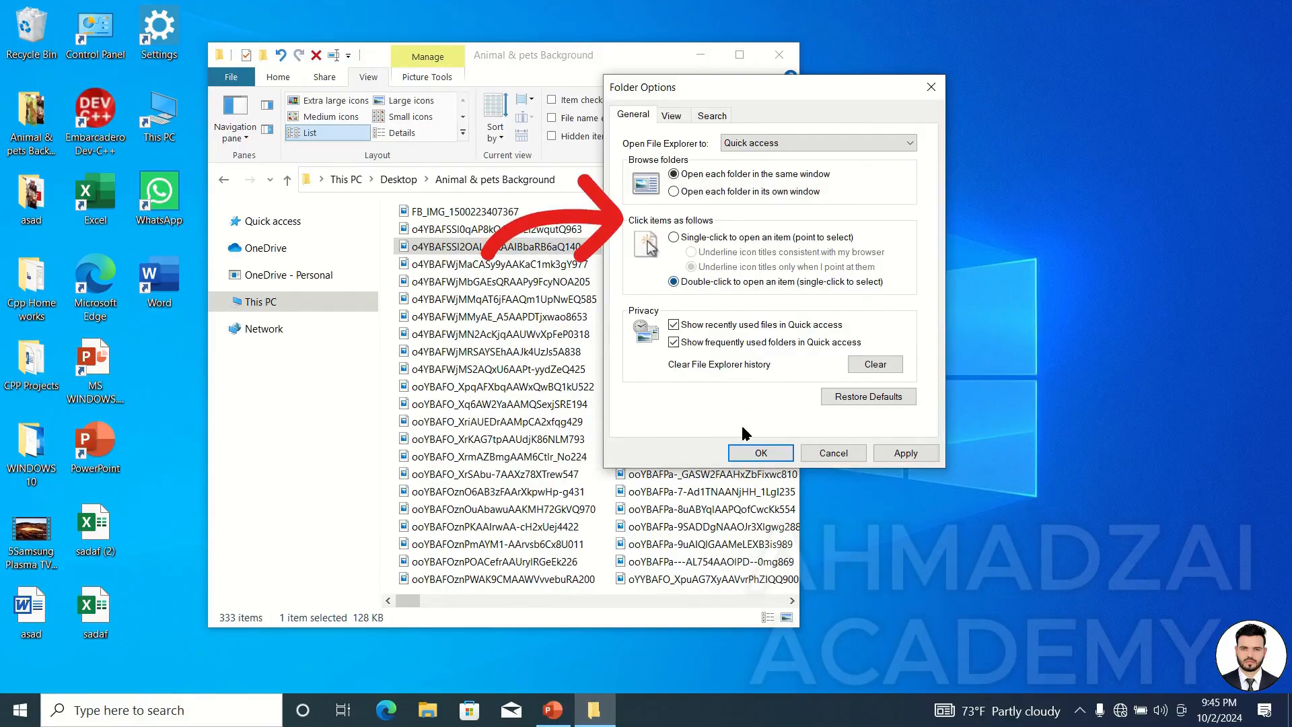
pyautogui.click(744, 448)
# Maximize the Animal & pets Background window and select one image file.
pyautogui.click(740, 53)
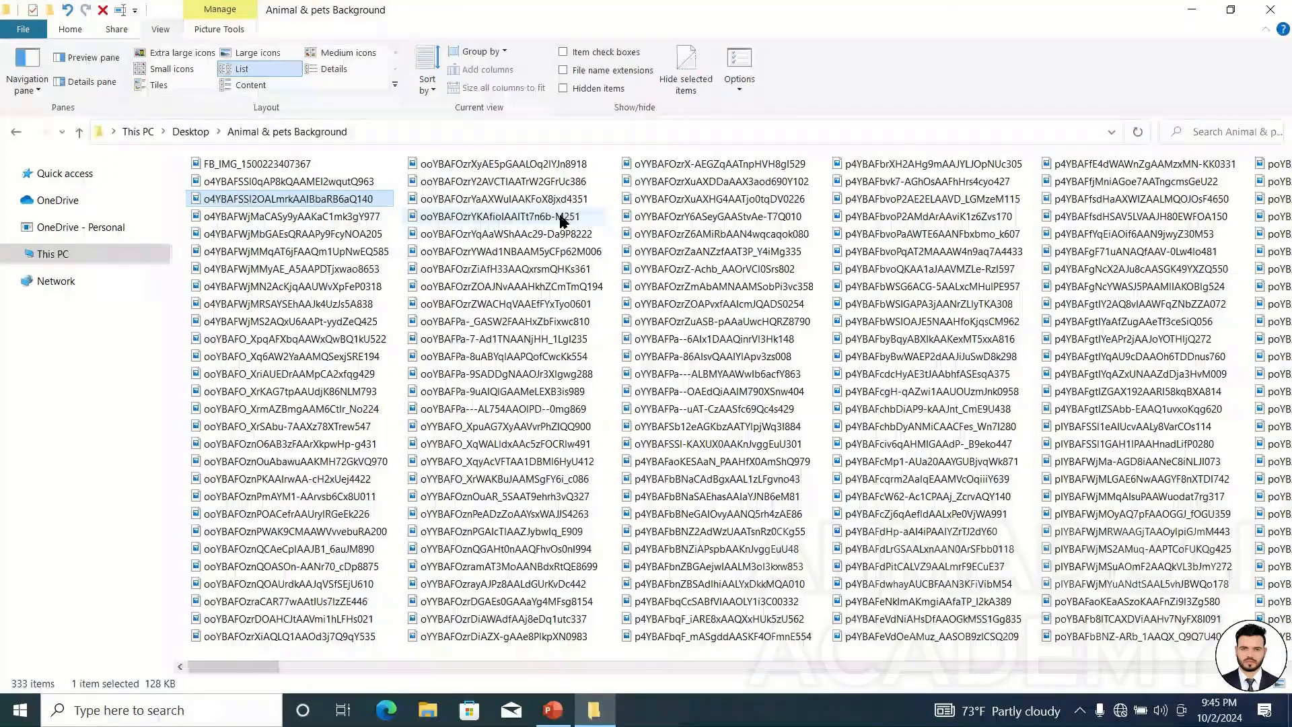
pyautogui.click(561, 217)
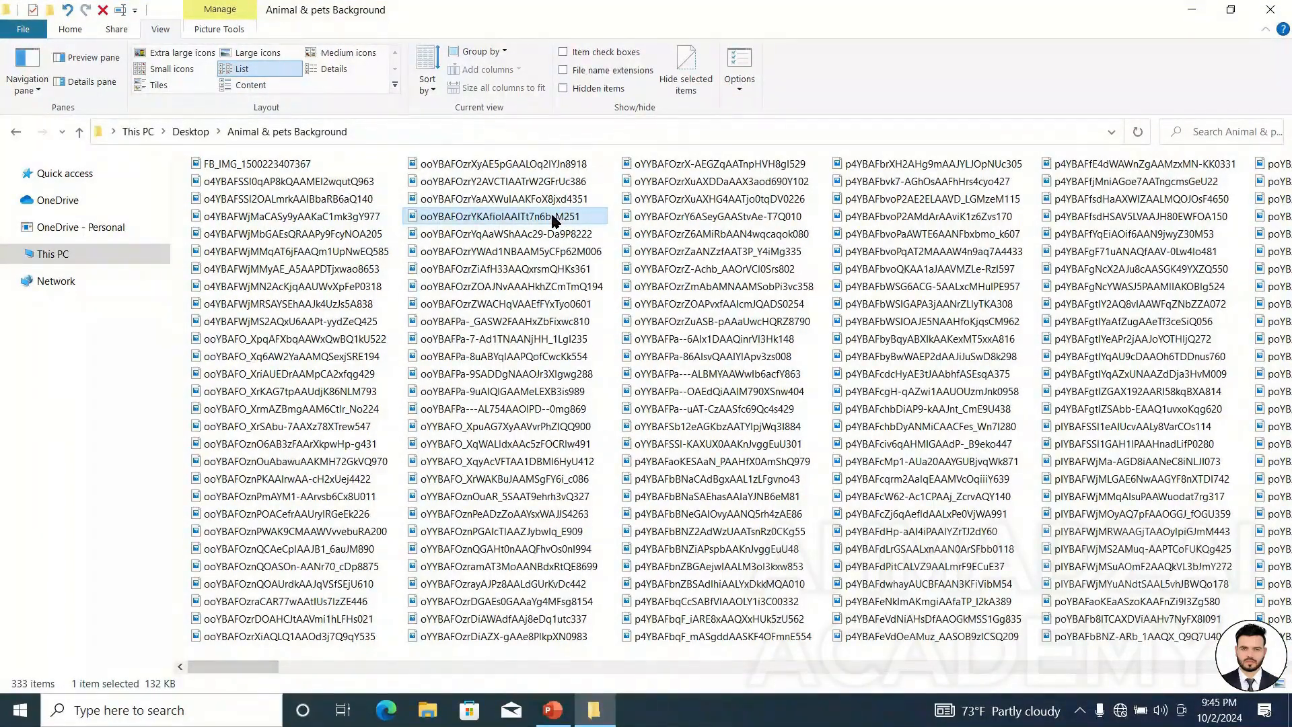
# Open the selected image to view it, then close the image viewer.
pyautogui.doubleClick(552, 217)
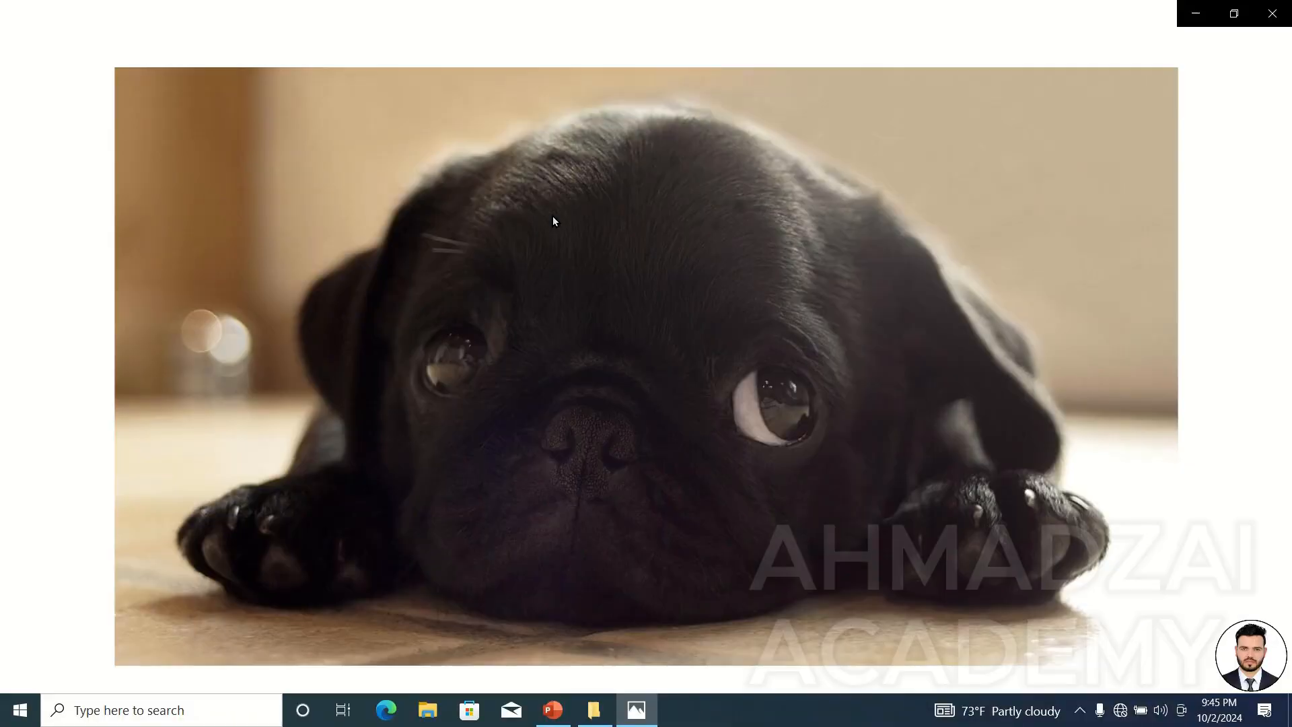
pyautogui.click(1288, 18)
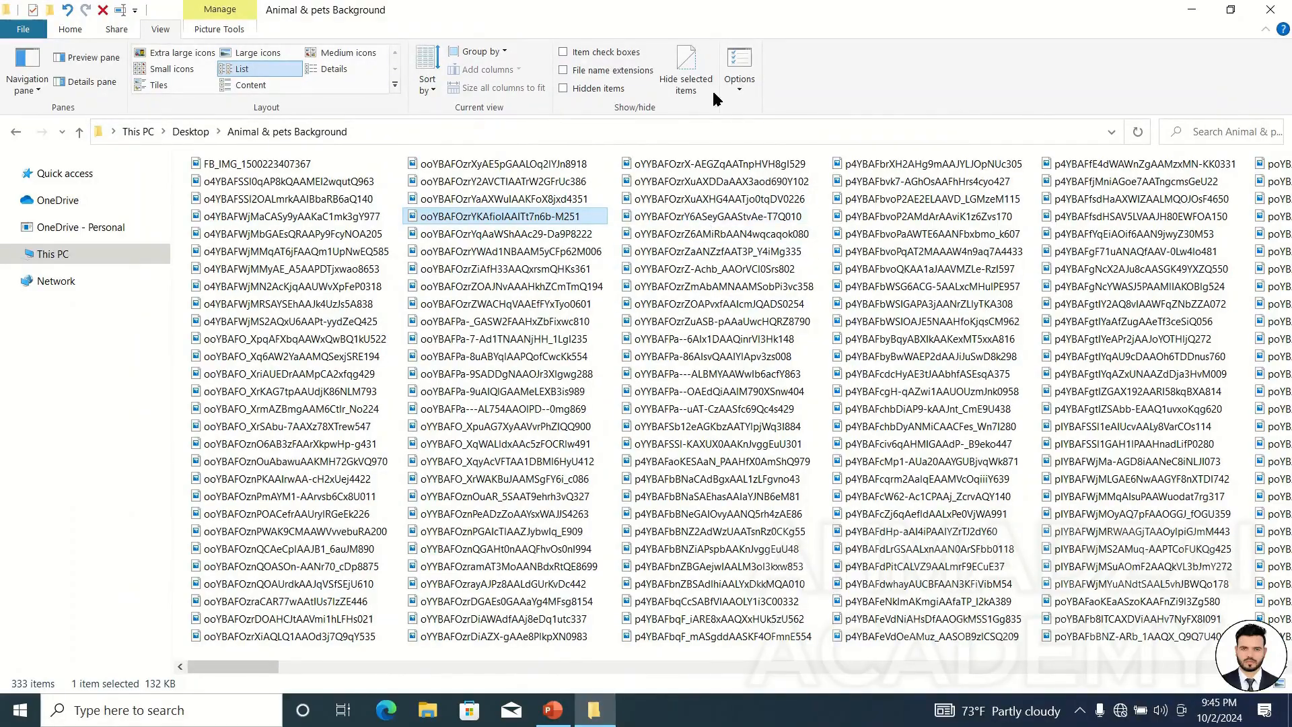
# Switch Folder Options to single-click opening, then open Local Disk (C:) from This PC on the desktop.
pyautogui.click(741, 62)
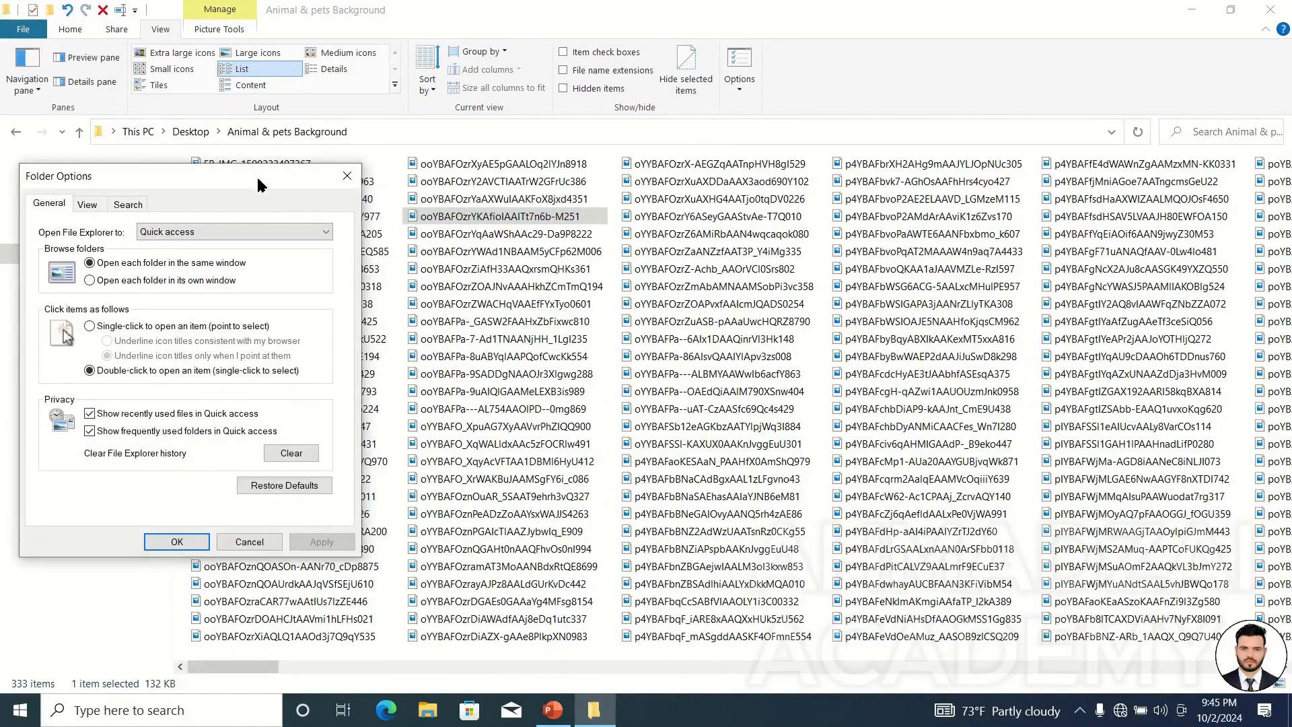
pyautogui.moveTo(261, 185); pyautogui.dragTo(789, 59)
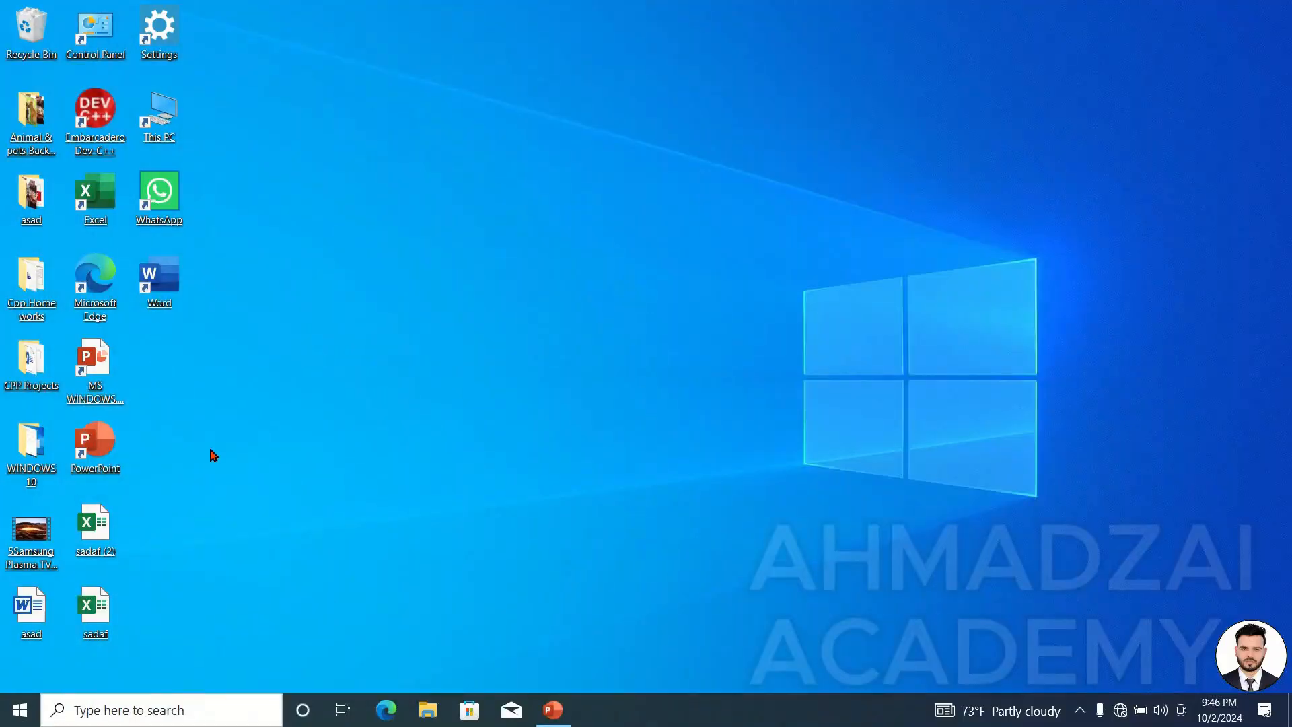
pyautogui.doubleClick(170, 118)
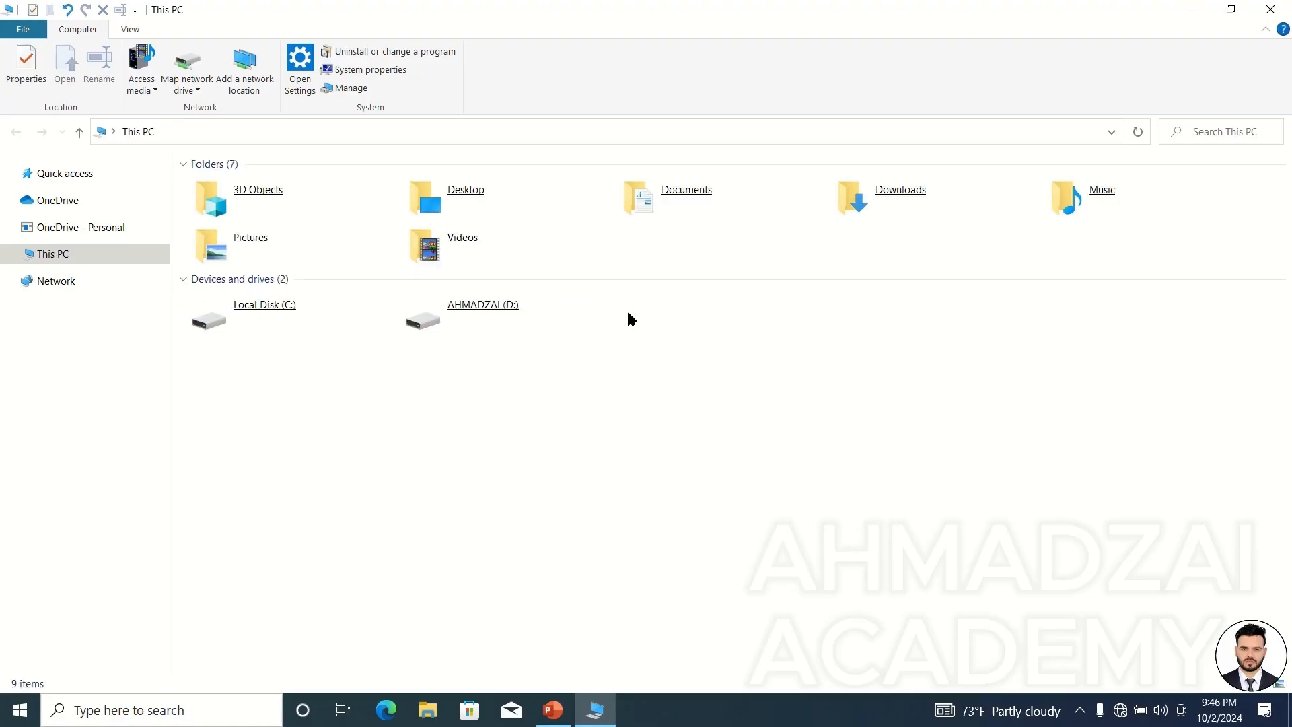
pyautogui.doubleClick(332, 316)
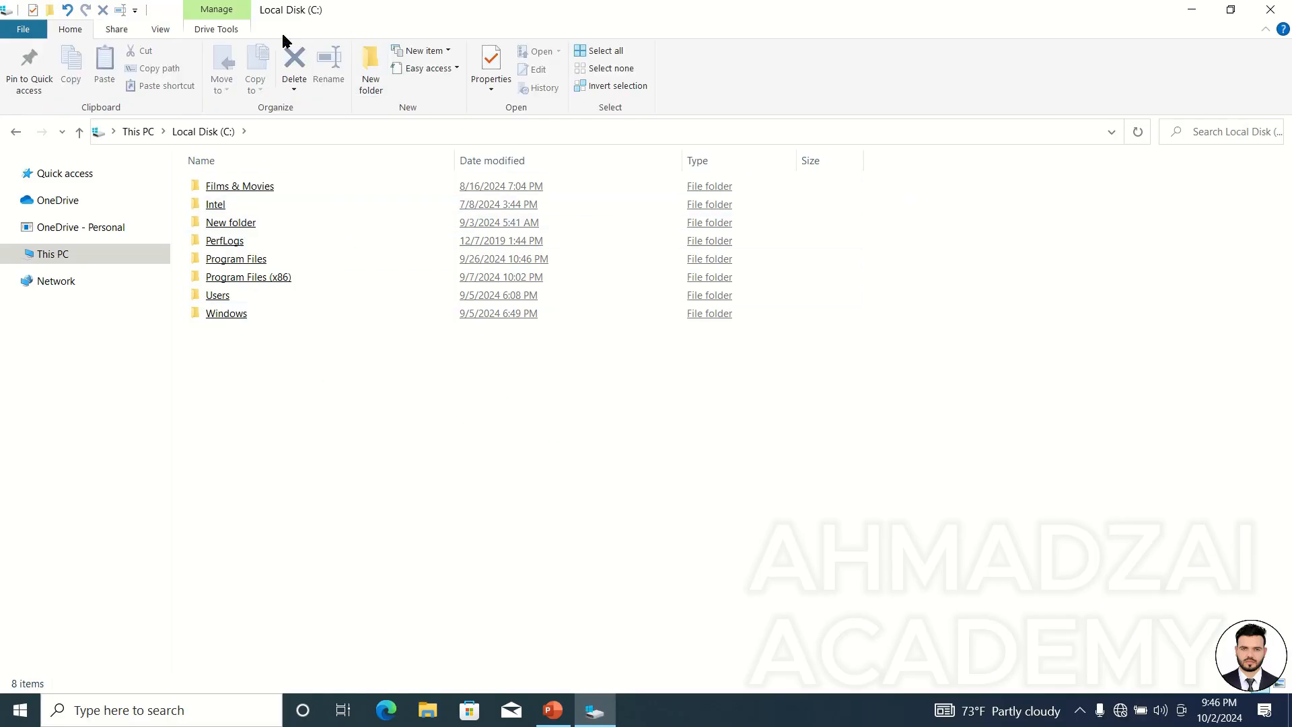
# In Folder Options, set icon titles to be underlined only when pointed at and close the dialog.
pyautogui.click(161, 30)
pyautogui.click(741, 62)
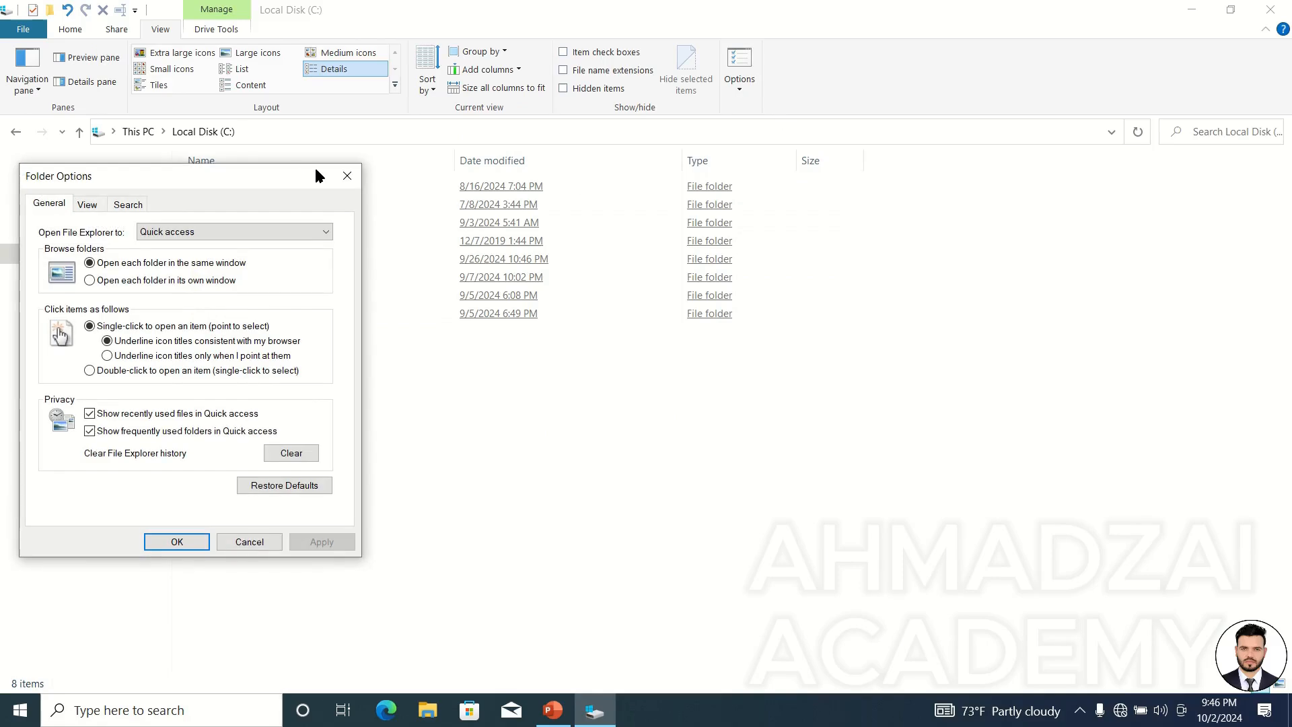
pyautogui.moveTo(317, 175); pyautogui.dragTo(1163, 167)
pyautogui.click(1022, 533)
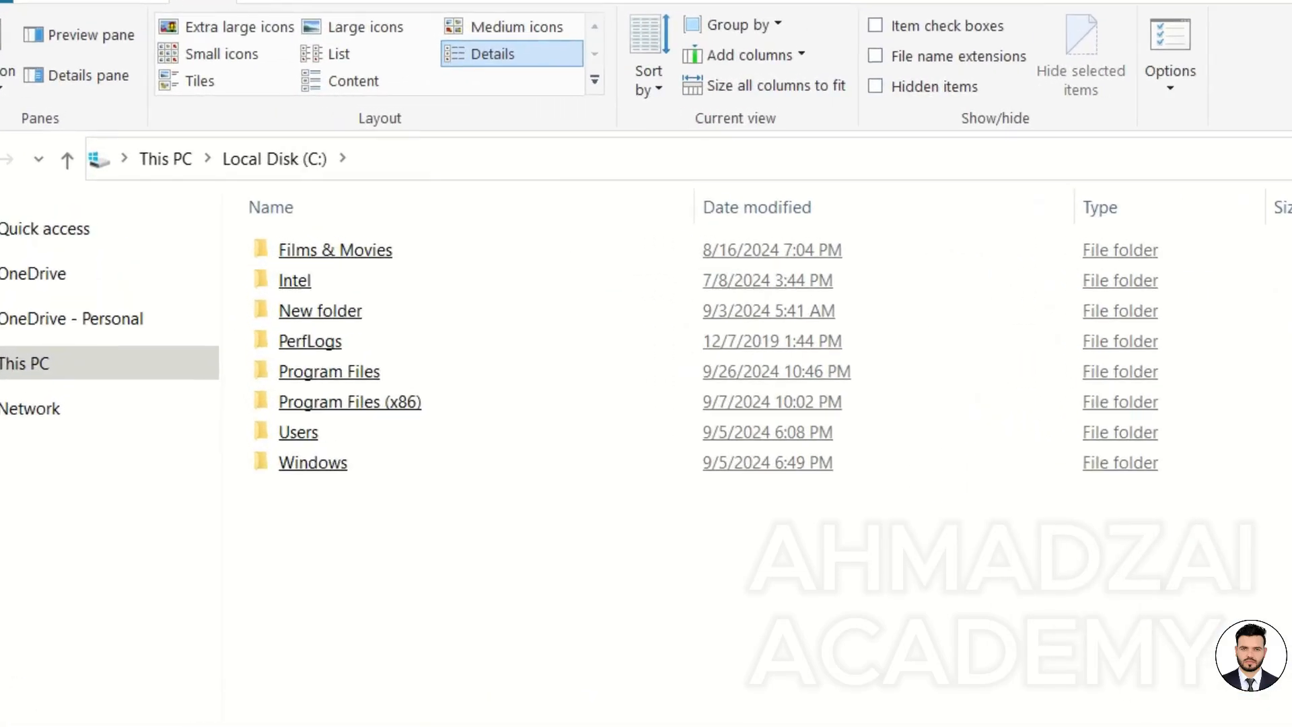
# Point at and select folders in Local Disk (C:) to test single-click selection and underlining.
pyautogui.click(393, 436)
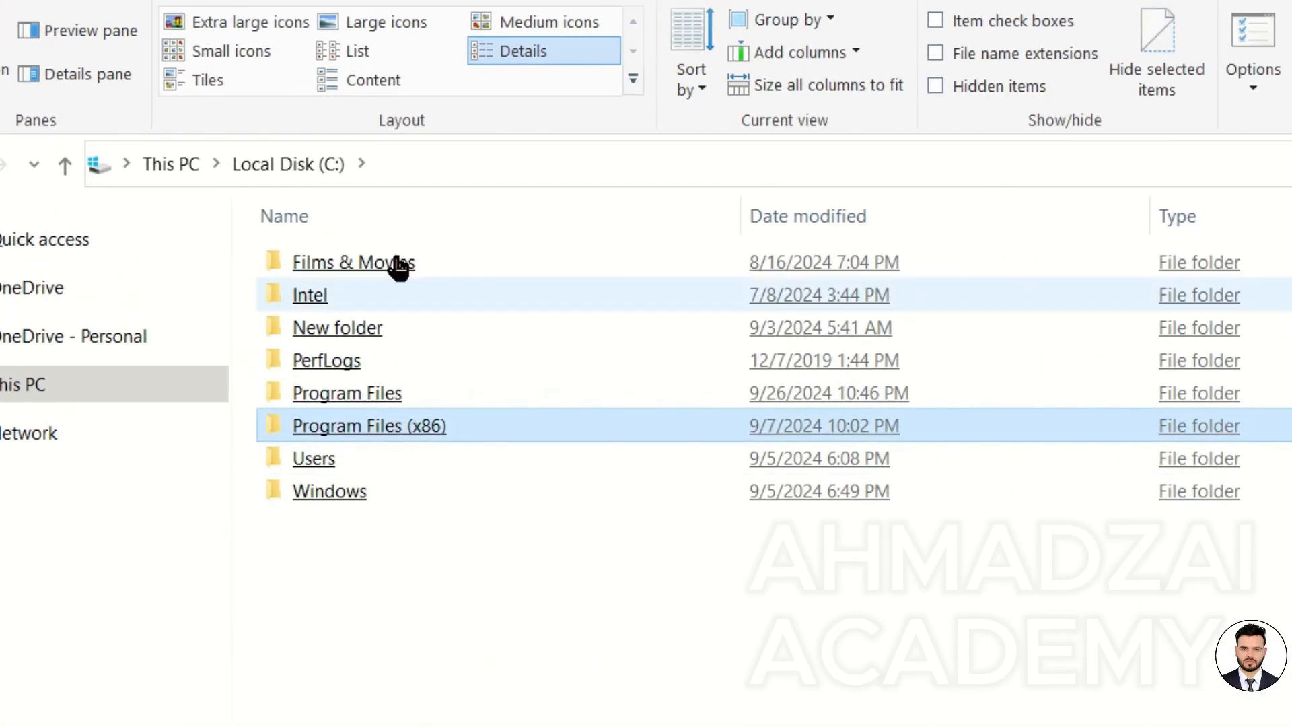
pyautogui.click(424, 647)
pyautogui.rightClick(417, 636)
pyautogui.click(471, 726)
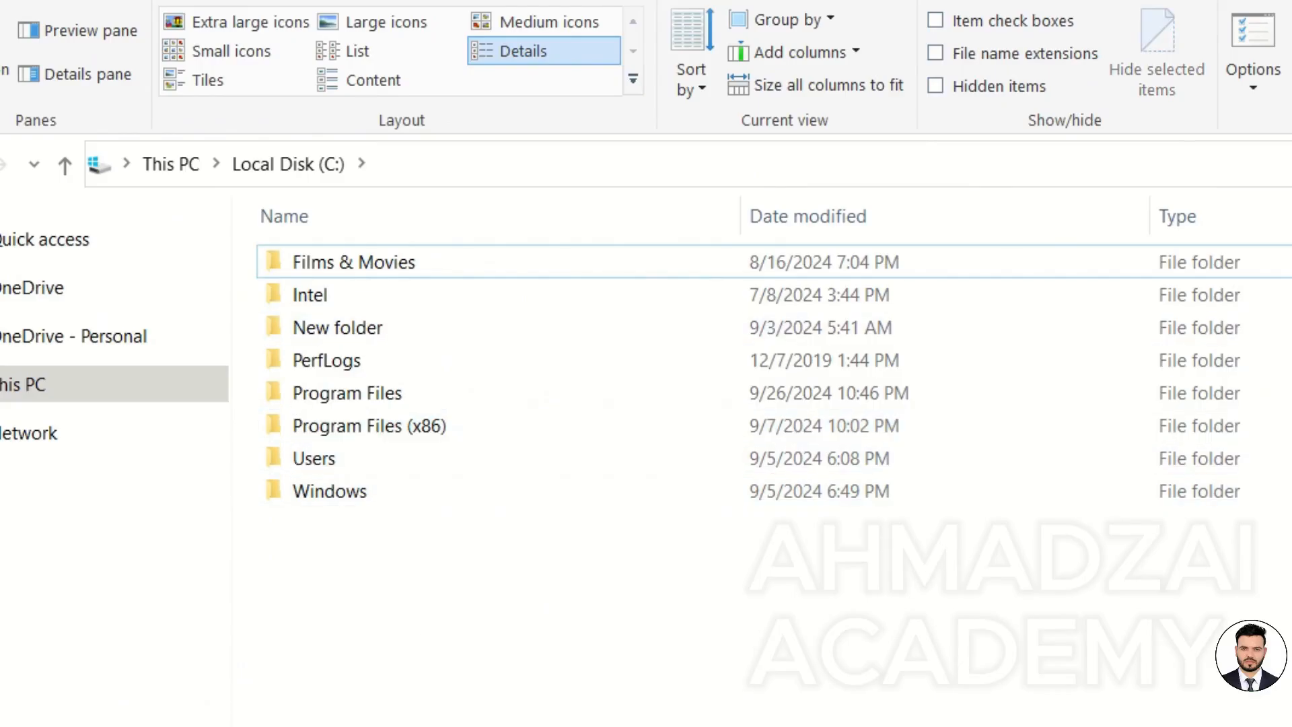
pyautogui.click(426, 430)
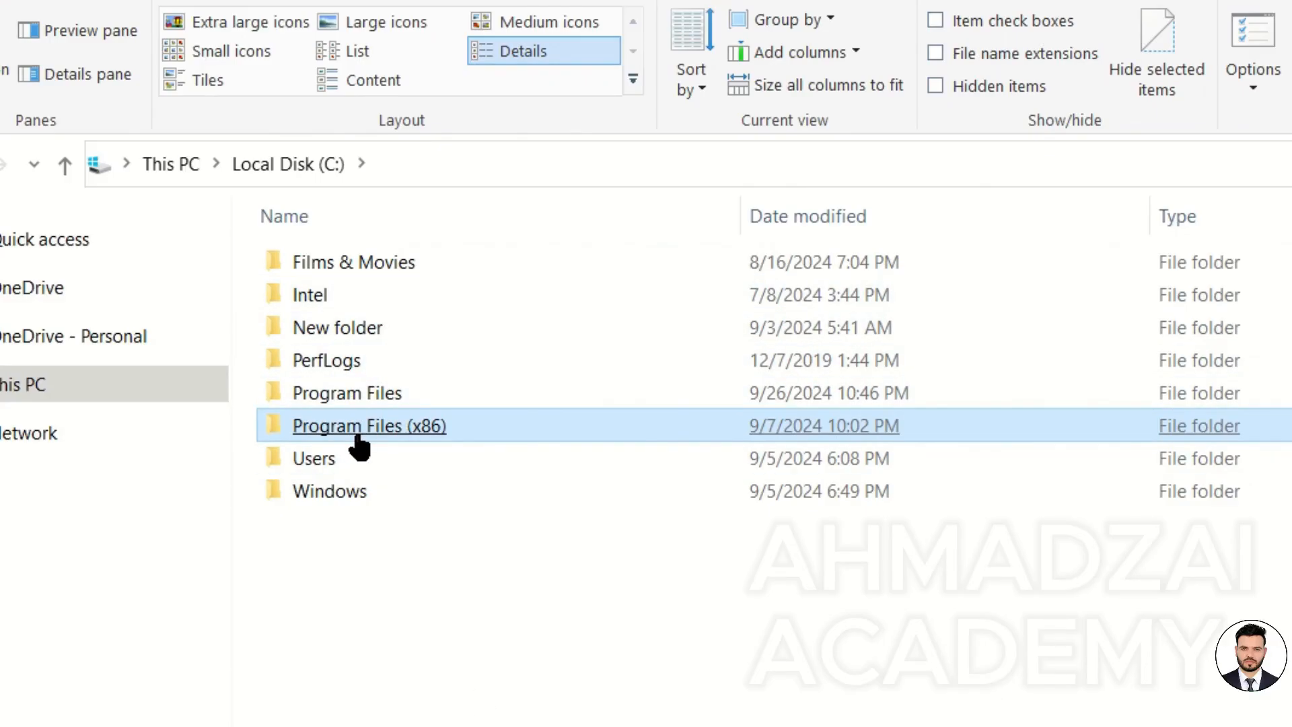
# Review the single-click underline options in Folder Options, then cancel the dialog.
pyautogui.click(1253, 37)
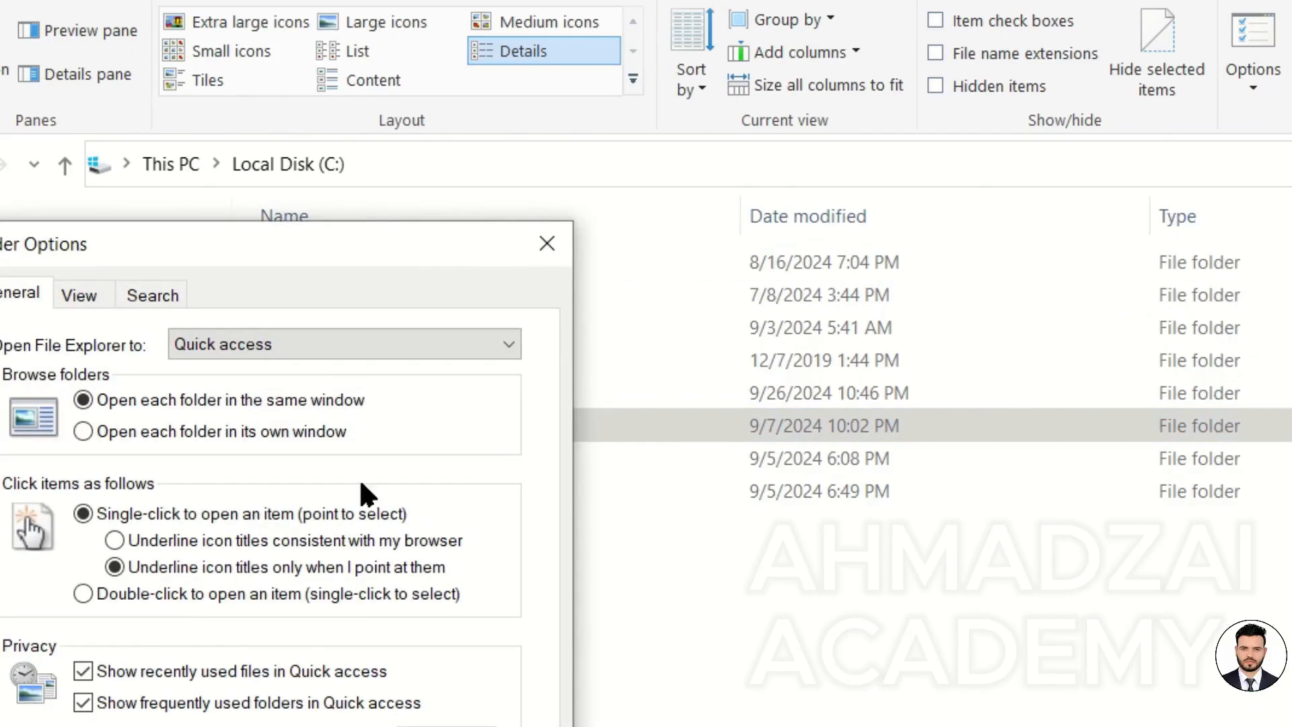
pyautogui.press('Escape')
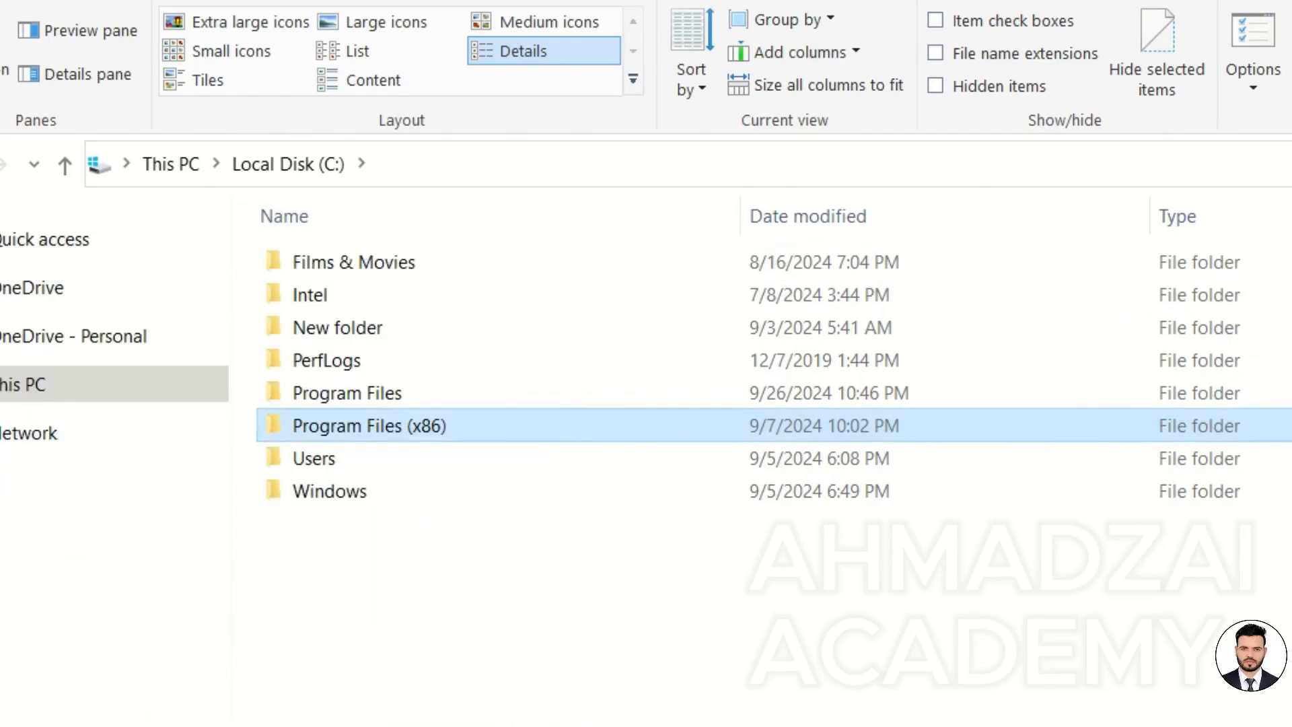
pyautogui.rightClick(416, 592)
pyautogui.click(462, 702)
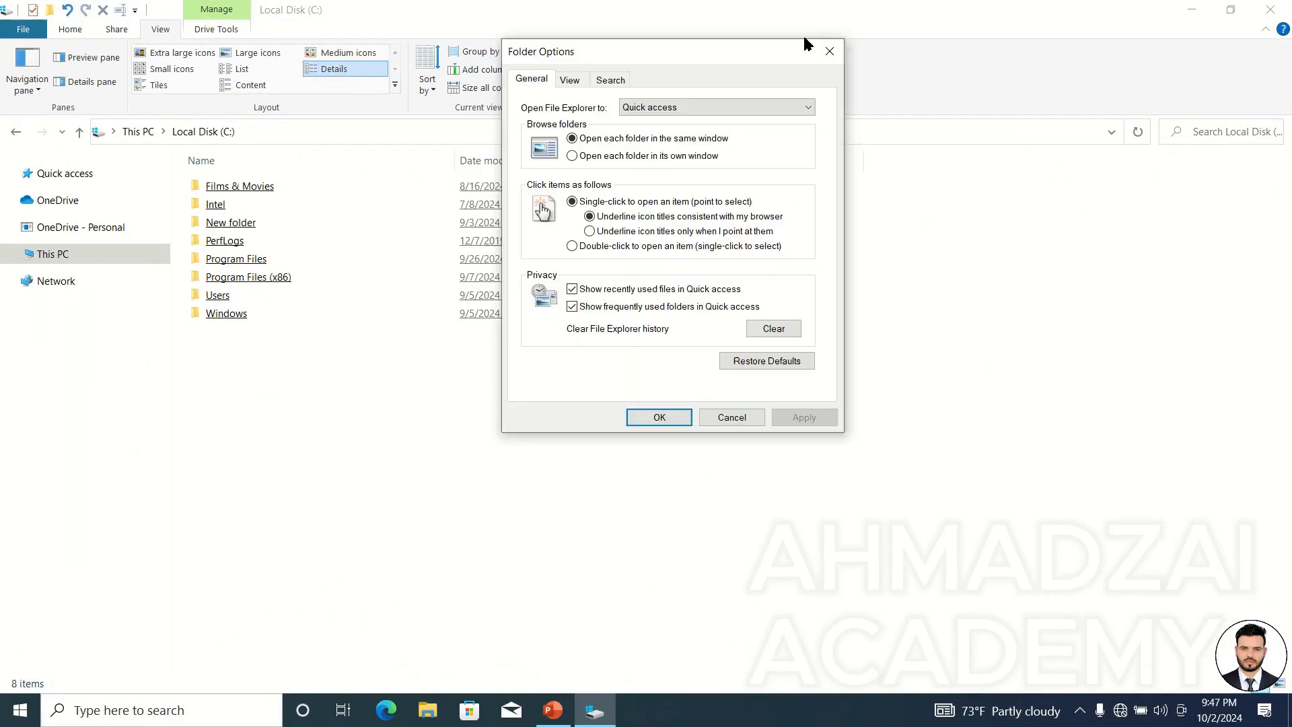
pyautogui.moveTo(805, 41); pyautogui.dragTo(846, 21)
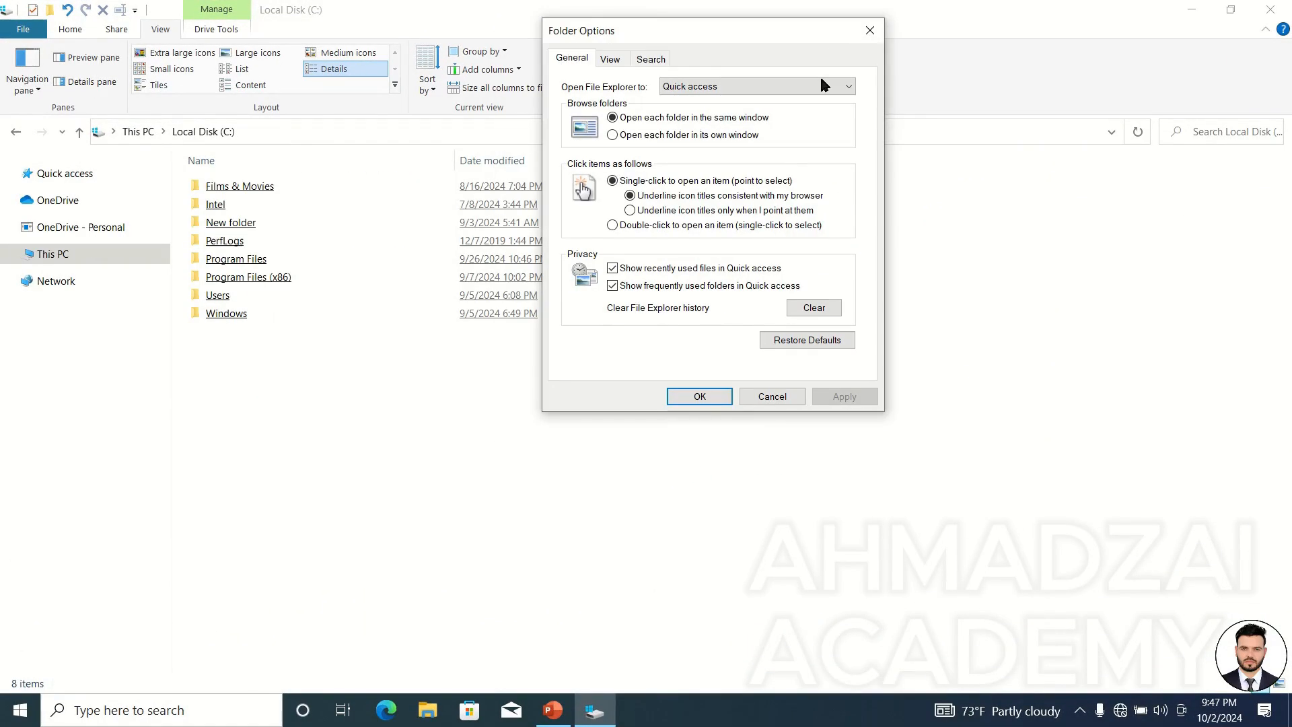
pyautogui.click(773, 396)
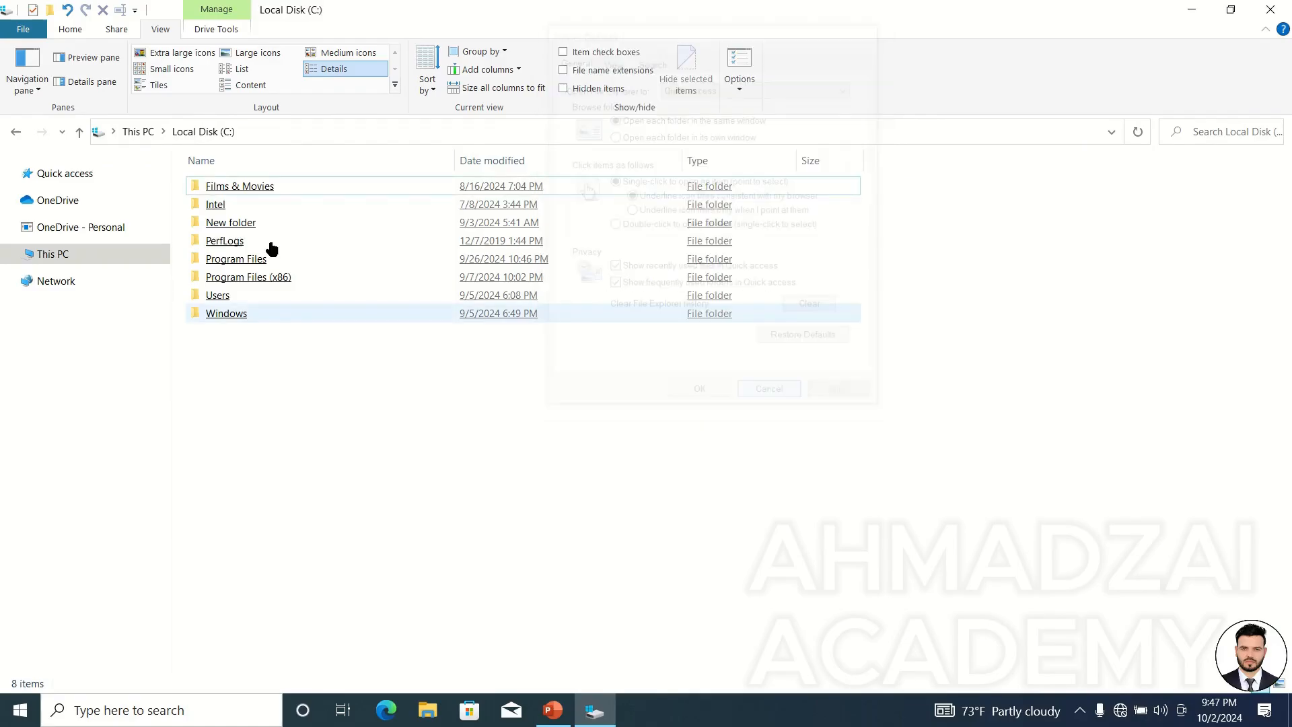
# Go to Quick access and turn off showing recently used files in Quick access in Folder Options.
pyautogui.click(64, 173)
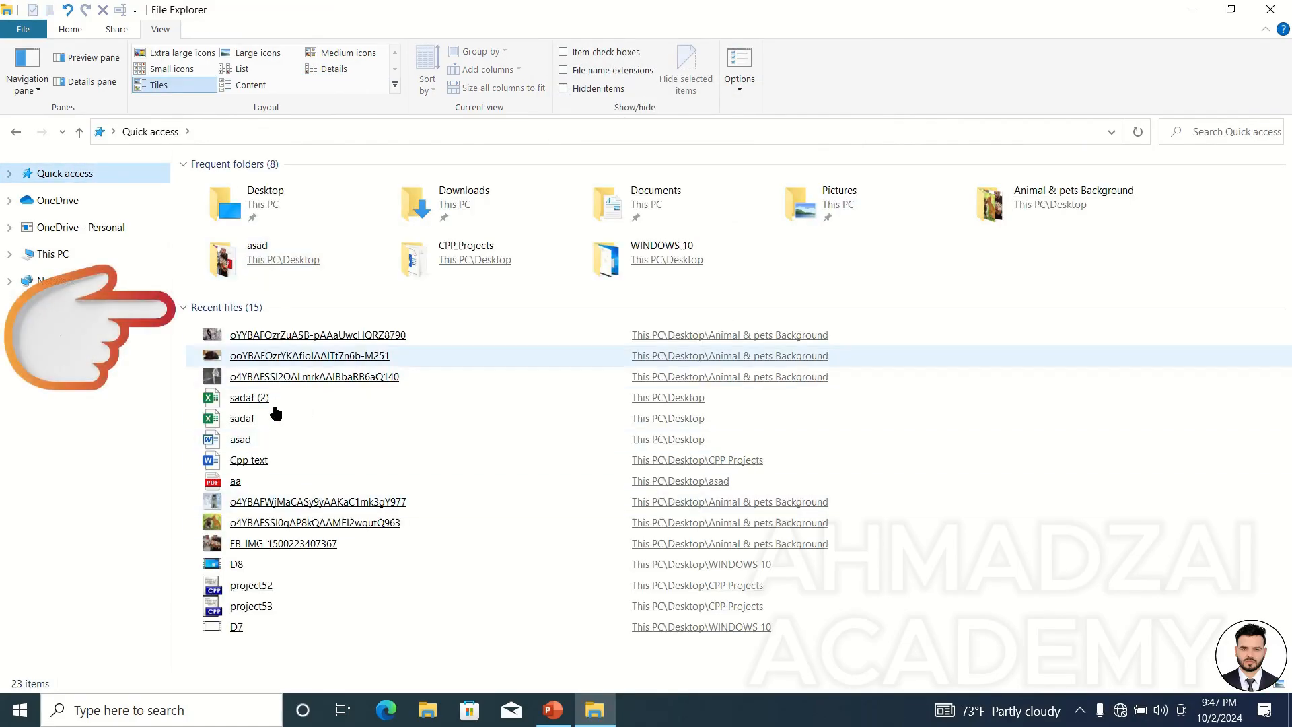
pyautogui.click(740, 64)
pyautogui.moveTo(266, 181); pyautogui.dragTo(1002, 78)
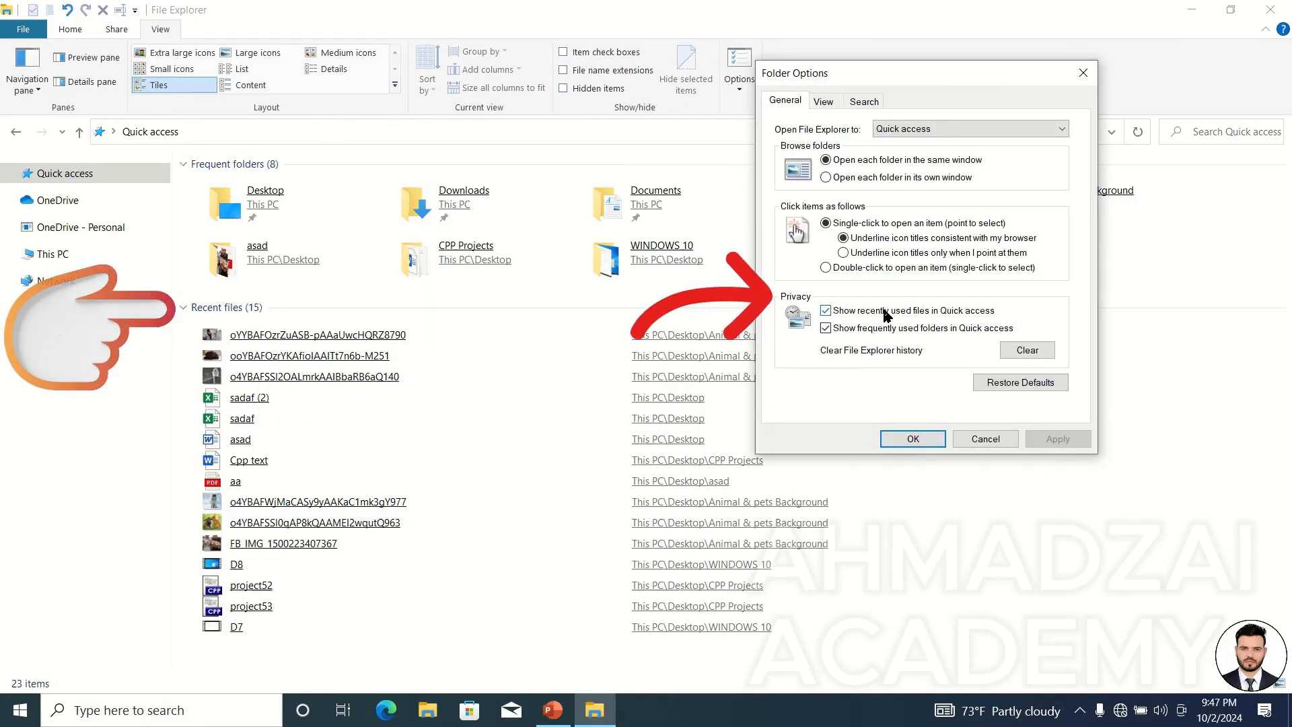
pyautogui.click(1050, 349)
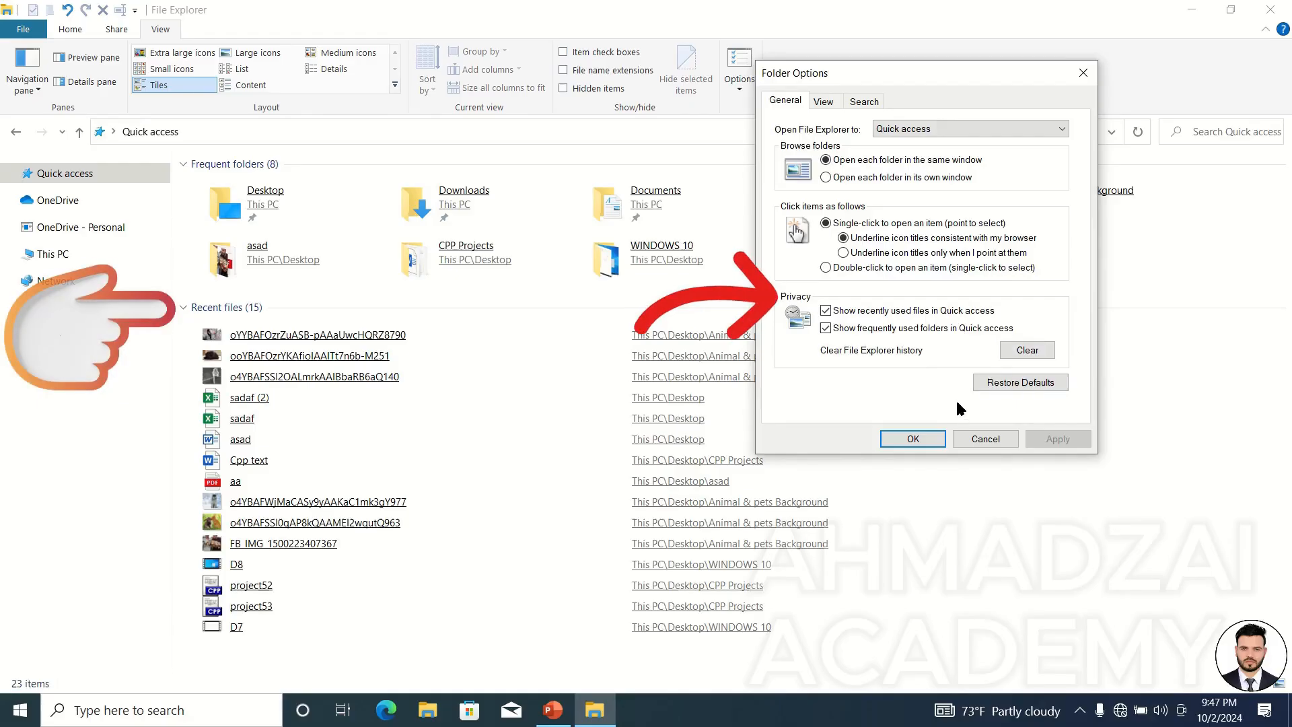
pyautogui.click(859, 315)
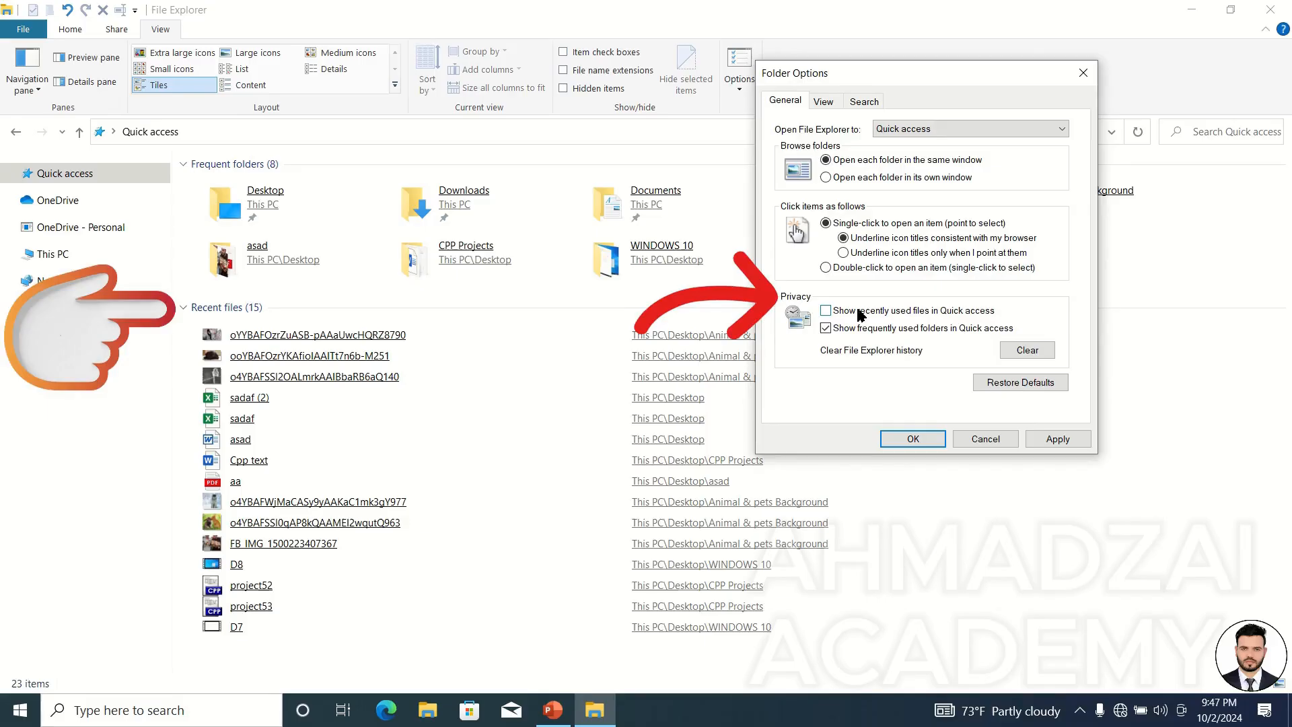
pyautogui.click(861, 315)
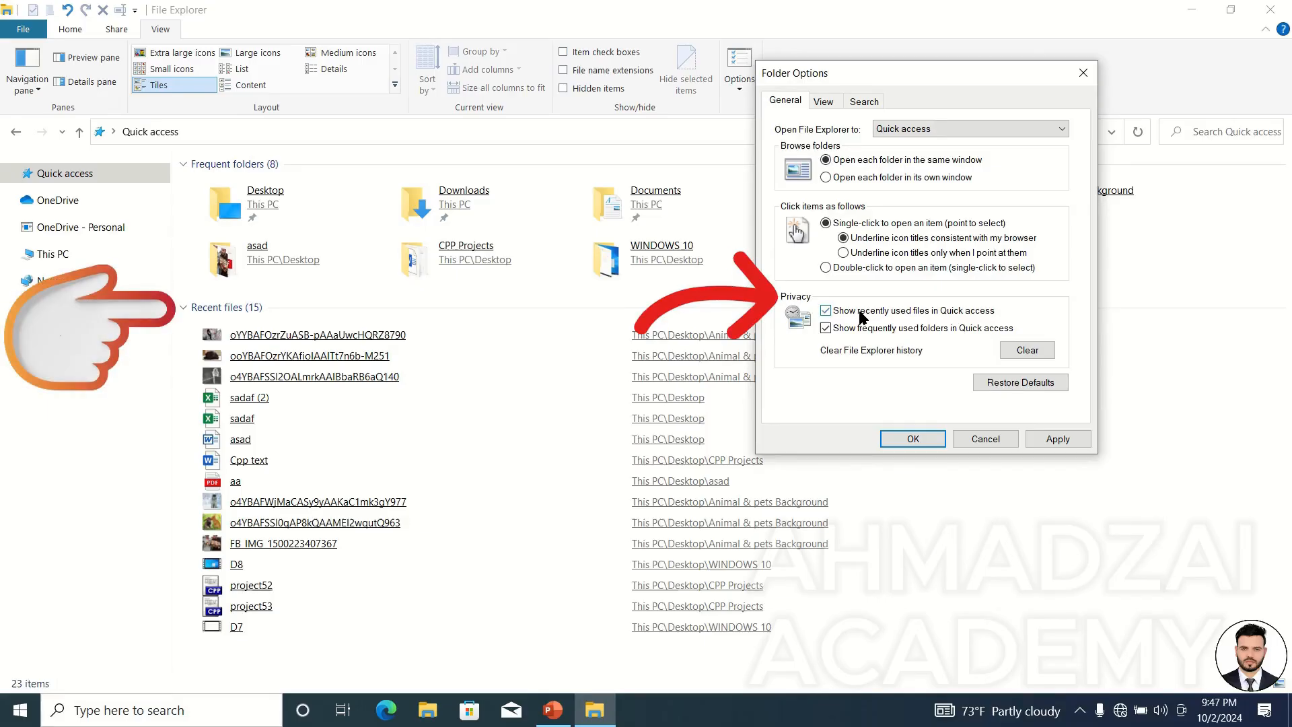
pyautogui.click(913, 438)
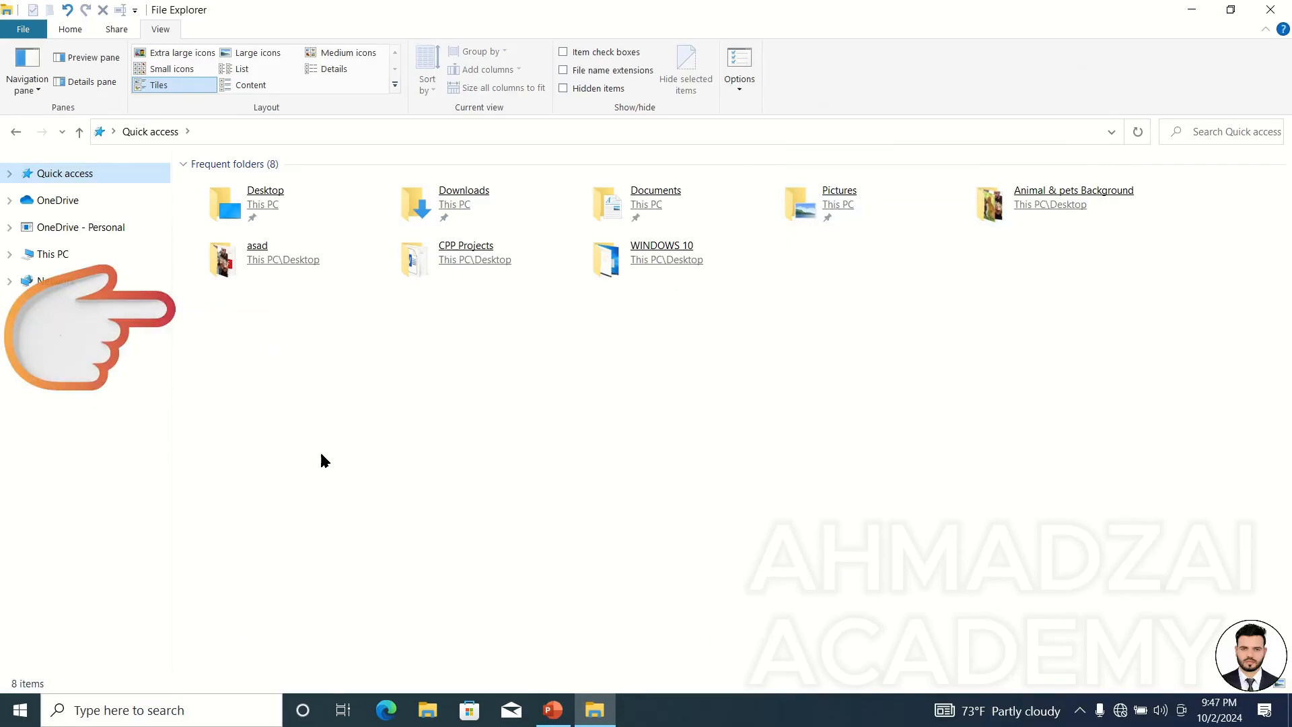
# Open the File Explorer taskbar jump list to view its pinned and recent folders.
pyautogui.rightClick(590, 717)
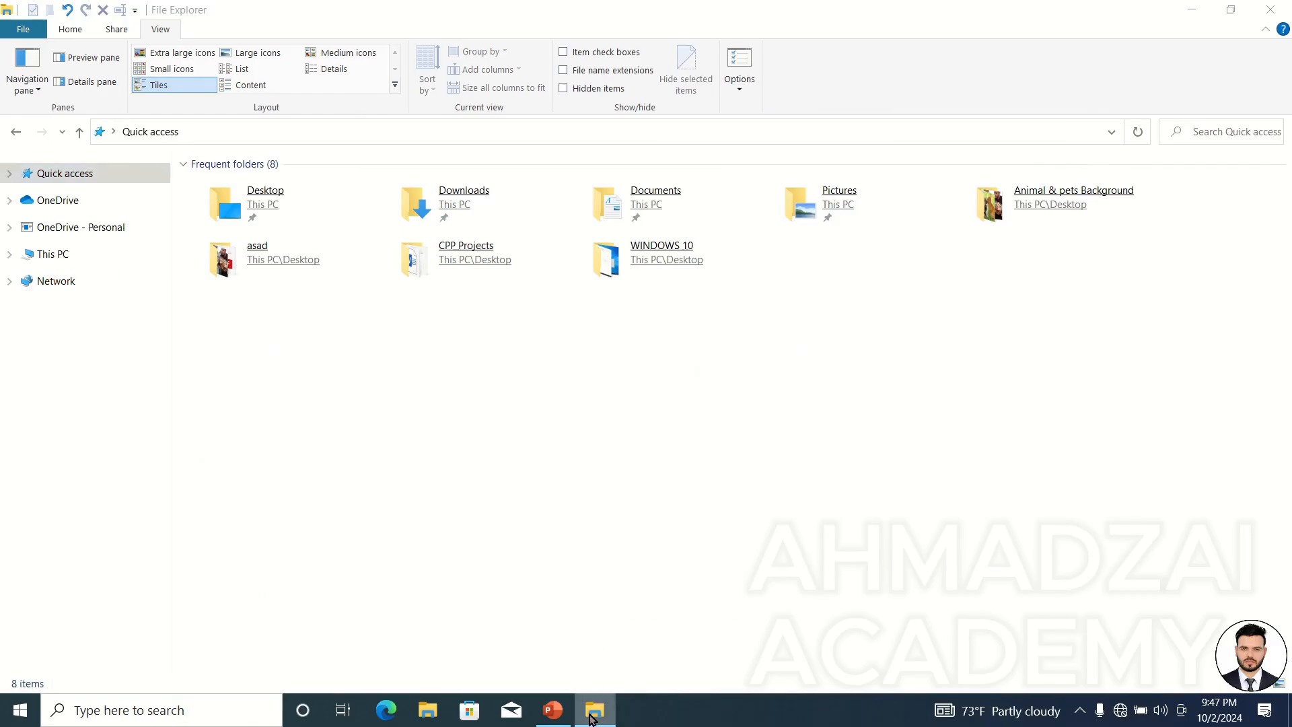
pyautogui.click(450, 717)
pyautogui.rightClick(442, 712)
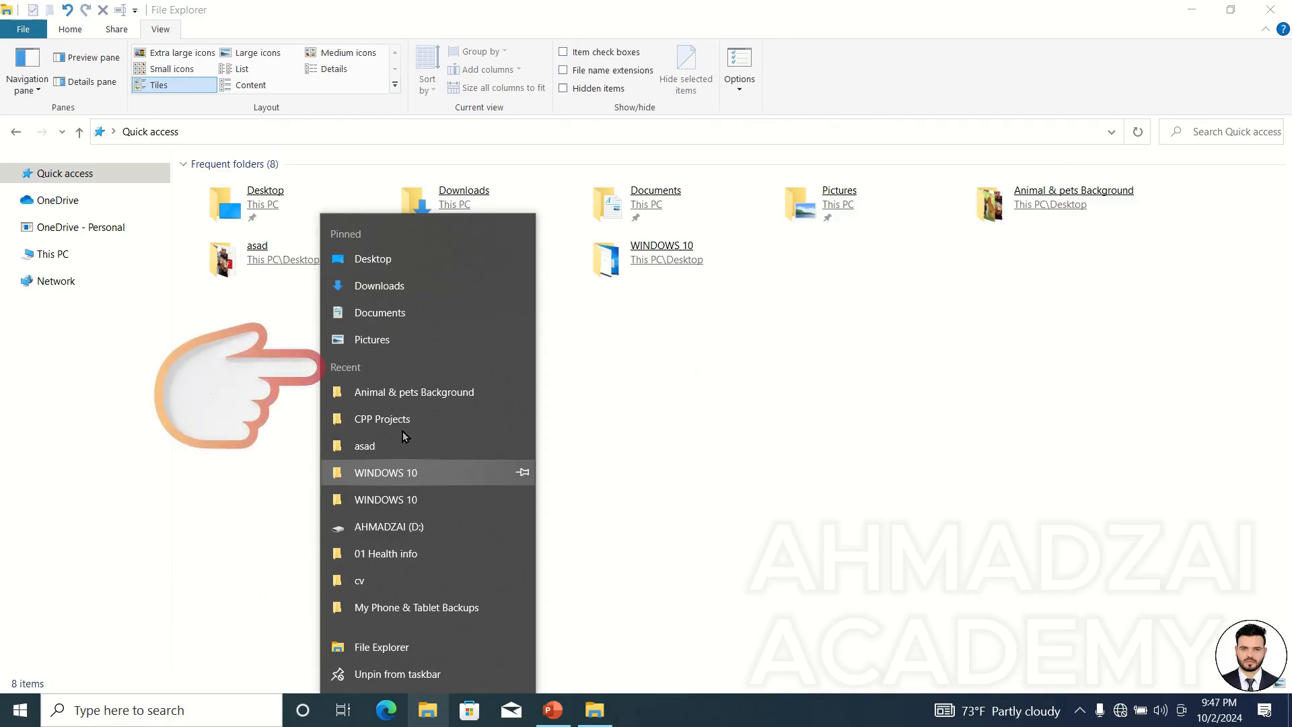
pyautogui.click(714, 450)
# Turn off showing frequently used folders in Quick access and confirm Folder Options.
pyautogui.click(738, 60)
pyautogui.moveTo(199, 168); pyautogui.dragTo(1012, 104)
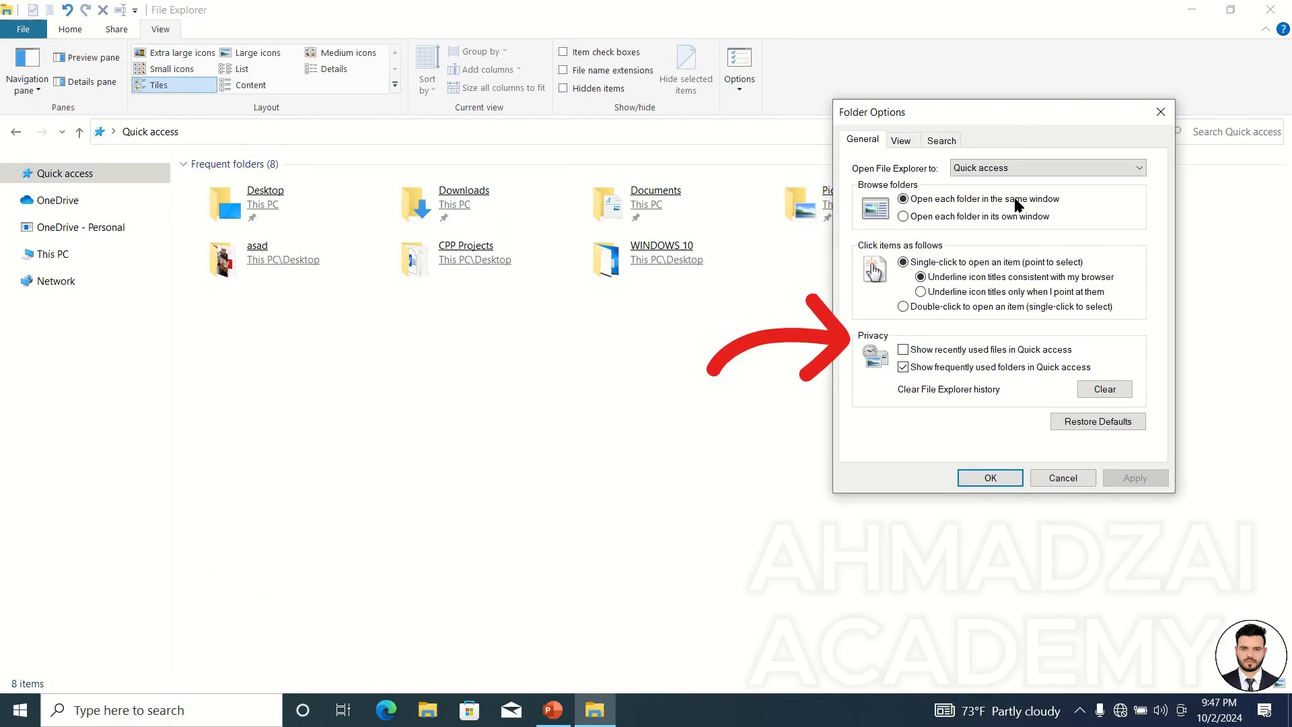
pyautogui.click(1016, 369)
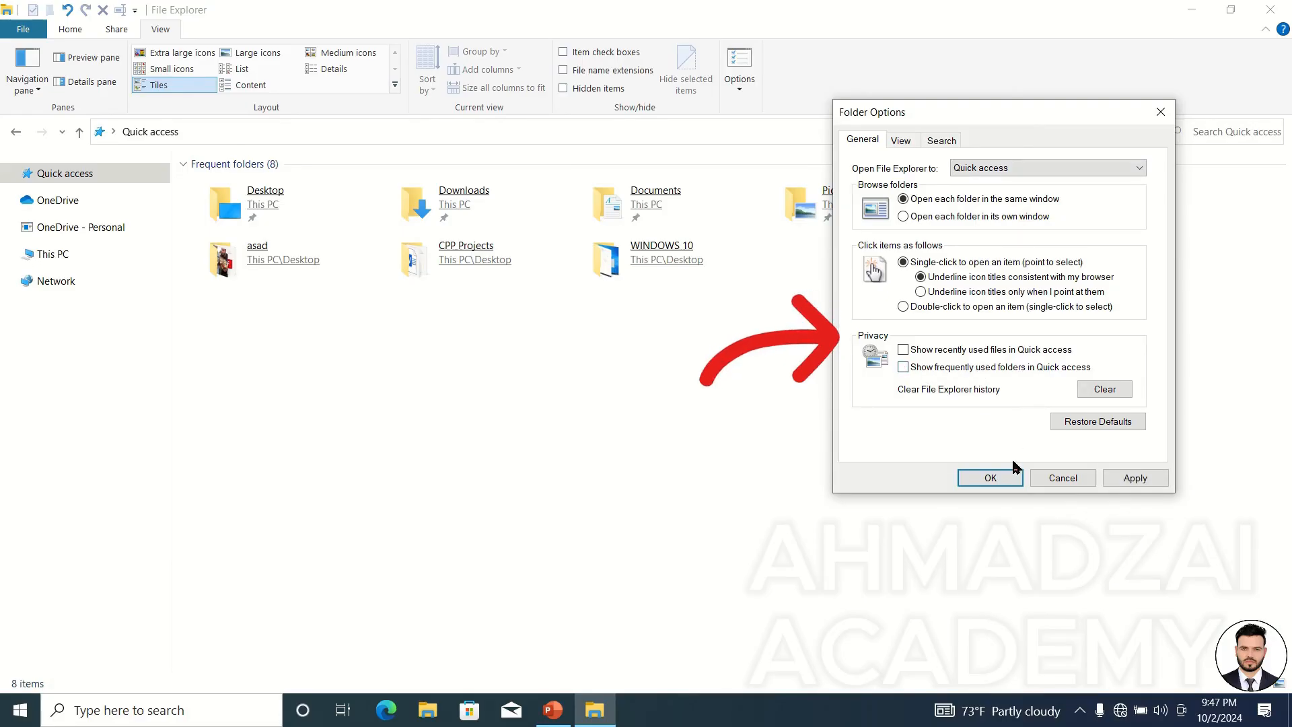
pyautogui.click(1013, 477)
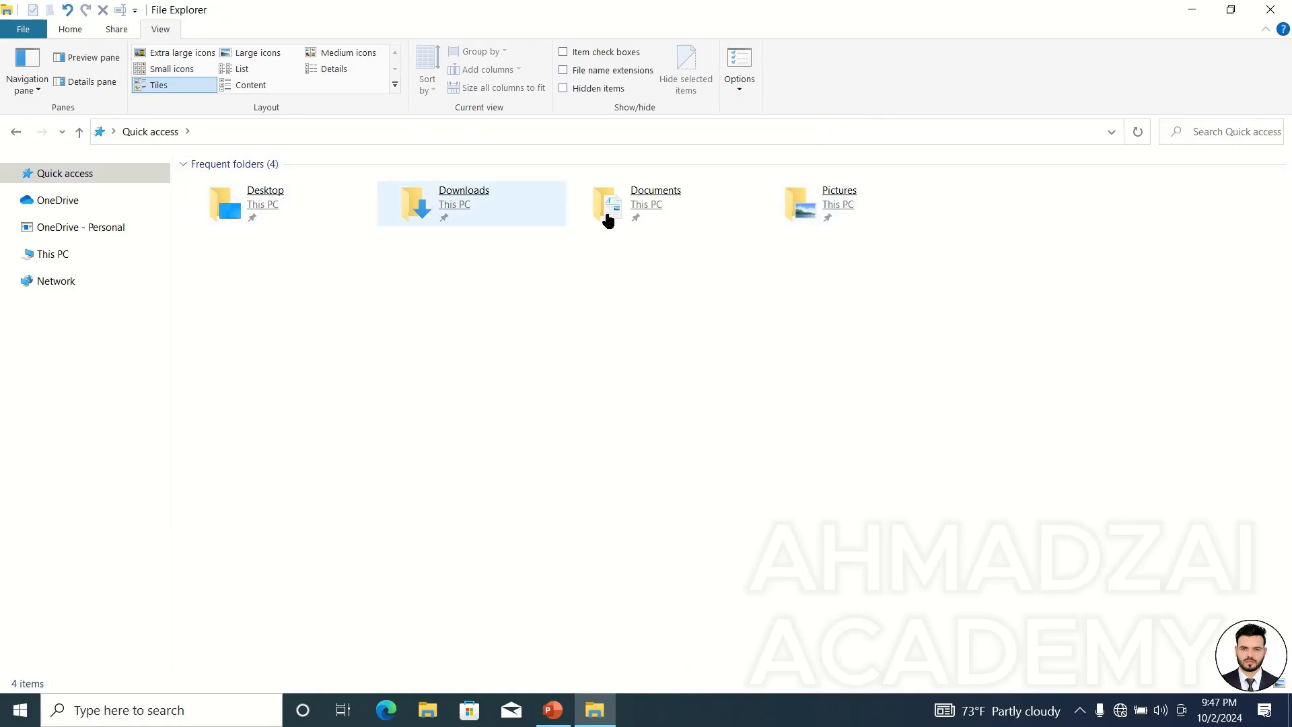
# Select Pictures and check the File Explorer taskbar jump list again.
pyautogui.click(856, 203)
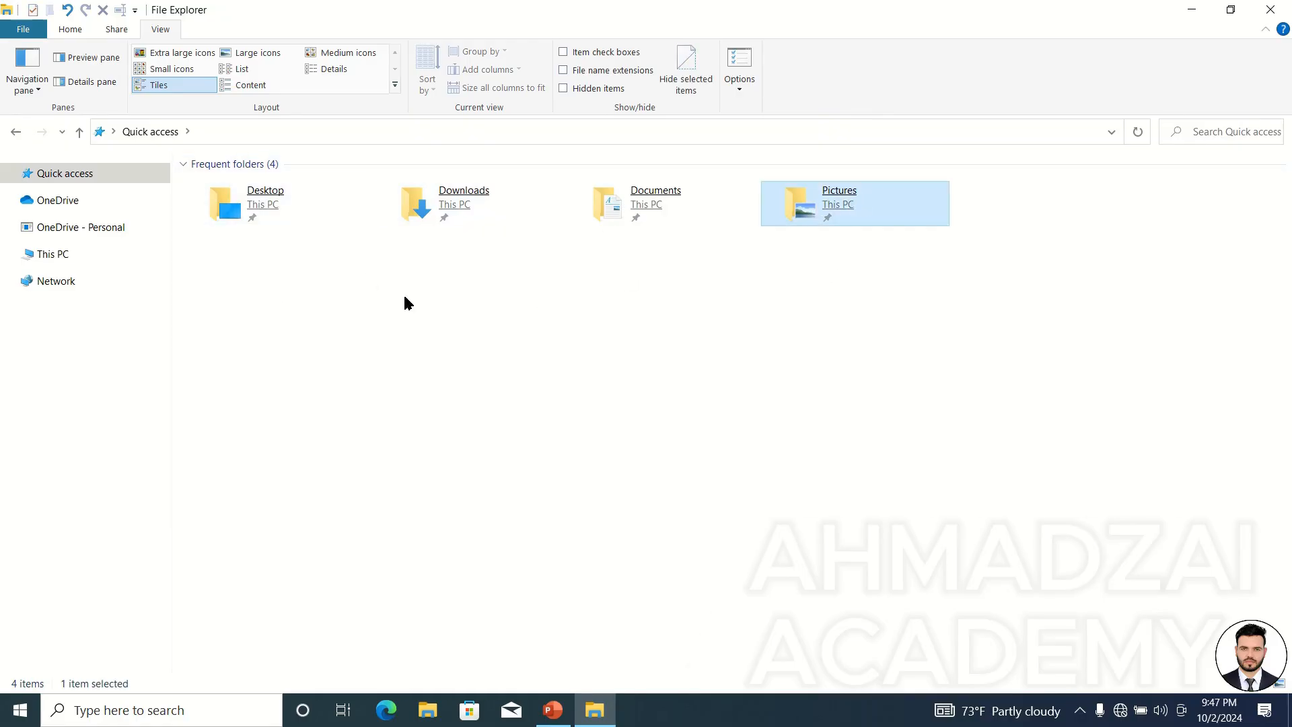
pyautogui.rightClick(433, 703)
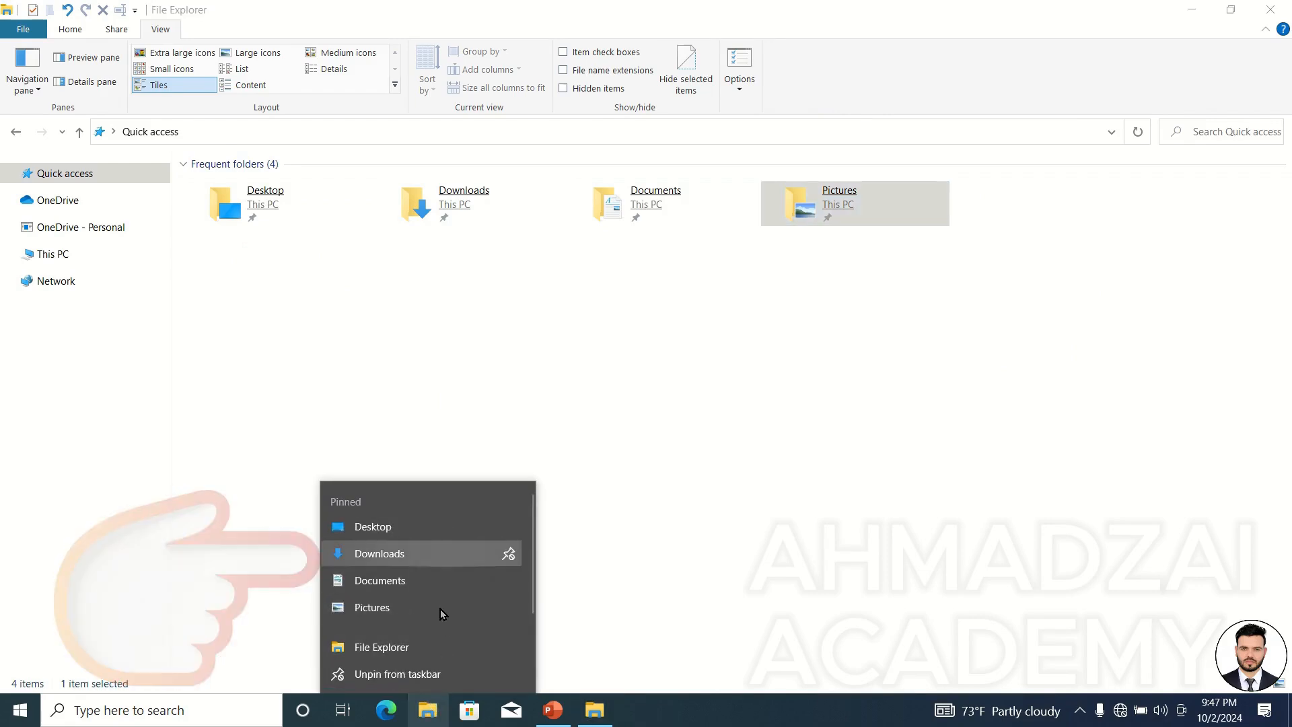
pyautogui.click(747, 394)
# Re-enable showing recently used files in Quick access and confirm Folder Options.
pyautogui.click(748, 67)
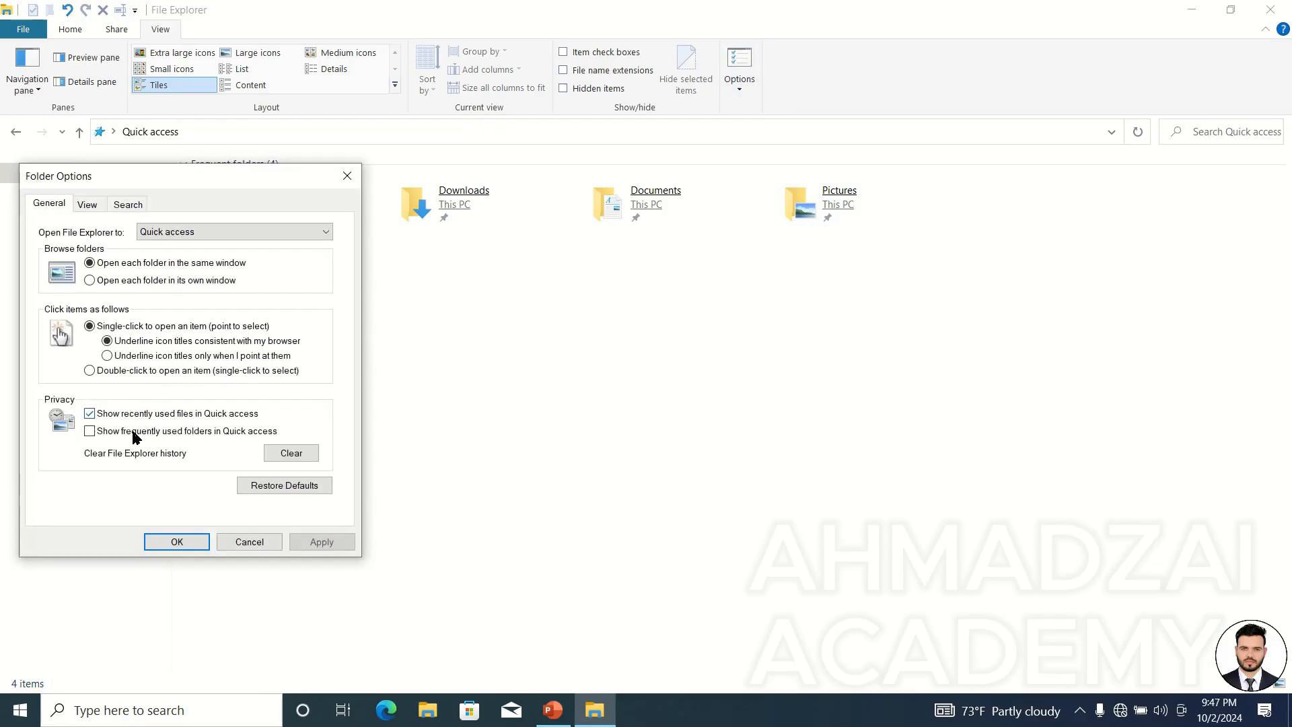
pyautogui.click(176, 542)
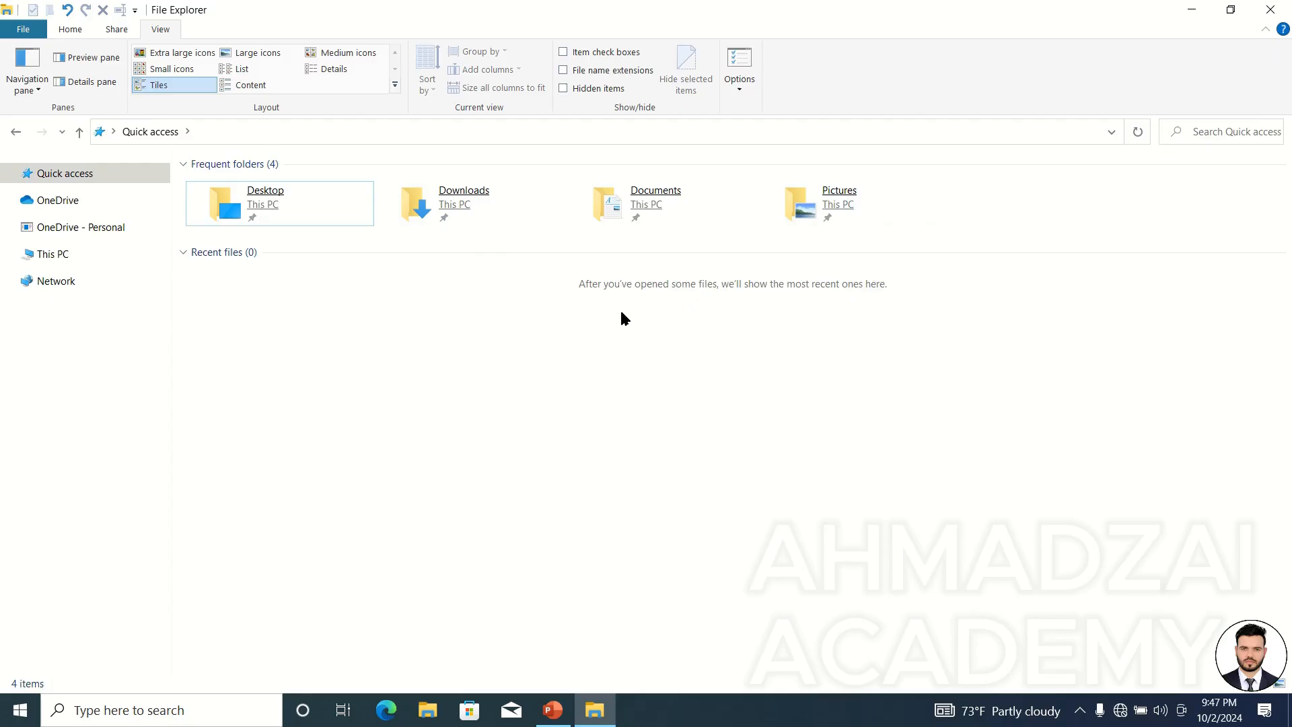
# Clear the File Explorer history in Folder Options.
pyautogui.click(752, 59)
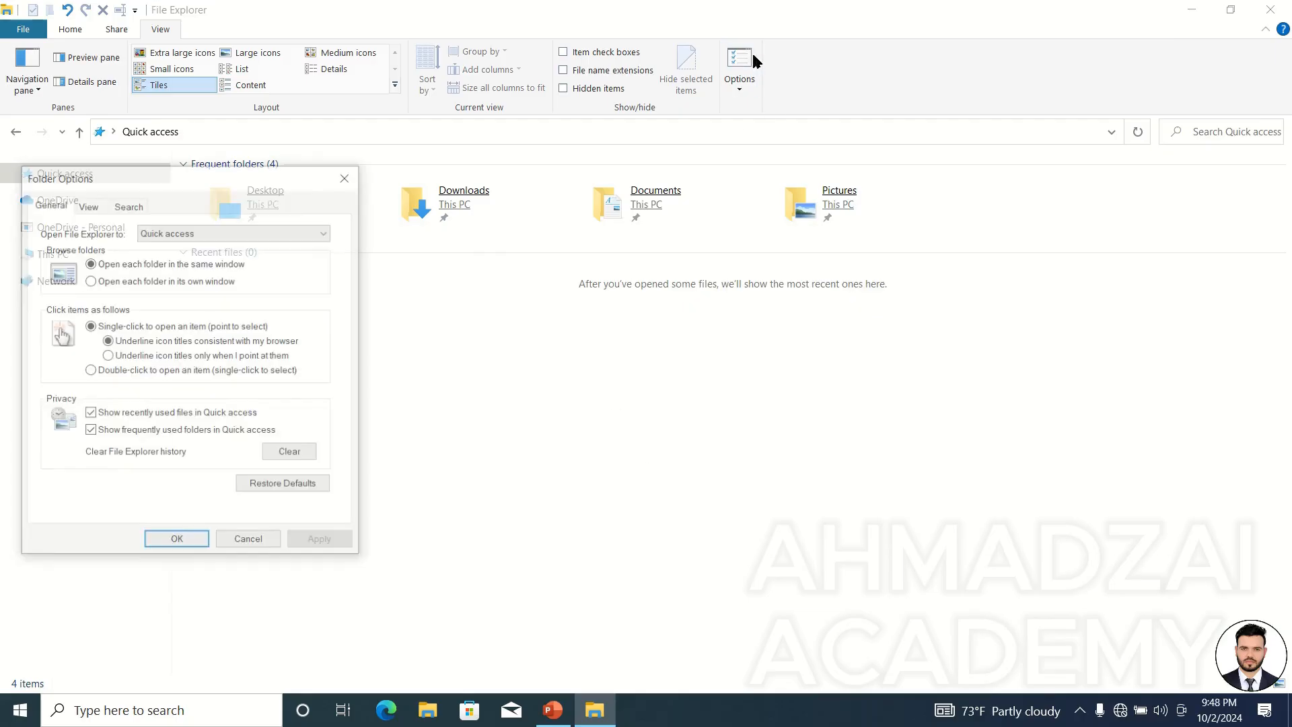
pyautogui.click(308, 453)
pyautogui.moveTo(296, 176); pyautogui.dragTo(715, 180)
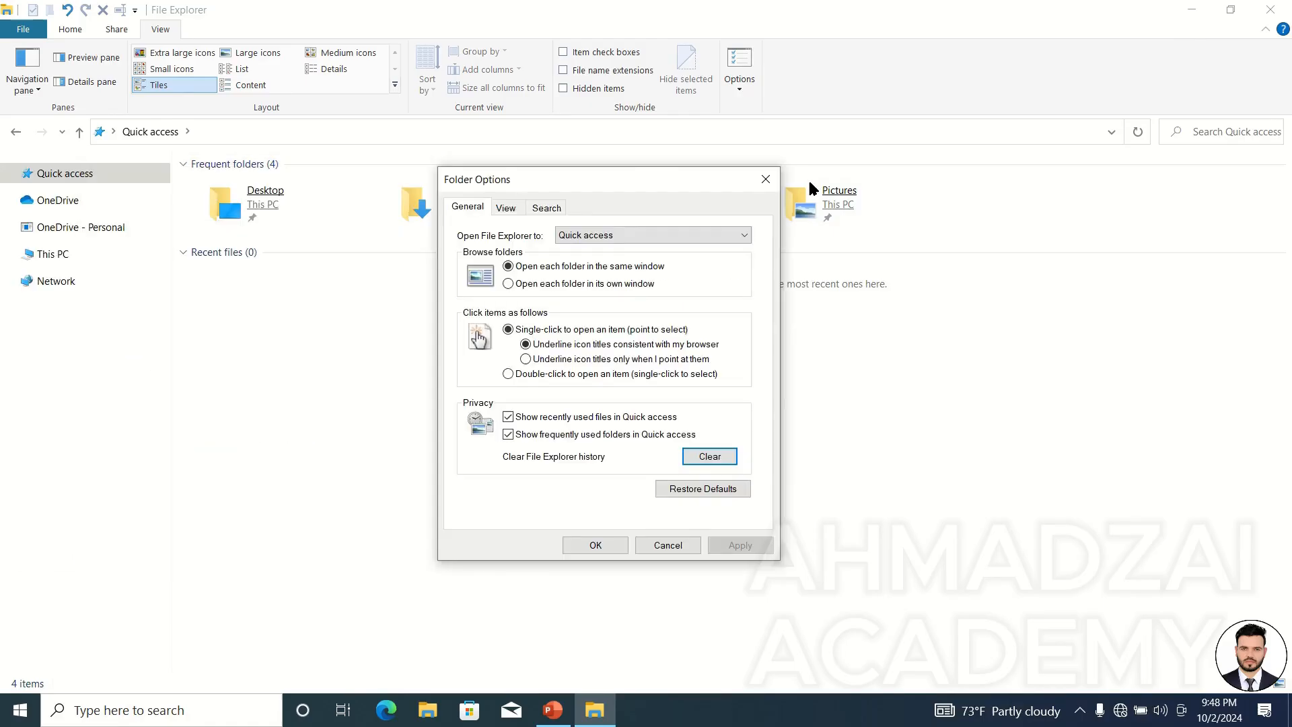
# Set folders to open in their own window with double-click and hide recent files and frequent folders.
pyautogui.moveTo(539, 179); pyautogui.dragTo(711, 165)
pyautogui.click(741, 359)
pyautogui.click(713, 269)
pyautogui.click(721, 402)
pyautogui.click(721, 421)
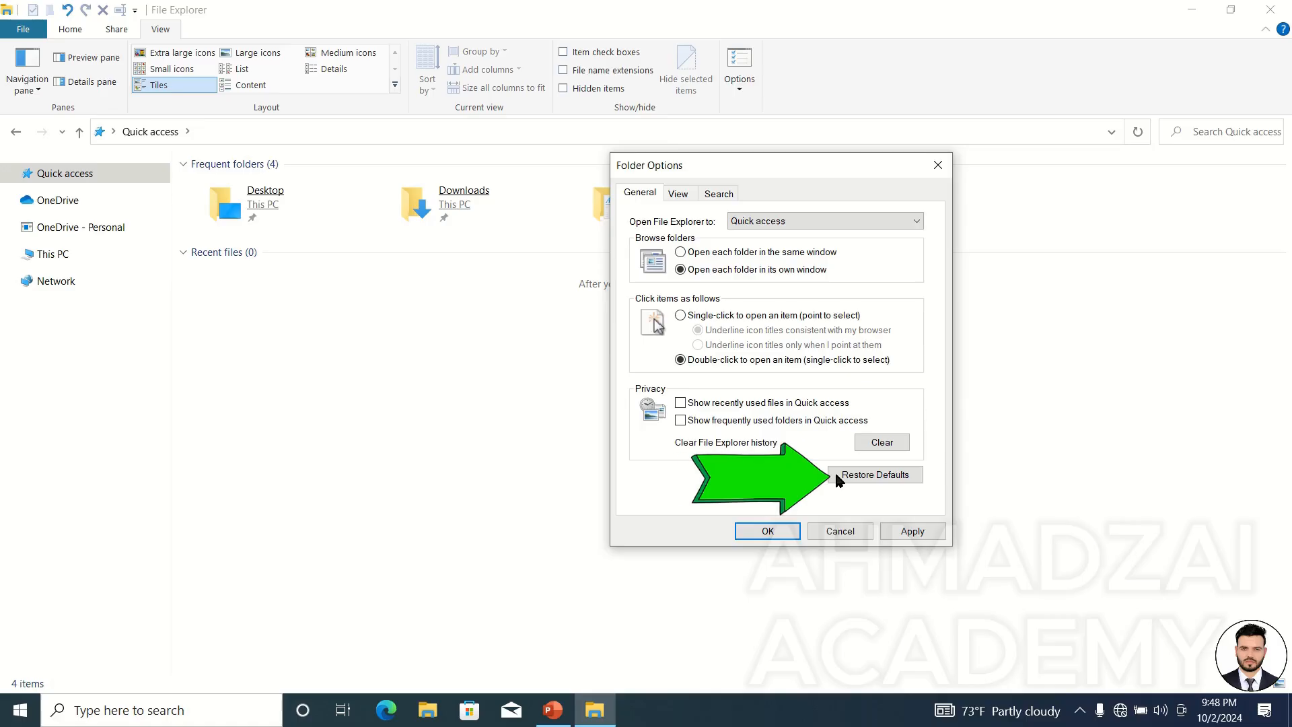
# Restore the Folder Options defaults and confirm.
pyautogui.click(872, 475)
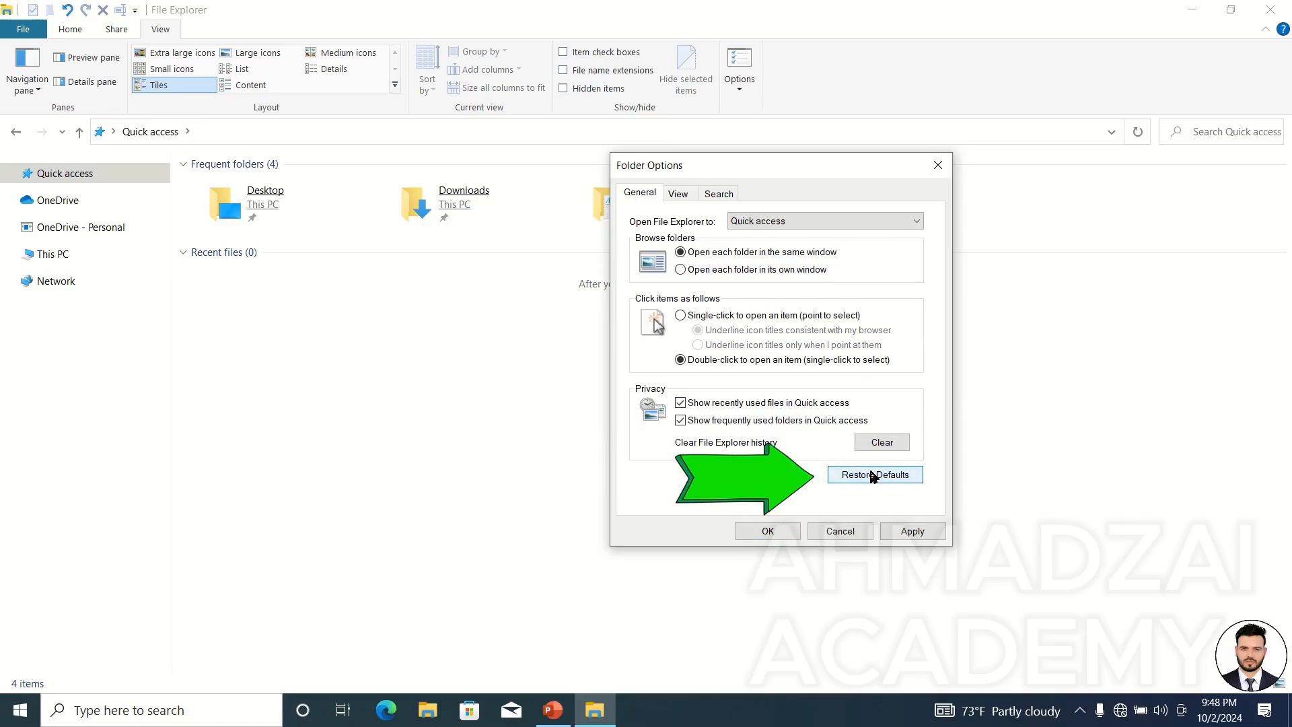
pyautogui.click(768, 531)
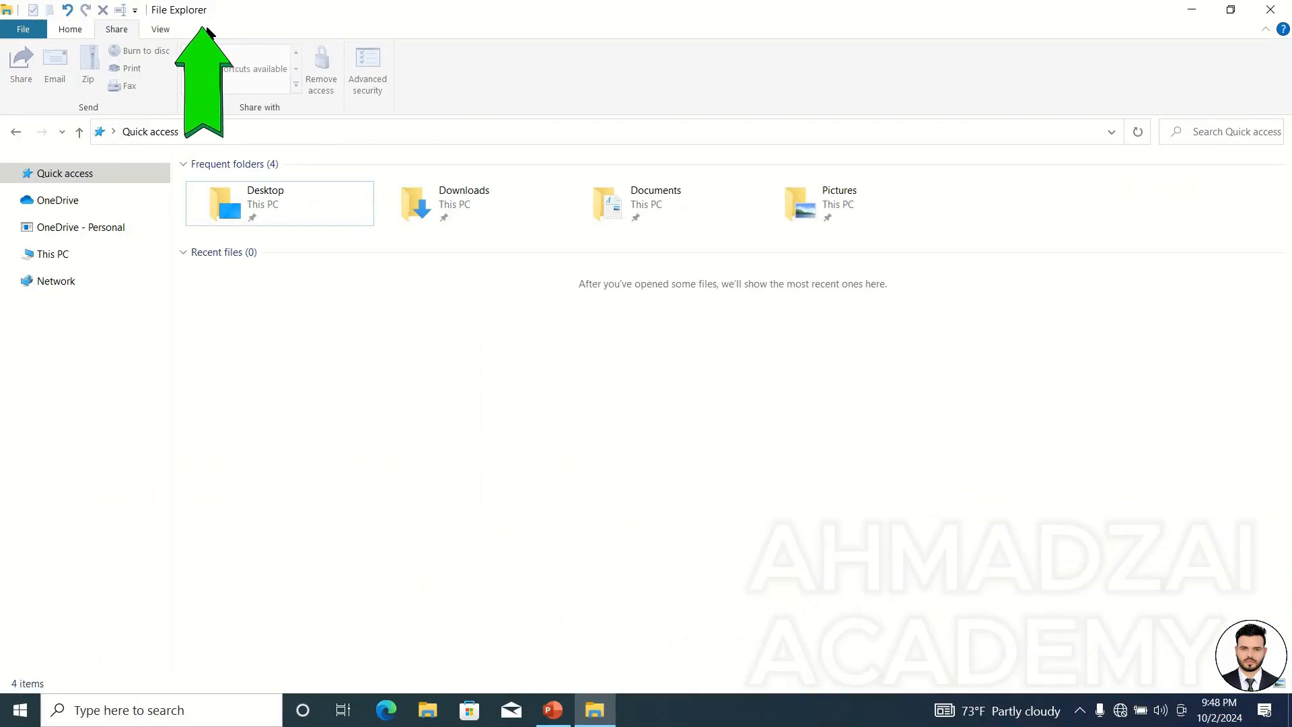
# Open the Animal & pets Background folder on the Desktop via This PC and show the Picture Tools for the first picture.
pyautogui.click(88, 256)
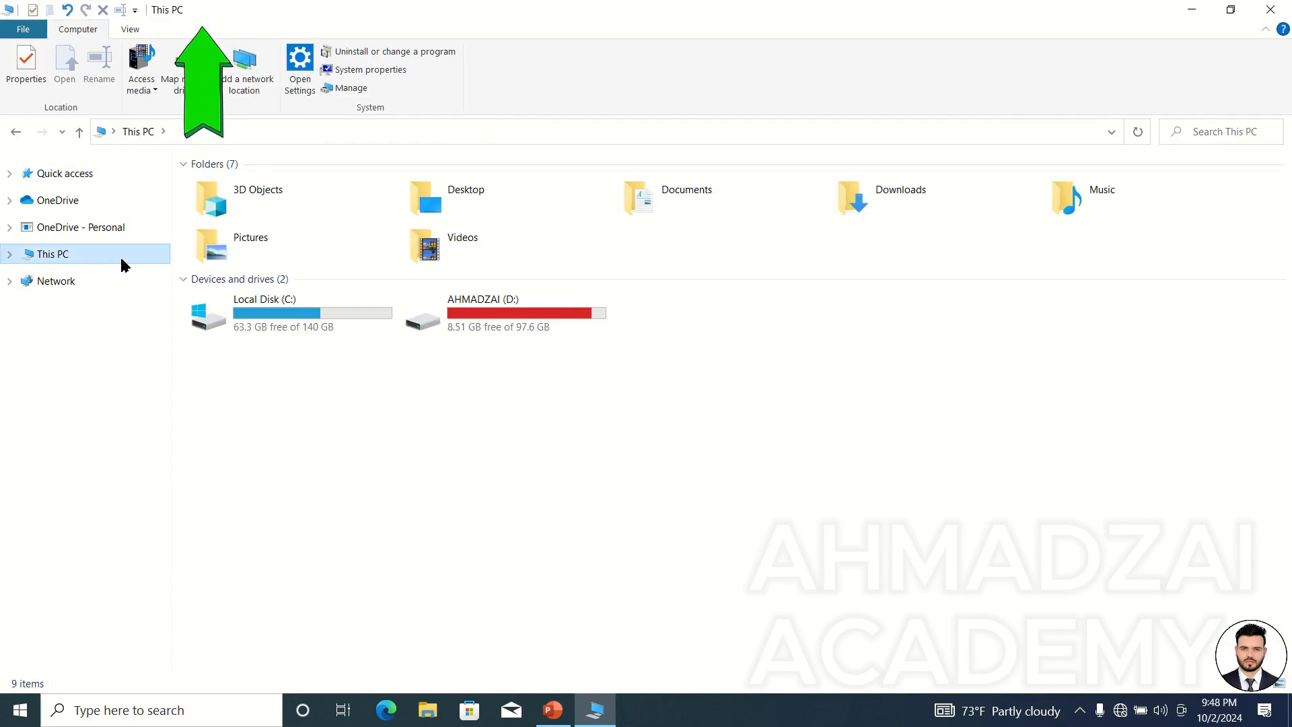
pyautogui.click(262, 243)
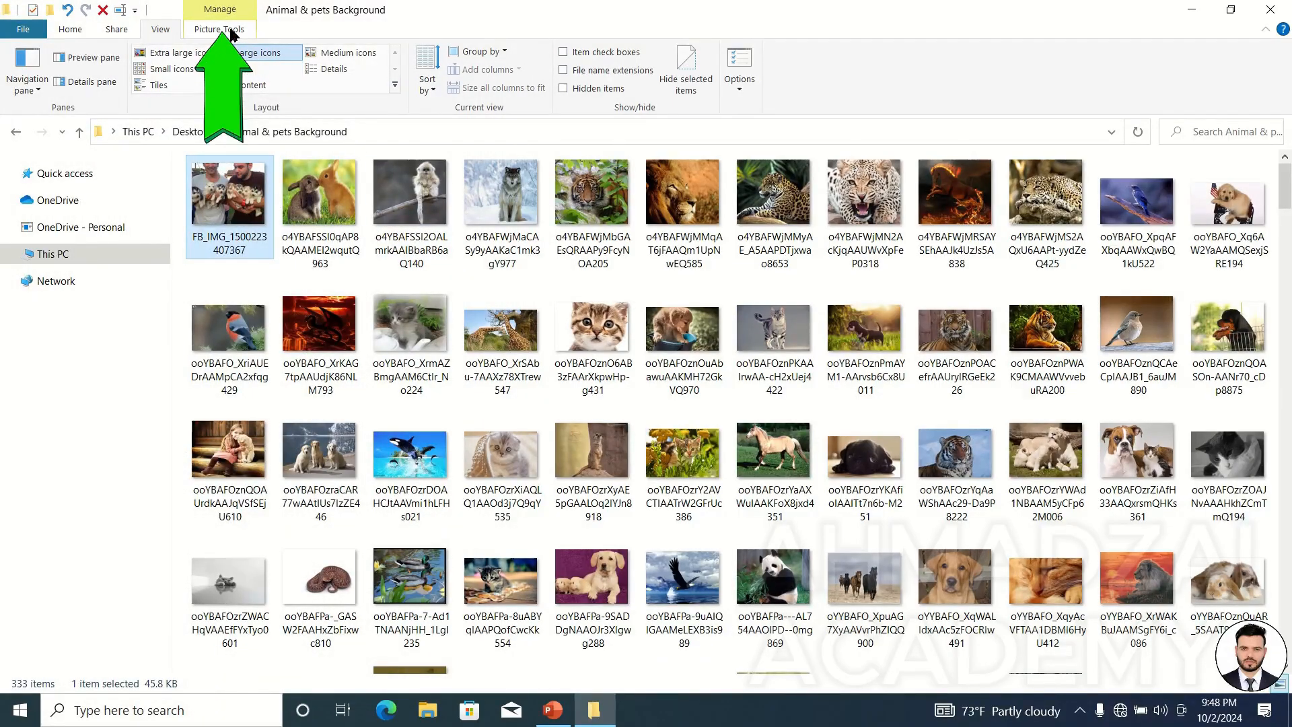
pyautogui.click(228, 31)
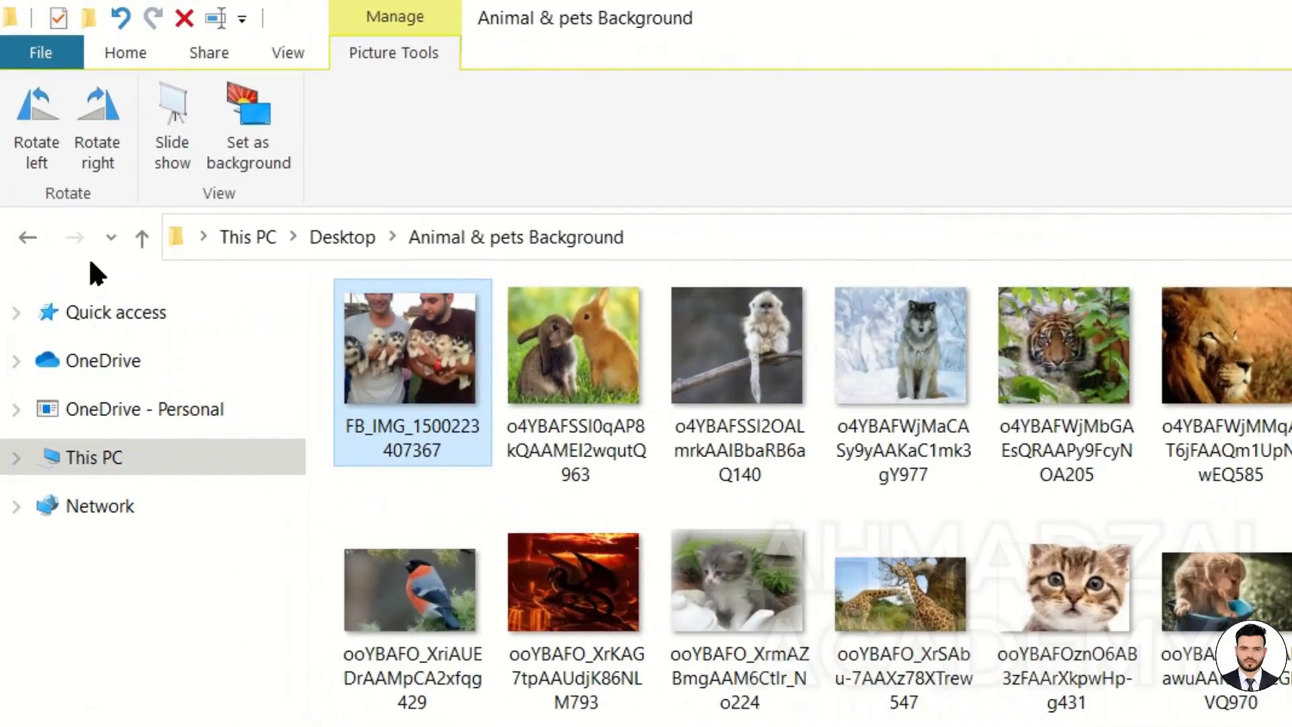
# Rotate the first picture left several times, then right several times with the rotate commands.
pyautogui.click(37, 142)
pyautogui.click(37, 141)
pyautogui.click(37, 141)
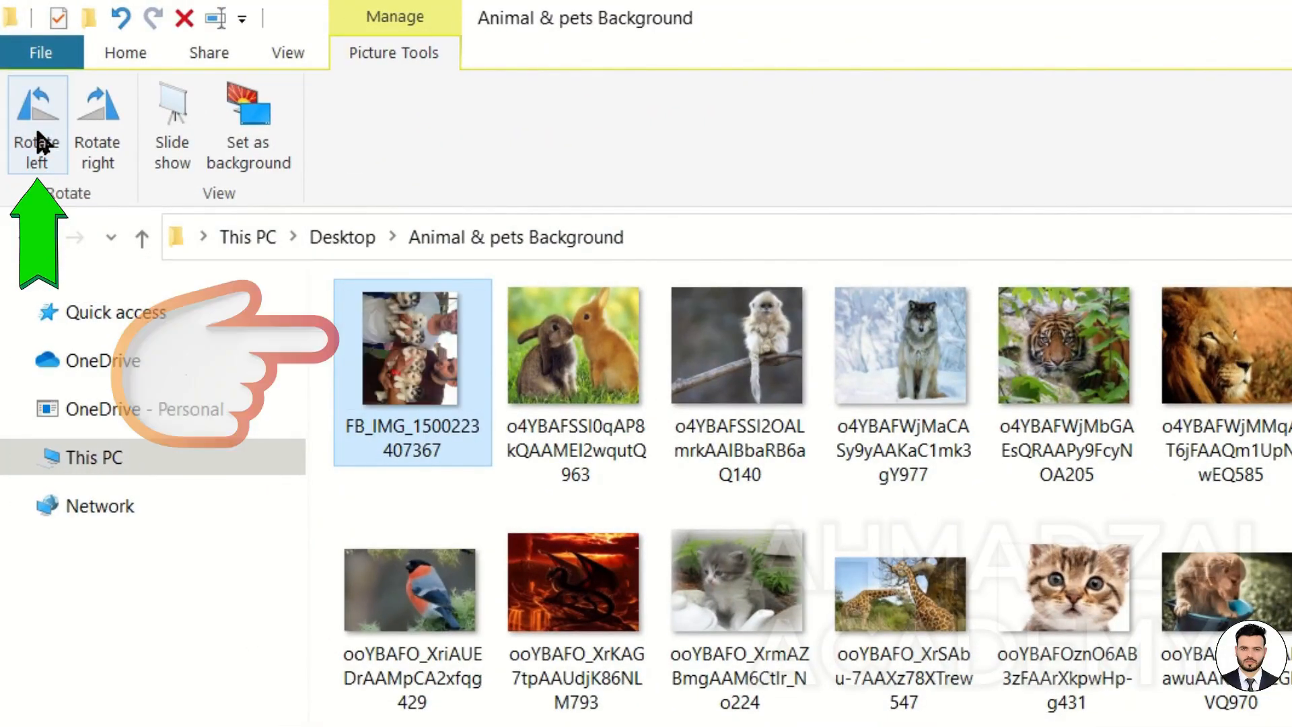
pyautogui.click(37, 142)
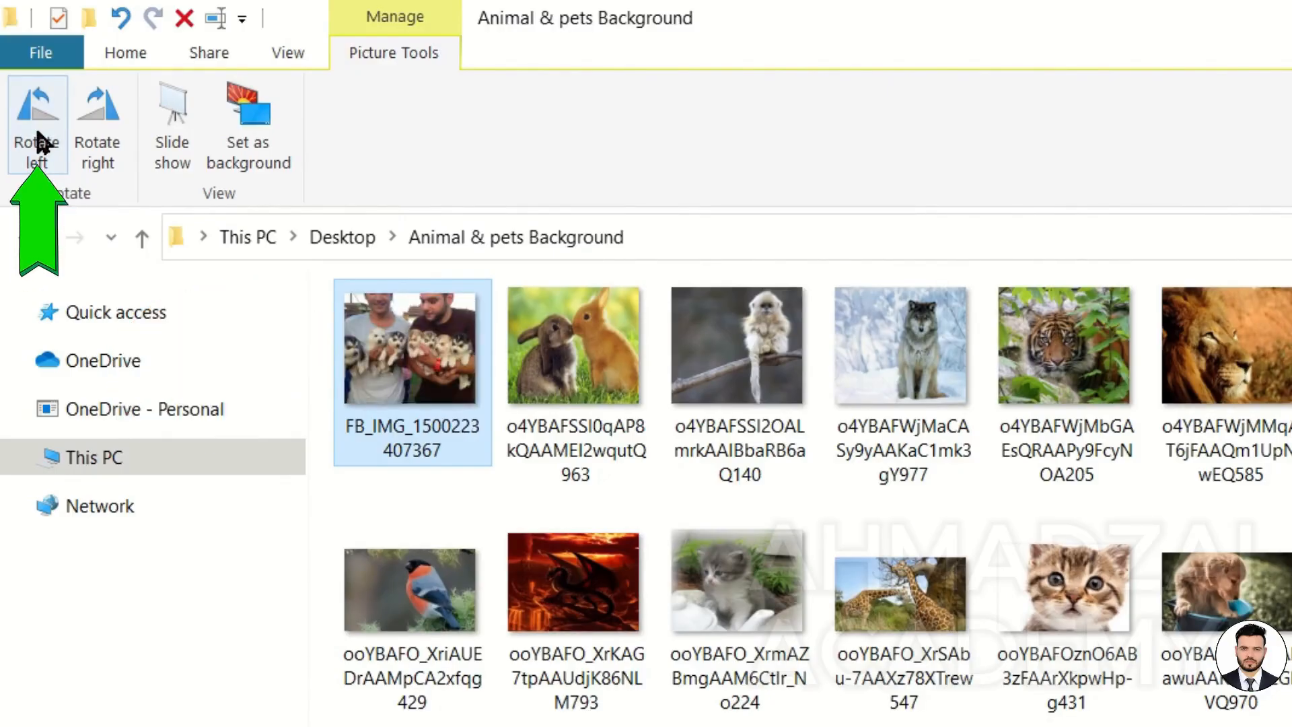
pyautogui.click(103, 122)
pyautogui.click(103, 123)
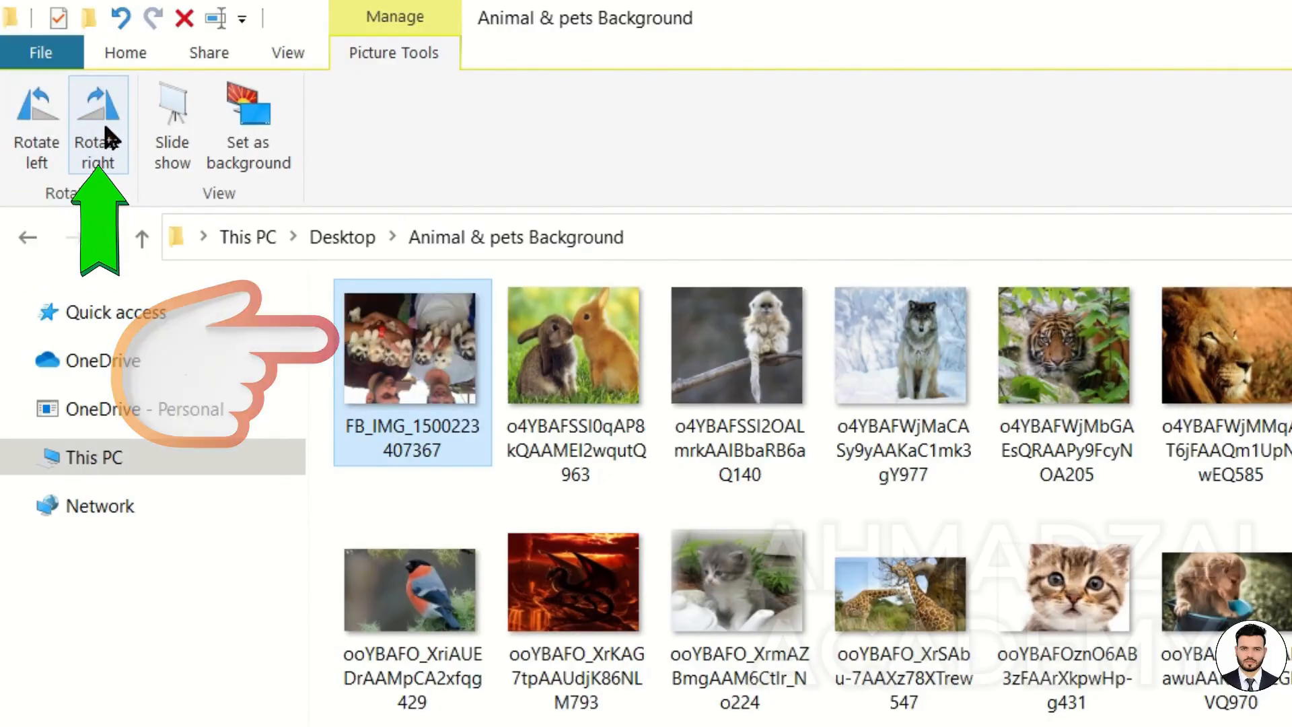
pyautogui.click(103, 122)
pyautogui.click(103, 123)
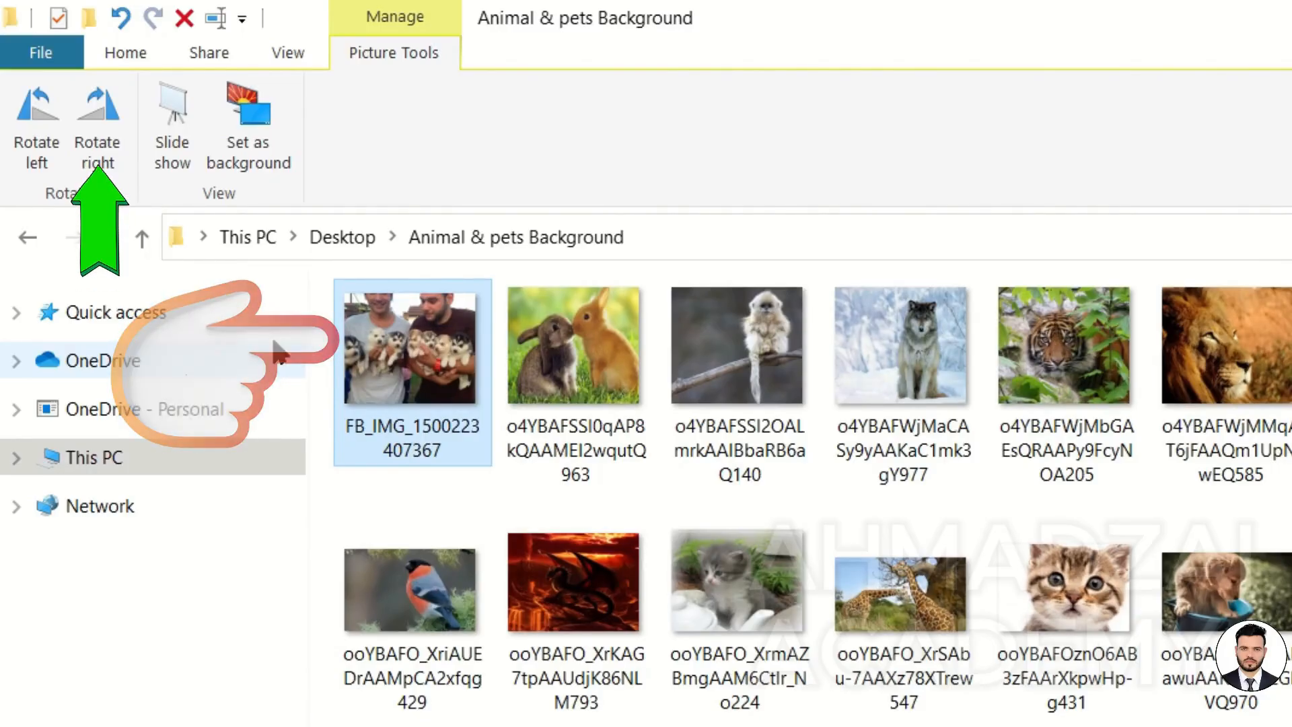
pyautogui.click(105, 143)
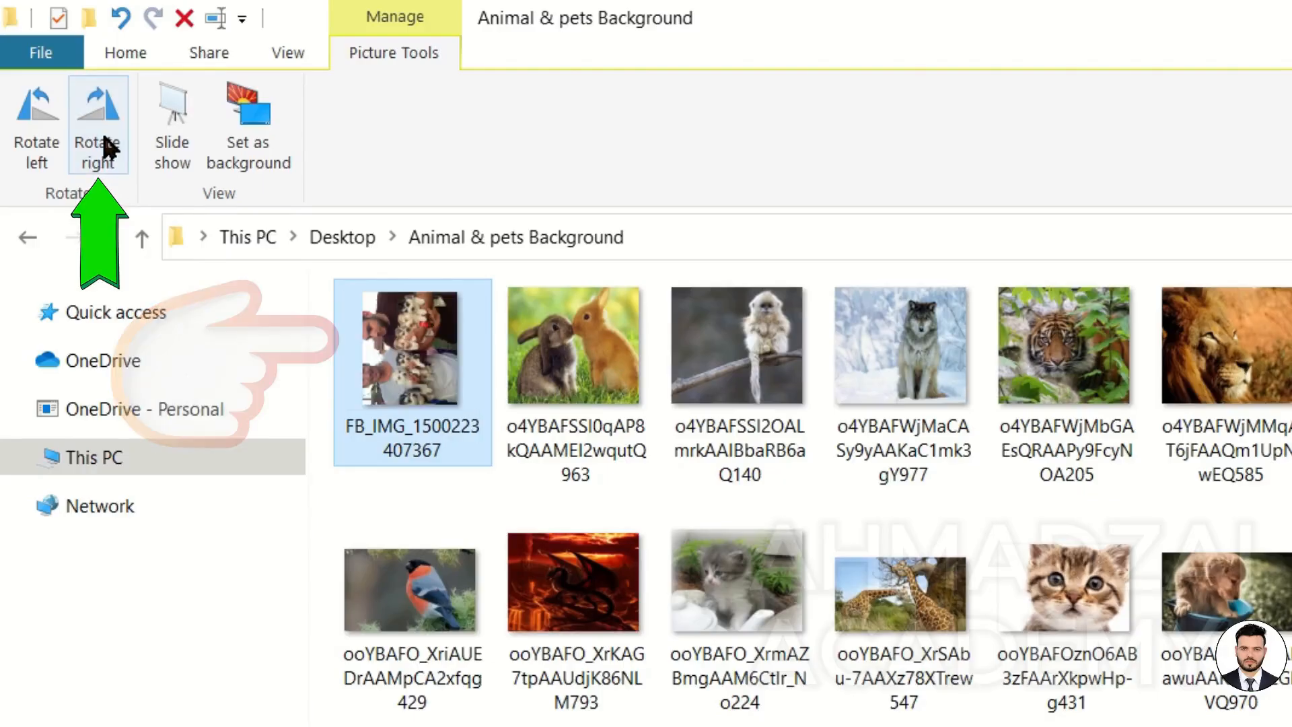
pyautogui.click(104, 143)
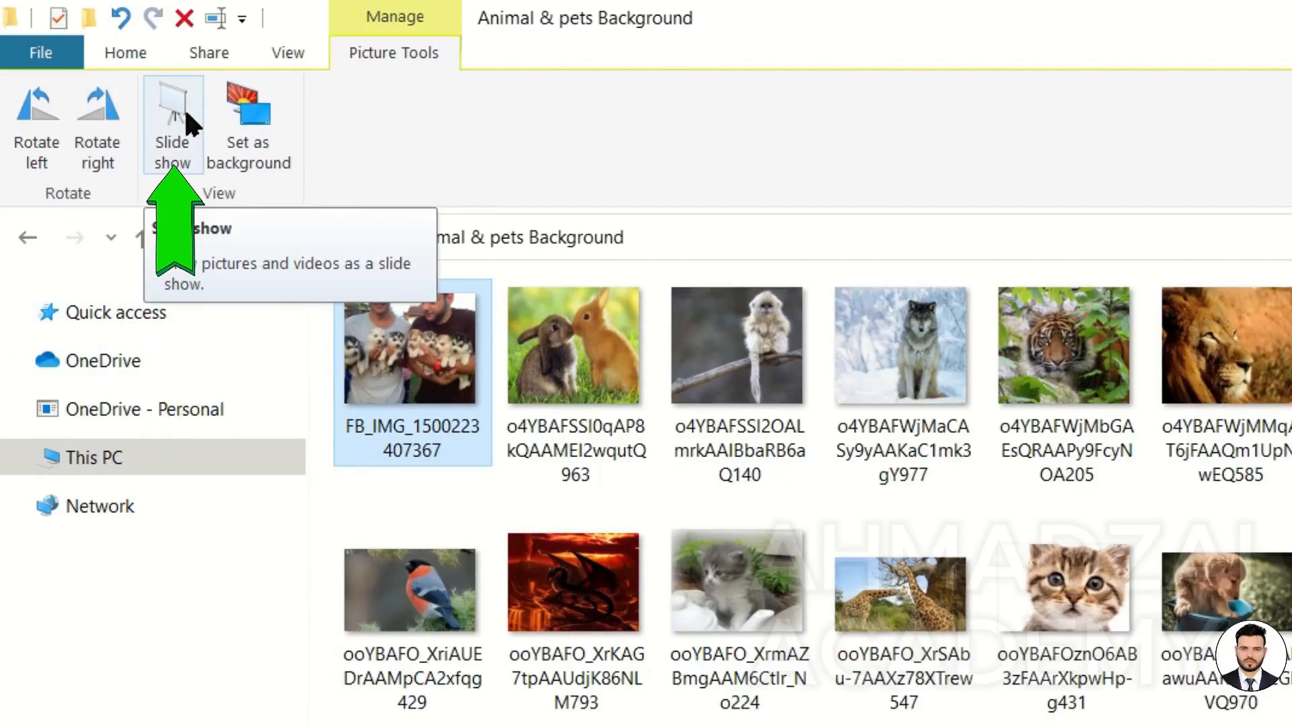
# Select the first row of pictures, run them as a slide show and exit it.
pyautogui.moveTo(444, 491); pyautogui.dragTo(1279, 289)
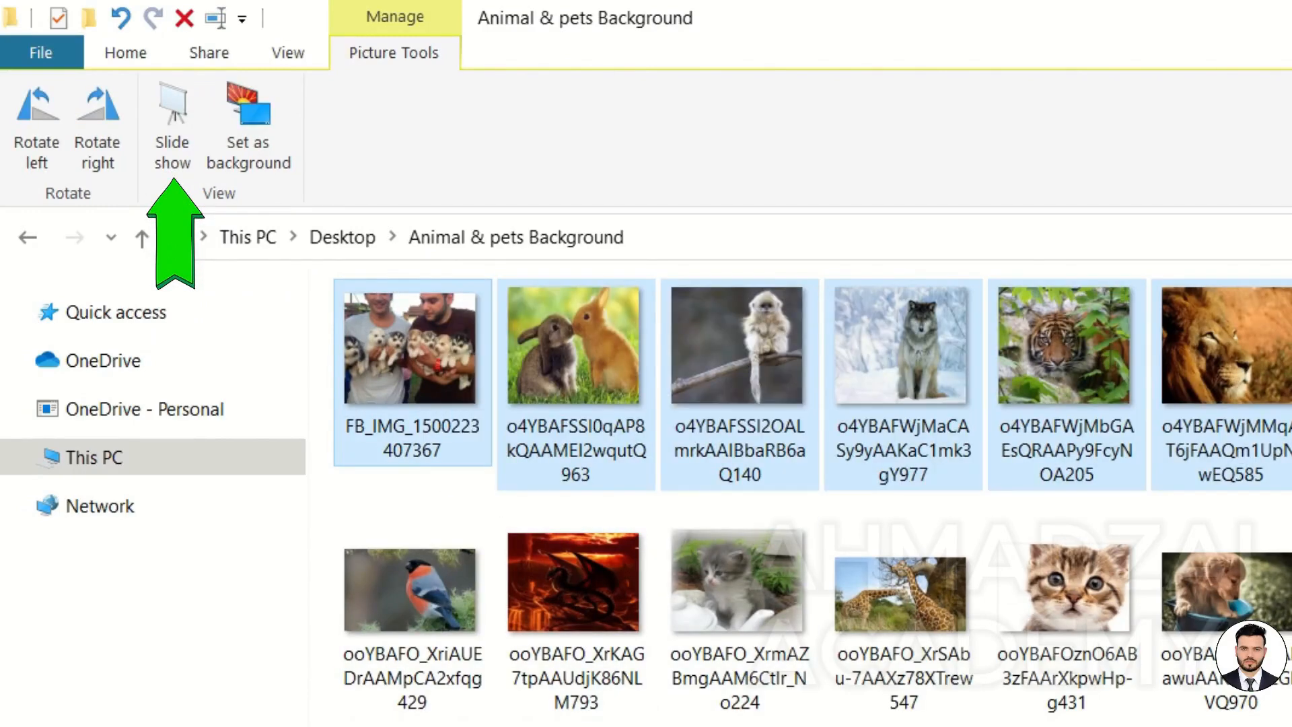
pyautogui.click(181, 128)
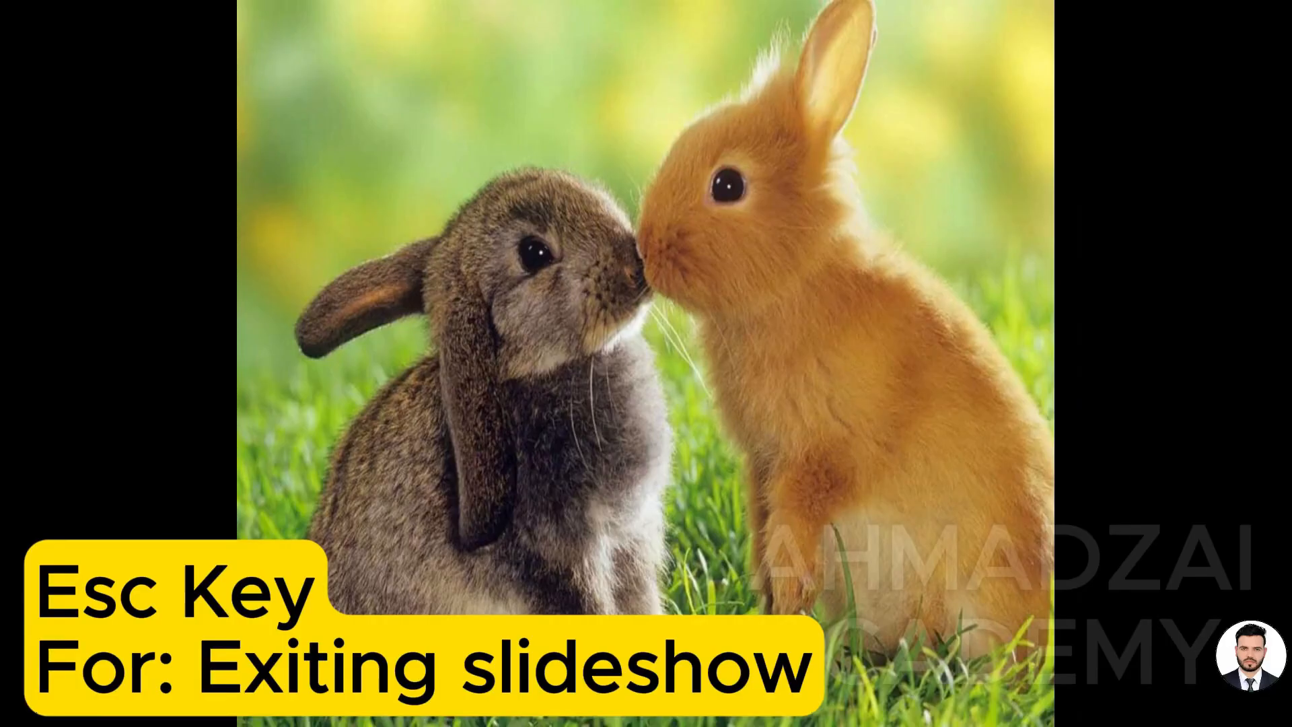
pyautogui.press('Escape')
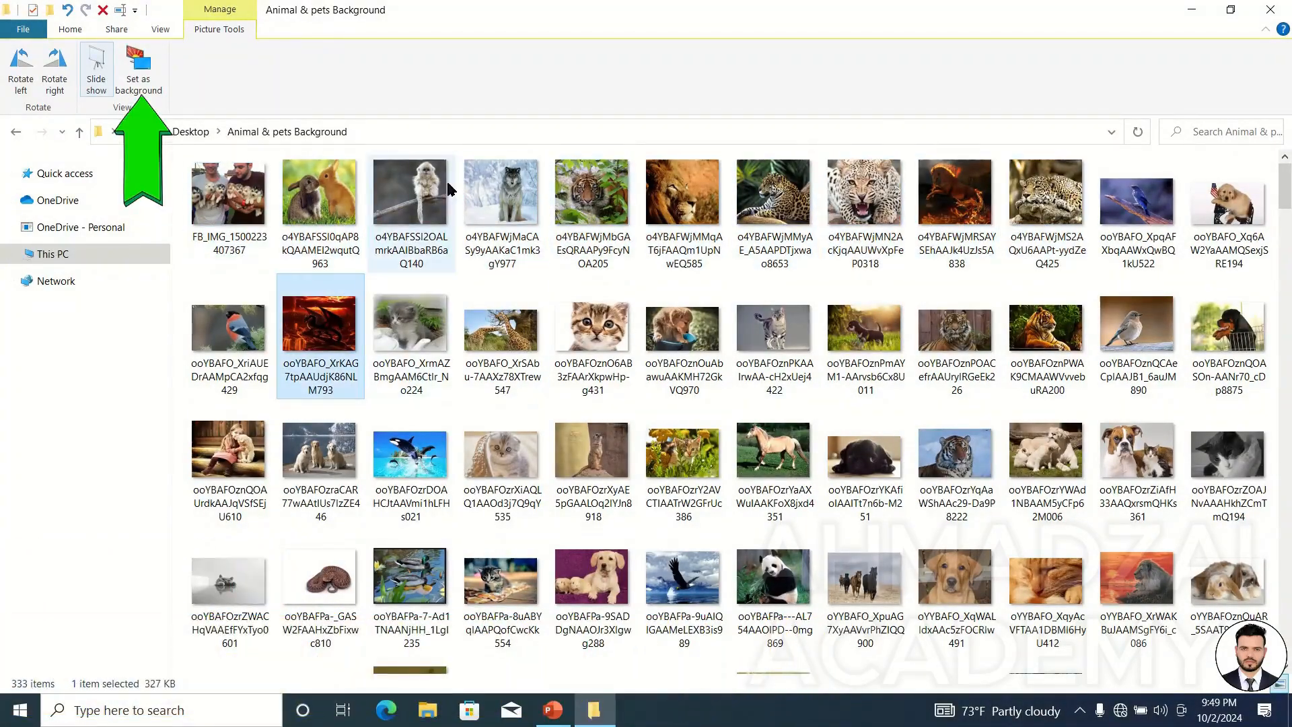
# Set the wolf picture as the desktop background and check the desktop before returning to the folder.
pyautogui.click(500, 200)
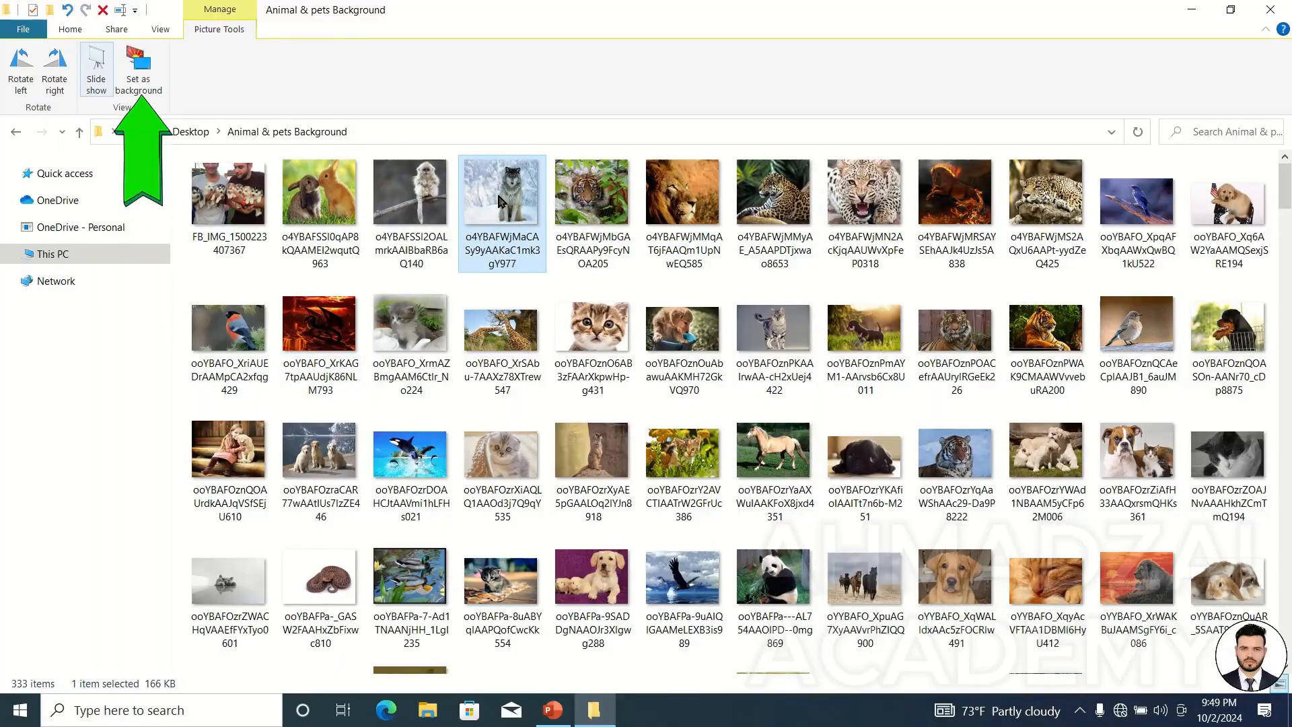
pyautogui.click(141, 83)
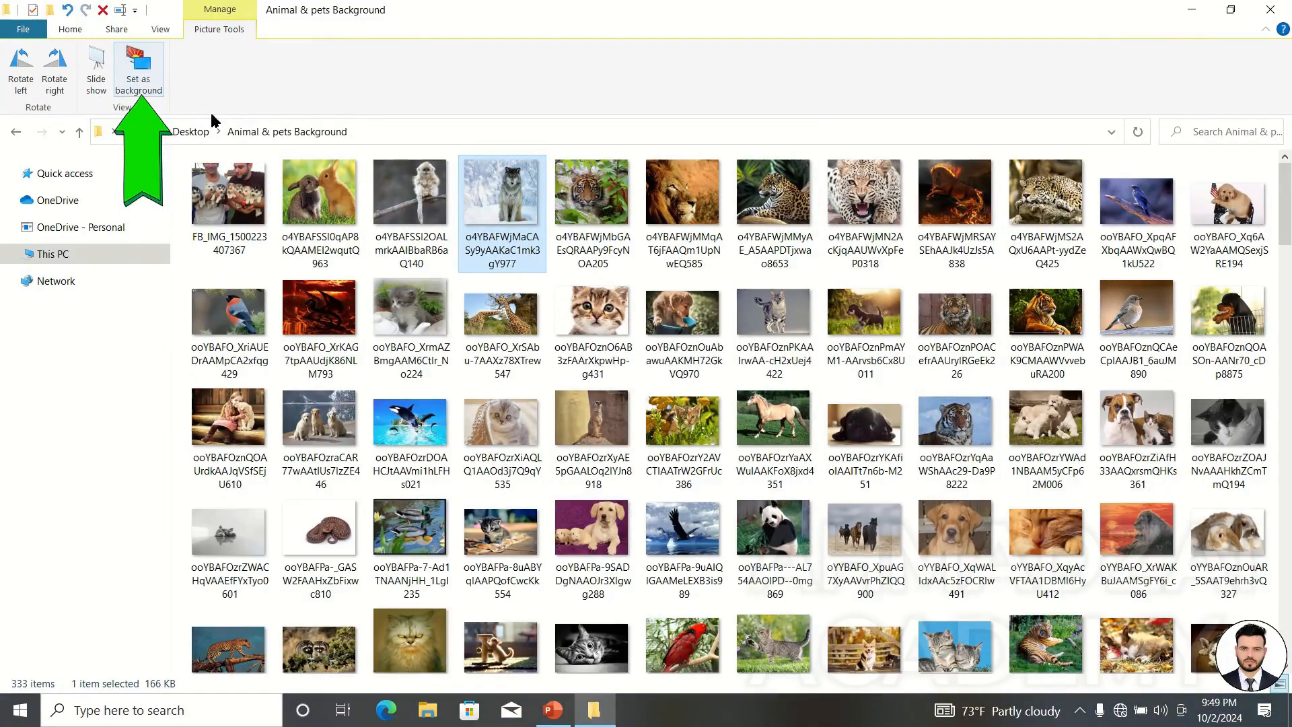
pyautogui.click(1192, 9)
pyautogui.rightClick(680, 187)
pyautogui.click(736, 237)
pyautogui.click(594, 707)
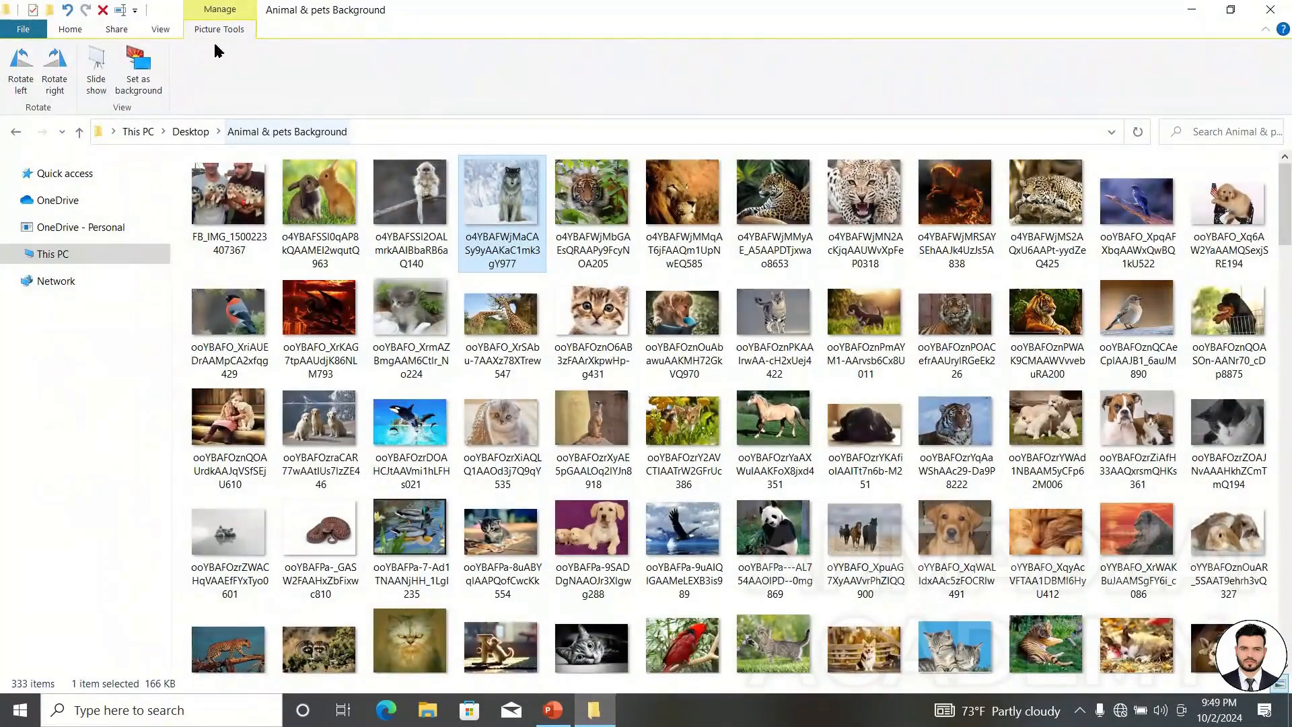
# Open the WINDOWS 10 folder on the Desktop from Quick access, select video D3 and show the Video Tools.
pyautogui.click(70, 29)
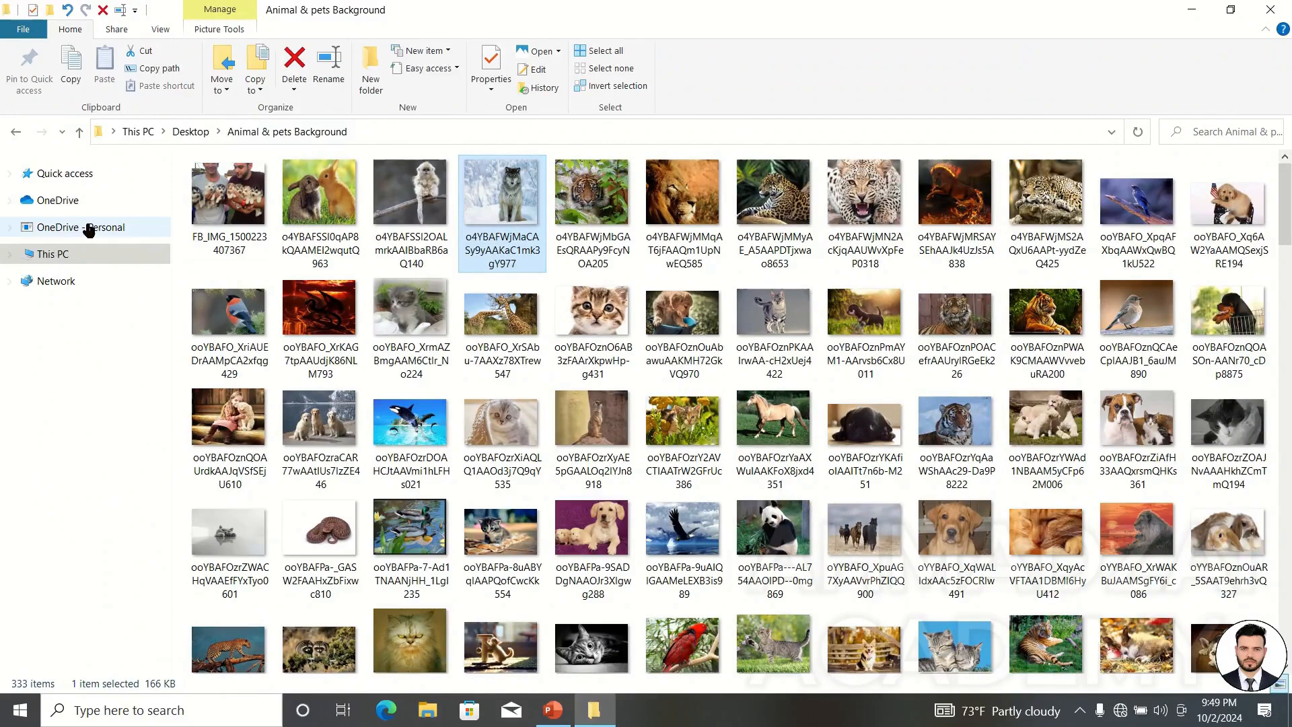
pyautogui.click(83, 175)
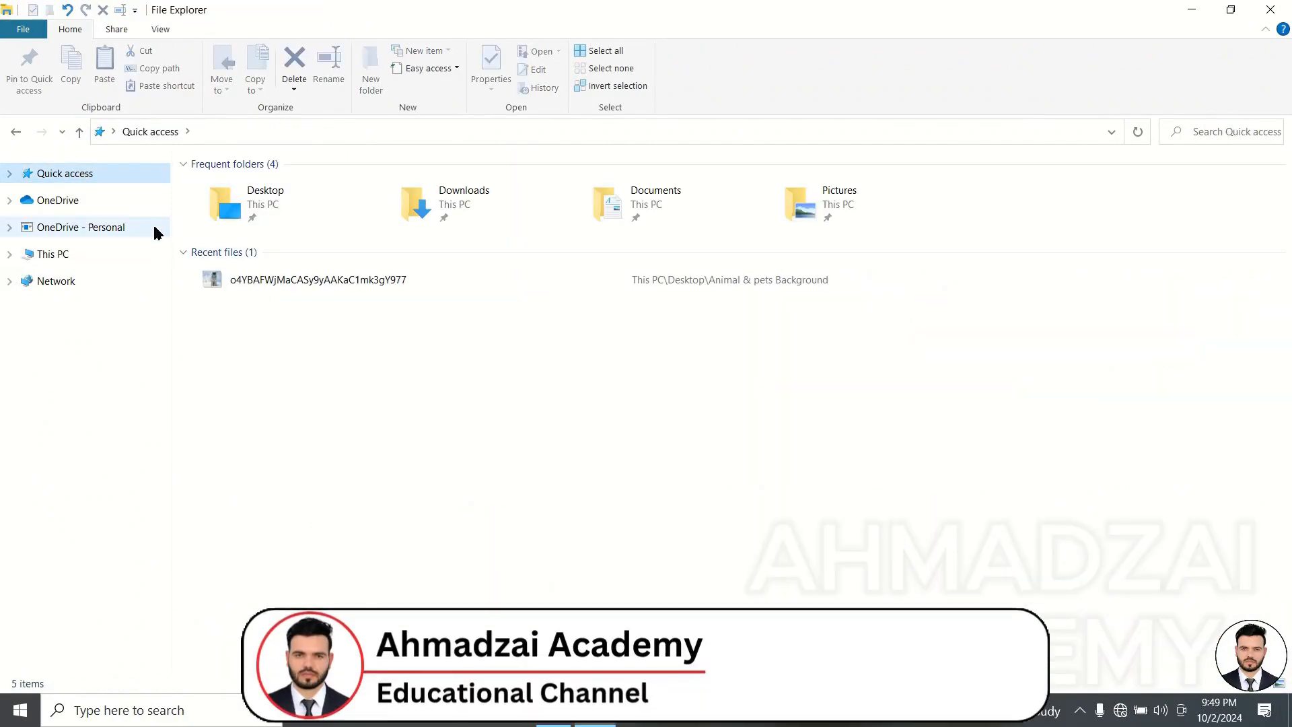
pyautogui.doubleClick(291, 204)
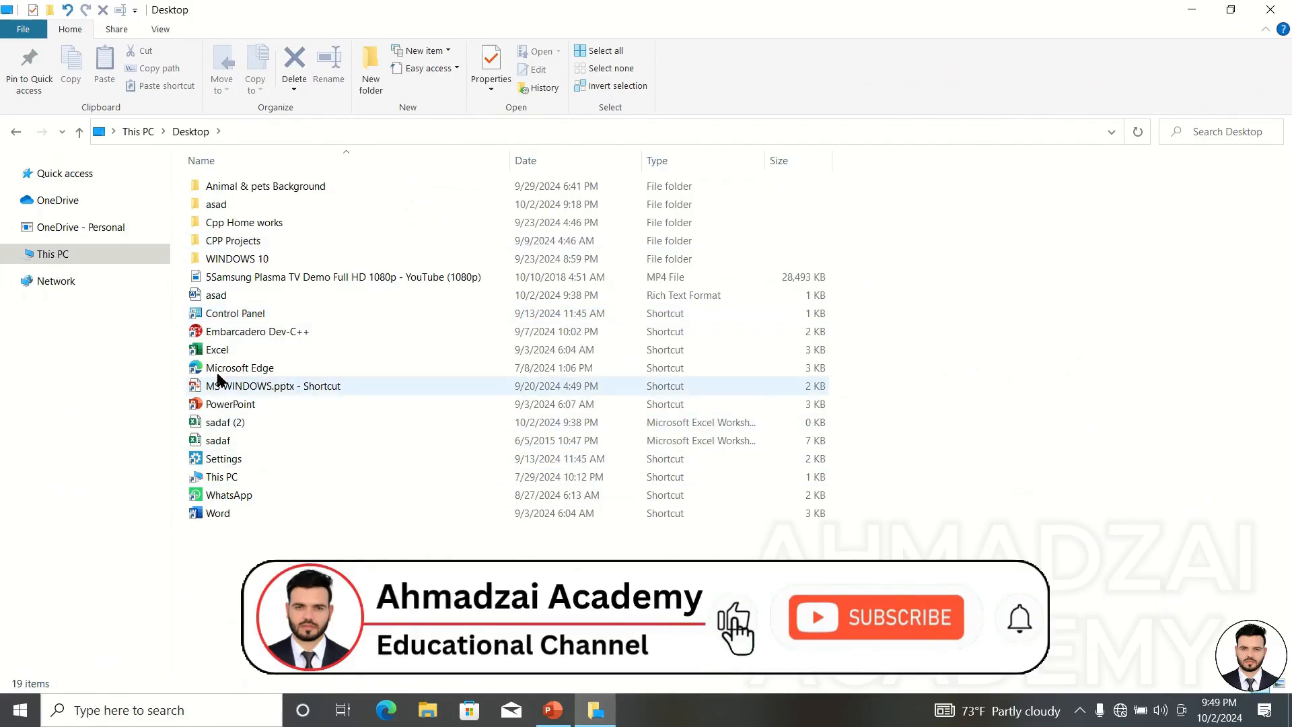
pyautogui.doubleClick(255, 260)
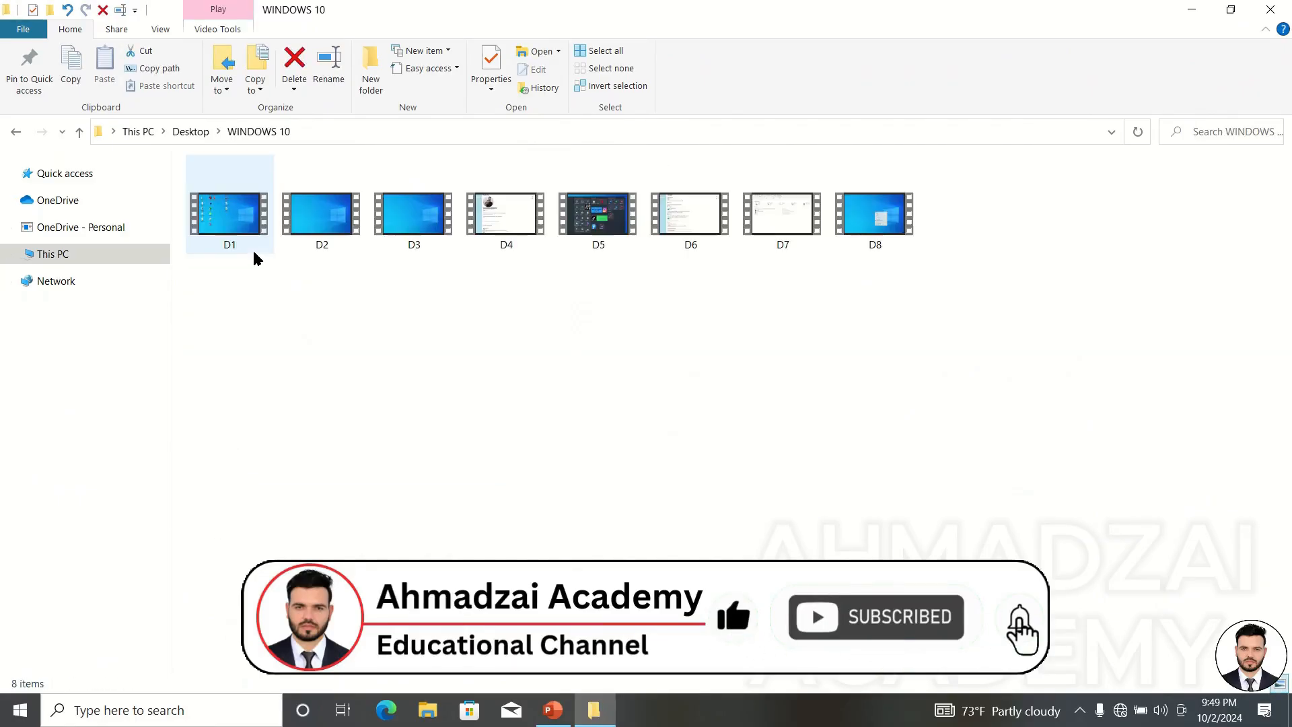
pyautogui.click(411, 202)
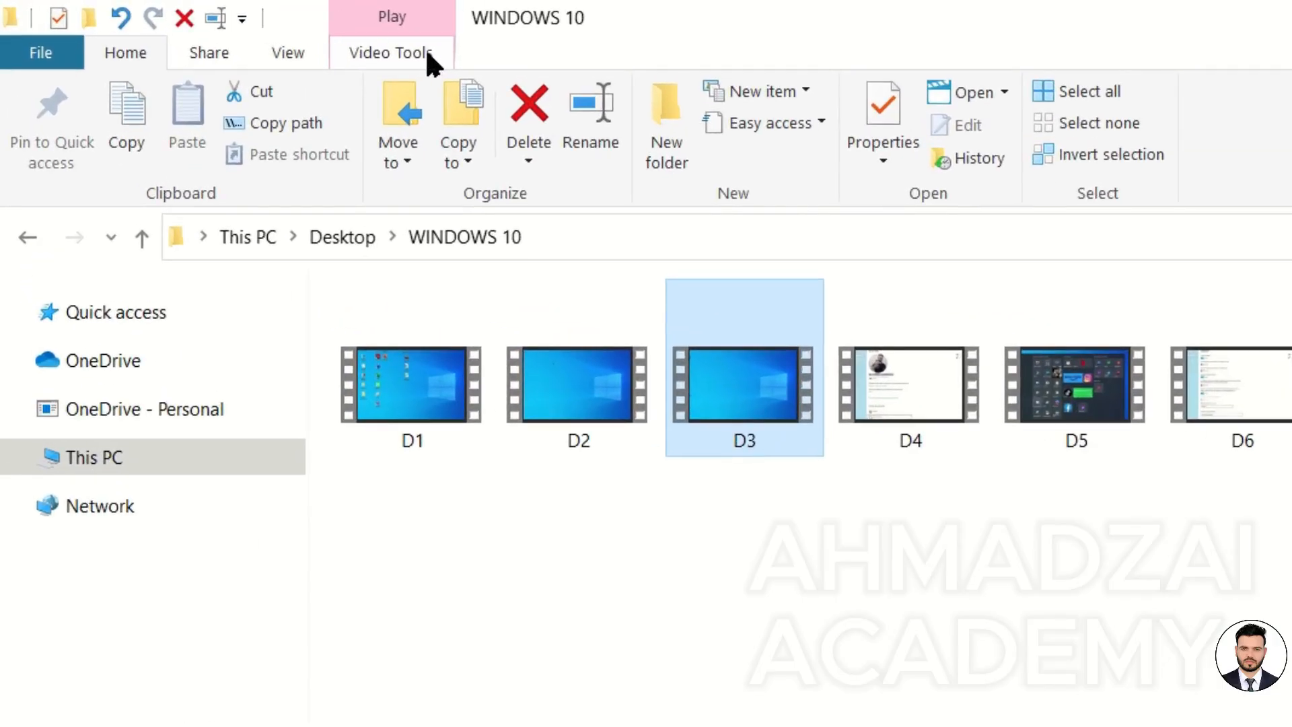
pyautogui.click(425, 53)
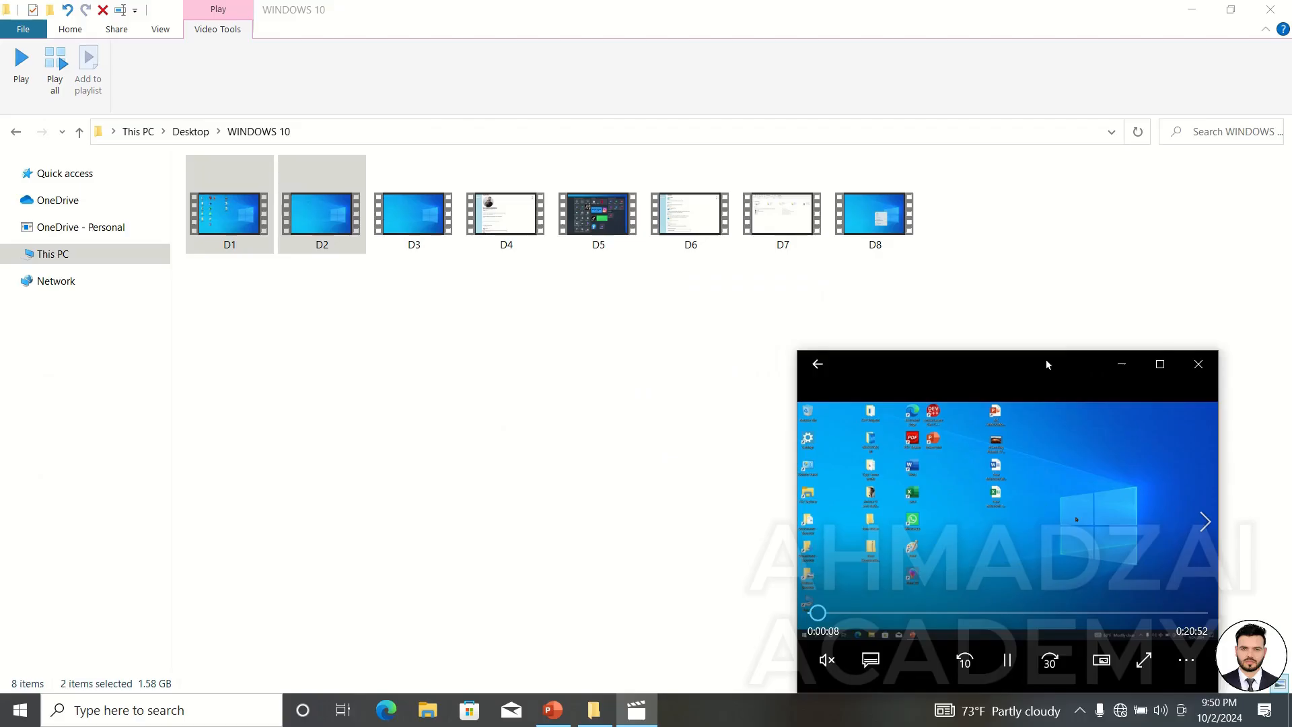
# Select videos D1 and D2, play them, close the player and select video D8.
pyautogui.moveTo(1046, 359); pyautogui.dragTo(1120, 281)
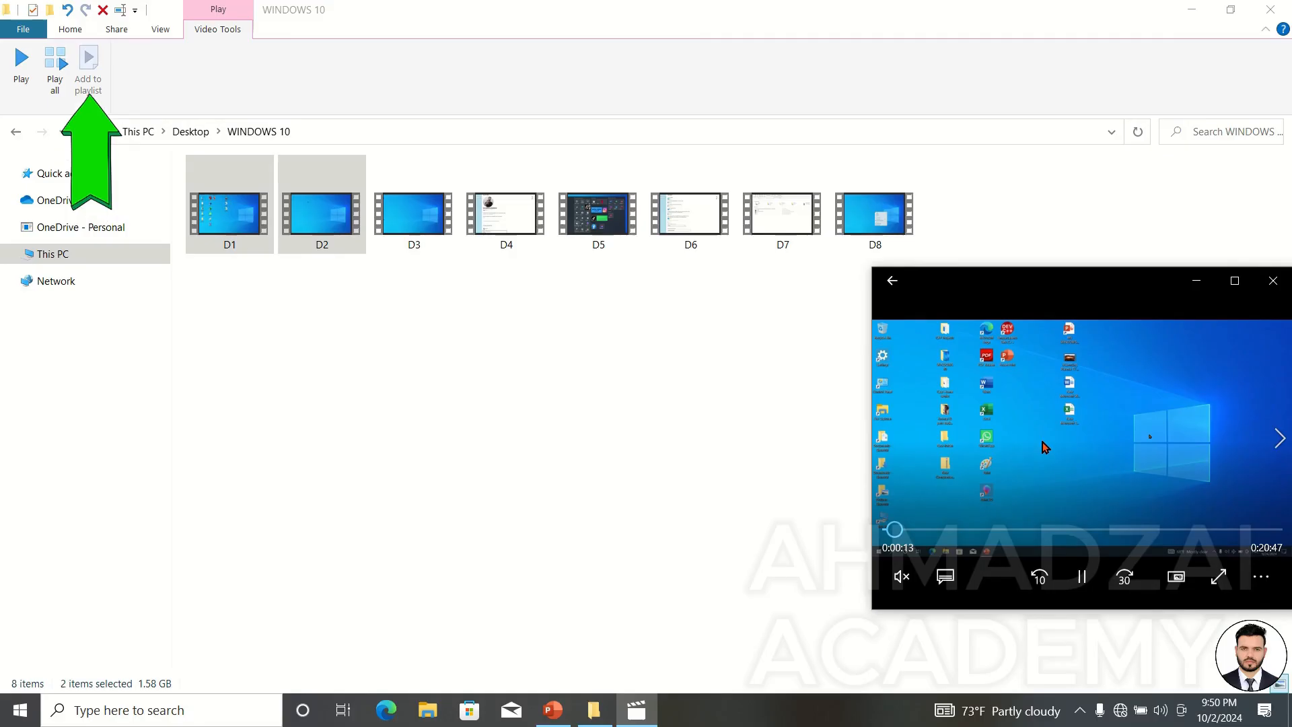
pyautogui.click(791, 400)
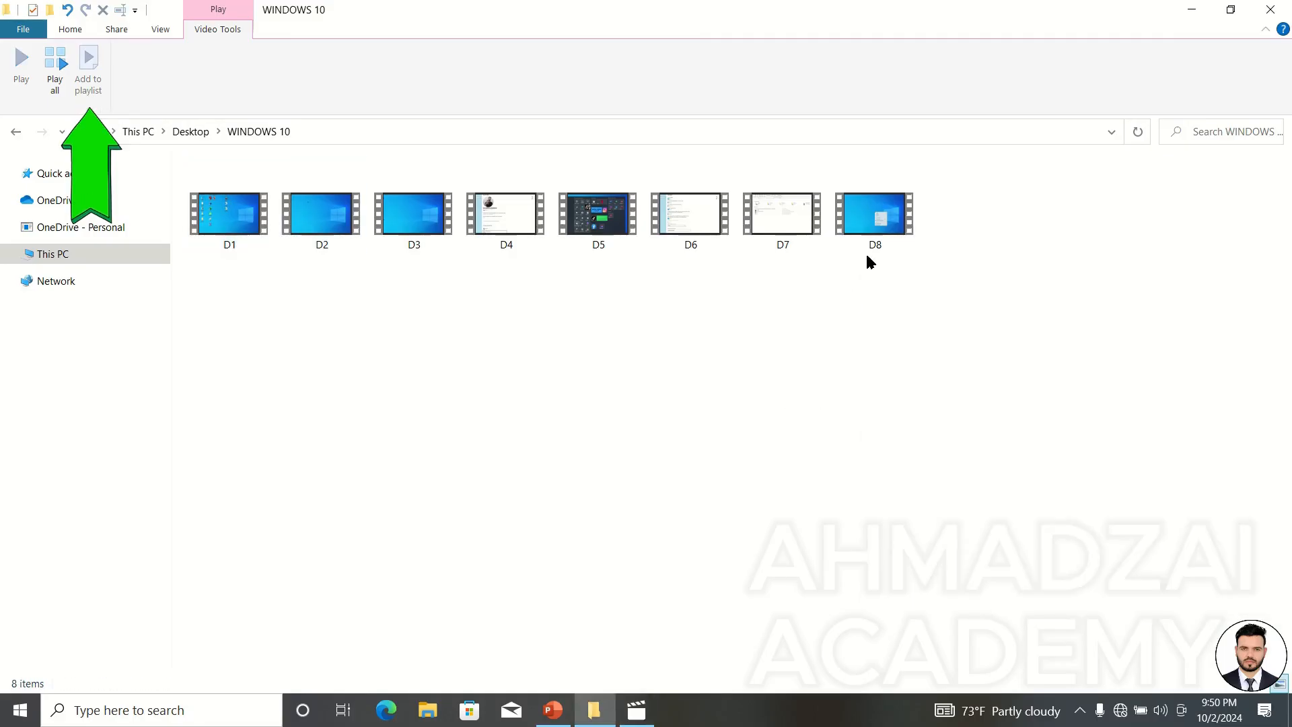
pyautogui.click(884, 219)
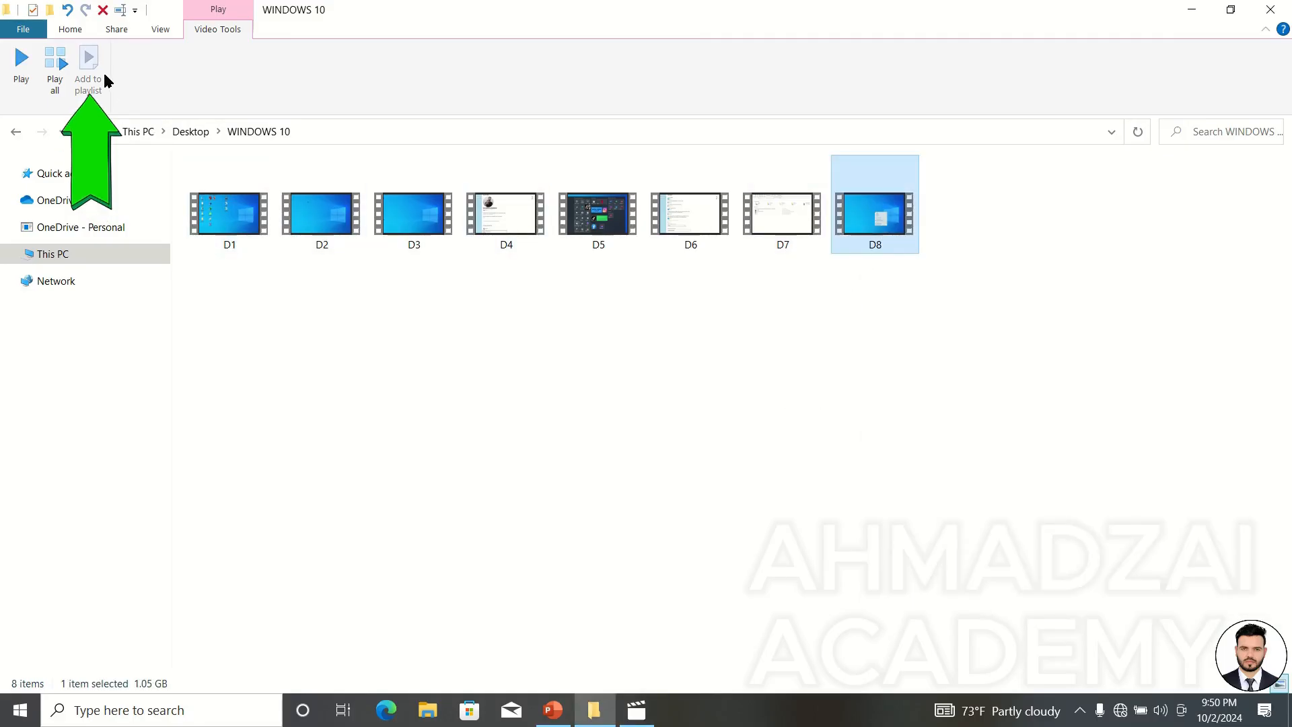